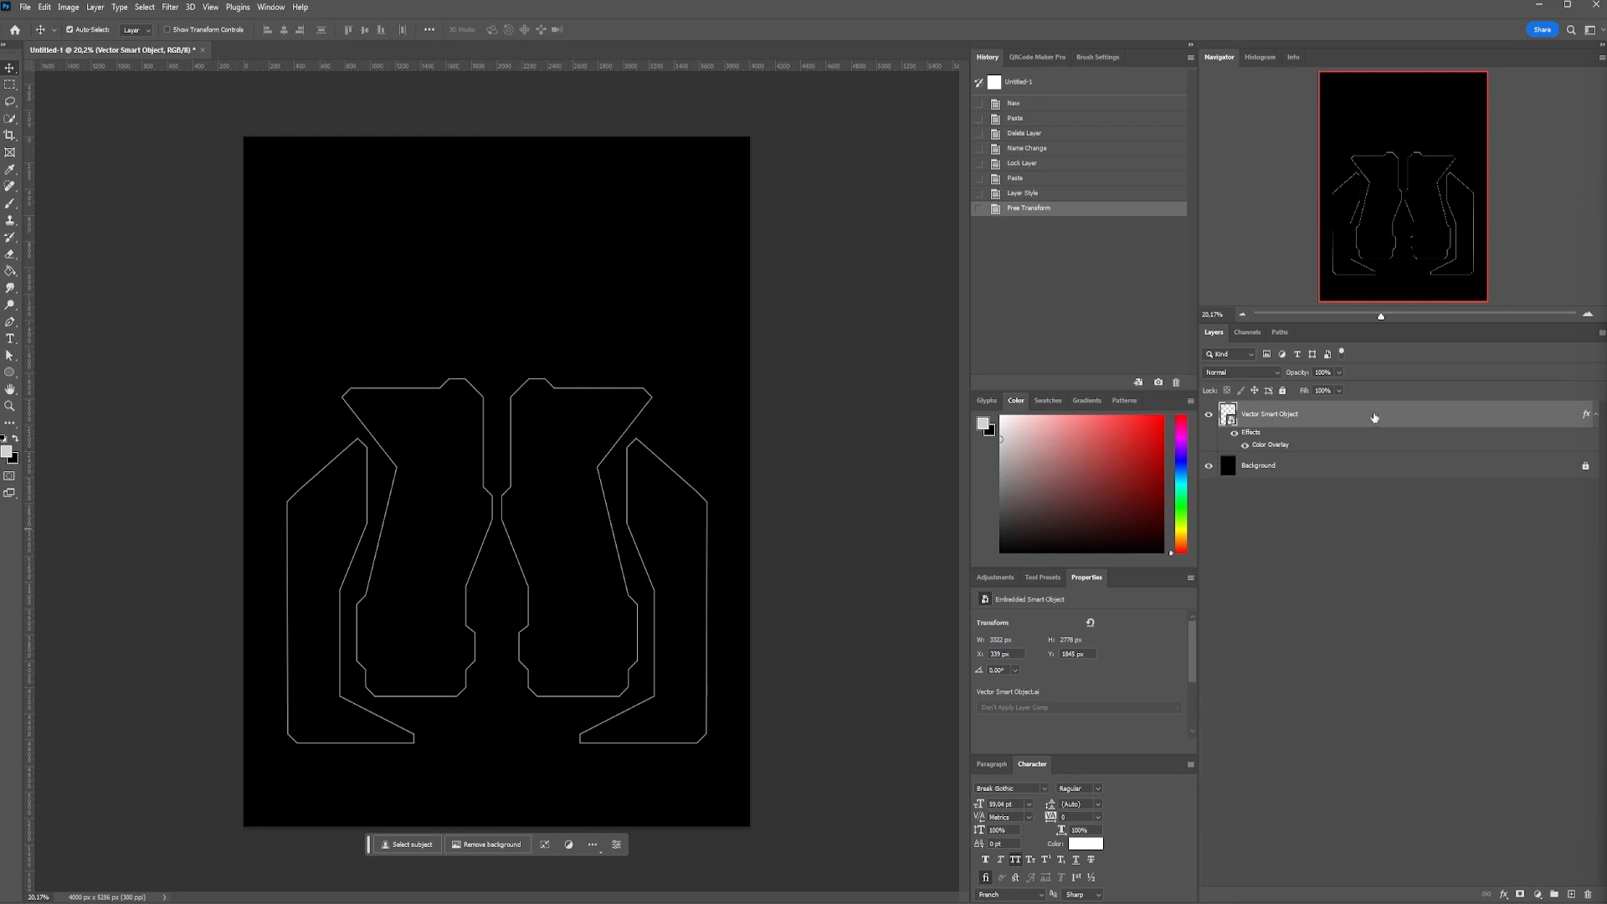
Duplicate the Vector Smart Object outline layer and rasterize the copy
{"action": "right_click", "coordinate": [1304, 416]}
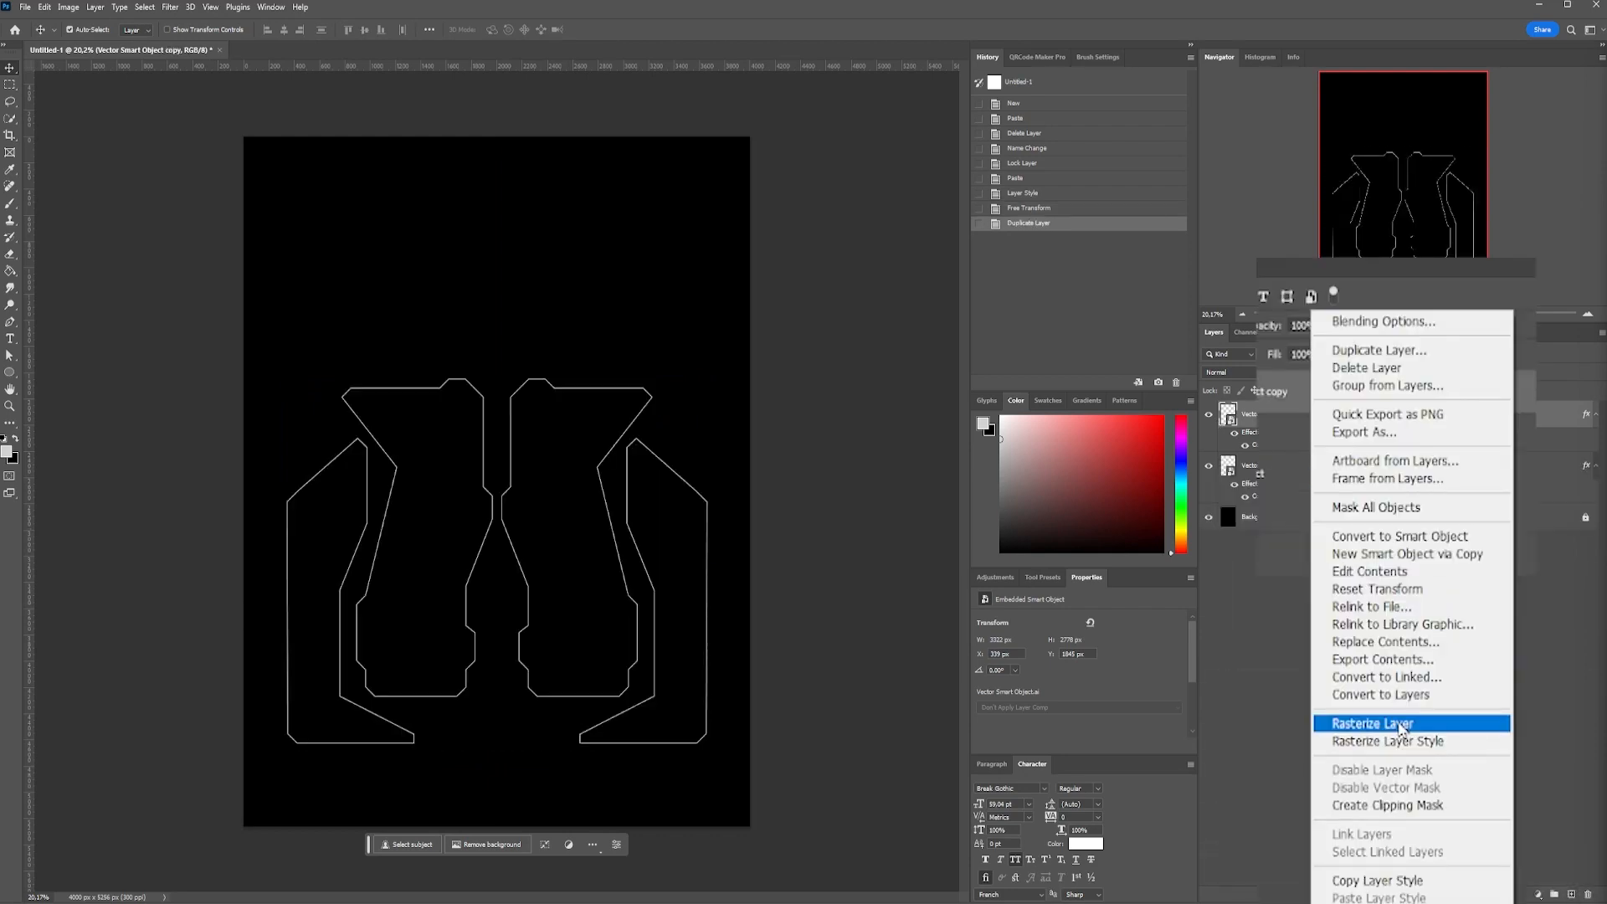
{"action": "left_click", "coordinate": [1402, 724]}
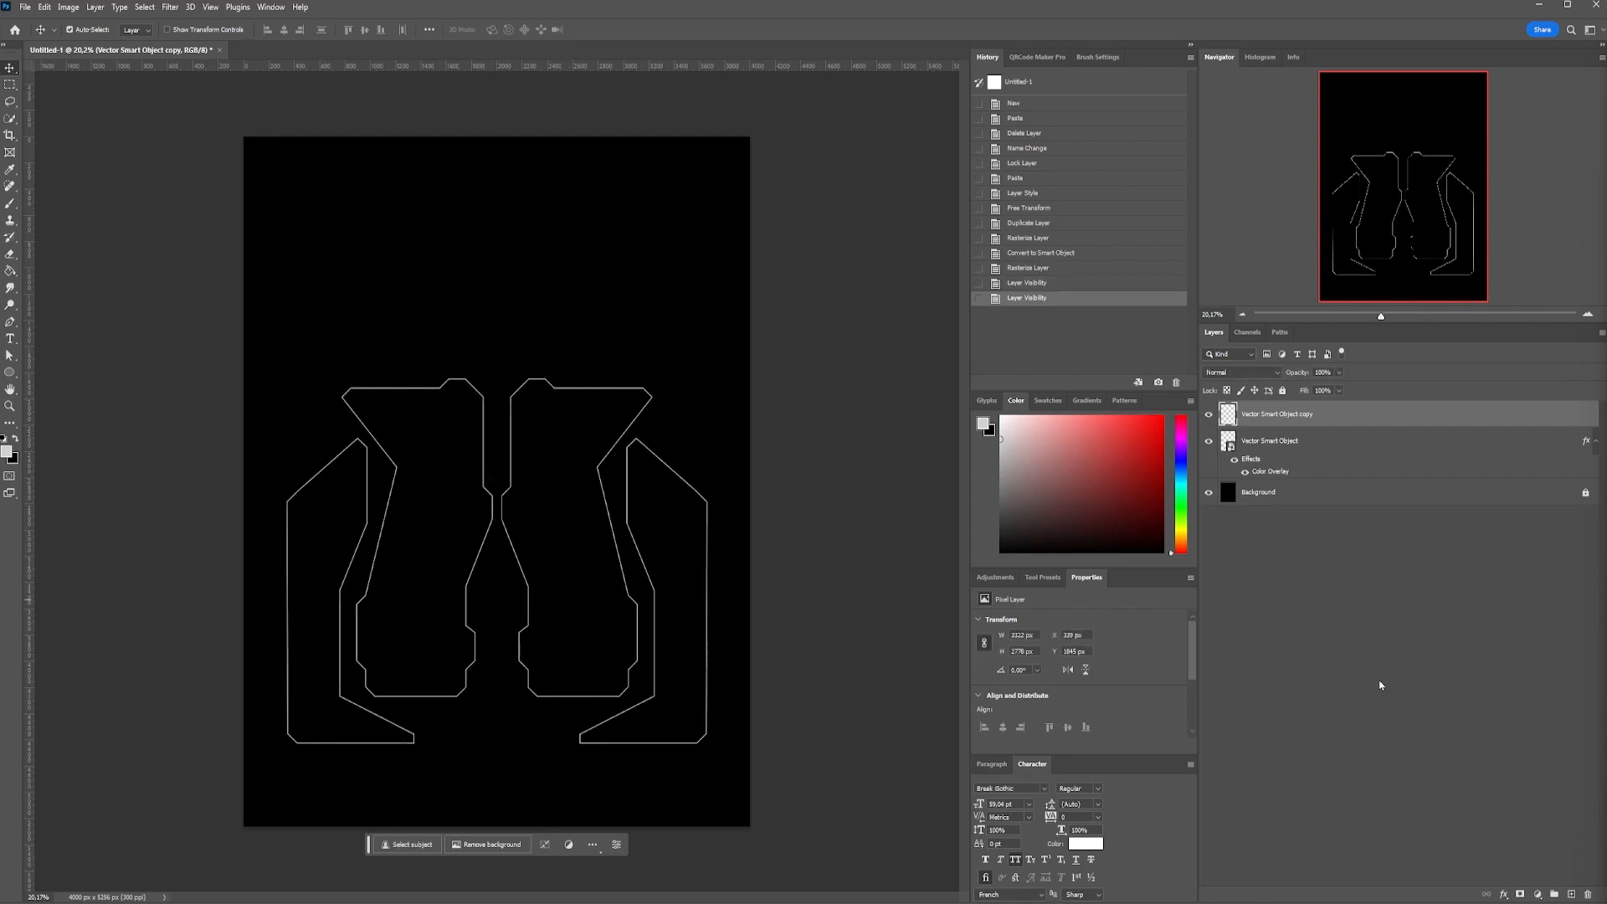
Hide the Background layer and fill the four outlined shapes on the rasterized copy with black using the Paint Bucket
{"action": "key", "text": "g"}
{"action": "left_click", "coordinate": [15, 439]}
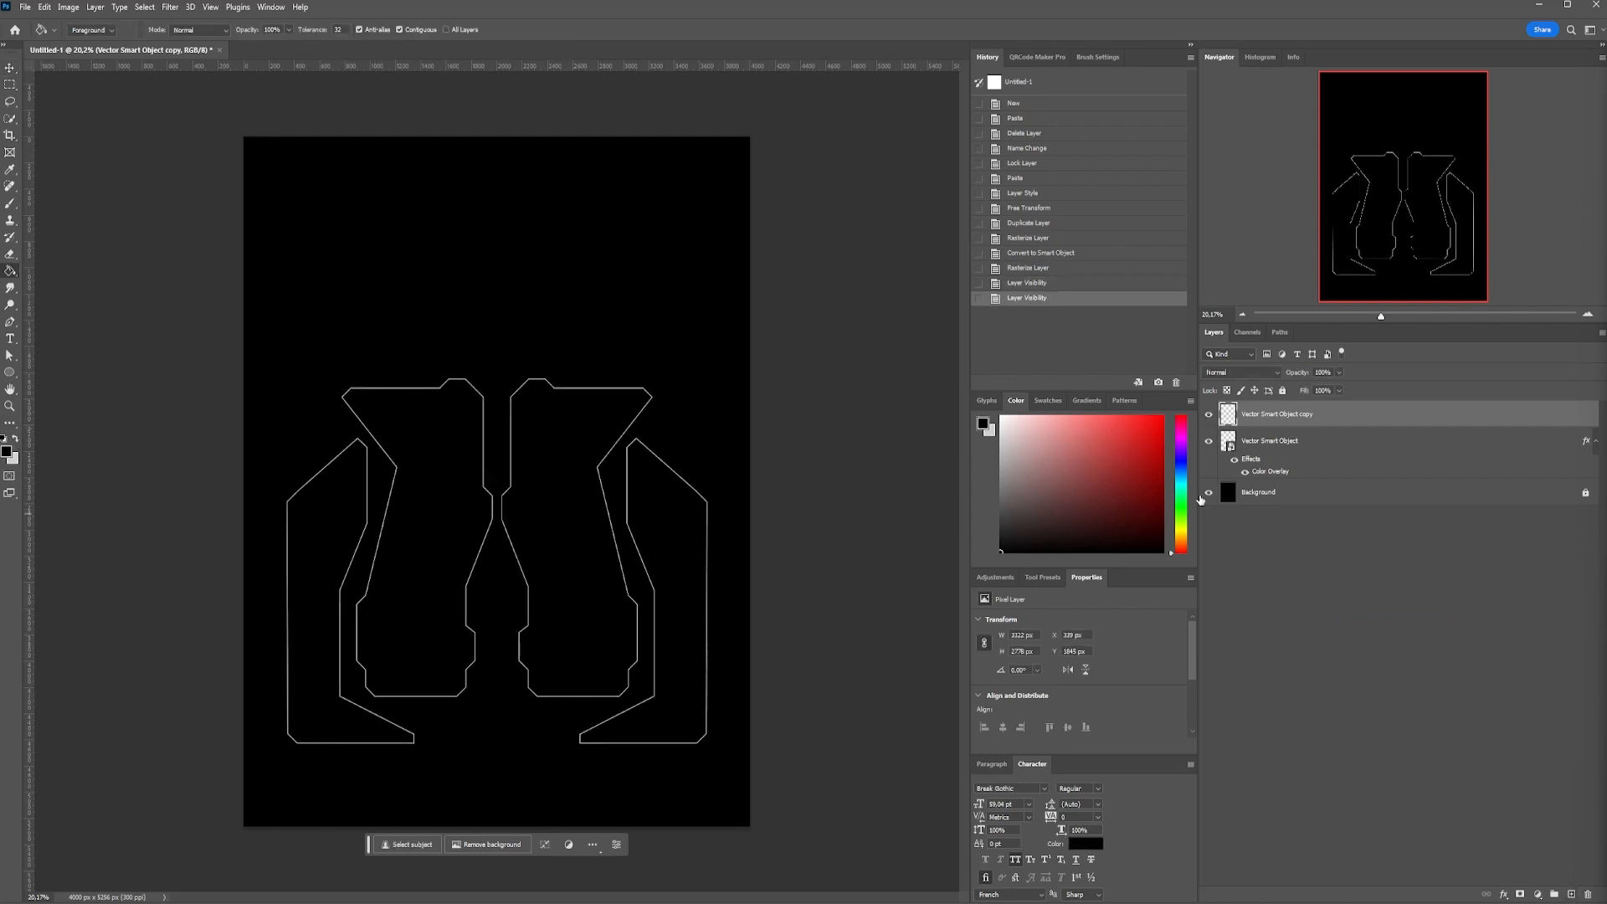
{"action": "left_click", "coordinate": [1207, 492]}
{"action": "left_click", "coordinate": [519, 491]}
{"action": "left_click", "coordinate": [689, 502]}
{"action": "left_click", "coordinate": [380, 510]}
{"action": "left_click", "coordinate": [310, 586]}
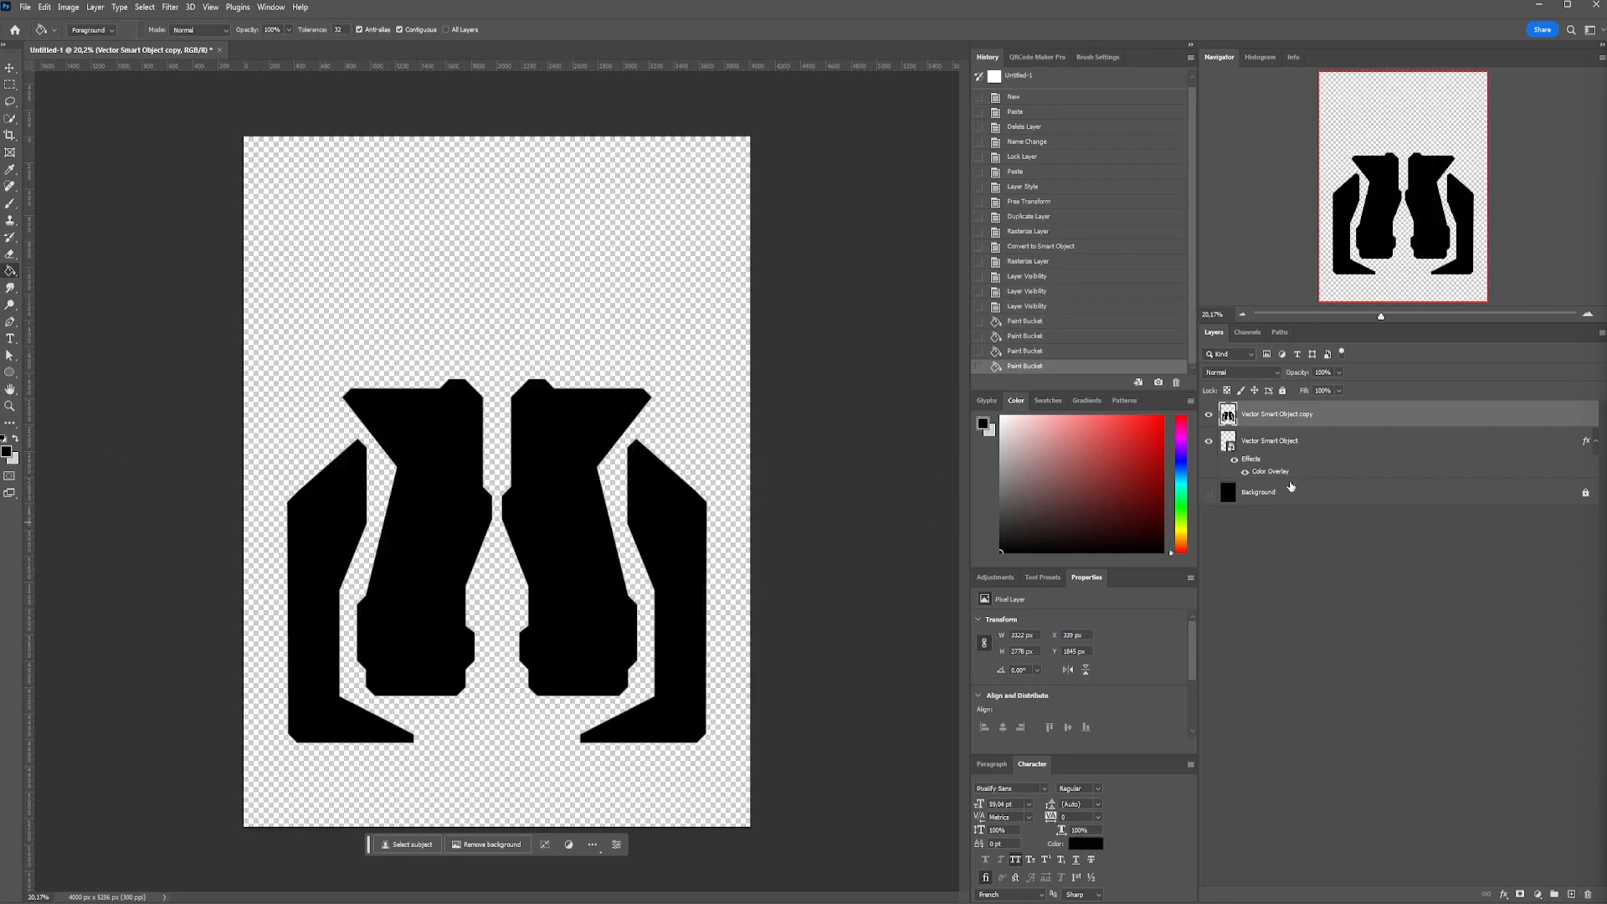
Lasso the two shapes in the right half of the rasterized copy and cut them out
{"action": "key", "text": "l"}
{"action": "left_click_drag", "start_coordinate": [517, 361], "coordinate": [499, 453]}
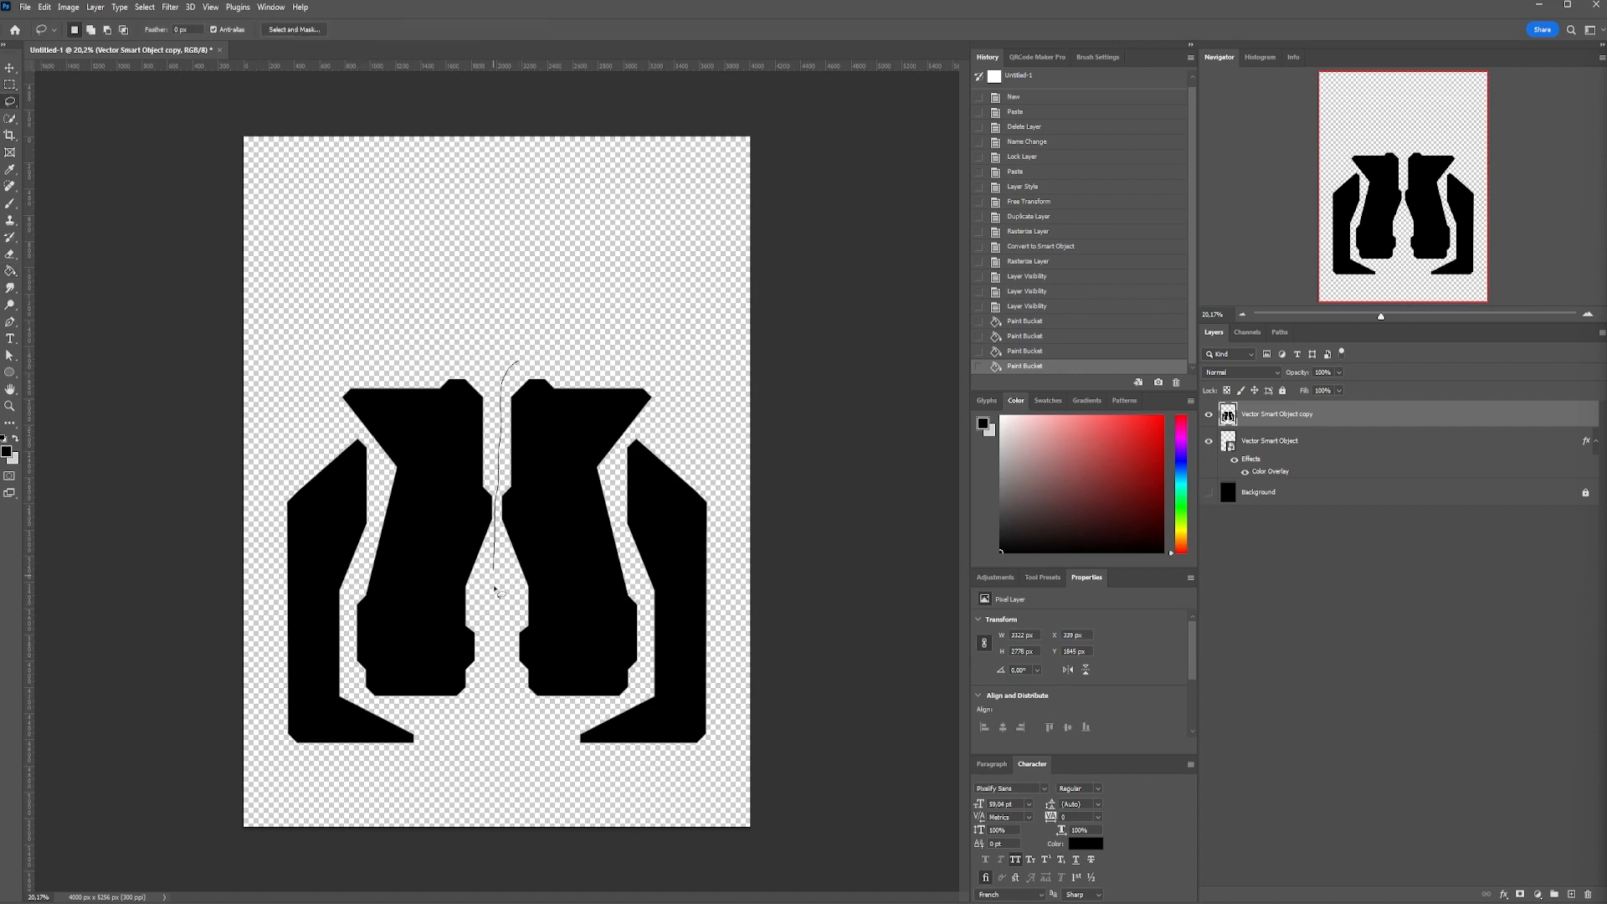
{"action": "mouse_move", "coordinate": [569, 788]}
{"action": "left_mouse_down"}
{"action": "mouse_move", "coordinate": [727, 656]}
{"action": "mouse_move", "coordinate": [728, 490]}
{"action": "mouse_move", "coordinate": [542, 344]}
{"action": "left_mouse_up"}
{"action": "key", "text": "ctrl+x"}
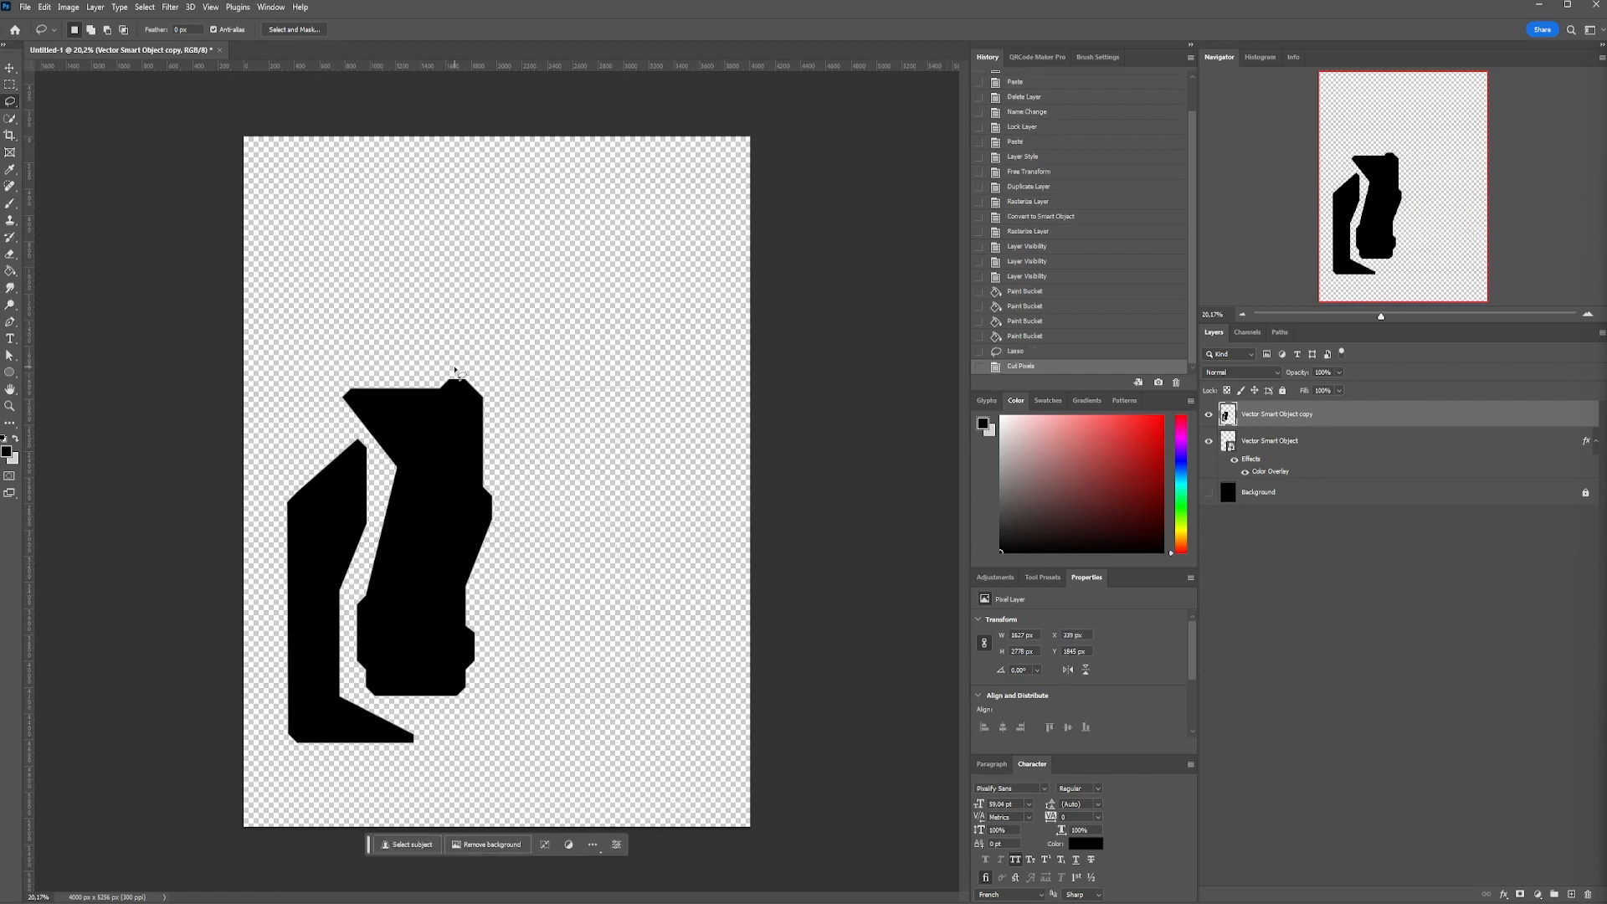
Lasso the inner left shape, cut and paste it onto its own layer, and move it back over its outline
{"action": "left_click_drag", "start_coordinate": [512, 361], "coordinate": [367, 362]}
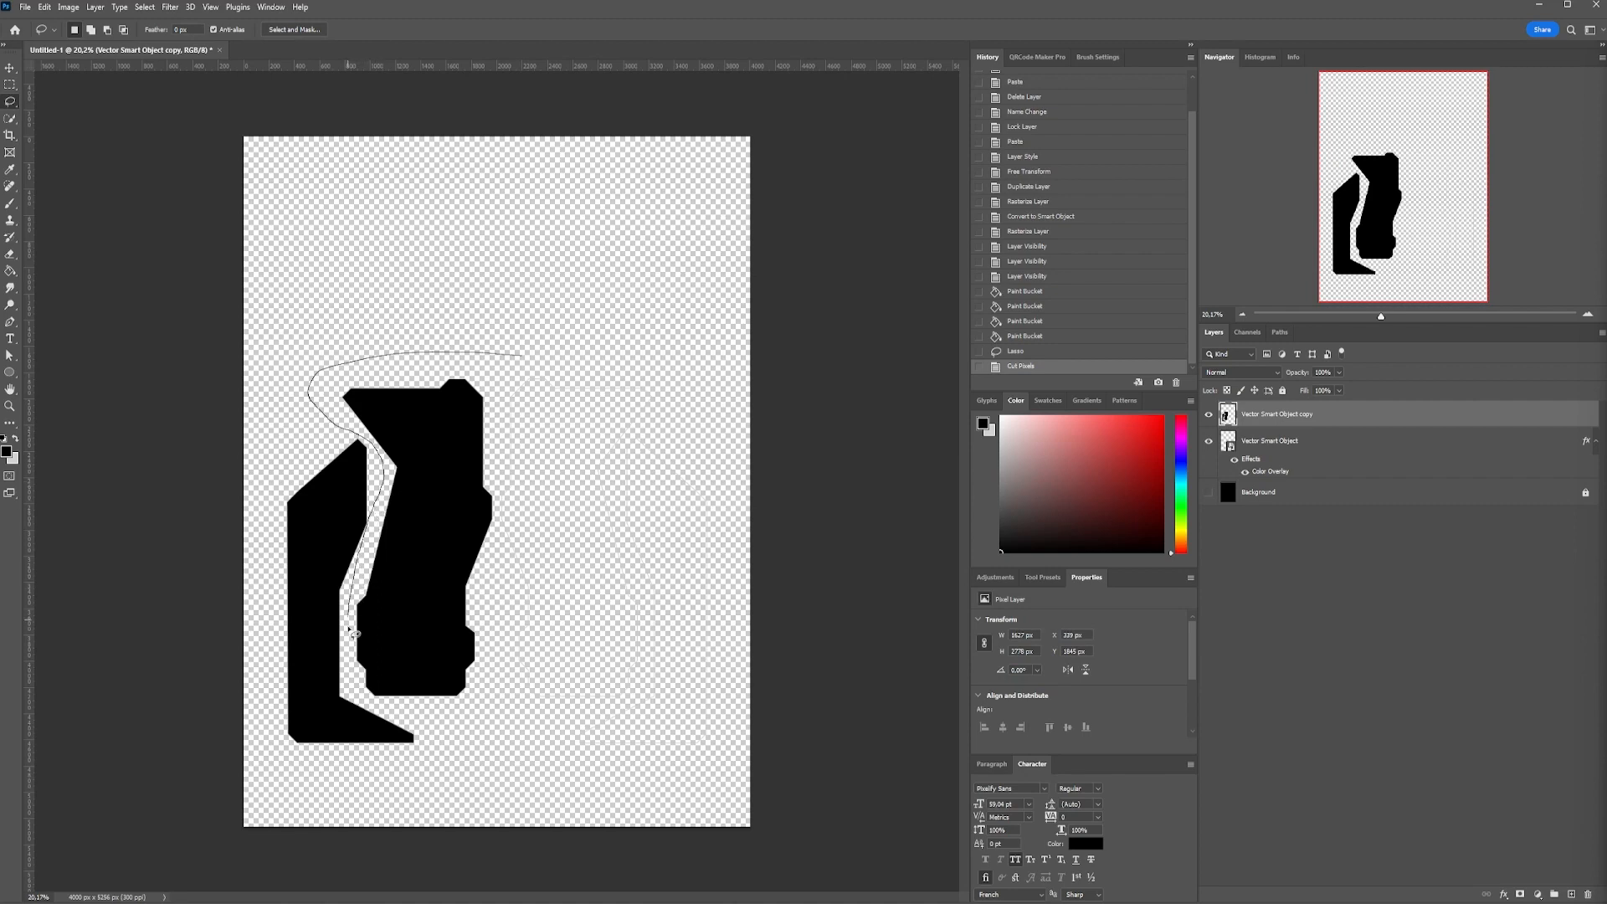
{"action": "left_click_drag", "start_coordinate": [489, 714], "coordinate": [520, 675]}
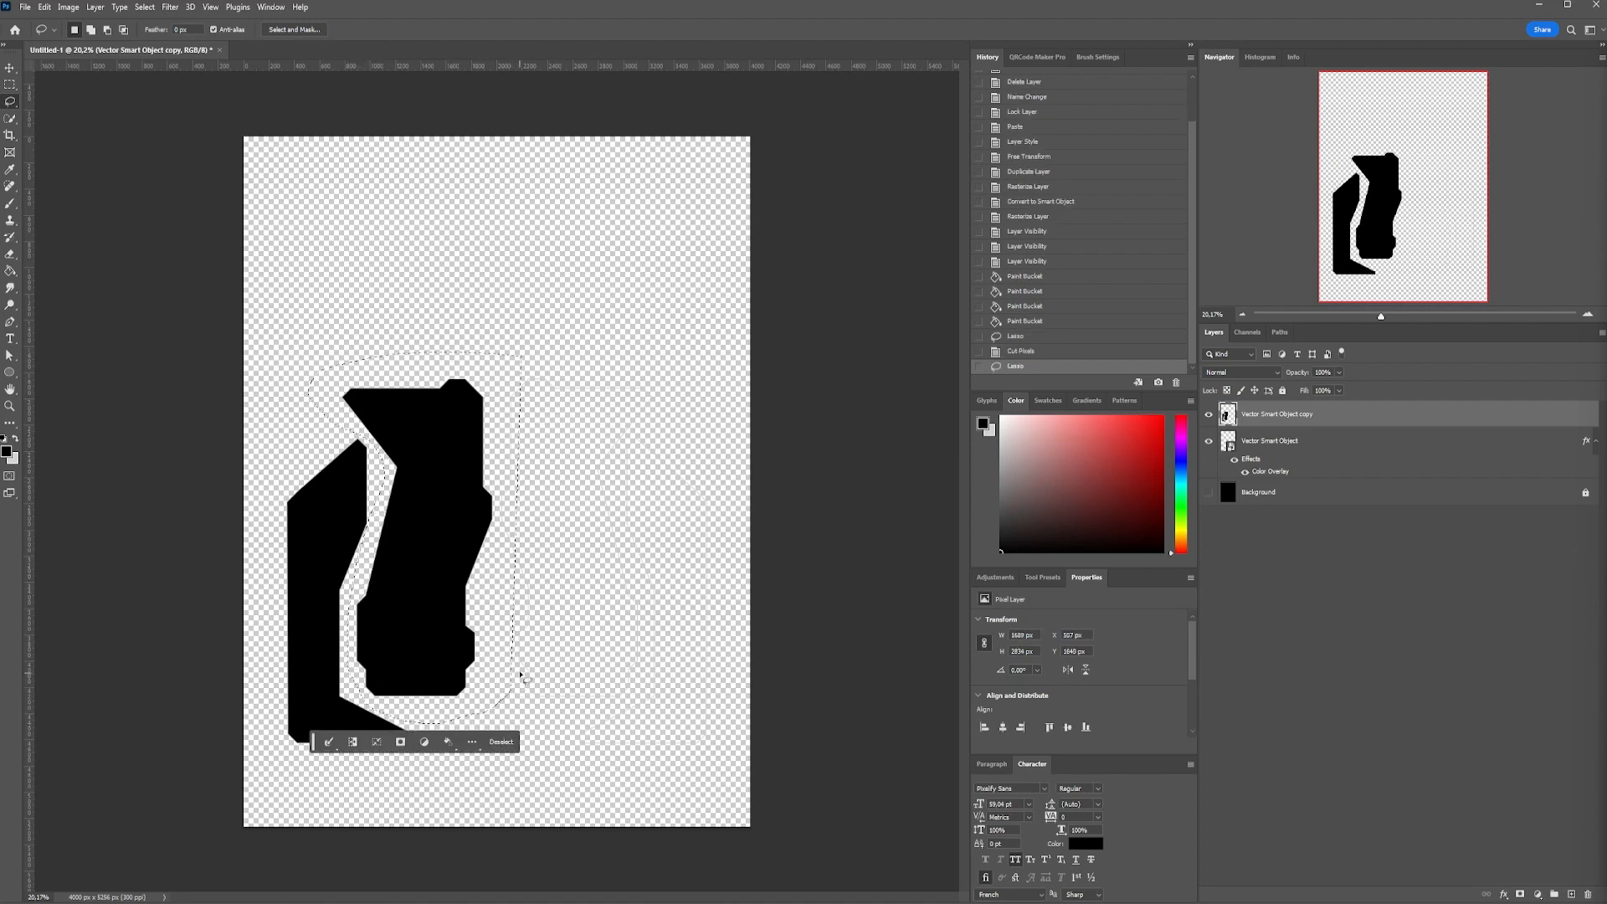
{"action": "key", "text": "ctrl+x"}
{"action": "key", "text": "ctrl+v"}
{"action": "key", "text": "v"}
{"action": "left_click_drag", "start_coordinate": [509, 399], "coordinate": [435, 446]}
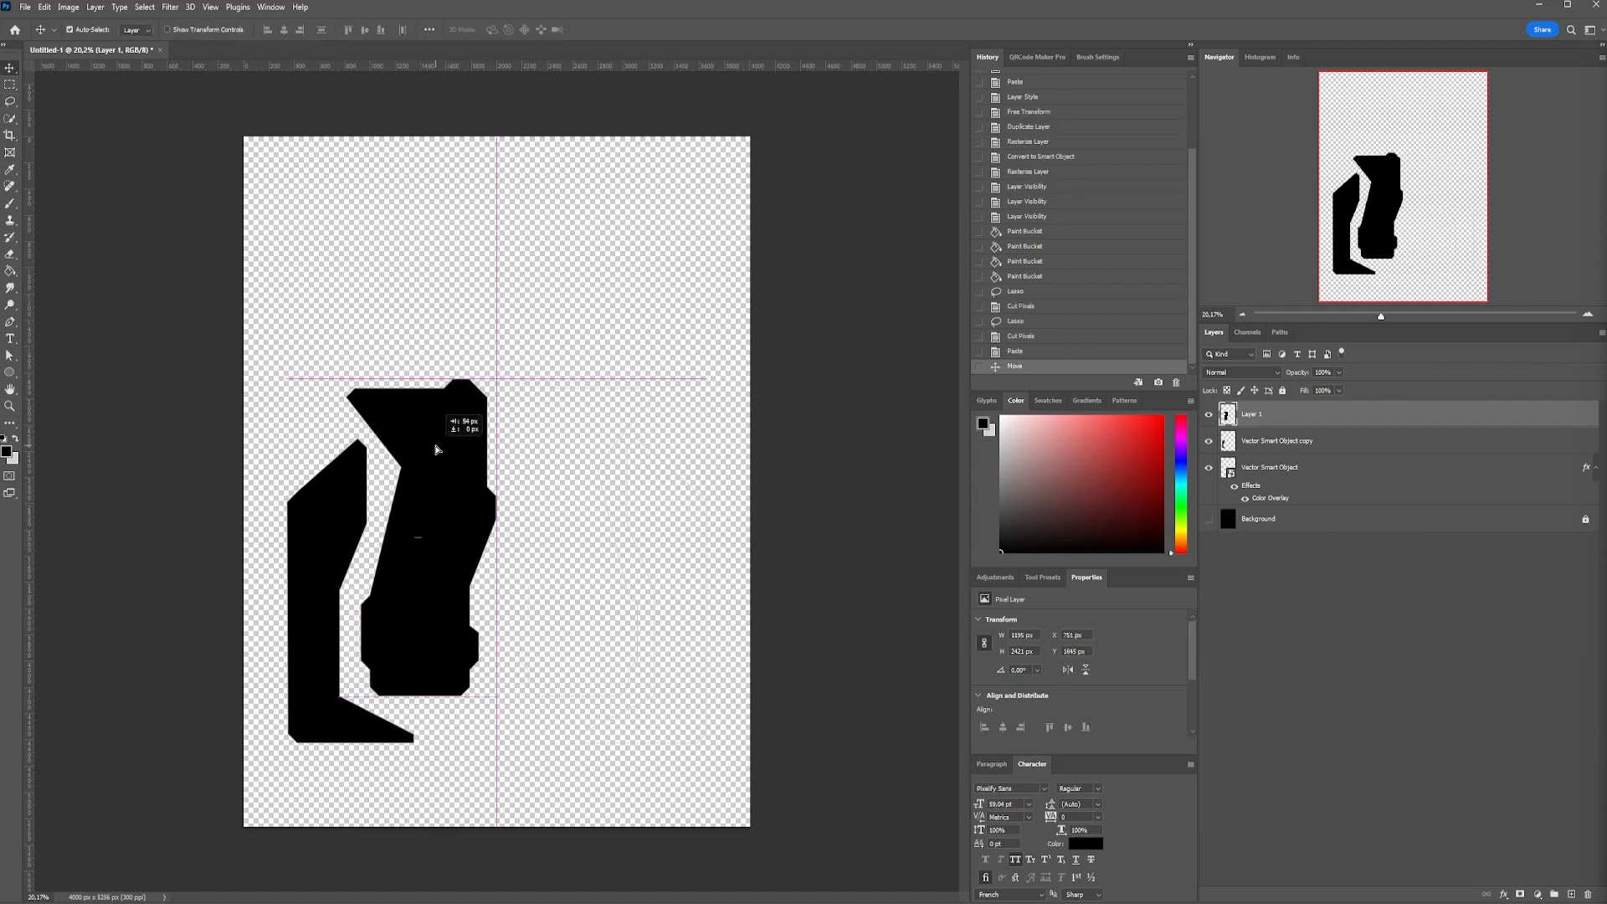
Move both filled shape layers beneath the Vector Smart Object outline layer and show the Background layer again
{"action": "left_click", "coordinate": [1279, 440], "text": "shift"}
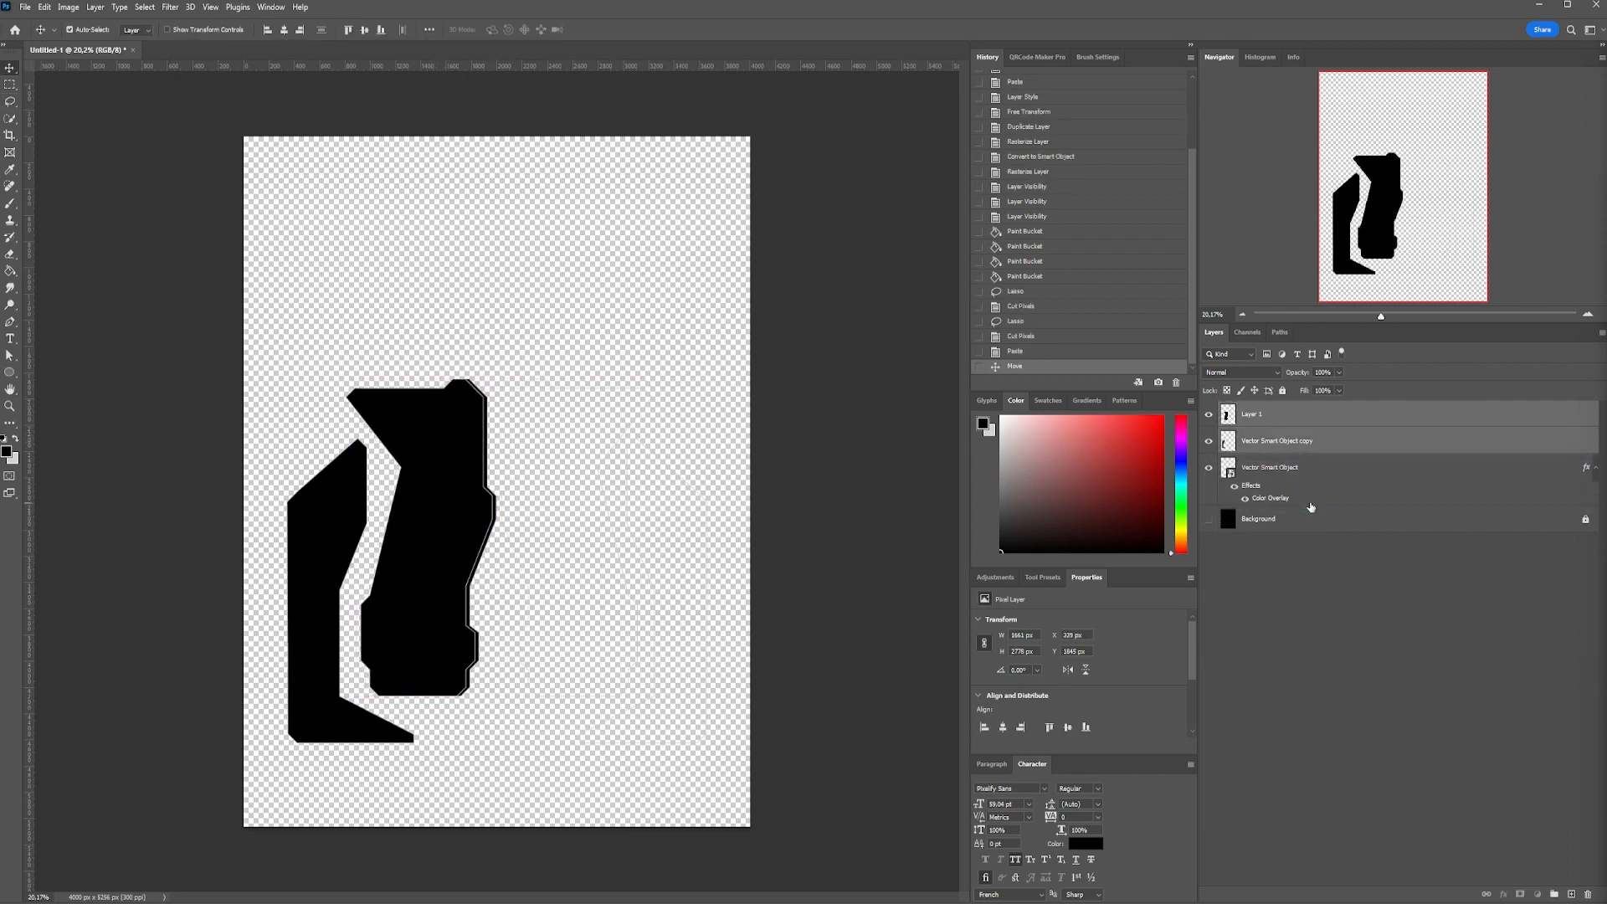
{"action": "key", "text": "ctrl+bracketleft"}
{"action": "left_click", "coordinate": [1207, 518]}
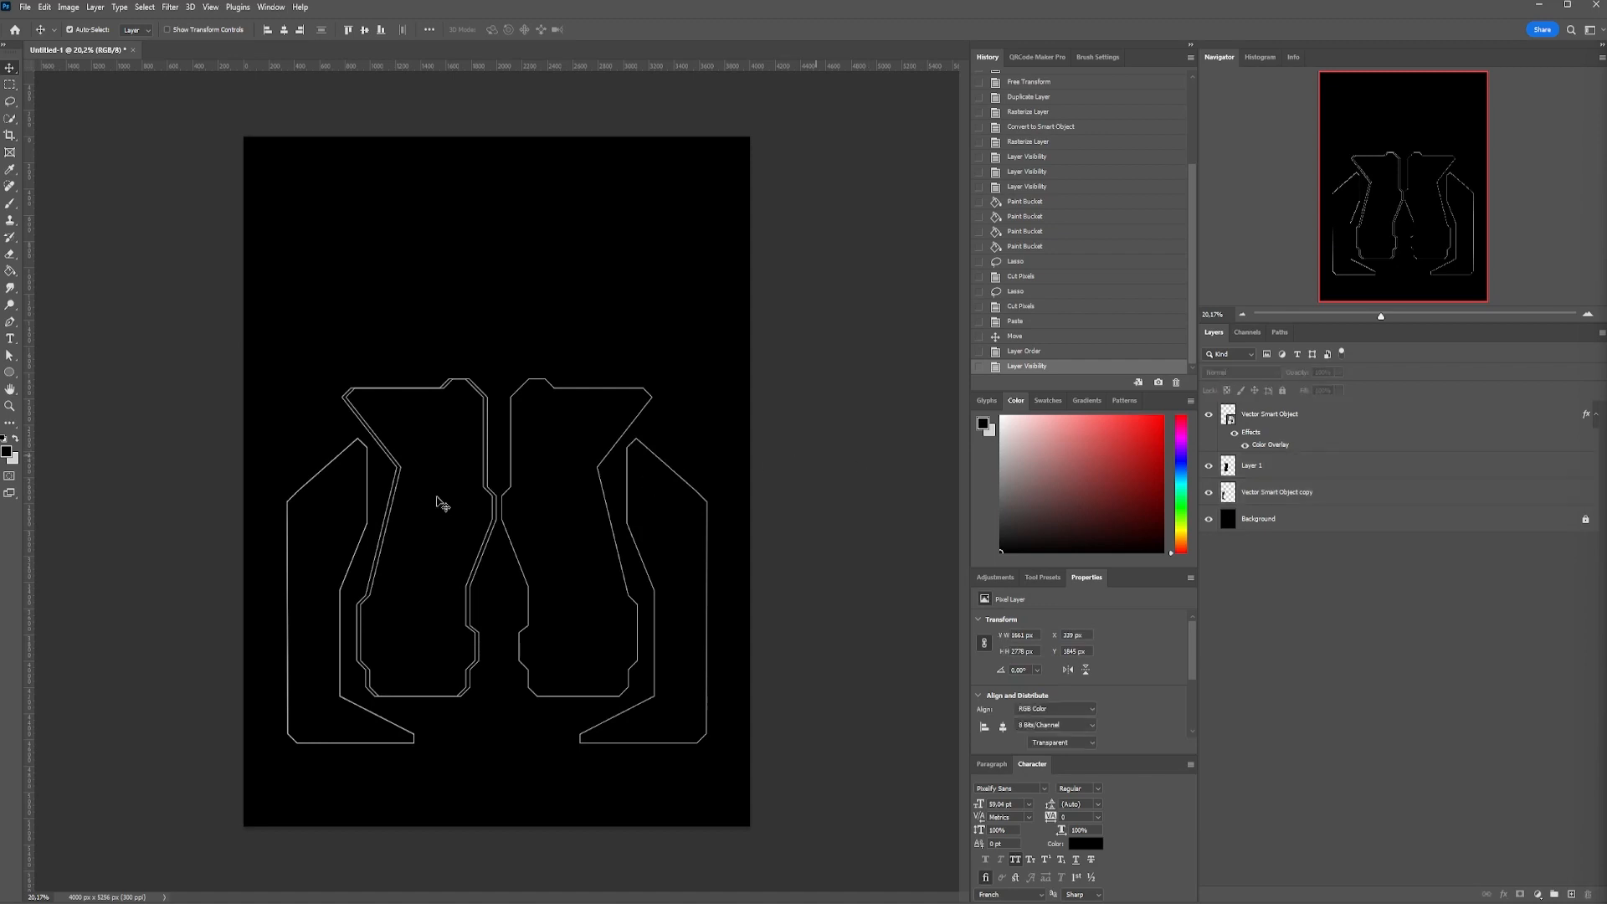
Nudge the pasted inner shape so it lines up exactly with its white outline
{"action": "scroll", "coordinate": [442, 503], "scroll_direction": "up", "scroll_amount": 5}
{"action": "left_click_drag", "start_coordinate": [591, 401], "coordinate": [579, 407]}
{"action": "scroll", "coordinate": [577, 416], "scroll_direction": "down", "scroll_amount": 3}
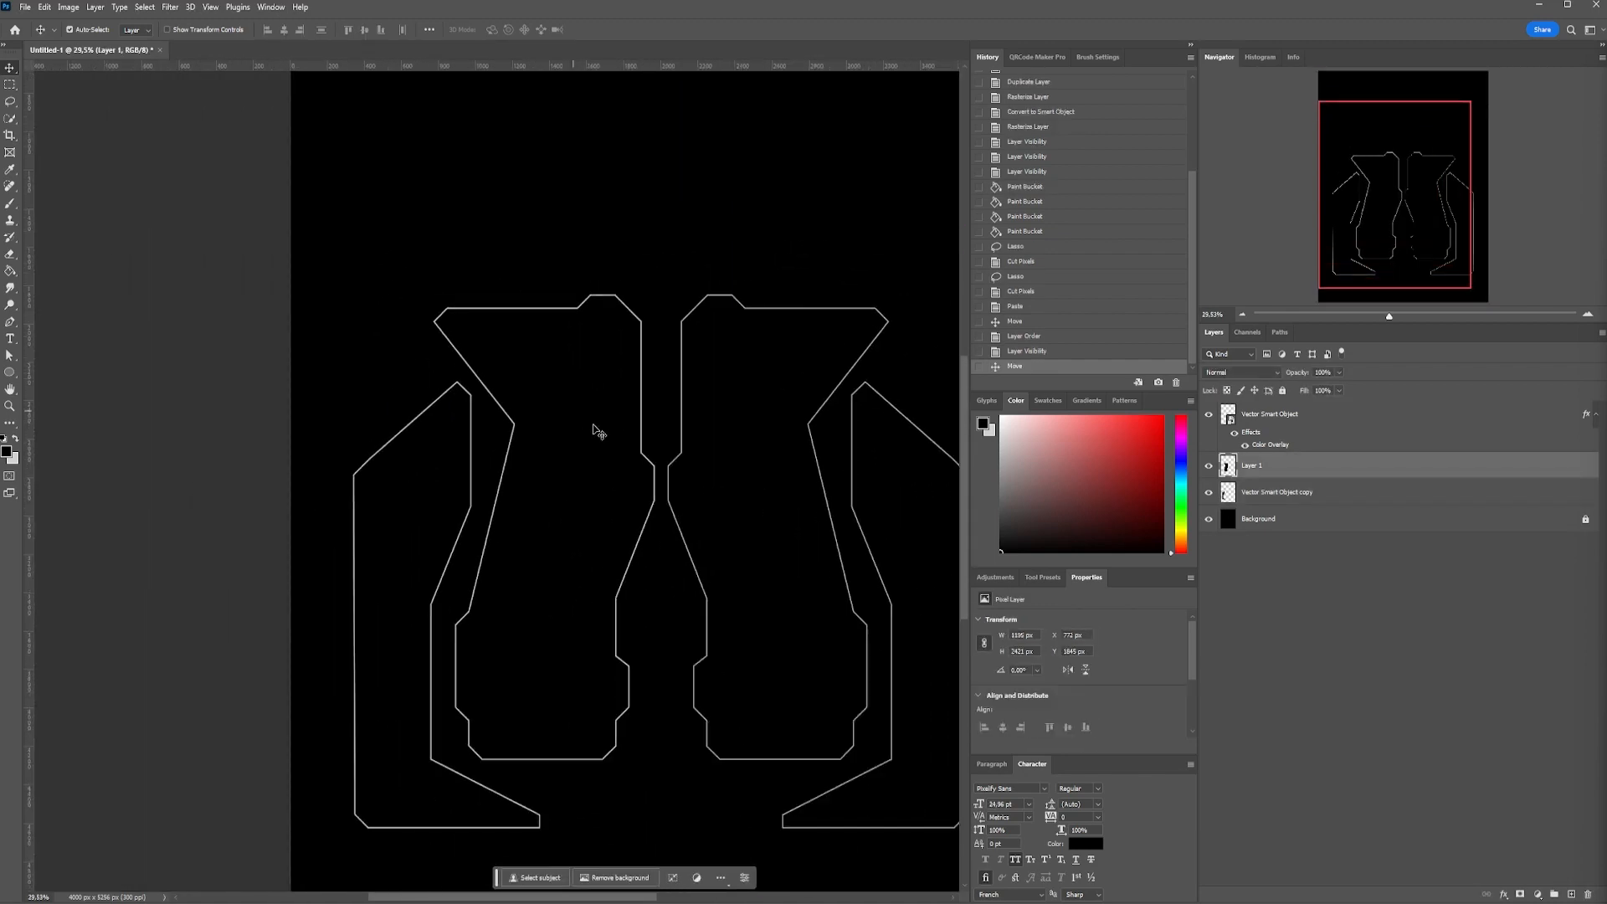
Check how the black shapes sit under the outlines by toggling the visibility of the Background and outline layers
{"action": "left_click", "coordinate": [1208, 519]}
{"action": "left_click", "coordinate": [1362, 502], "text": "shift"}
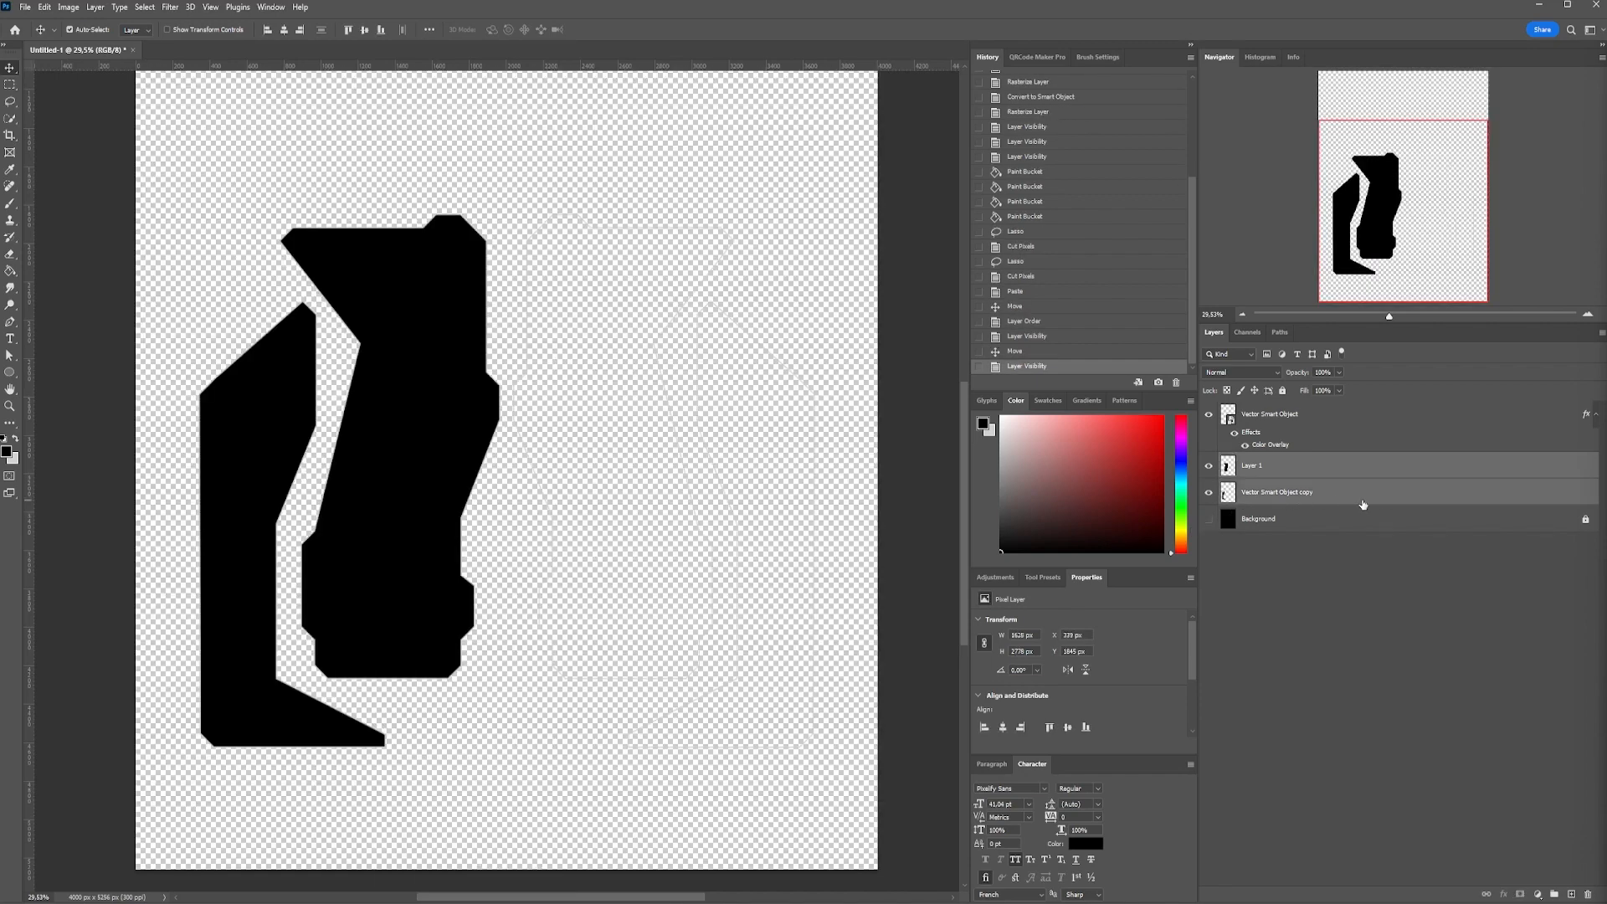
{"action": "left_click", "coordinate": [1208, 517]}
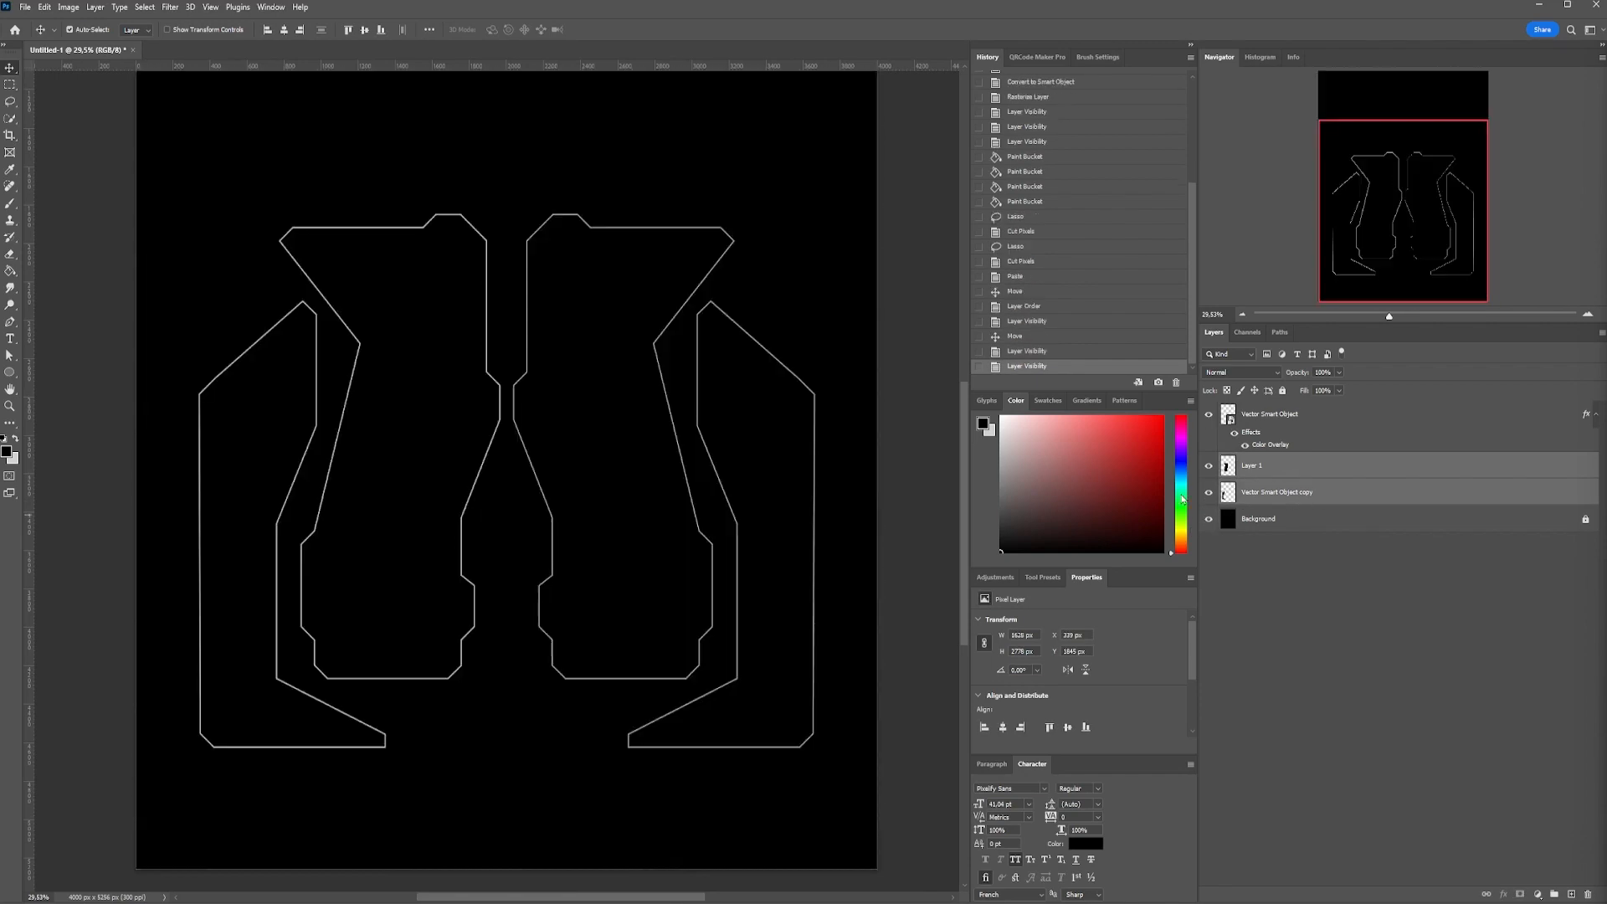
{"action": "scroll", "coordinate": [484, 328], "scroll_direction": "down", "scroll_amount": 5}
{"action": "left_click", "coordinate": [481, 335]}
{"action": "scroll", "coordinate": [588, 509], "scroll_direction": "up", "scroll_amount": 2}
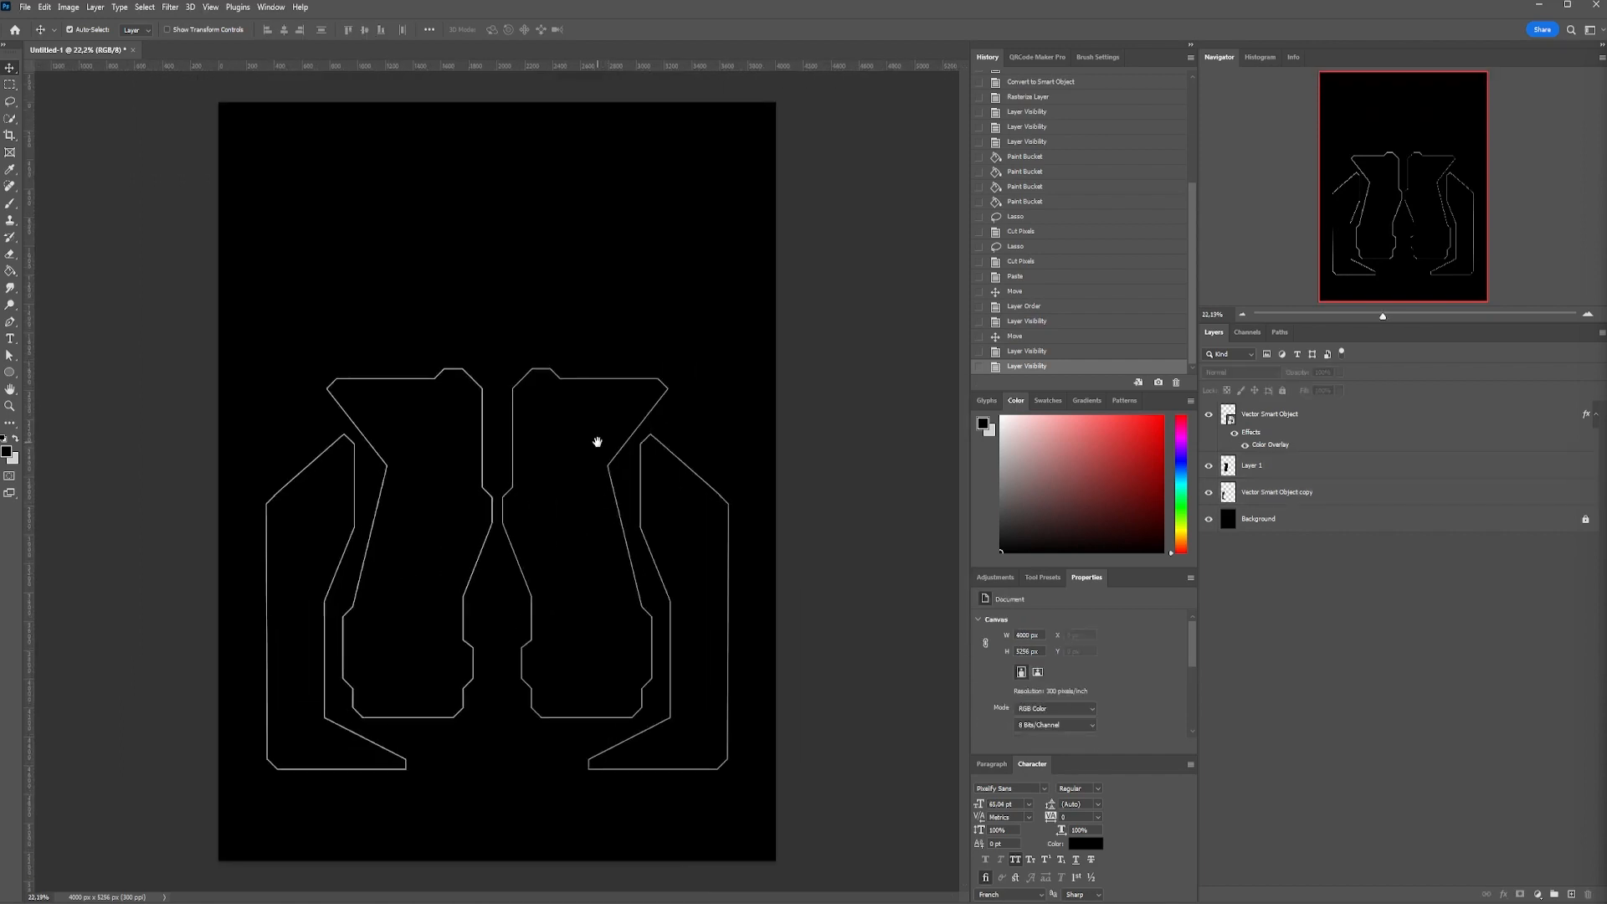
{"action": "scroll", "coordinate": [383, 617], "scroll_direction": "up", "scroll_amount": 2}
{"action": "left_click", "coordinate": [1207, 415]}
{"action": "left_click", "coordinate": [1208, 415]}
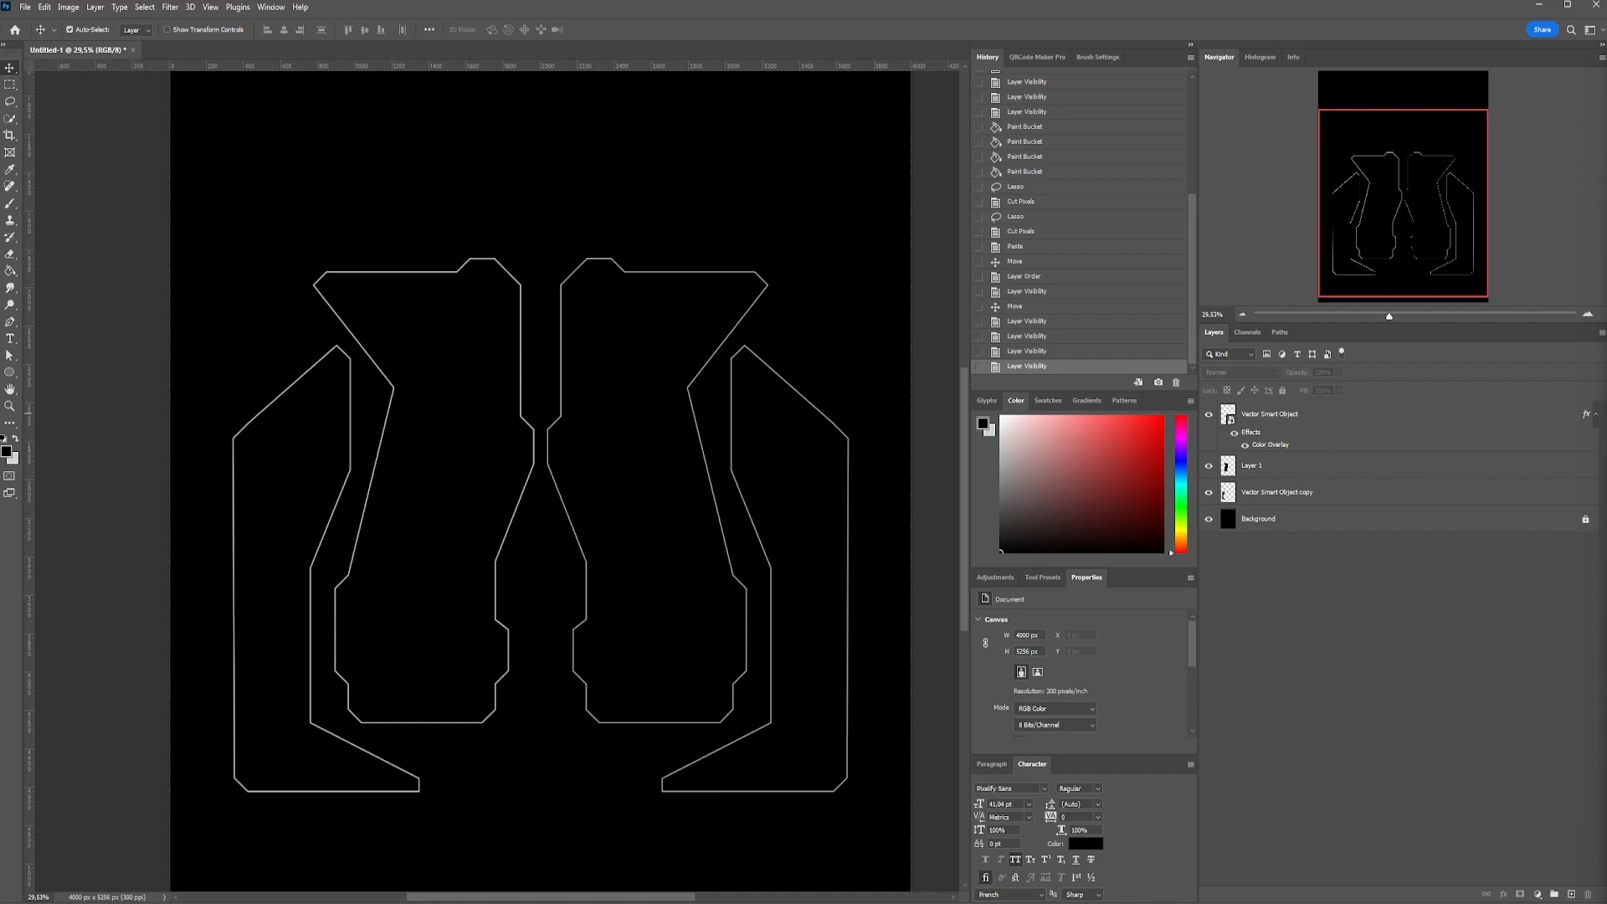
Place the portrait of the woman with closed eyes below the outline layer and clip it to Layer 1
{"action": "left_click_drag", "start_coordinate": [945, 505], "coordinate": [564, 498]}
{"action": "scroll", "coordinate": [566, 488], "scroll_direction": "down", "scroll_amount": 2}
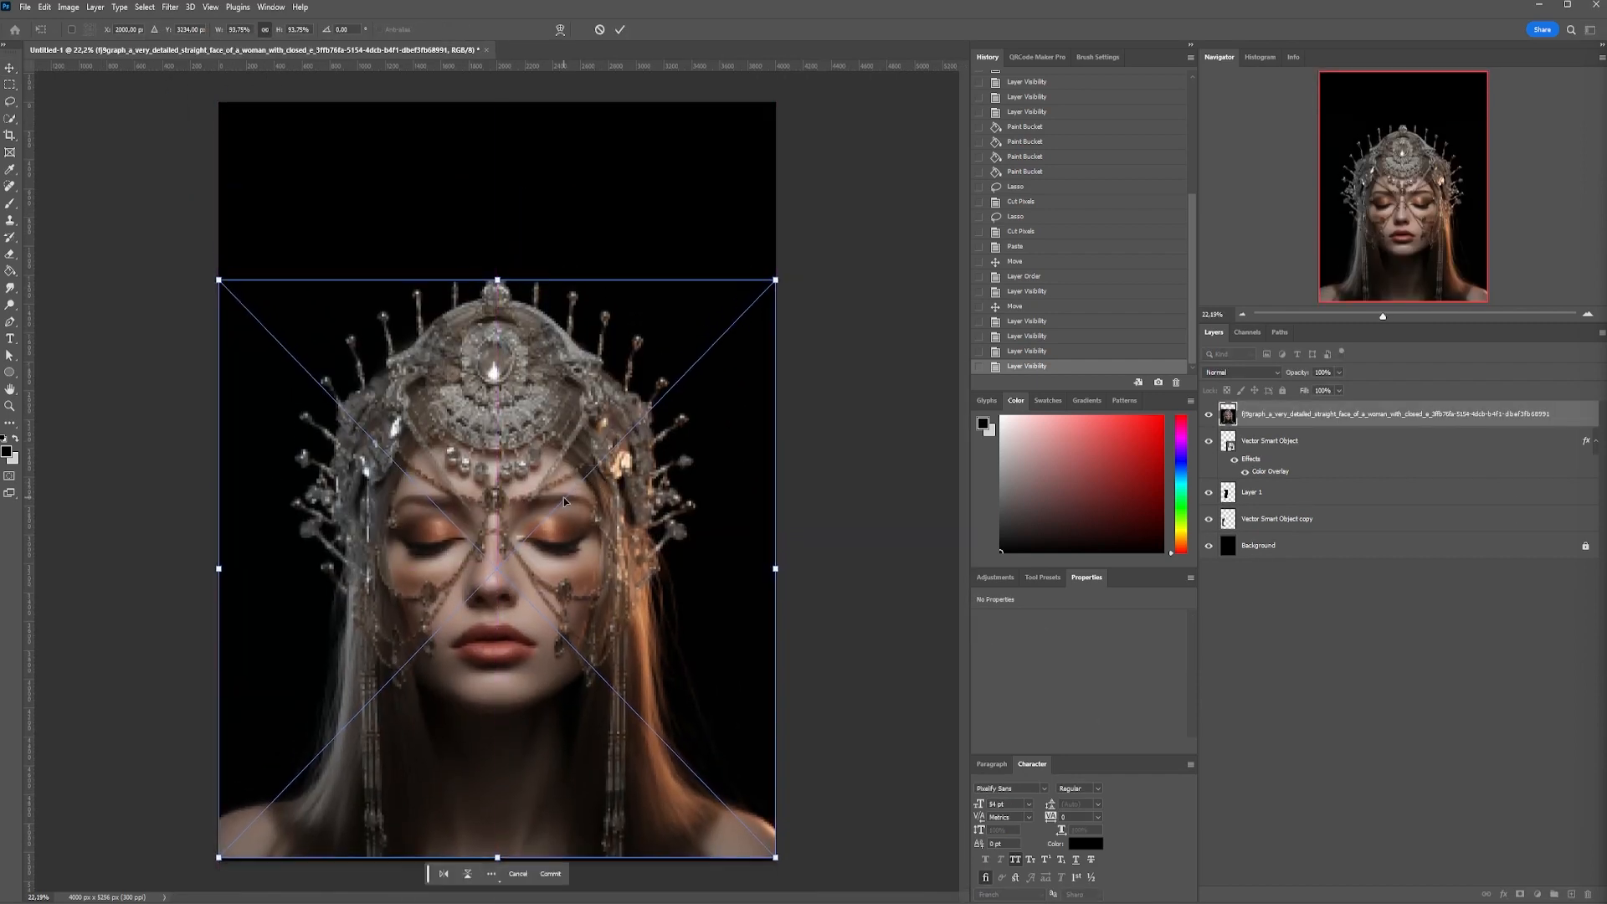
{"action": "key", "text": "Return"}
{"action": "left_click_drag", "start_coordinate": [1251, 415], "coordinate": [1282, 478]}
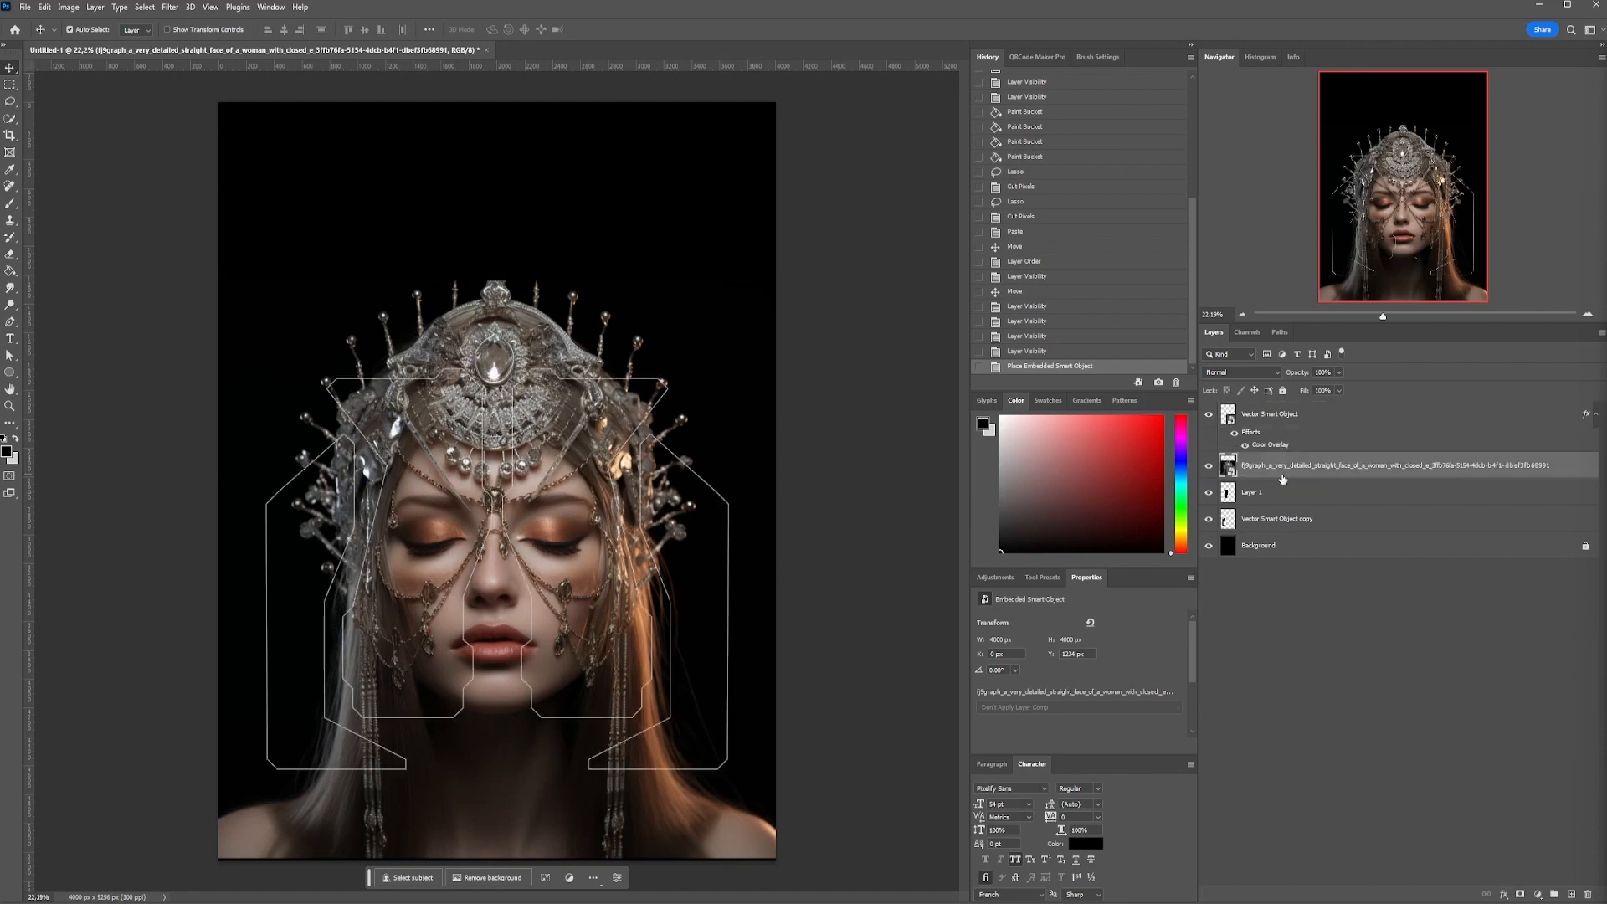
{"action": "right_click", "coordinate": [1283, 478]}
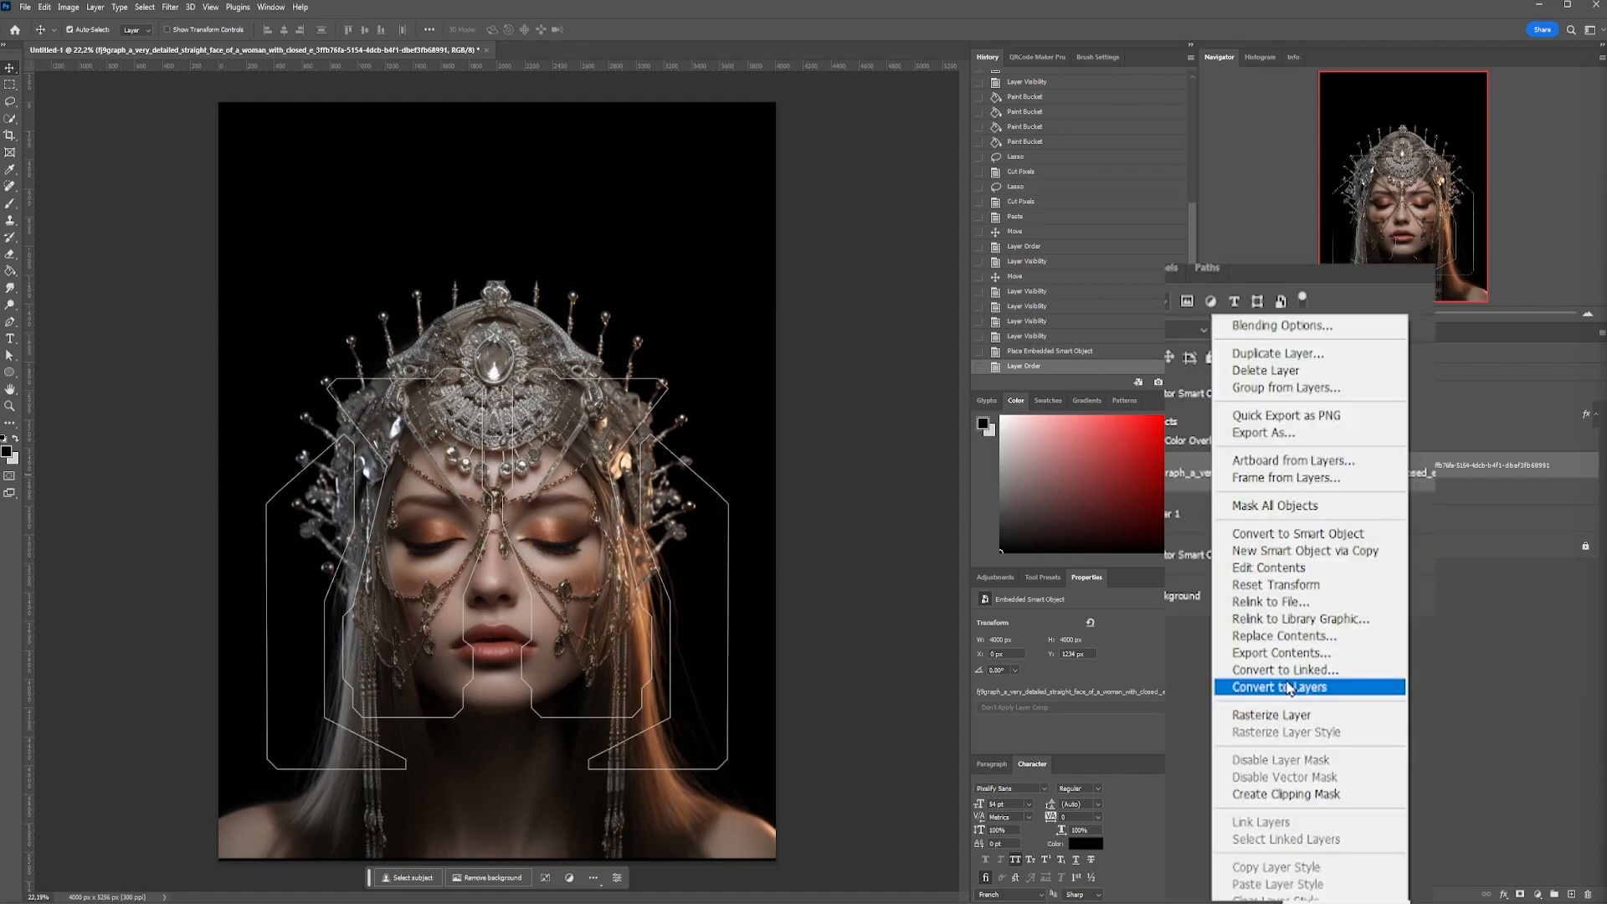
{"action": "left_click", "coordinate": [1286, 793]}
Enlarge the clipped portrait to about 106% so half the face fills the inner left shape
{"action": "key", "text": "ctrl+t"}
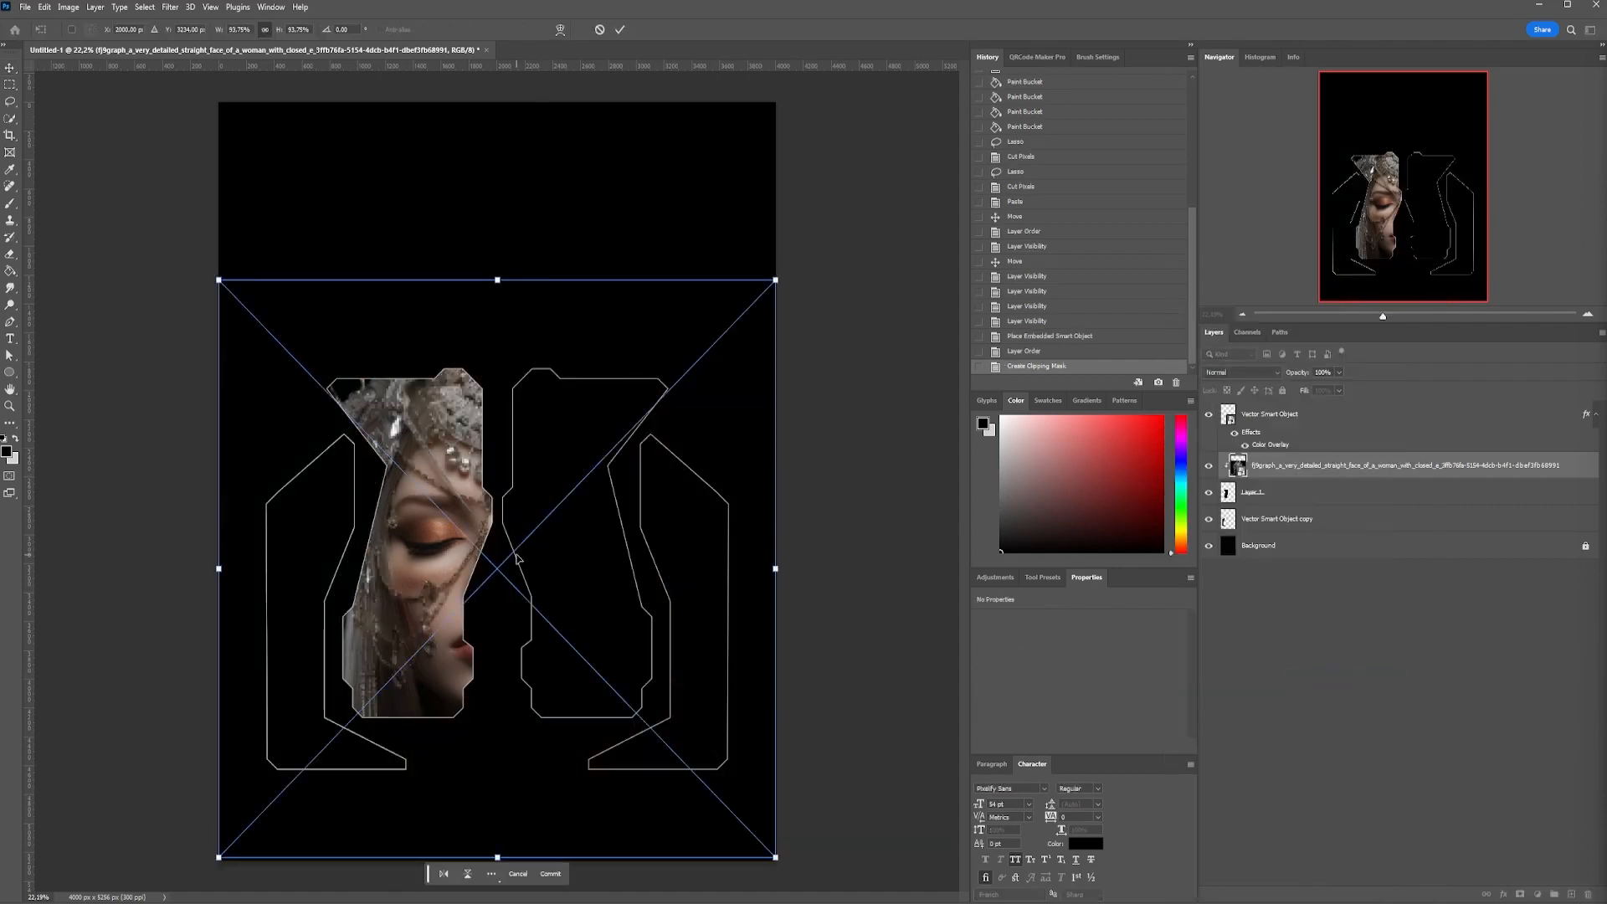
{"action": "left_click_drag", "start_coordinate": [522, 520], "coordinate": [522, 573]}
{"action": "left_click_drag", "start_coordinate": [517, 292], "coordinate": [517, 210]}
{"action": "left_click_drag", "start_coordinate": [535, 359], "coordinate": [535, 392]}
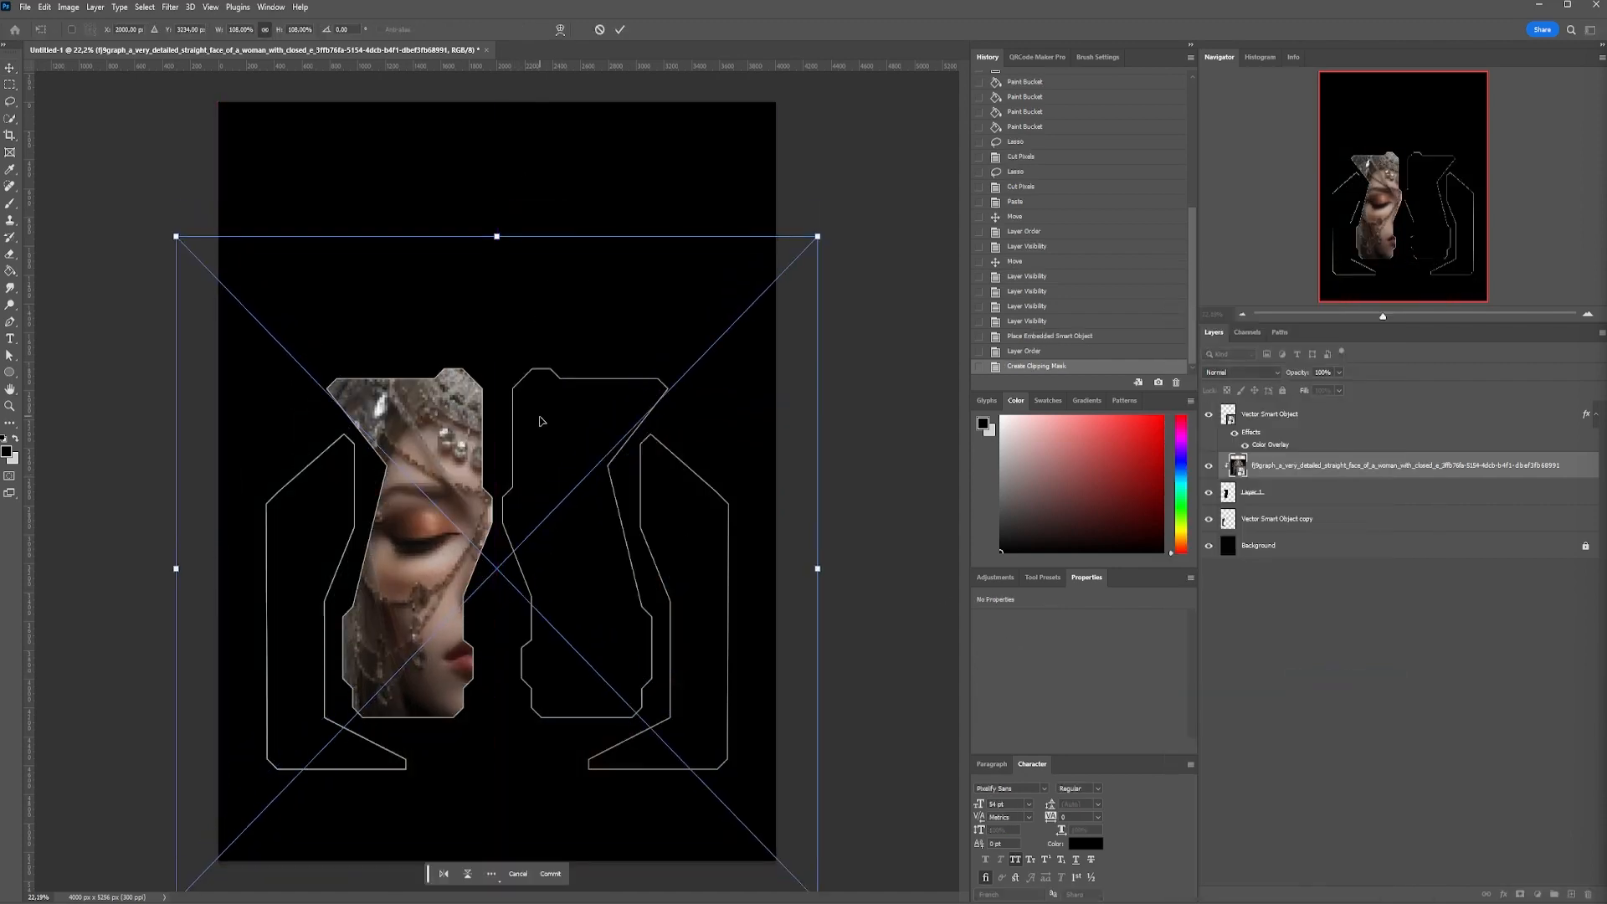
{"action": "key", "text": "Return"}
{"action": "scroll", "coordinate": [531, 703], "scroll_direction": "up", "scroll_amount": 4}
{"action": "scroll", "coordinate": [397, 431], "scroll_direction": "down", "scroll_amount": 3}
{"action": "key", "text": "ctrl+t"}
{"action": "left_click_drag", "start_coordinate": [813, 484], "coordinate": [806, 484]}
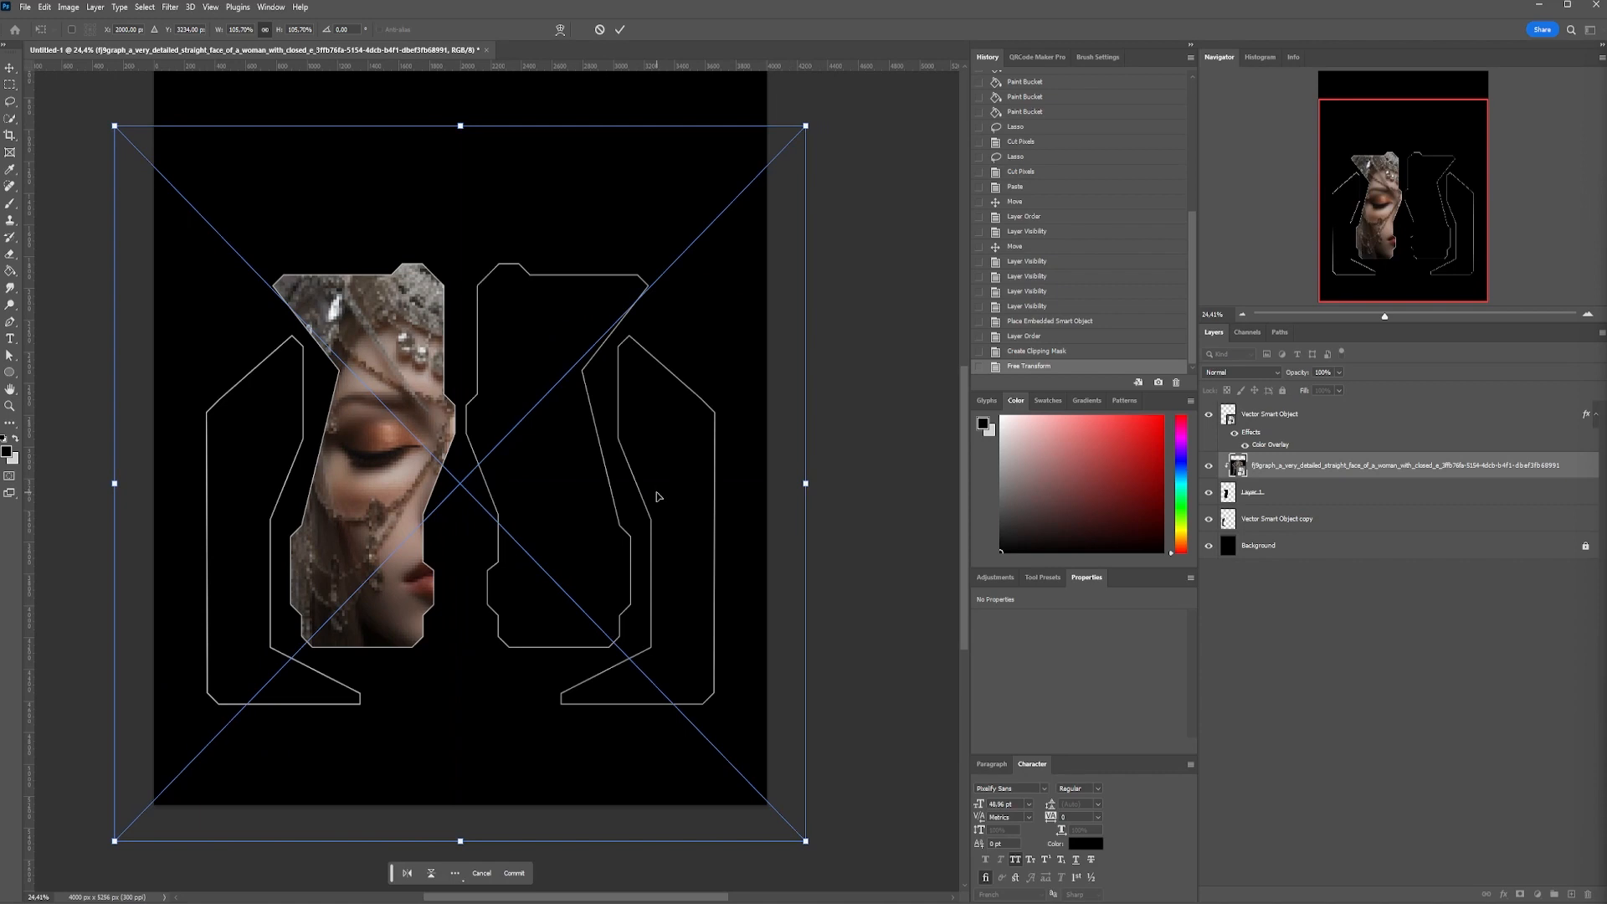
{"action": "key", "text": "Return"}
Duplicate the portrait directly above Vector Smart Object copy and clip it to that outer left shape
{"action": "left_click_drag", "start_coordinate": [1373, 465], "coordinate": [1372, 532]}
{"action": "right_click", "coordinate": [1381, 519]}
{"action": "left_click", "coordinate": [1420, 674]}
Scale the duplicated portrait to about 79% and position its face within the outer left shape
{"action": "key", "text": "ctrl+t"}
{"action": "left_click_drag", "start_coordinate": [619, 502], "coordinate": [535, 538]}
{"action": "left_click_drag", "start_coordinate": [721, 519], "coordinate": [626, 520]}
{"action": "left_click_drag", "start_coordinate": [588, 547], "coordinate": [619, 536]}
{"action": "left_click_drag", "start_coordinate": [659, 509], "coordinate": [589, 519]}
{"action": "left_click_drag", "start_coordinate": [363, 782], "coordinate": [364, 730]}
{"action": "left_click_drag", "start_coordinate": [432, 596], "coordinate": [419, 643]}
{"action": "left_click_drag", "start_coordinate": [611, 230], "coordinate": [601, 241]}
{"action": "key", "text": "Return"}
{"action": "left_click_drag", "start_coordinate": [401, 598], "coordinate": [221, 599]}
{"action": "key", "text": "ctrl+z"}
{"action": "key", "text": "ctrl+t"}
{"action": "left_click", "coordinate": [409, 808]}
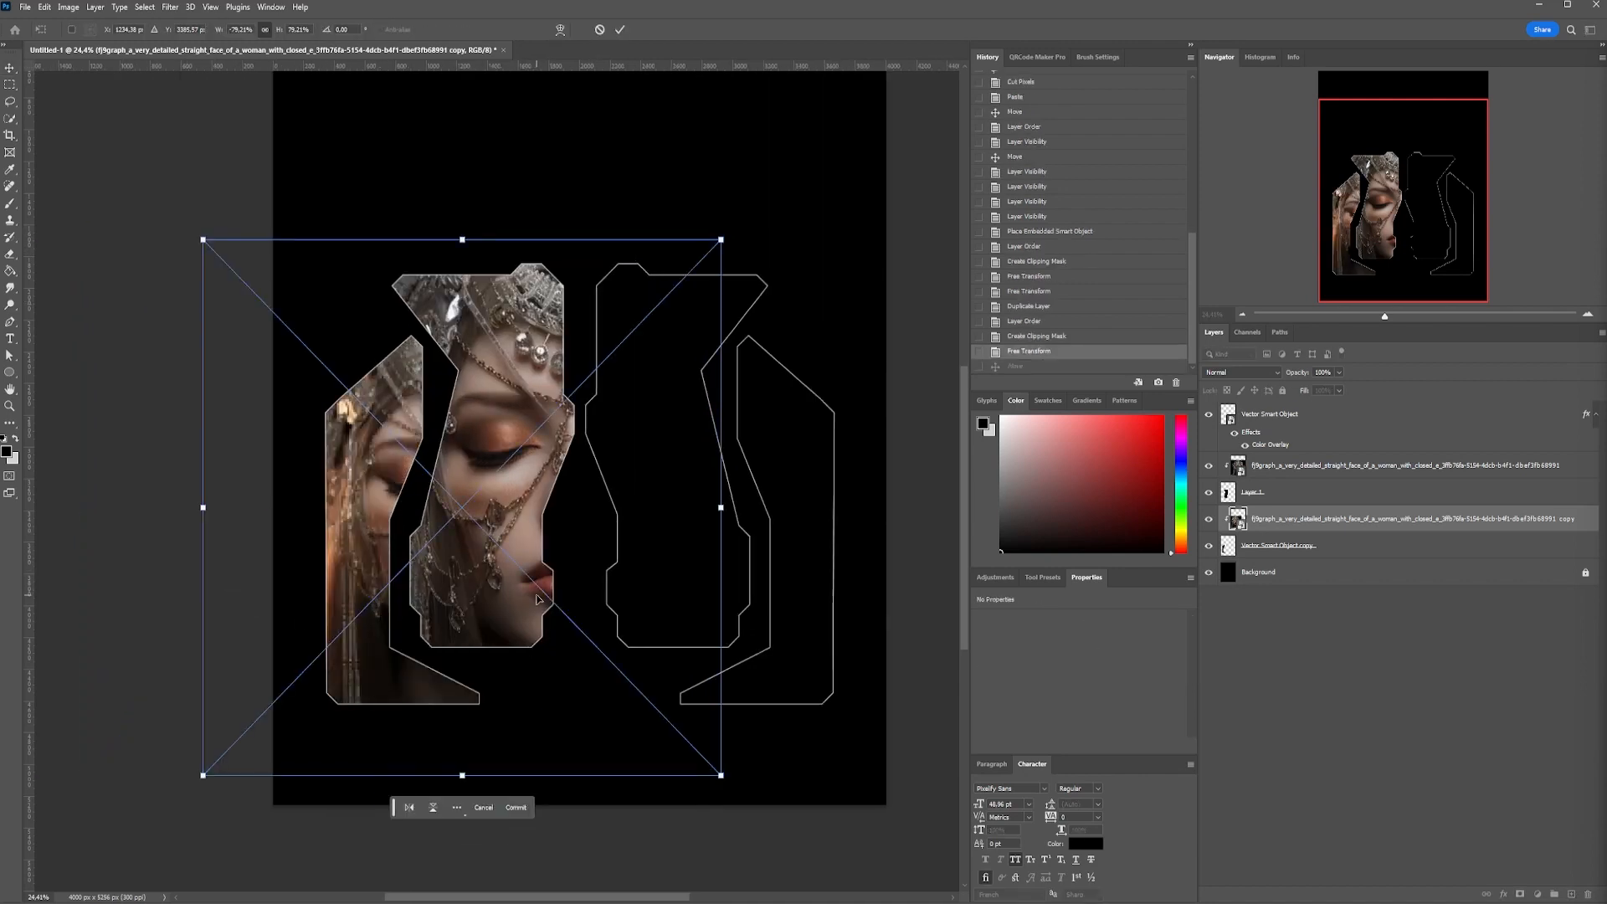
{"action": "key", "text": "Escape"}
Add a Black & White adjustment above the upper portrait and clip it to that portrait
{"action": "left_click", "coordinate": [1470, 468]}
{"action": "left_click", "coordinate": [995, 577]}
{"action": "left_click", "coordinate": [1036, 663]}
{"action": "left_click", "coordinate": [1366, 479], "text": "alt"}
Set the Black & White adjustment to reds 80, yellows 181, greens 88, cyans 28, blues 53 and magentas 118
{"action": "left_click_drag", "start_coordinate": [1076, 669], "coordinate": [1097, 668]}
{"action": "mouse_move", "coordinate": [1083, 694]}
{"action": "left_mouse_down"}
{"action": "mouse_move", "coordinate": [1130, 694]}
{"action": "mouse_move", "coordinate": [1109, 695]}
{"action": "left_mouse_up"}
{"action": "left_click_drag", "start_coordinate": [1111, 569], "coordinate": [1104, 285]}
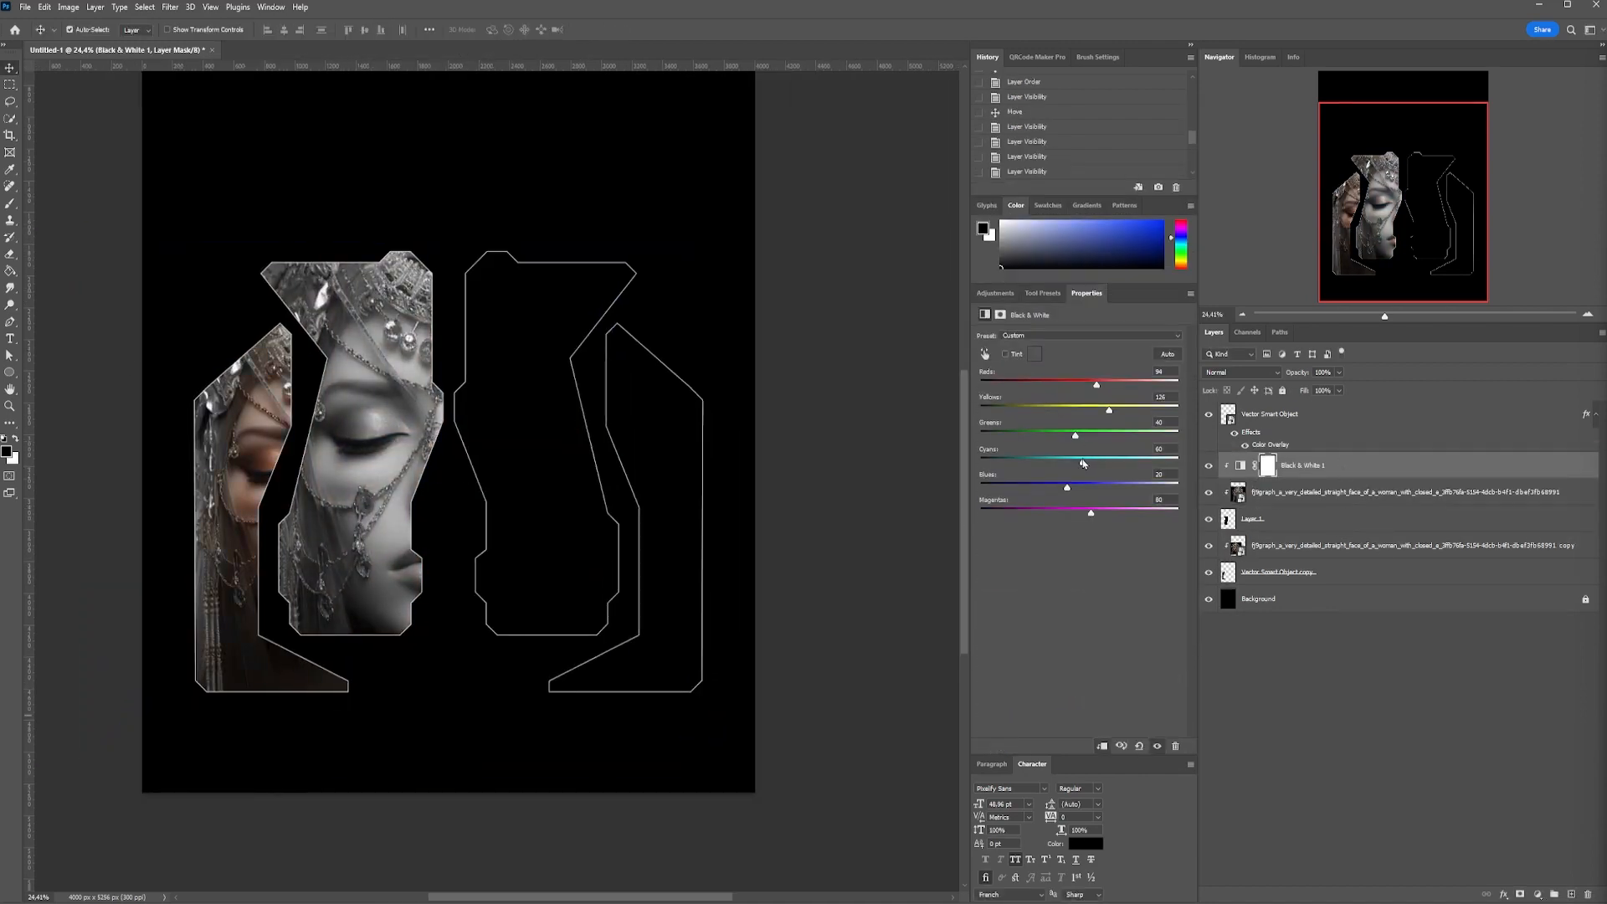
{"action": "left_click_drag", "start_coordinate": [1100, 520], "coordinate": [1106, 517]}
{"action": "mouse_move", "coordinate": [1109, 411]}
{"action": "left_mouse_down"}
{"action": "mouse_move", "coordinate": [1130, 412]}
{"action": "mouse_move", "coordinate": [1091, 386]}
{"action": "left_mouse_up"}
Duplicate the Black & White adjustment above the outer left portrait copy and clip it there
{"action": "left_click_drag", "start_coordinate": [1339, 465], "coordinate": [1367, 534]}
{"action": "right_click", "coordinate": [1388, 547]}
{"action": "left_click", "coordinate": [1424, 287]}
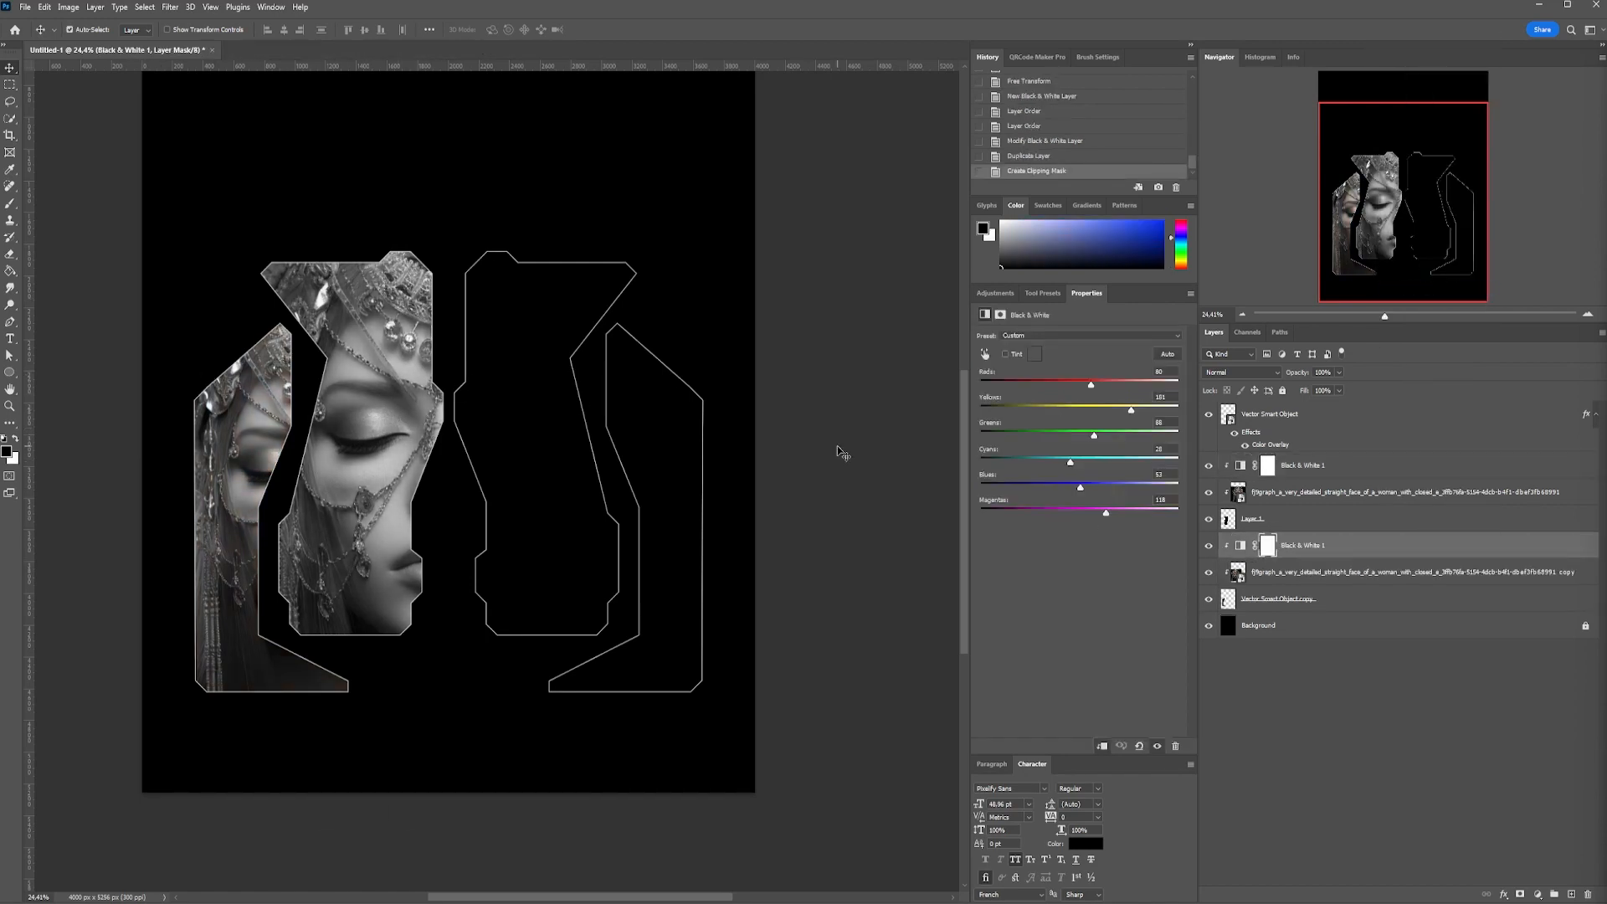
Combine the outer left portrait copy and its Black & White adjustment into one smart object
{"action": "left_click", "coordinate": [1346, 574]}
{"action": "right_click", "coordinate": [1287, 579]}
{"action": "key", "text": "Escape"}
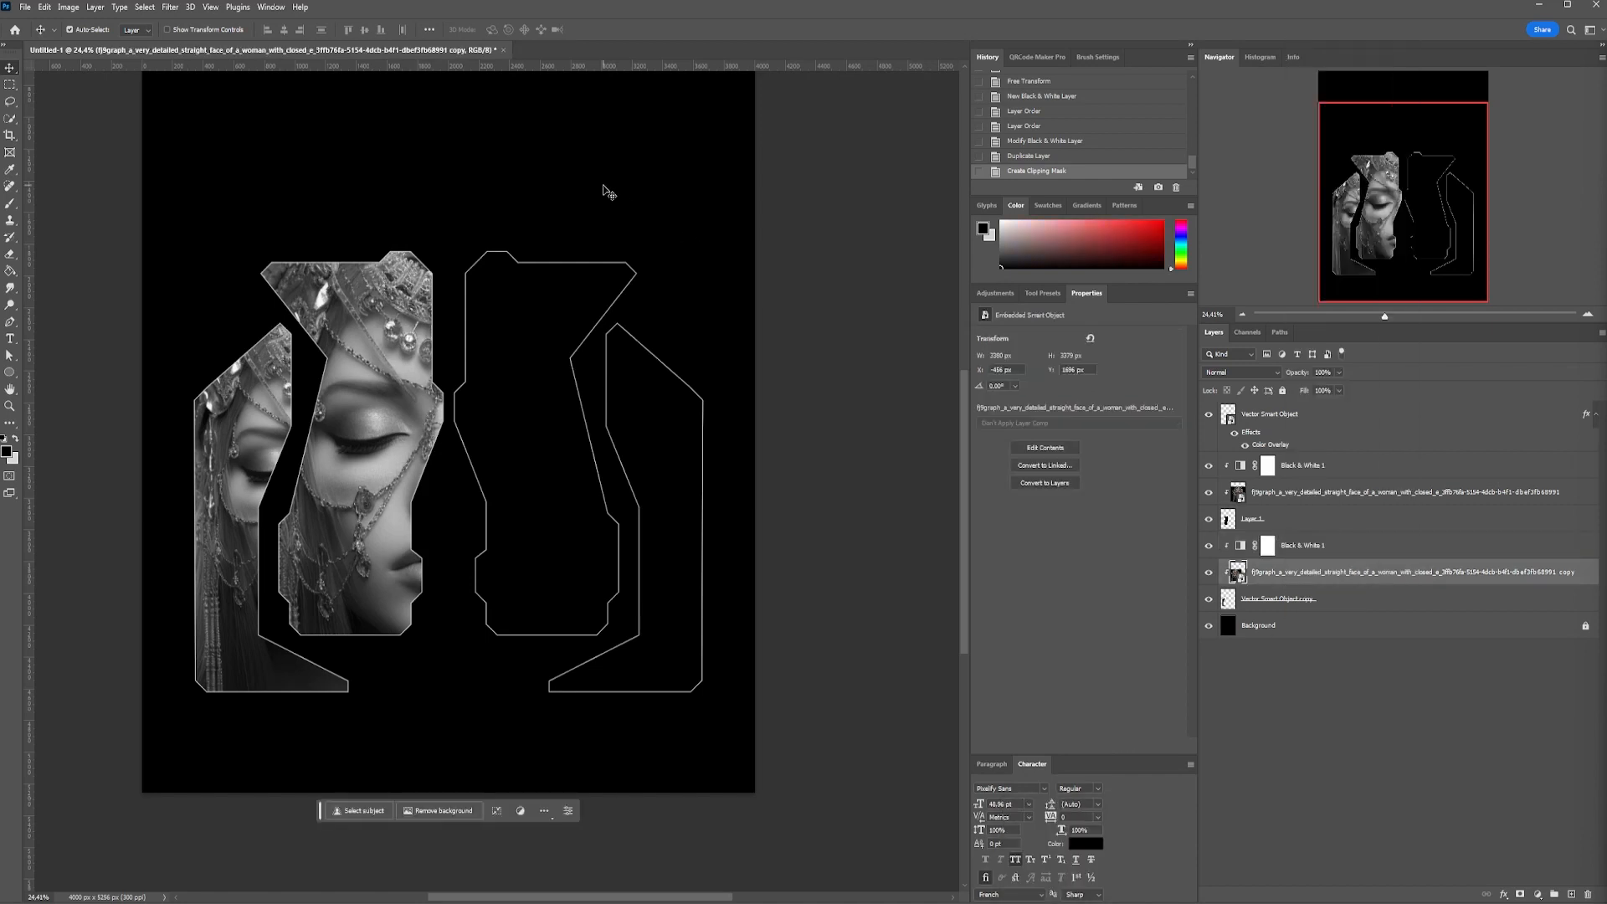
{"action": "left_click", "coordinate": [1349, 546], "text": "shift"}
{"action": "right_click", "coordinate": [1349, 545]}
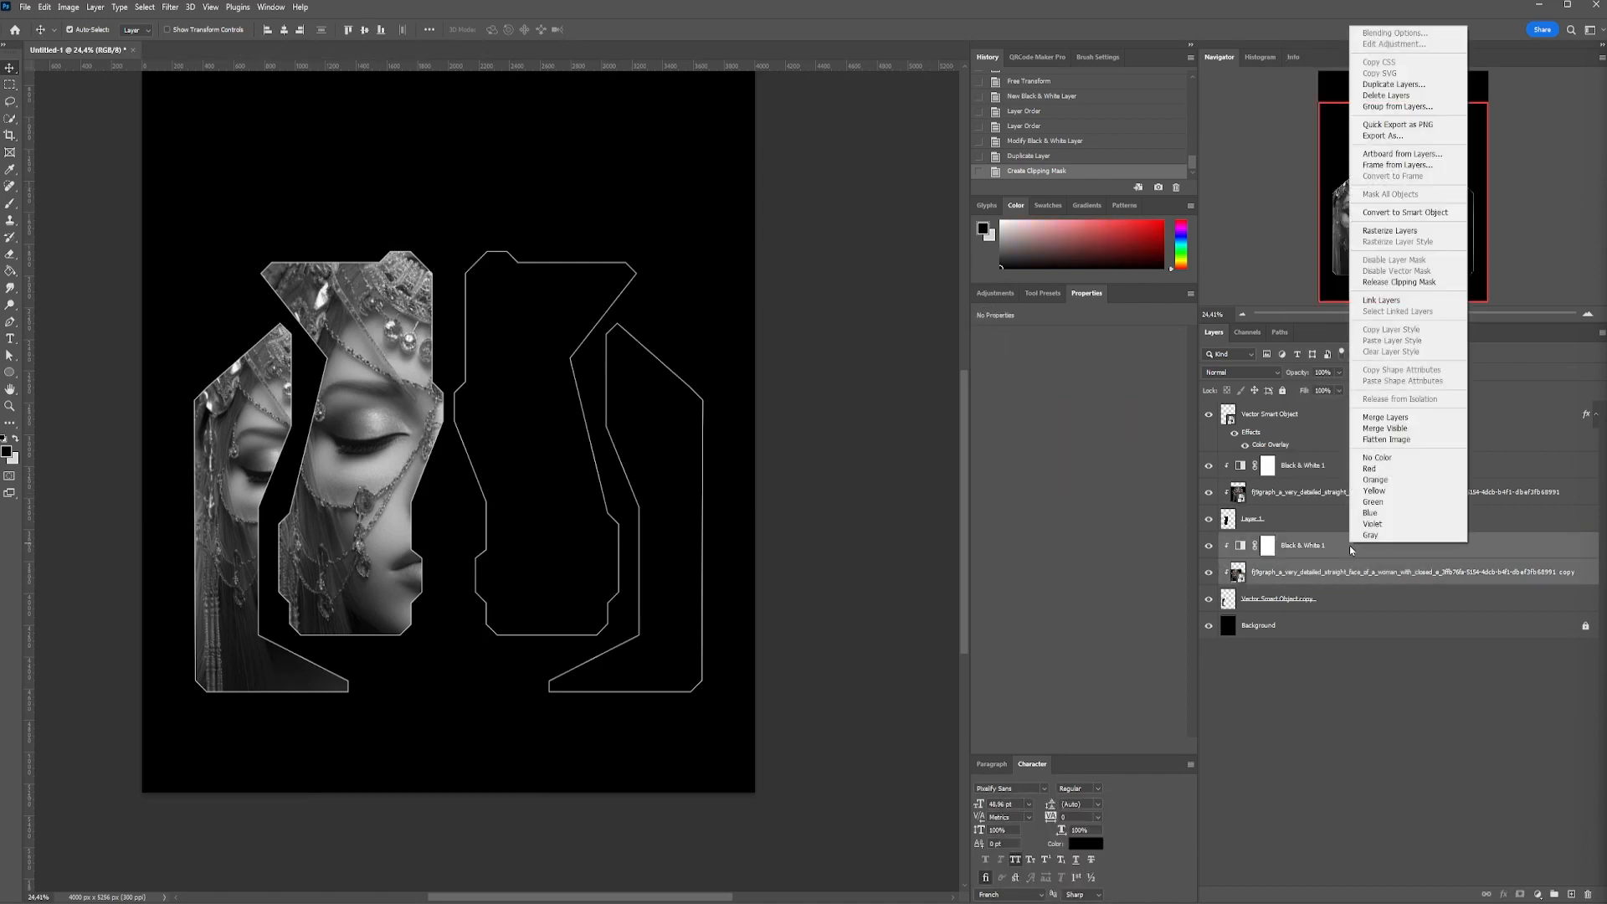
{"action": "left_click", "coordinate": [1402, 220]}
Convert the inner left portrait and its Black & White adjustment into a single smart object
{"action": "left_click", "coordinate": [1339, 492]}
{"action": "left_click", "coordinate": [1342, 465], "text": "shift"}
{"action": "right_click", "coordinate": [1342, 465]}
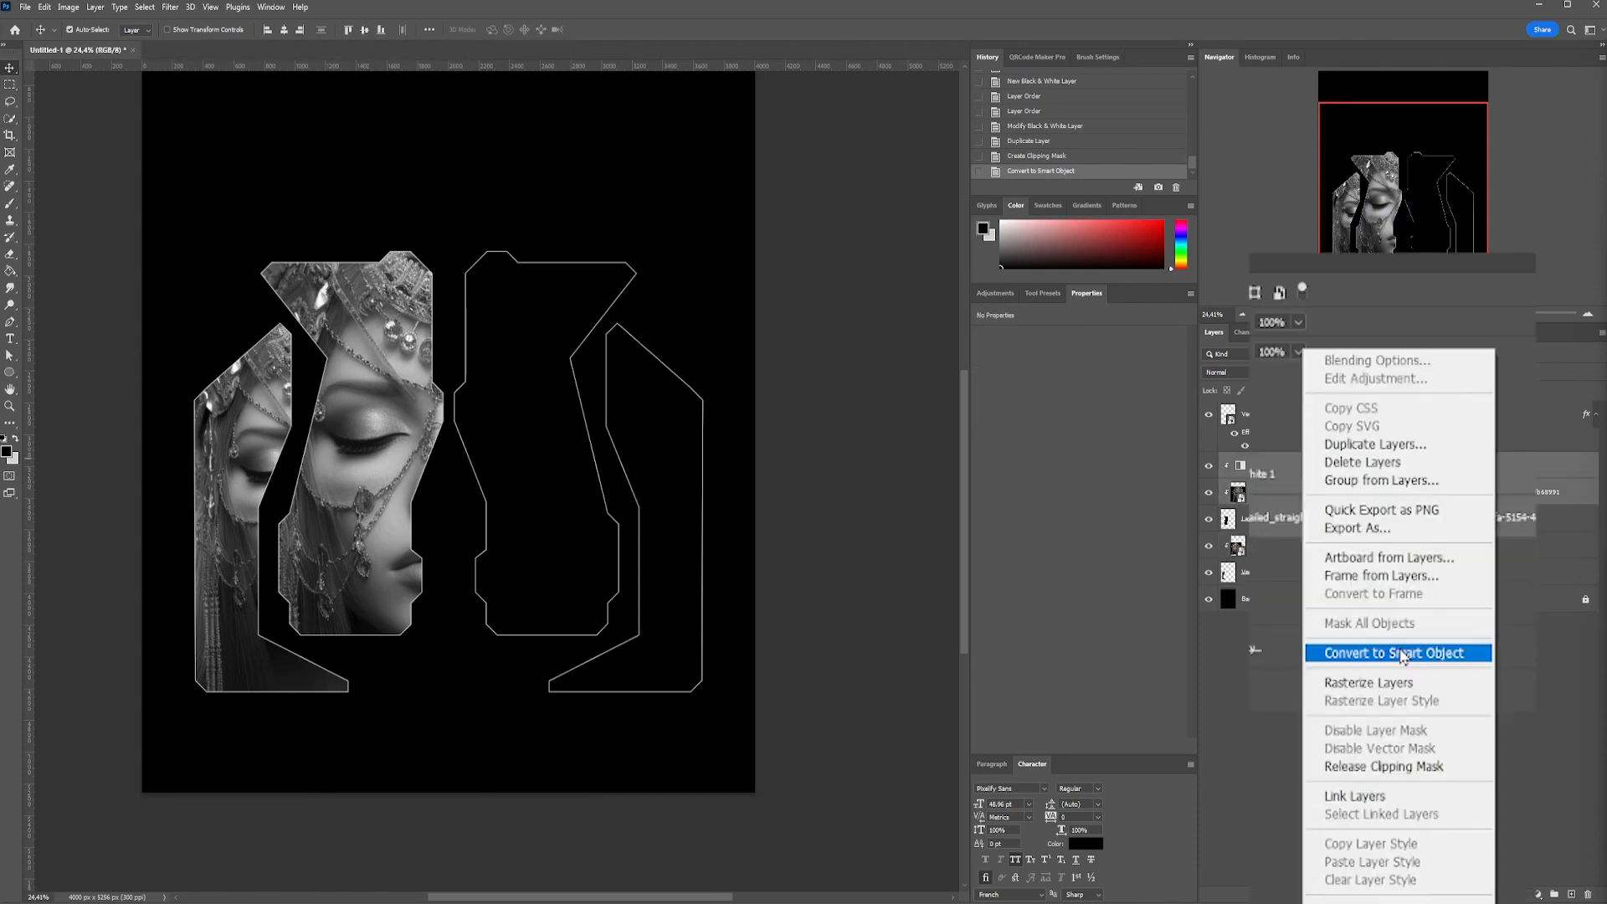
{"action": "left_click", "coordinate": [1402, 653]}
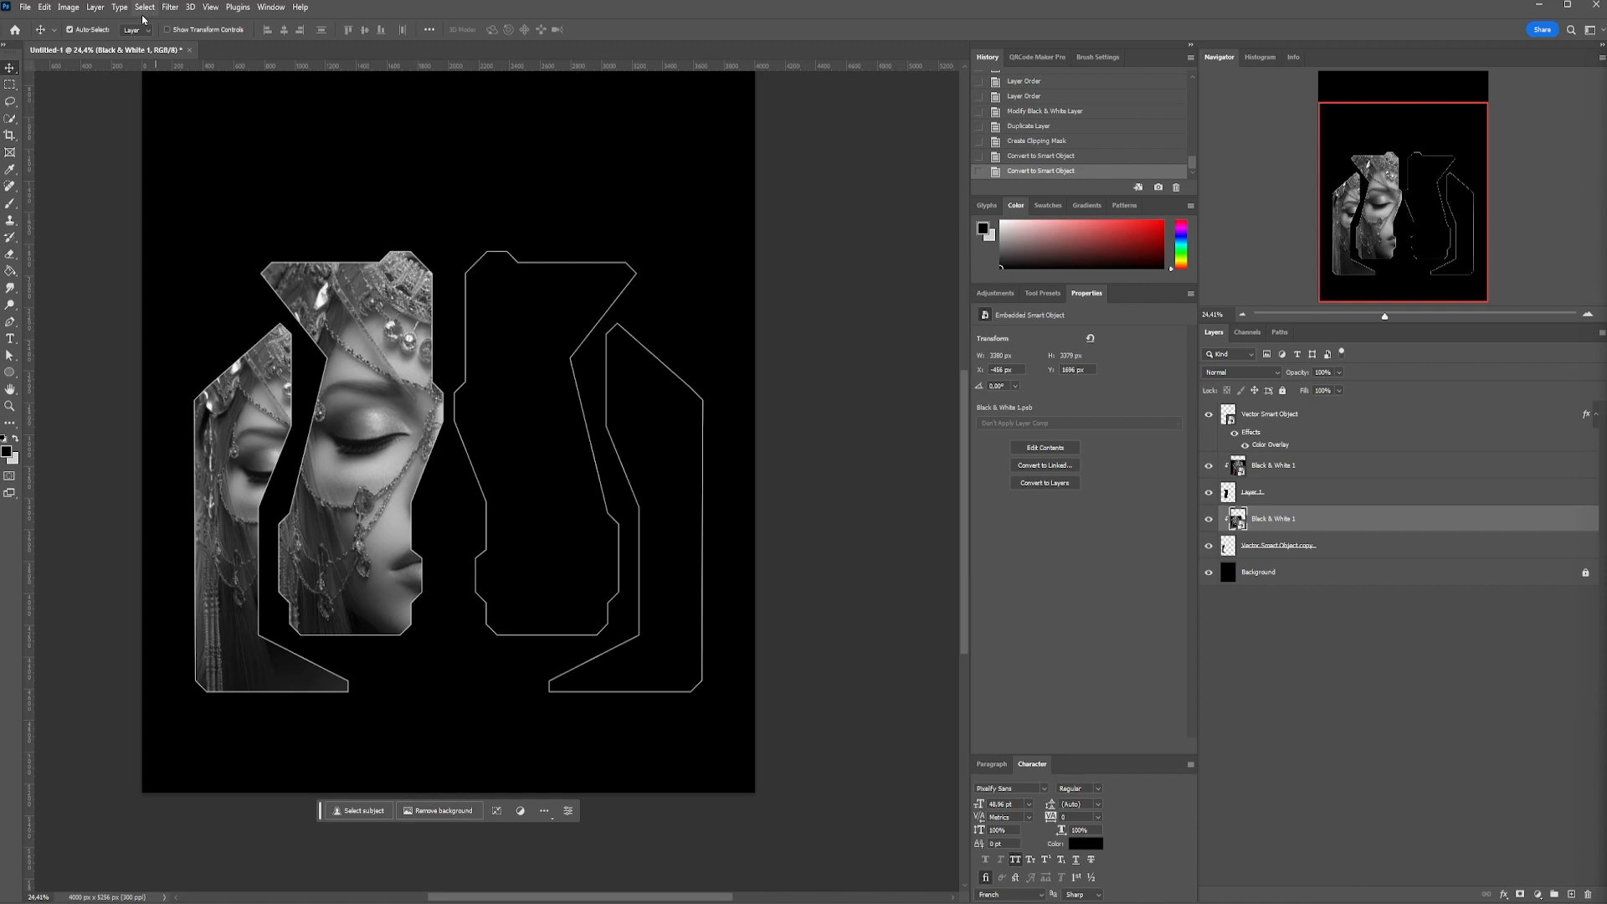
Apply the Wind filter to the outer left portrait's smart object with the Wind method and direction From the Left
{"action": "left_click", "coordinate": [170, 7]}
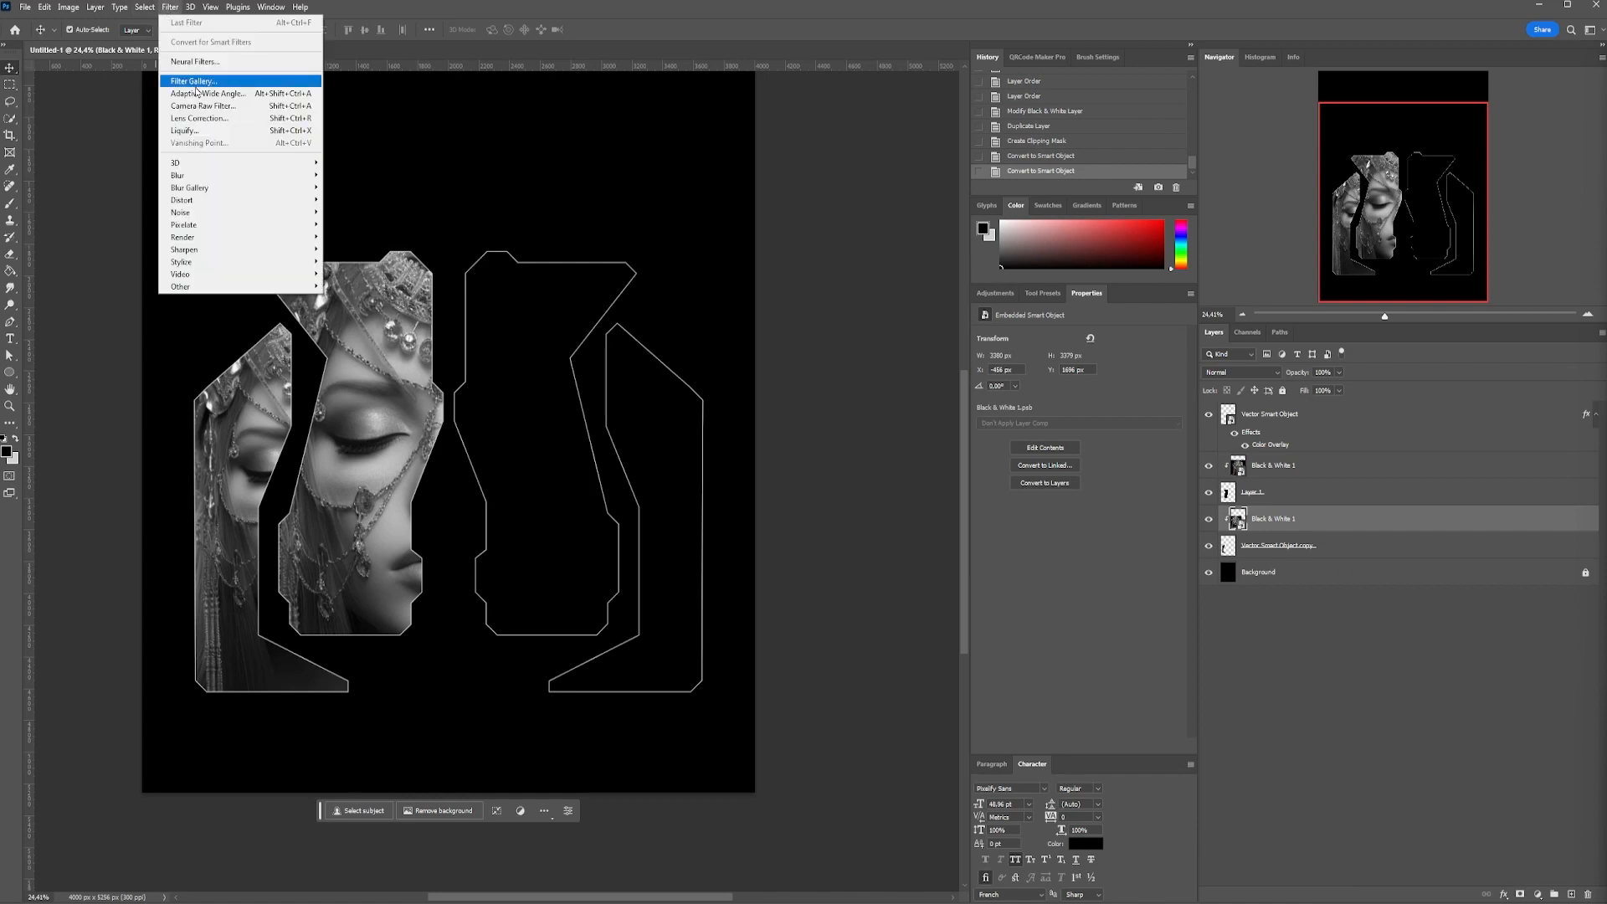
{"action": "mouse_move", "coordinate": [272, 266]}
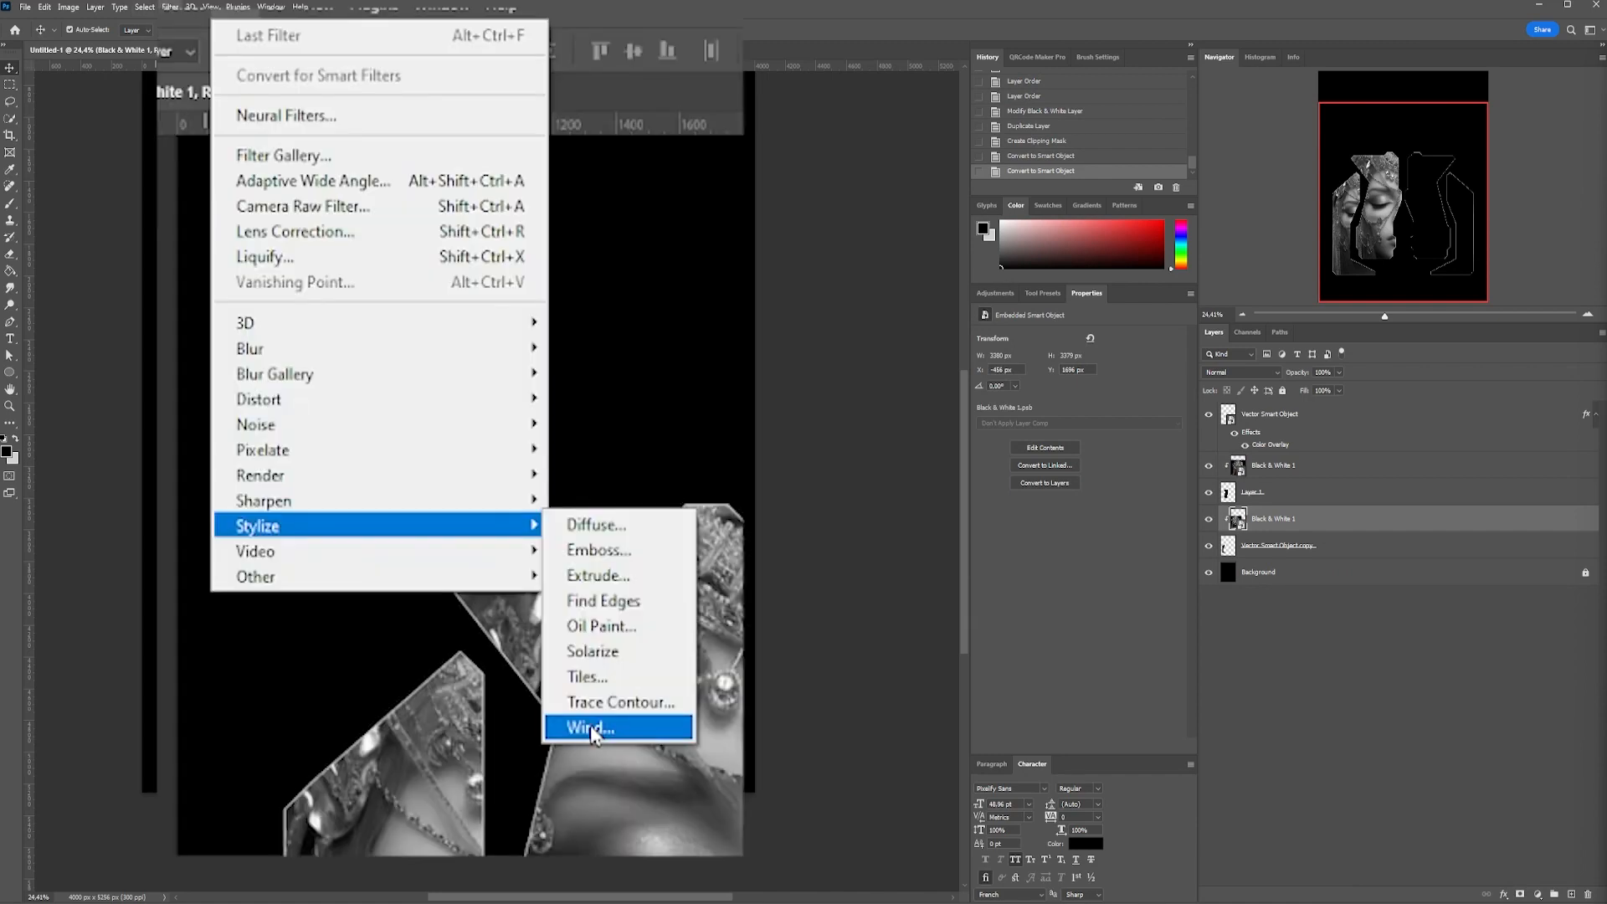
{"action": "left_click", "coordinate": [591, 728]}
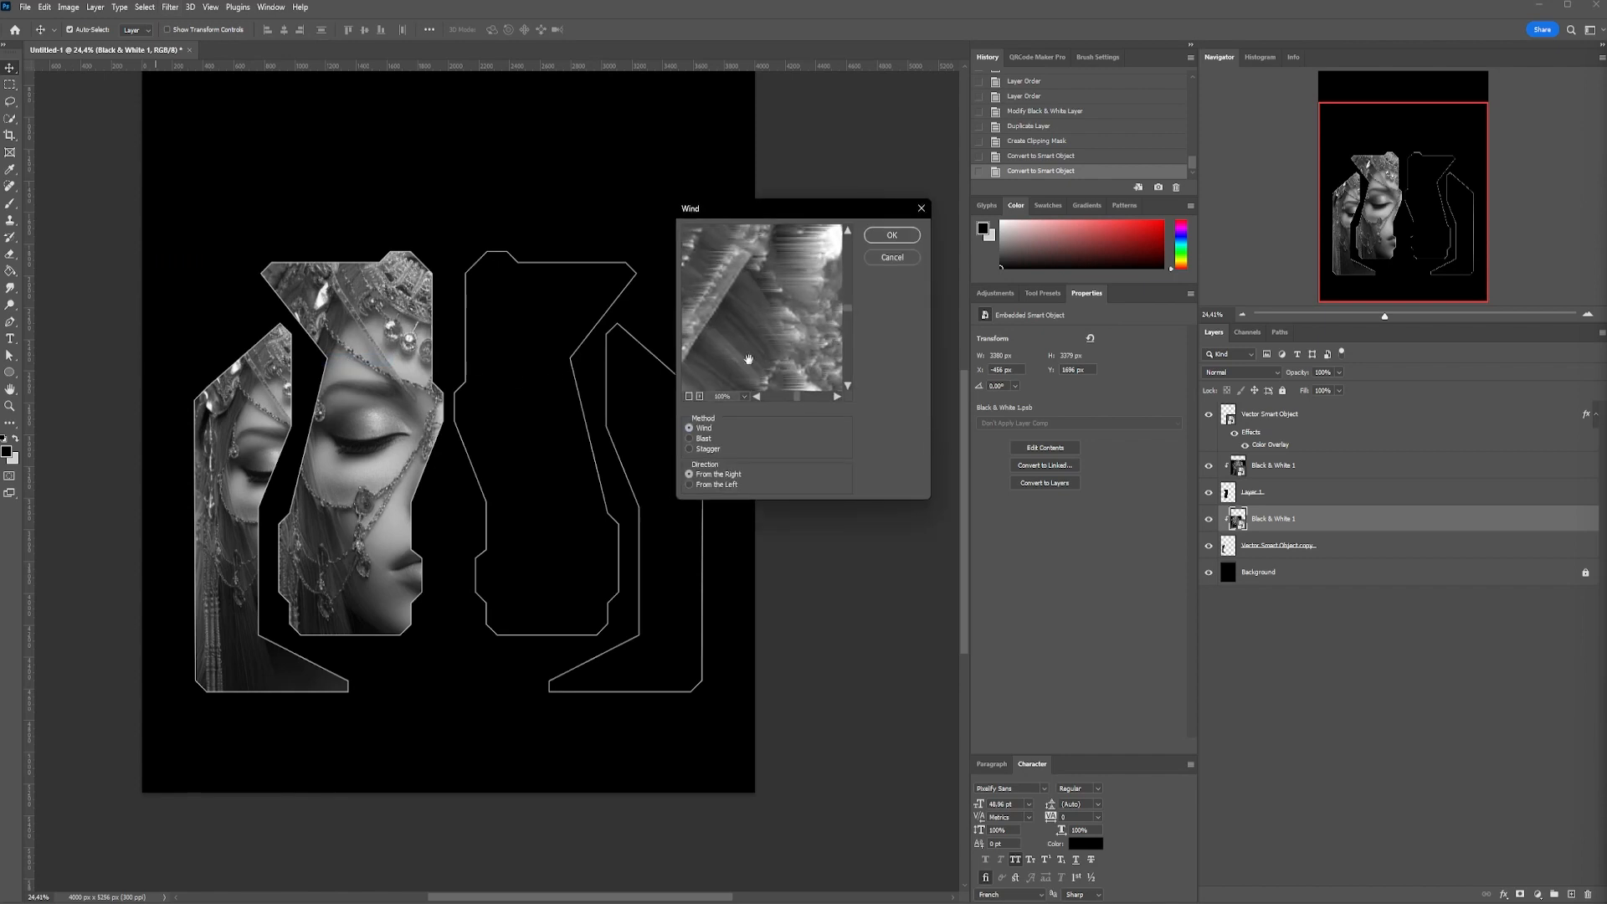
{"action": "left_click", "coordinate": [690, 485]}
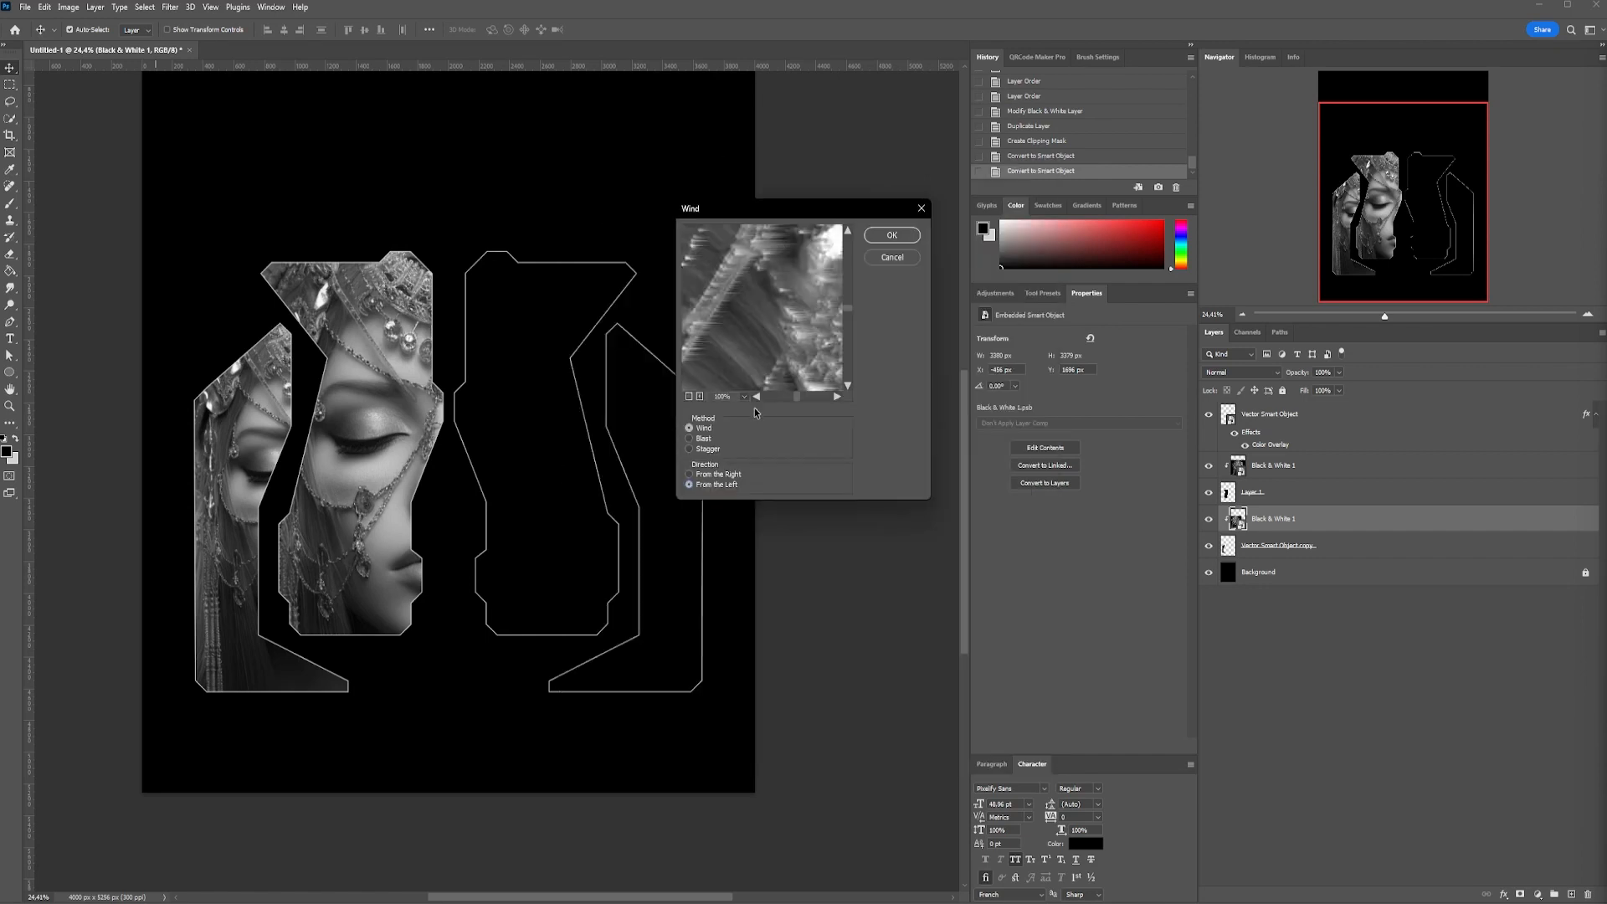
{"action": "left_click", "coordinate": [892, 235]}
Apply the Wind filter a second time to the outer left portrait's smart object
{"action": "left_click", "coordinate": [170, 7]}
{"action": "left_click", "coordinate": [200, 20]}
{"action": "left_click", "coordinate": [902, 240]}
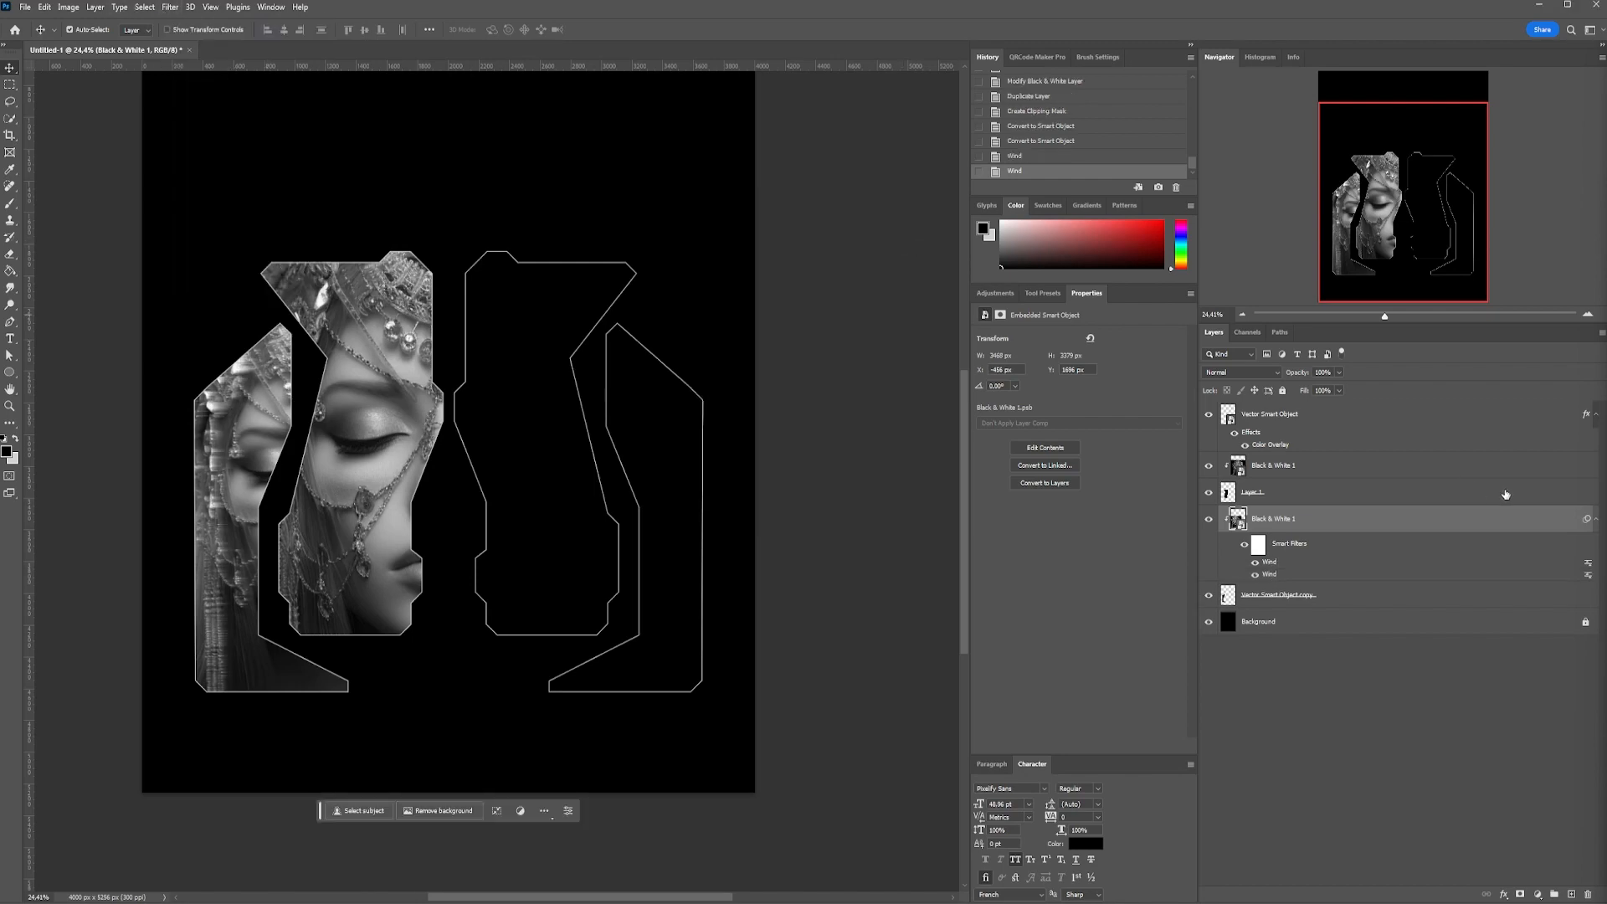
Copy both Wind smart filters from the outer left portrait to the inner left portrait's smart object
{"action": "left_click_drag", "start_coordinate": [1587, 520], "coordinate": [1586, 465]}
{"action": "scroll", "coordinate": [276, 318], "scroll_direction": "up", "scroll_amount": 5}
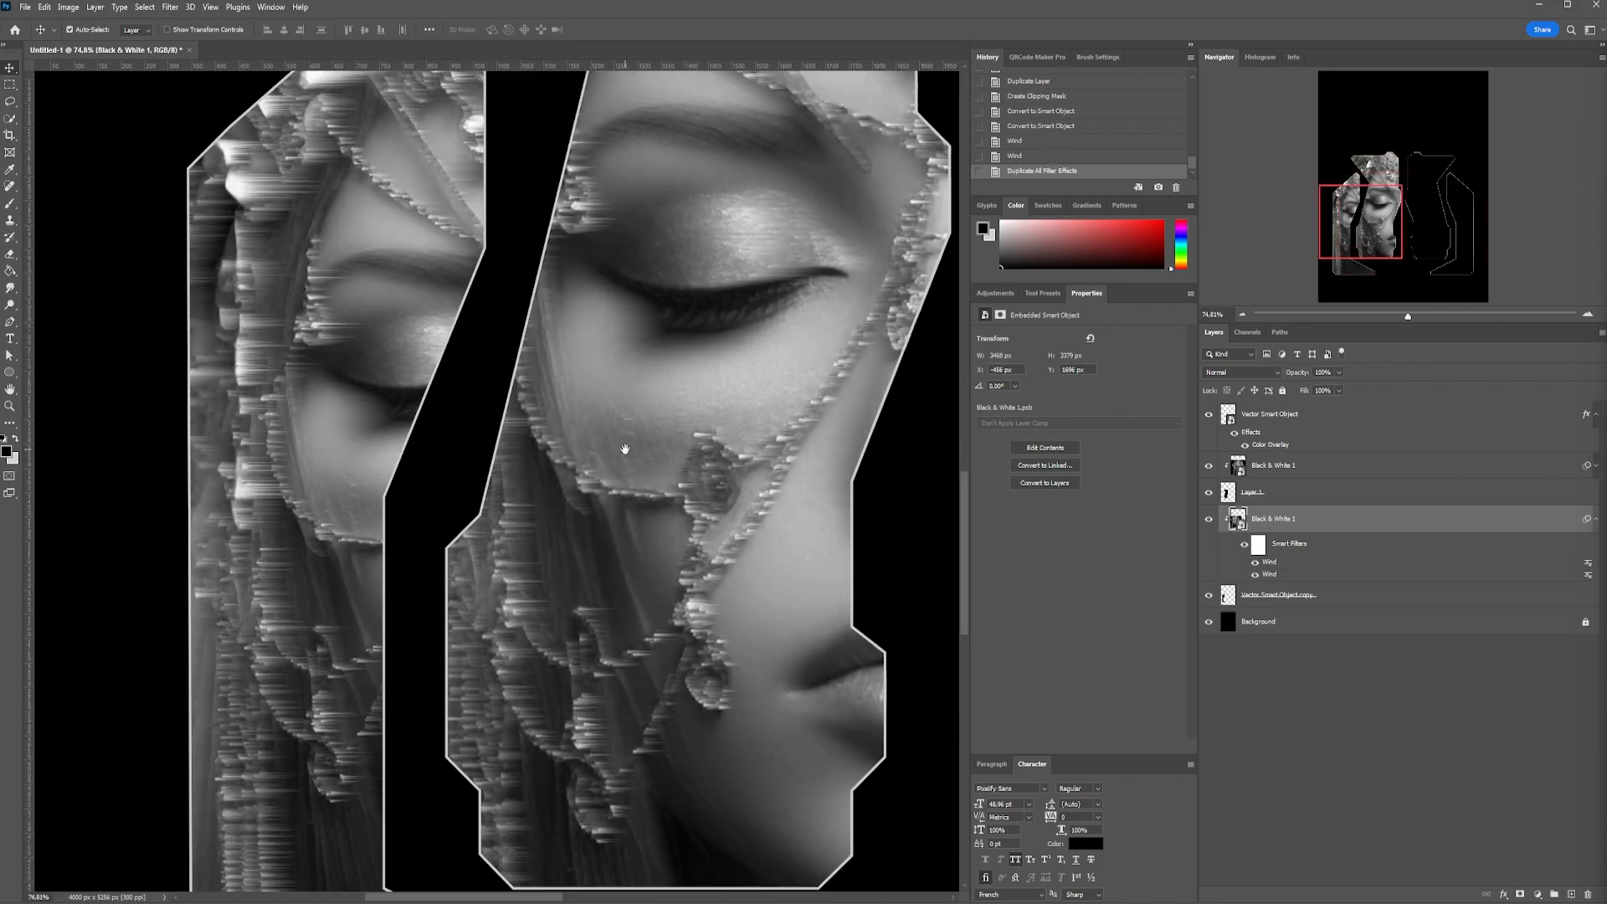
Apply the Wind filter once more to the inner left portrait's smart object
{"action": "scroll", "coordinate": [546, 540], "scroll_direction": "down", "scroll_amount": 4}
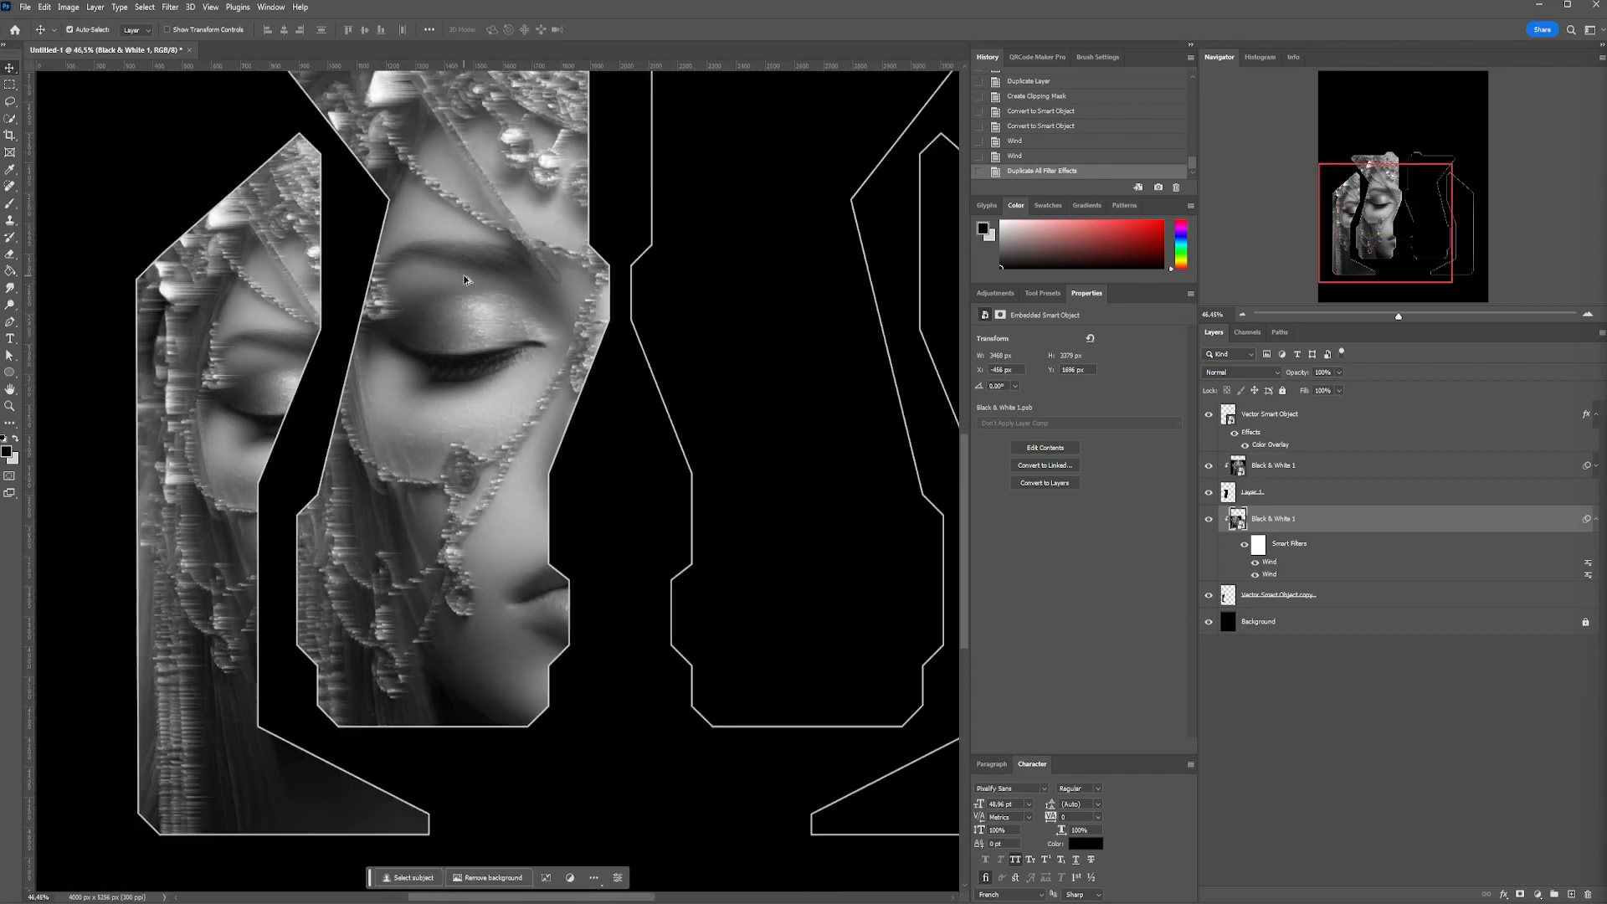
{"action": "left_click_drag", "start_coordinate": [466, 281], "coordinate": [406, 271]}
{"action": "scroll", "coordinate": [434, 316], "scroll_direction": "down", "scroll_amount": 6}
{"action": "left_click_drag", "start_coordinate": [502, 448], "coordinate": [471, 401]}
{"action": "left_click", "coordinate": [1208, 465]}
{"action": "left_click", "coordinate": [1209, 465]}
{"action": "left_click", "coordinate": [1273, 465]}
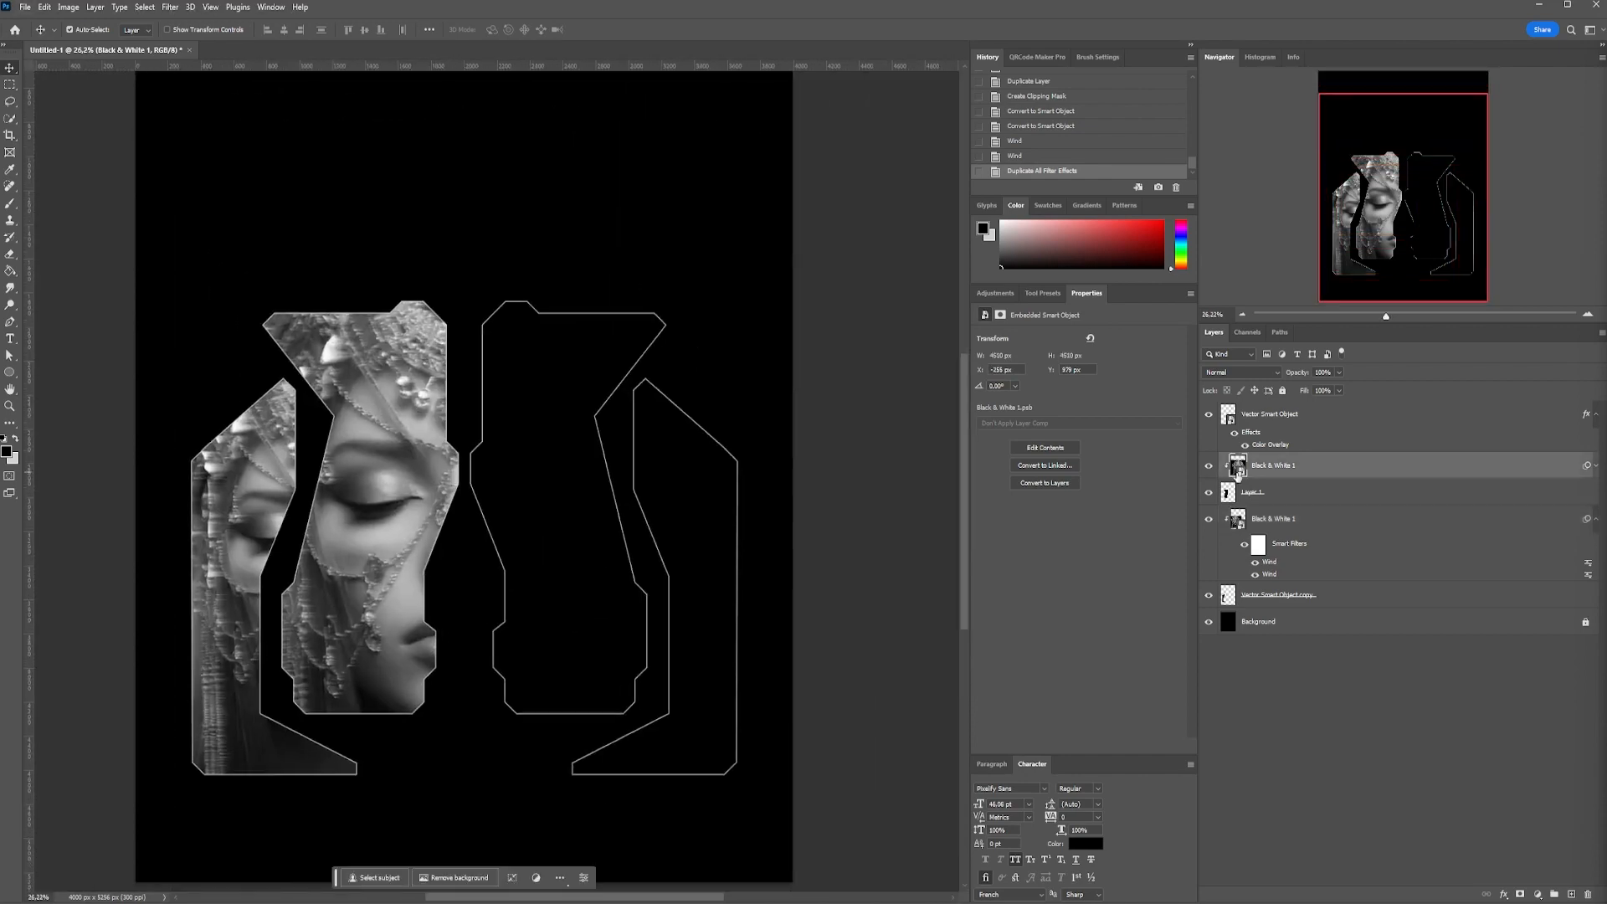
{"action": "left_click", "coordinate": [1595, 467]}
{"action": "key", "text": "ctrl+alt+f"}
{"action": "key", "text": "Return"}
{"action": "left_click", "coordinate": [860, 572]}
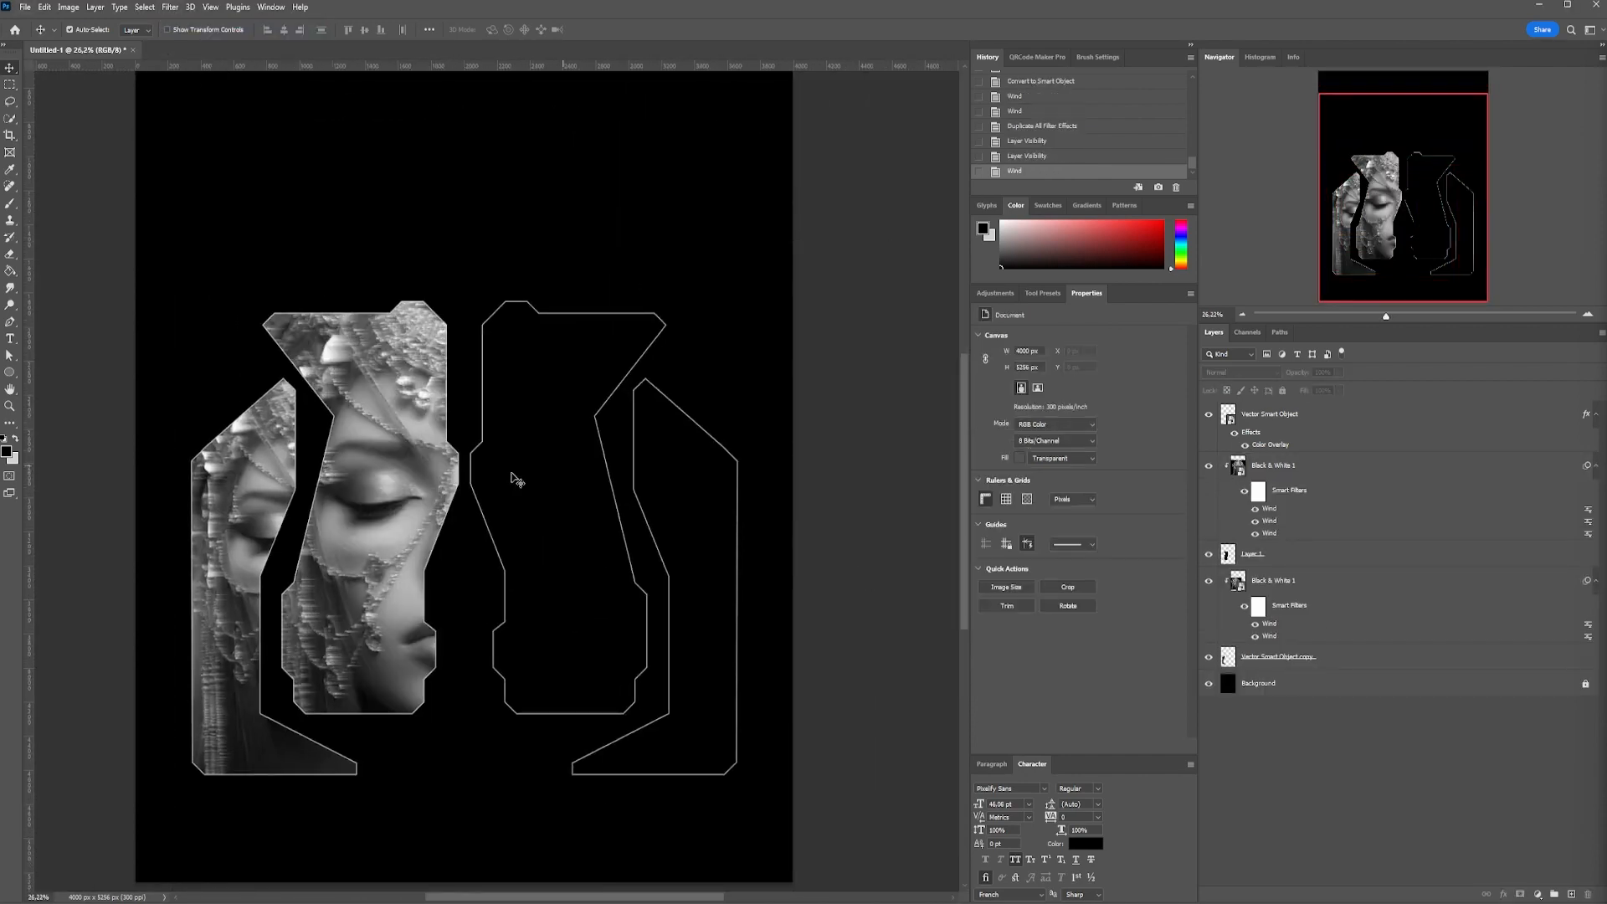
Copy the black flame ornament from the Illustrator document and paste it into the Photoshop poster as a smart object above all layers
{"action": "scroll", "coordinate": [662, 641], "scroll_direction": "down", "scroll_amount": 1}
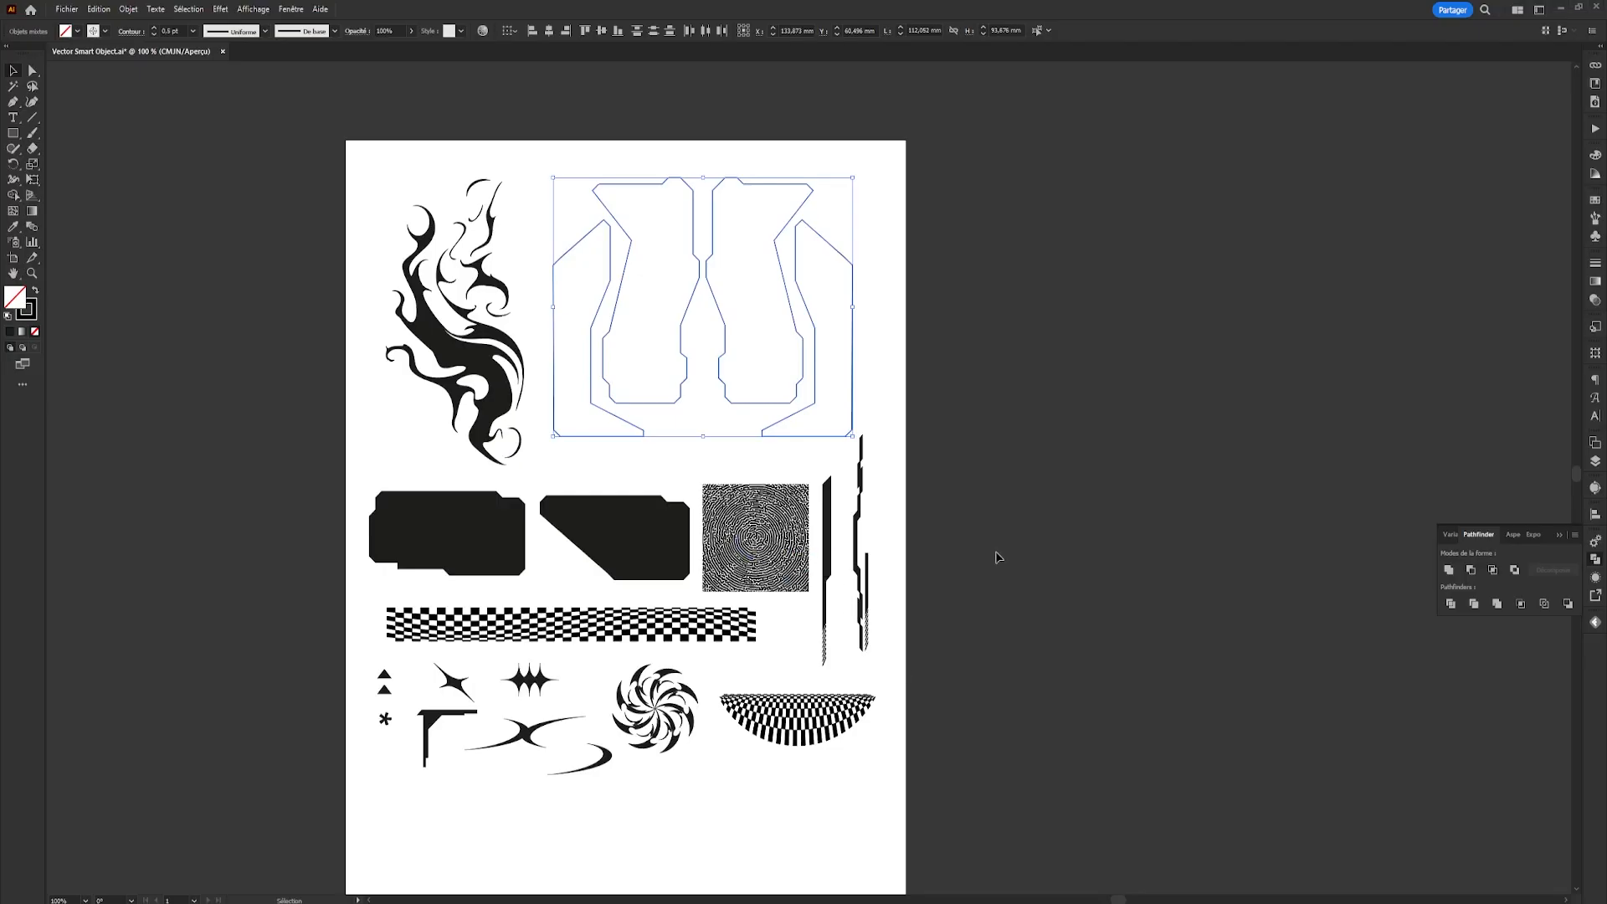
{"action": "left_click", "coordinate": [998, 557]}
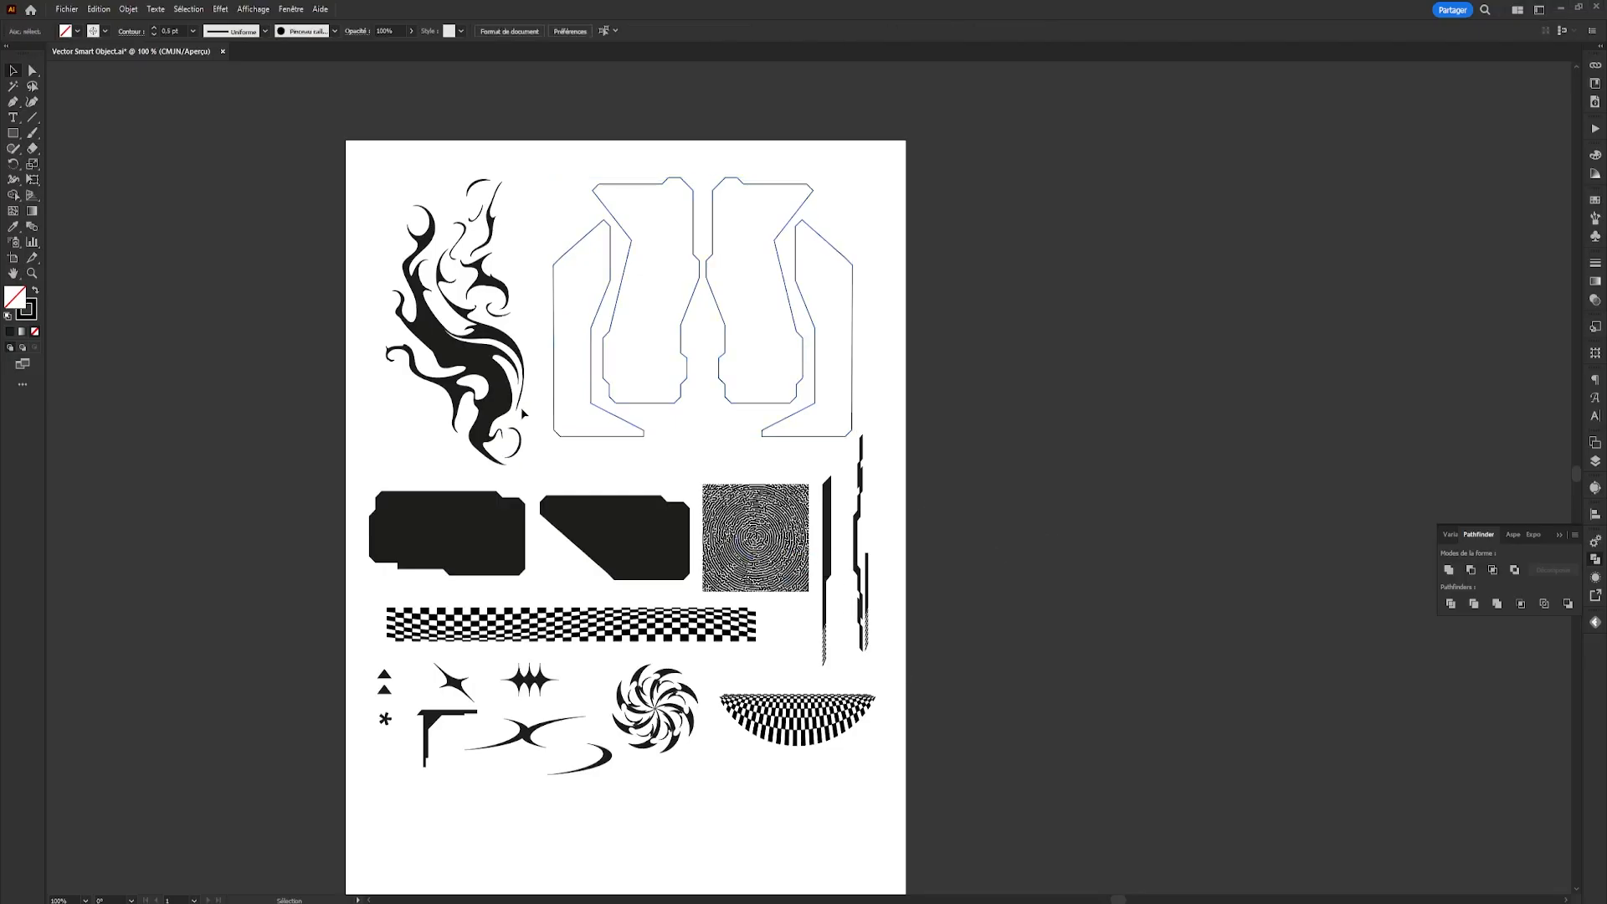
{"action": "left_click", "coordinate": [478, 398]}
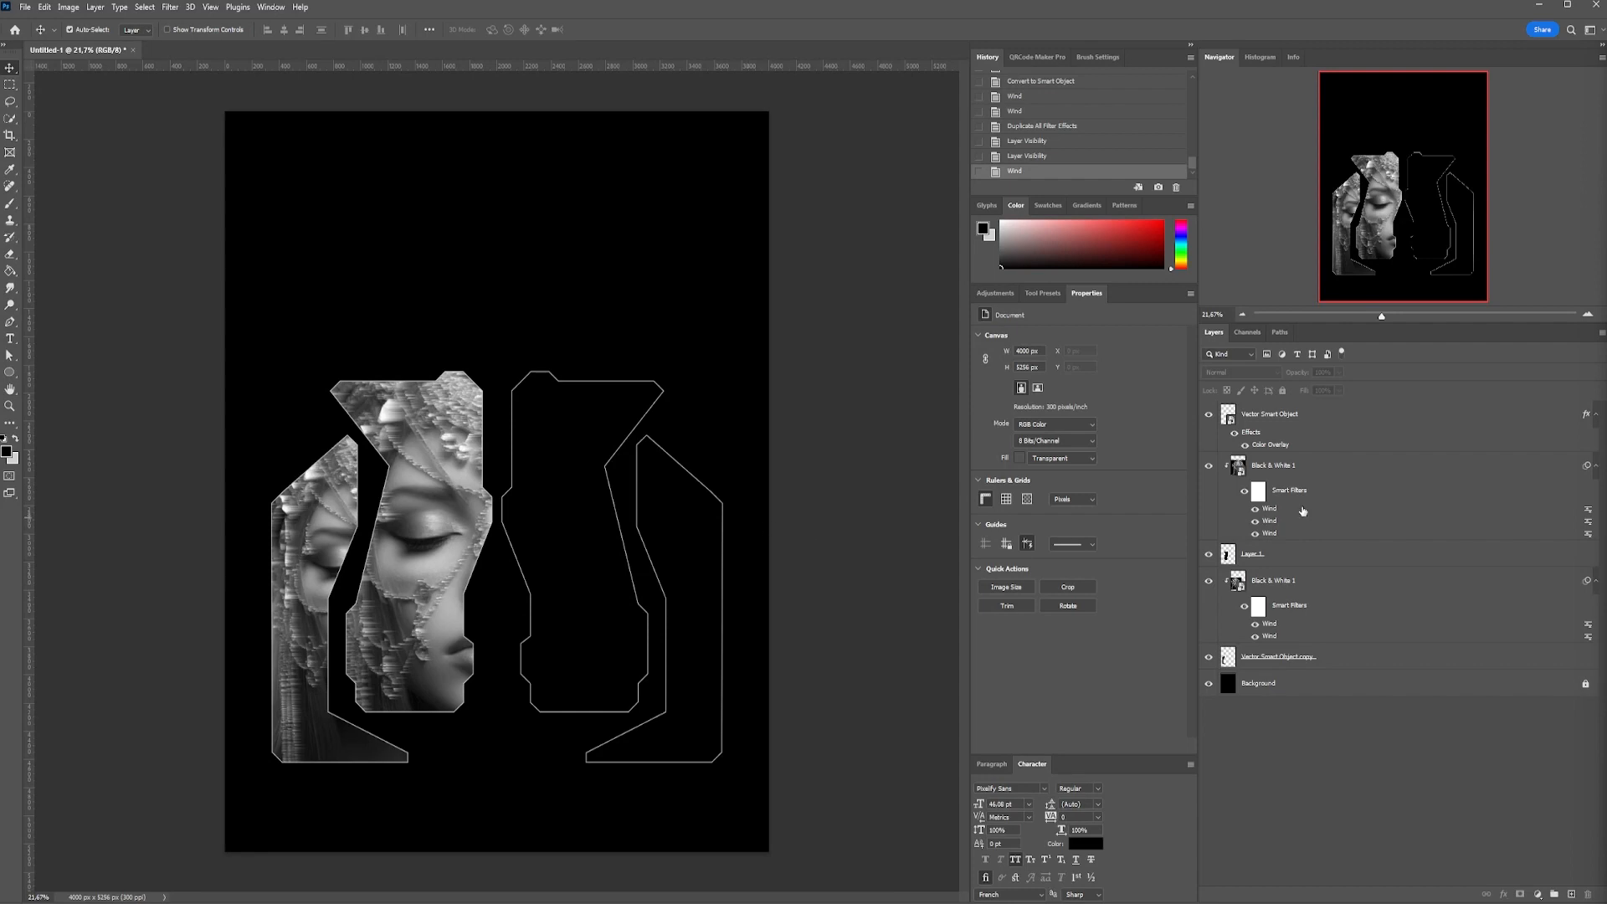
{"action": "left_click", "coordinate": [1244, 416]}
{"action": "key", "text": "ctrl+v"}
{"action": "key", "text": "Return"}
Enlarge the flame ornament to about 1757 px wide, tilt it slightly and position it over the two left portraits
{"action": "left_click_drag", "start_coordinate": [537, 481], "coordinate": [695, 477]}
{"action": "left_click_drag", "start_coordinate": [644, 490], "coordinate": [468, 566]}
{"action": "left_click_drag", "start_coordinate": [434, 572], "coordinate": [436, 575]}
{"action": "left_click_drag", "start_coordinate": [470, 566], "coordinate": [480, 567]}
{"action": "left_click_drag", "start_coordinate": [551, 481], "coordinate": [553, 448]}
{"action": "key", "text": "Return"}
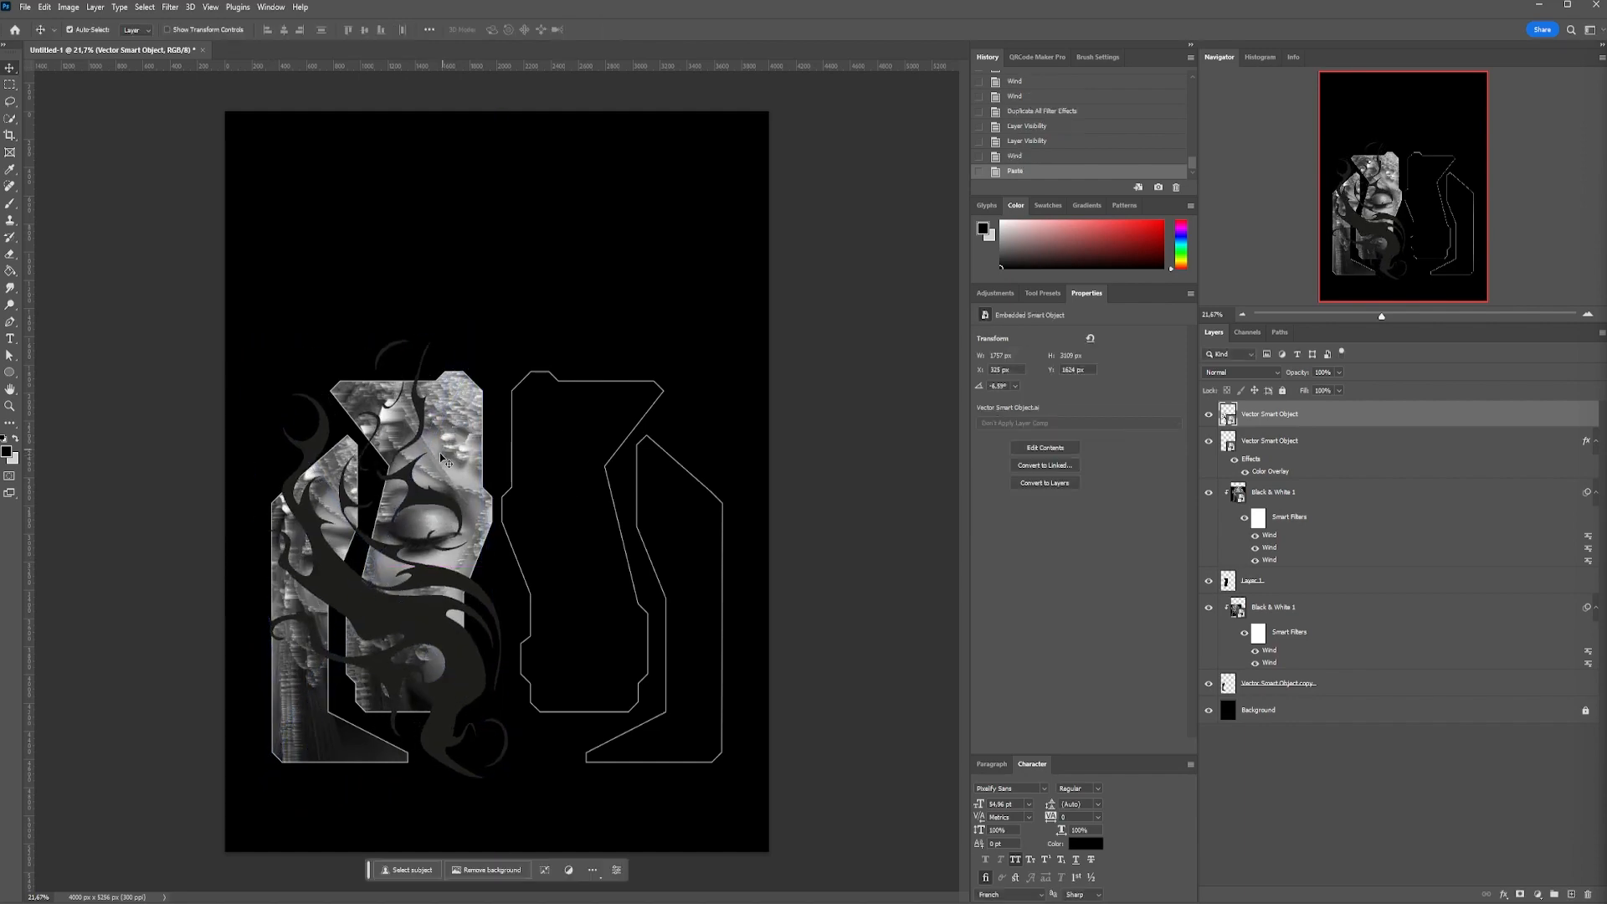
{"action": "scroll", "coordinate": [393, 544], "scroll_direction": "up", "scroll_amount": 8}
{"action": "left_click_drag", "start_coordinate": [467, 418], "coordinate": [465, 427]}
{"action": "scroll", "coordinate": [472, 435], "scroll_direction": "down", "scroll_amount": 4}
Add a Stroke layer style to the flame ornament and set its color to white (ffffff)
{"action": "double_click", "coordinate": [1308, 420]}
{"action": "left_click", "coordinate": [949, 573]}
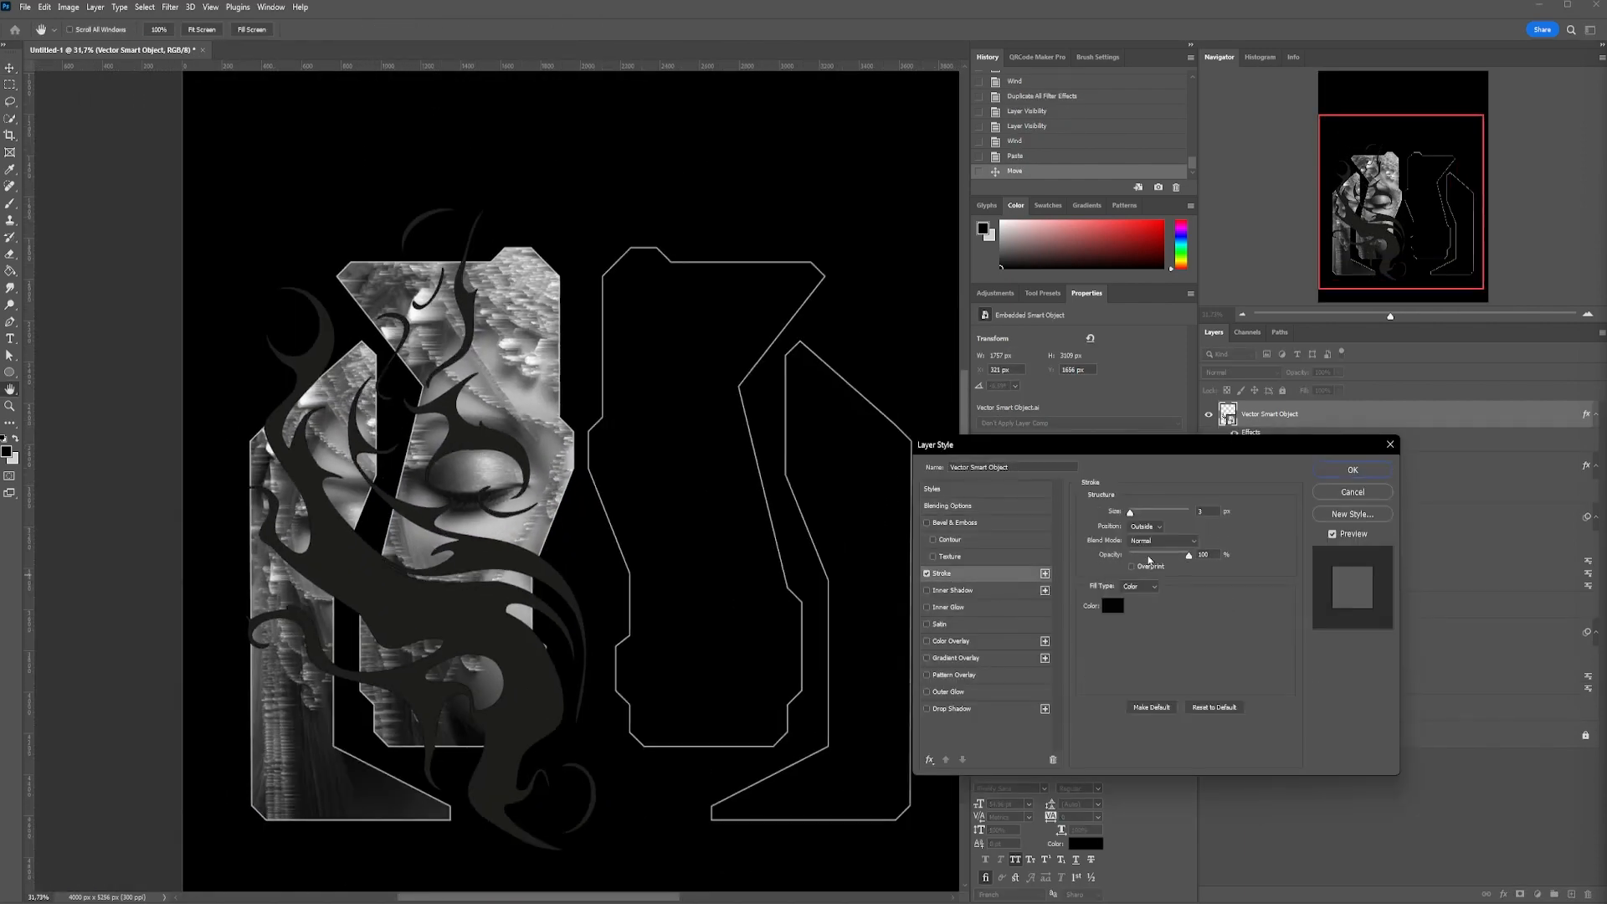
{"action": "left_click", "coordinate": [1111, 605]}
{"action": "type", "text": "ffffff"}
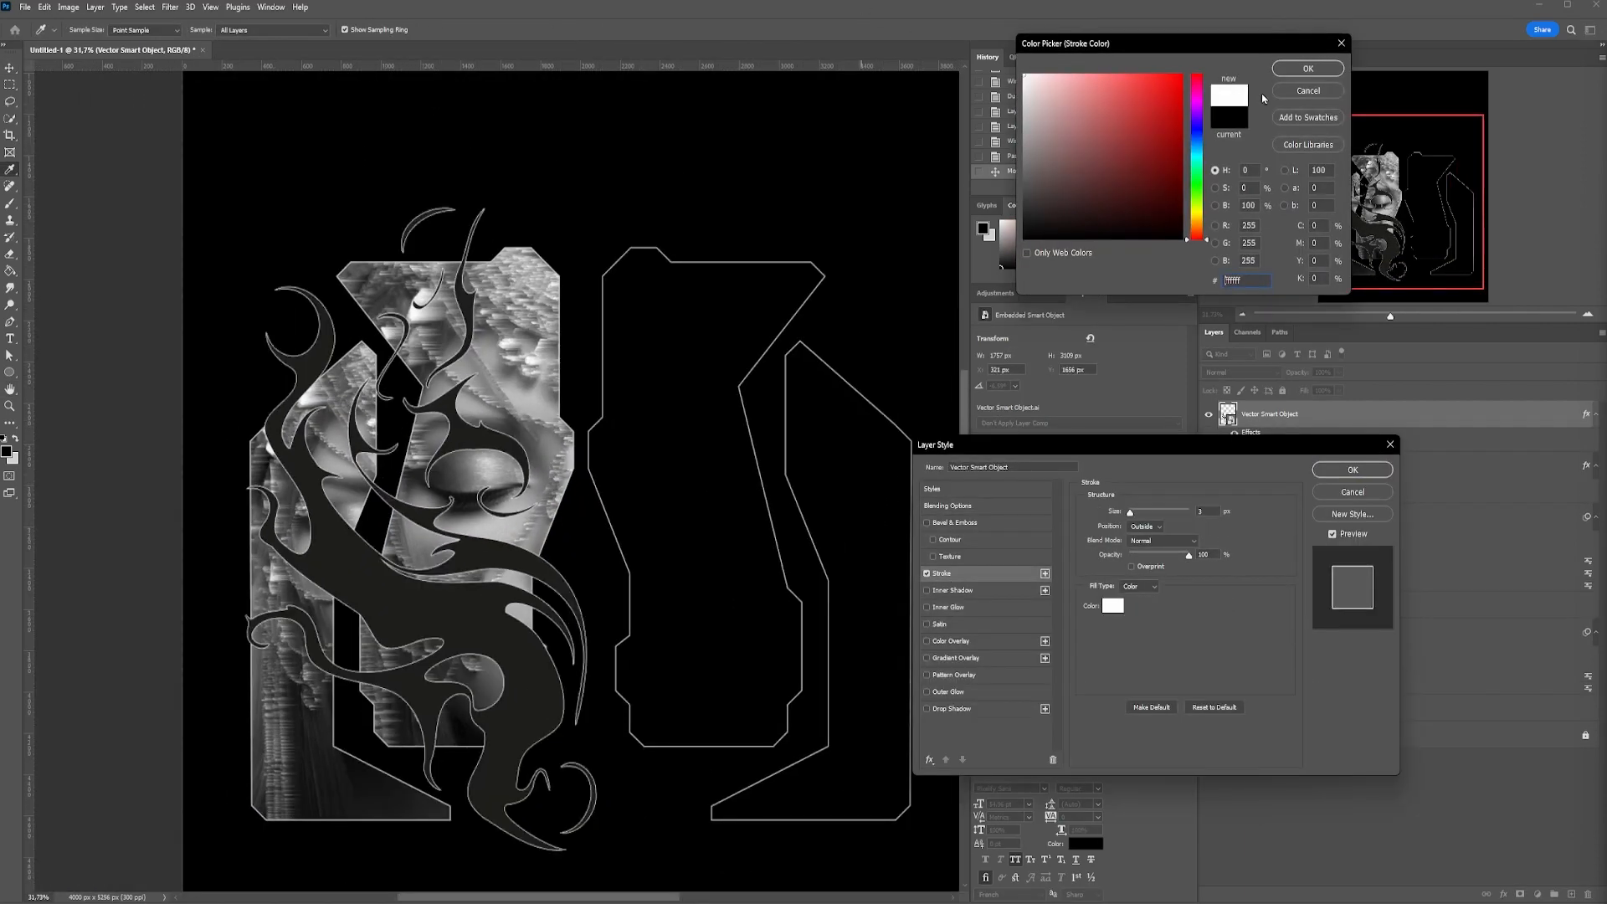
{"action": "left_click", "coordinate": [1281, 72]}
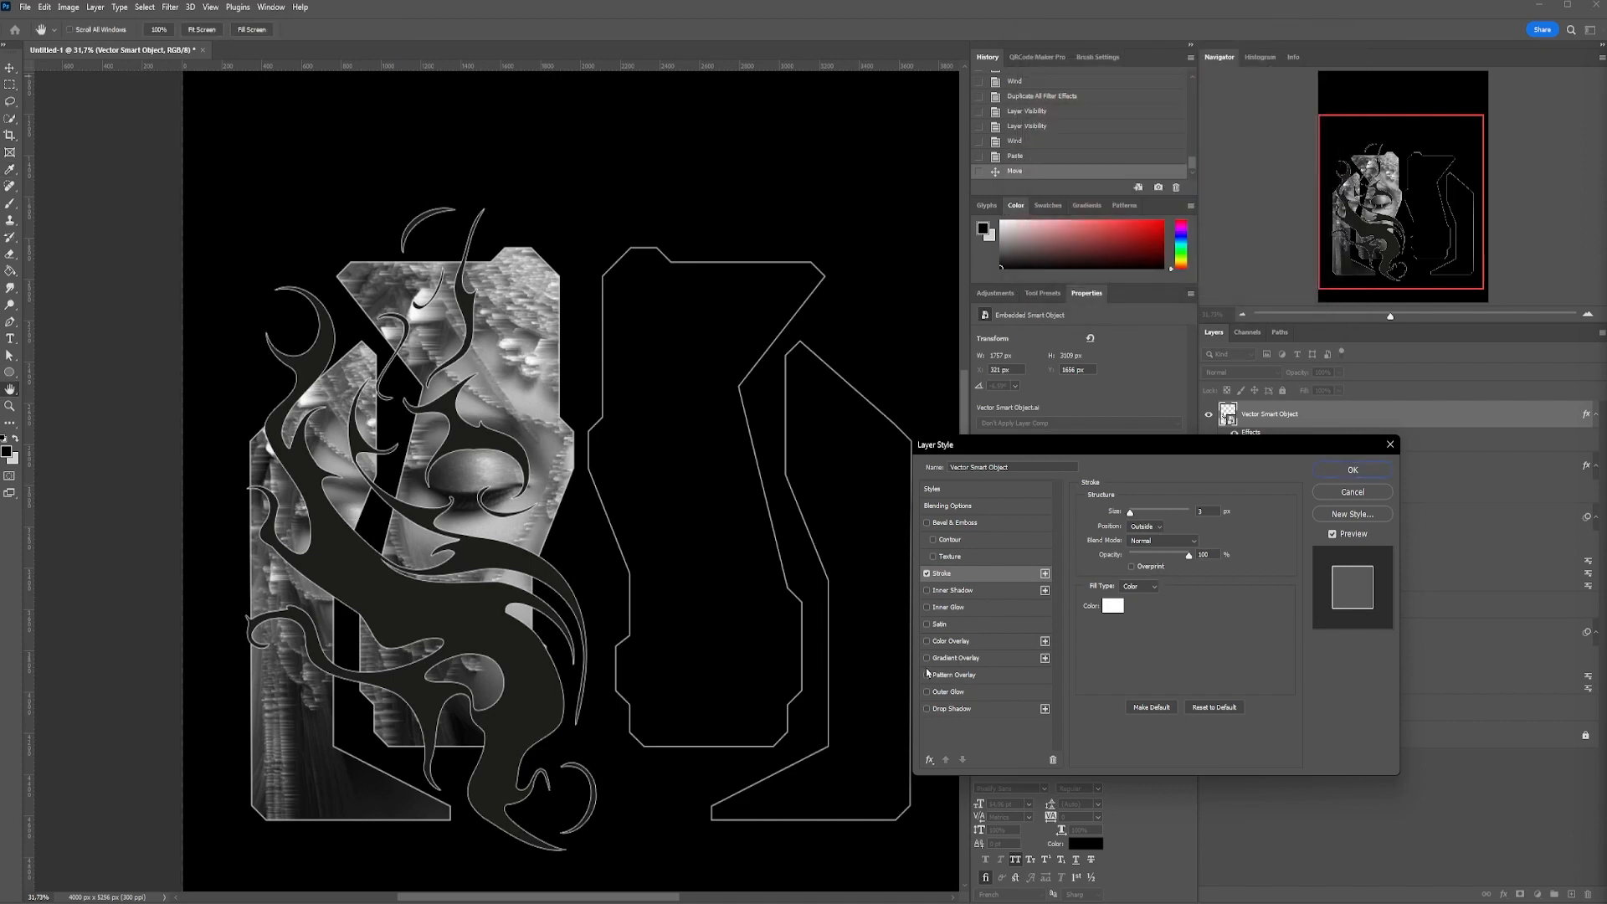
Add a Color Overlay to the flame ornament and sample the poster's black background as its color
{"action": "left_click", "coordinate": [926, 641]}
{"action": "left_click", "coordinate": [951, 641]}
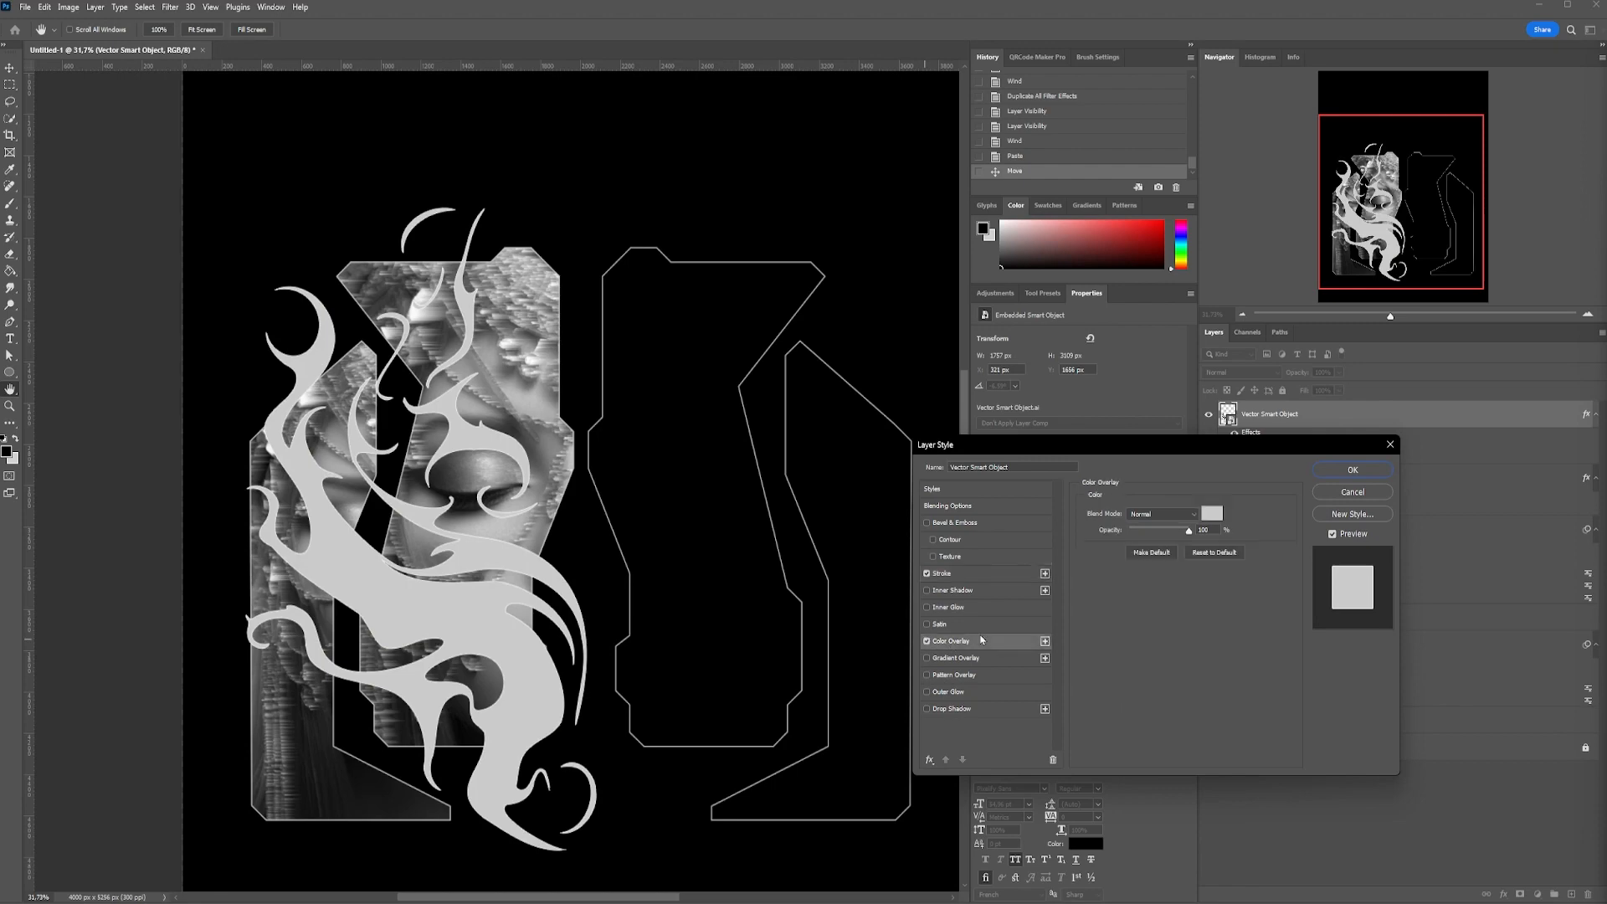
{"action": "left_click", "coordinate": [1210, 520]}
{"action": "left_click", "coordinate": [889, 314]}
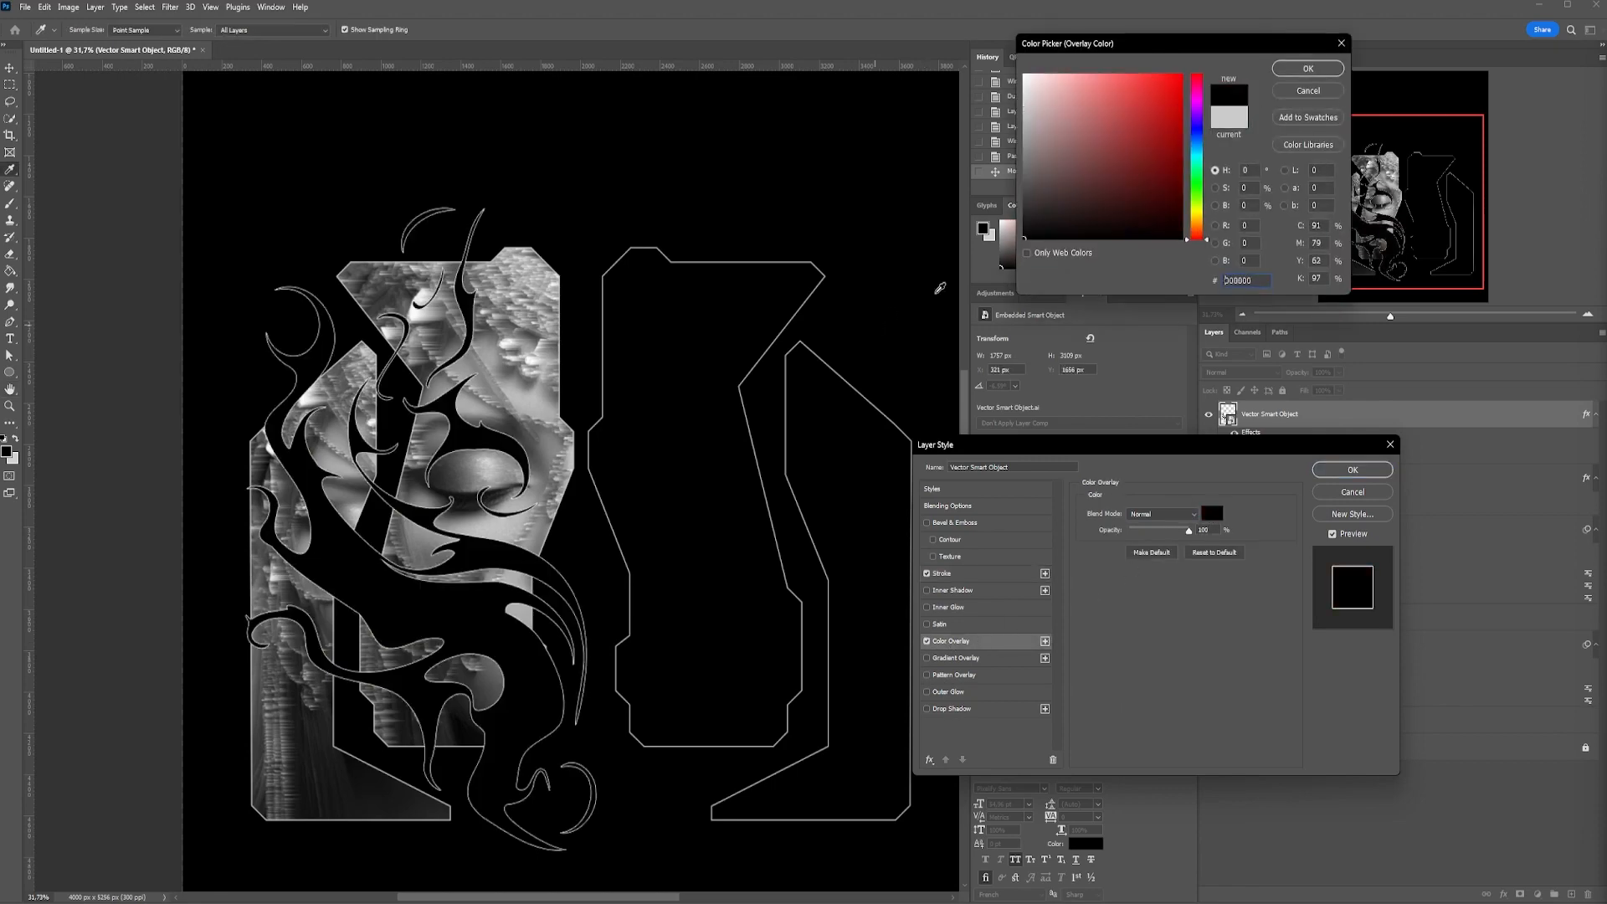
{"action": "key", "text": "Return"}
Change the position setting of the flame's stroke and apply the layer style
{"action": "left_click", "coordinate": [1006, 575]}
{"action": "left_click", "coordinate": [1145, 526]}
{"action": "left_click", "coordinate": [1143, 557]}
{"action": "left_click", "coordinate": [1322, 479]}
{"action": "scroll", "coordinate": [414, 366], "scroll_direction": "up", "scroll_amount": 5}
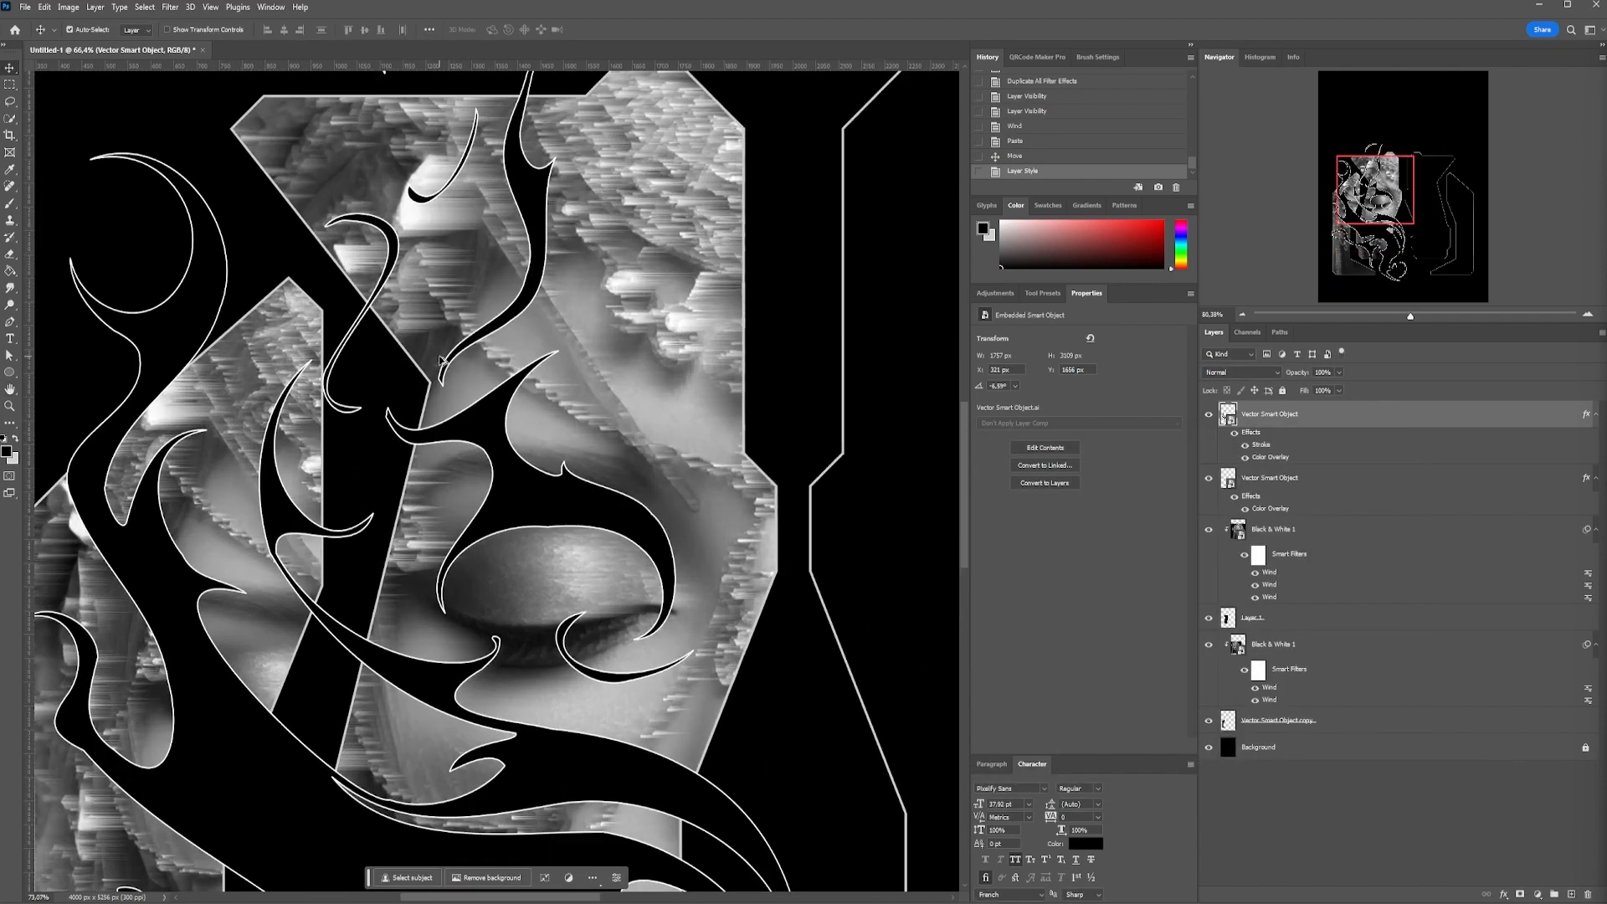
Move the flame layer directly above the background, and group the portrait layers with their clipping shapes and the frame outlines
{"action": "scroll", "coordinate": [435, 344], "scroll_direction": "down", "scroll_amount": 5}
{"action": "left_click_drag", "start_coordinate": [1313, 421], "coordinate": [1327, 733]}
{"action": "left_click", "coordinate": [1337, 661]}
{"action": "left_click", "coordinate": [1331, 467], "text": "shift"}
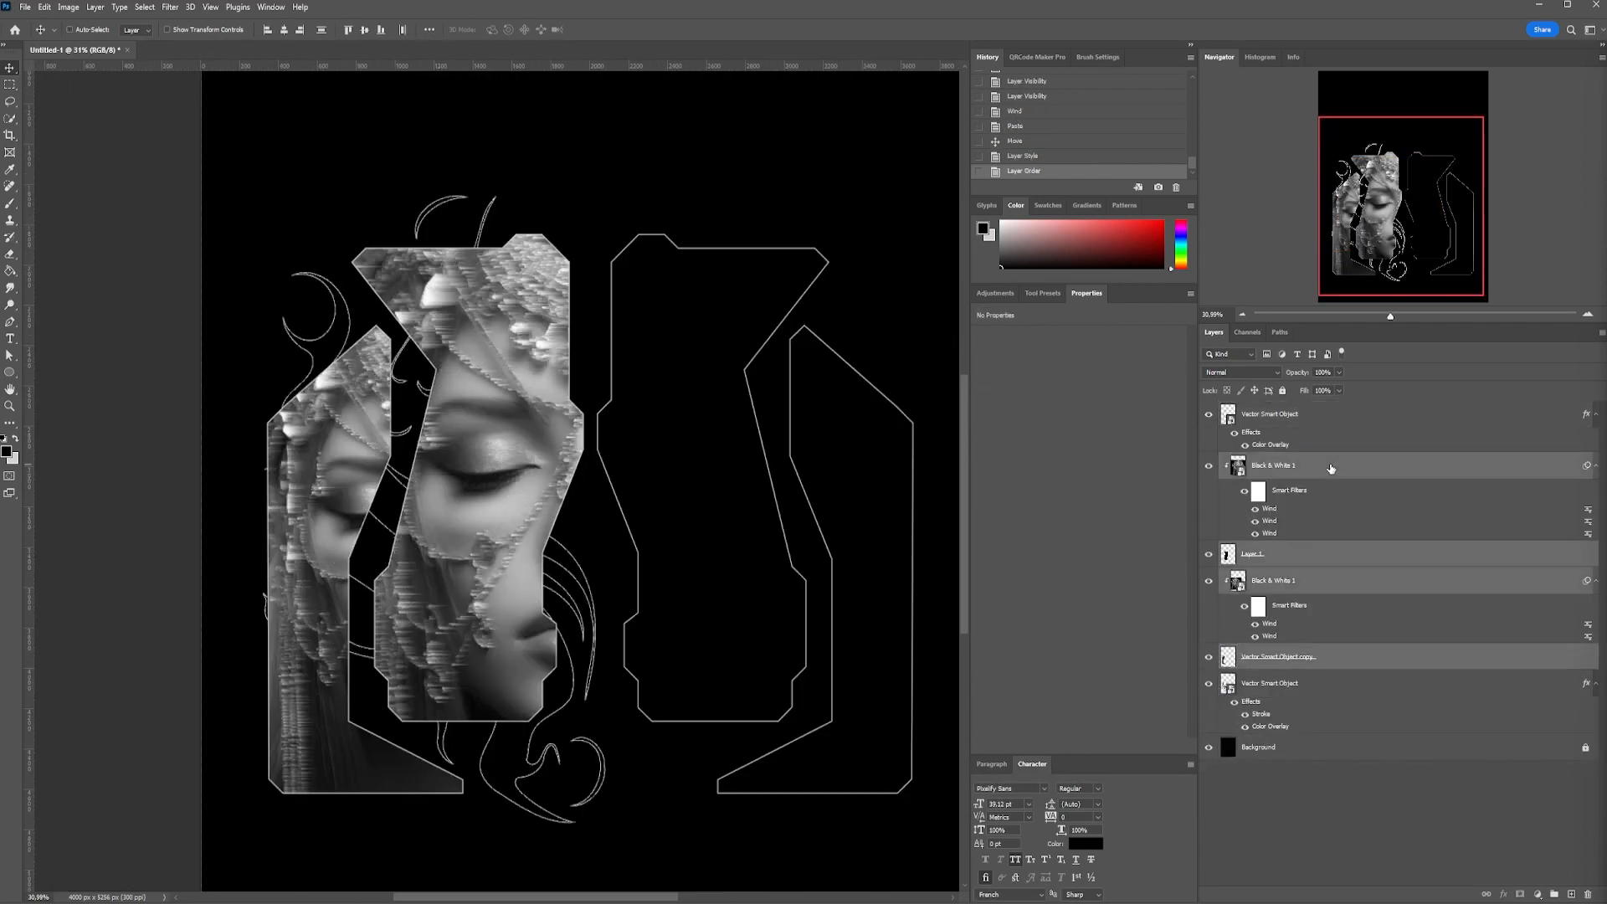
{"action": "left_click", "coordinate": [1282, 424], "text": "shift"}
{"action": "left_click", "coordinate": [1554, 893]}
{"action": "left_click", "coordinate": [1208, 410]}
{"action": "left_click", "coordinate": [1208, 409]}
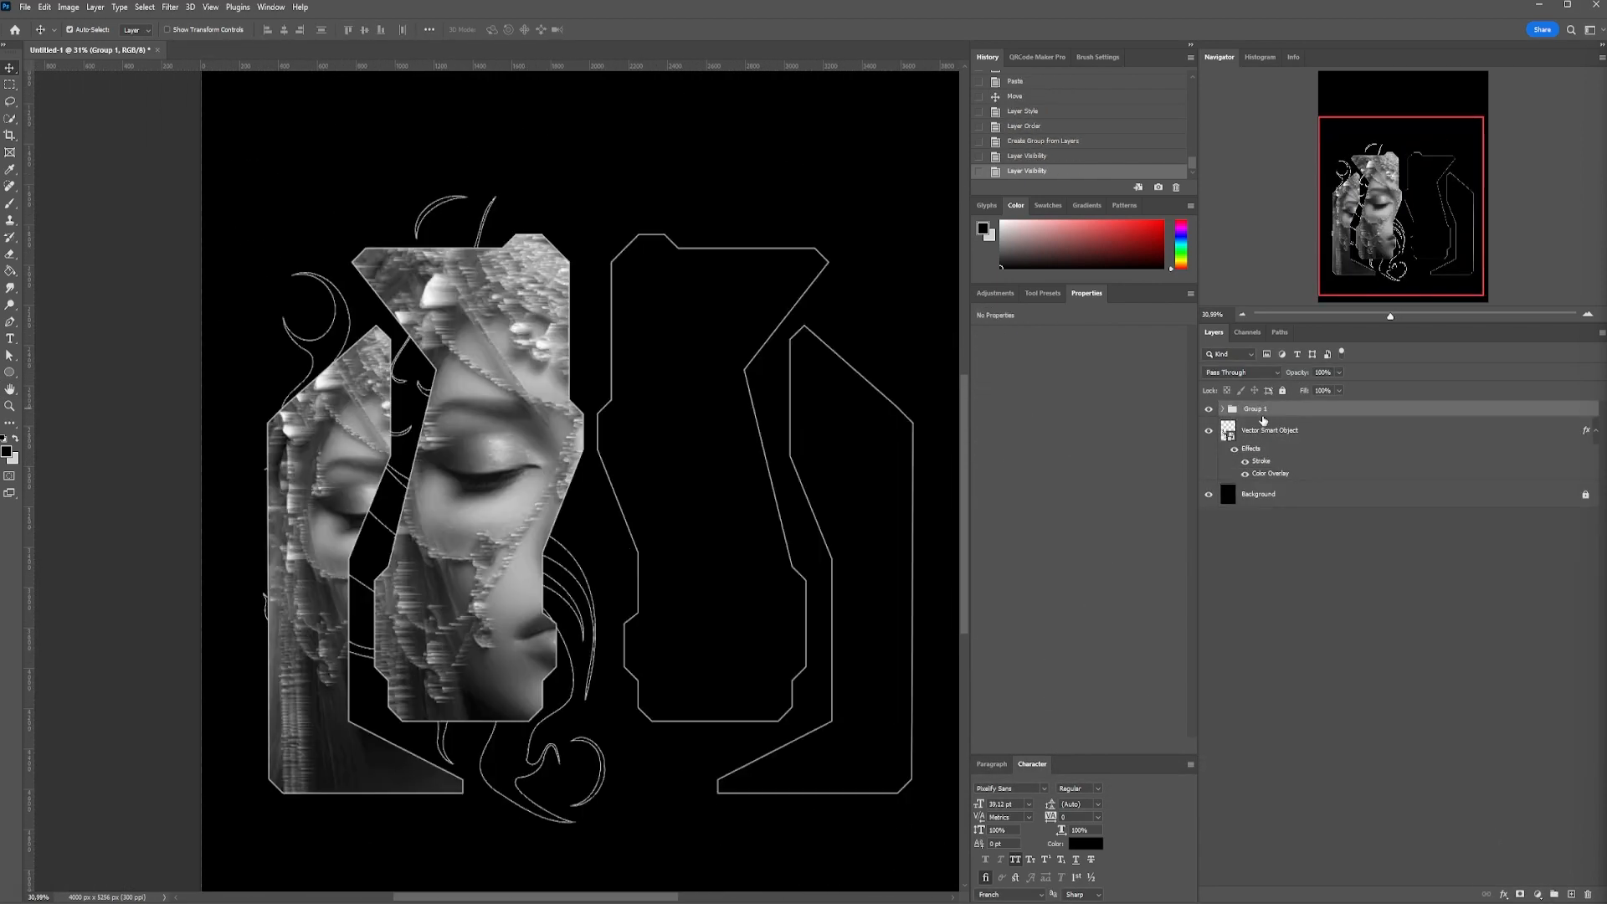
Duplicate the flame layer and bring the copy in front of the portrait group
{"action": "left_click", "coordinate": [1266, 428]}
{"action": "left_click", "coordinate": [1206, 435]}
{"action": "left_click", "coordinate": [1207, 434]}
{"action": "key", "text": "ctrl+j"}
{"action": "key", "text": "ctrl+shift+bracketright"}
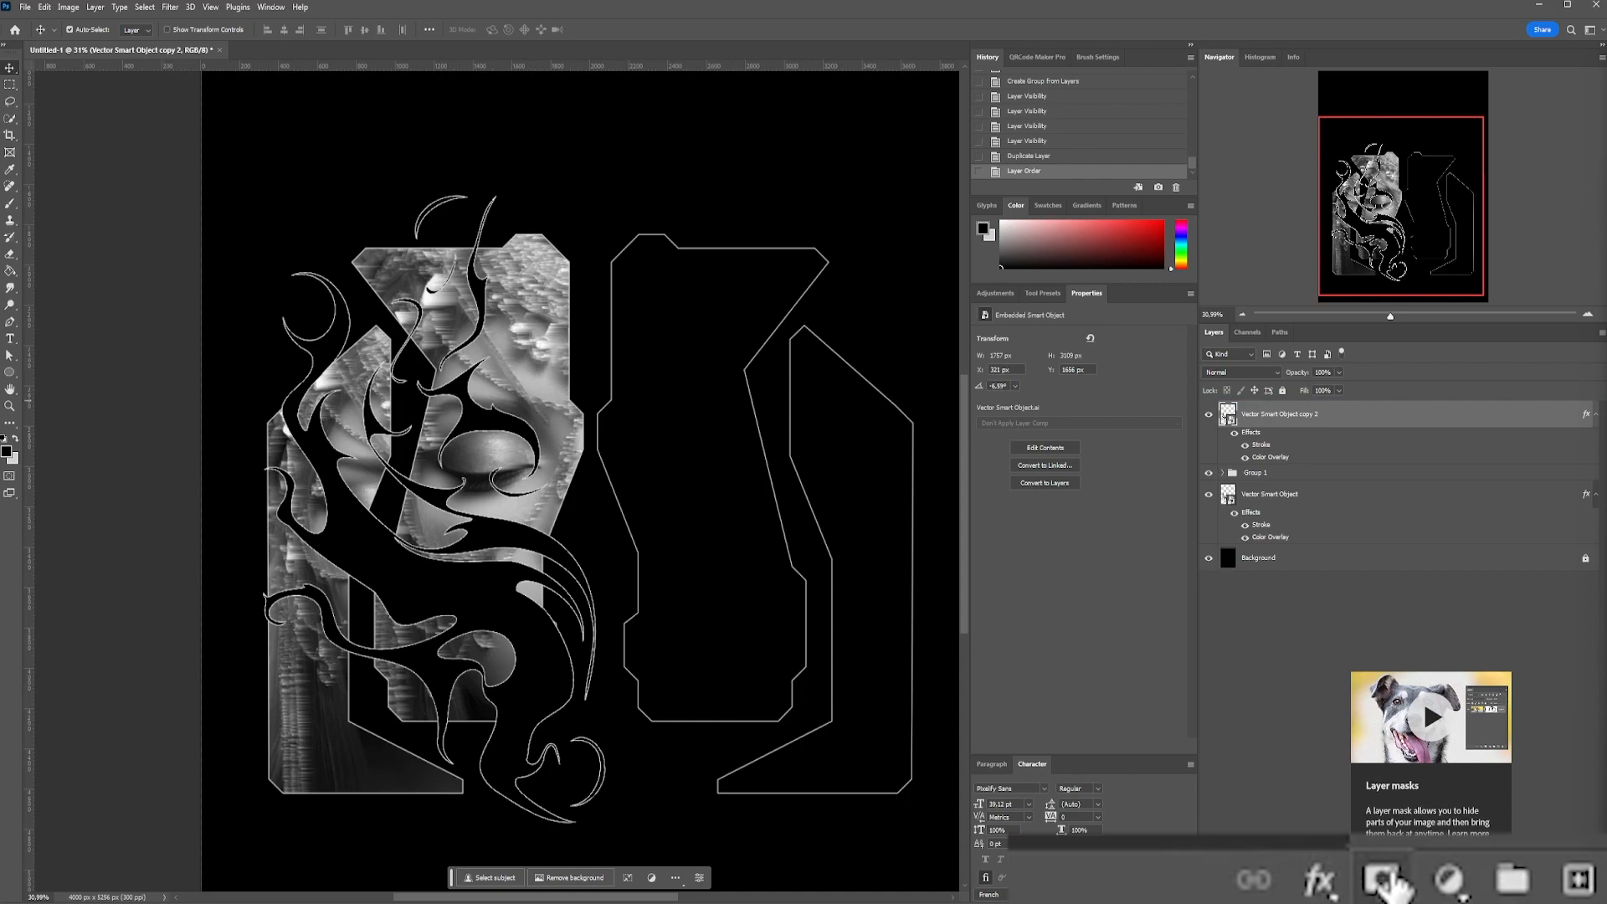
Add a layer mask to the front flame and brush out parts of it over the inner portrait's lower half
{"action": "left_click", "coordinate": [1520, 894]}
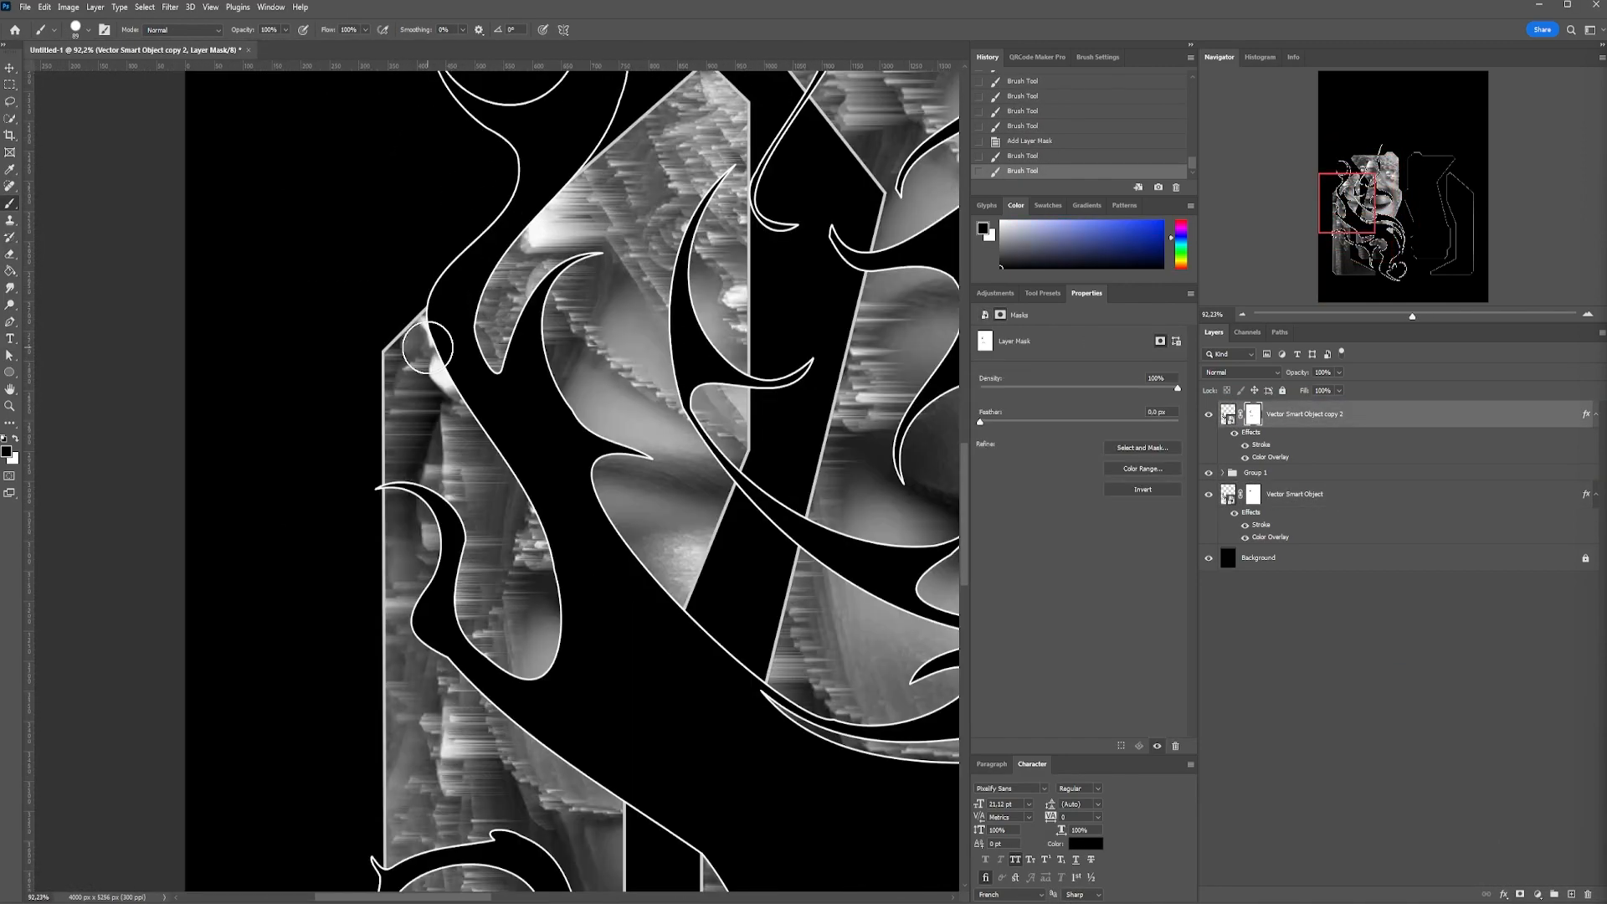
{"action": "scroll", "coordinate": [413, 480], "scroll_direction": "down", "scroll_amount": 3}
{"action": "scroll", "coordinate": [599, 427], "scroll_direction": "up", "scroll_amount": 2}
{"action": "left_click_drag", "start_coordinate": [368, 335], "coordinate": [692, 384]}
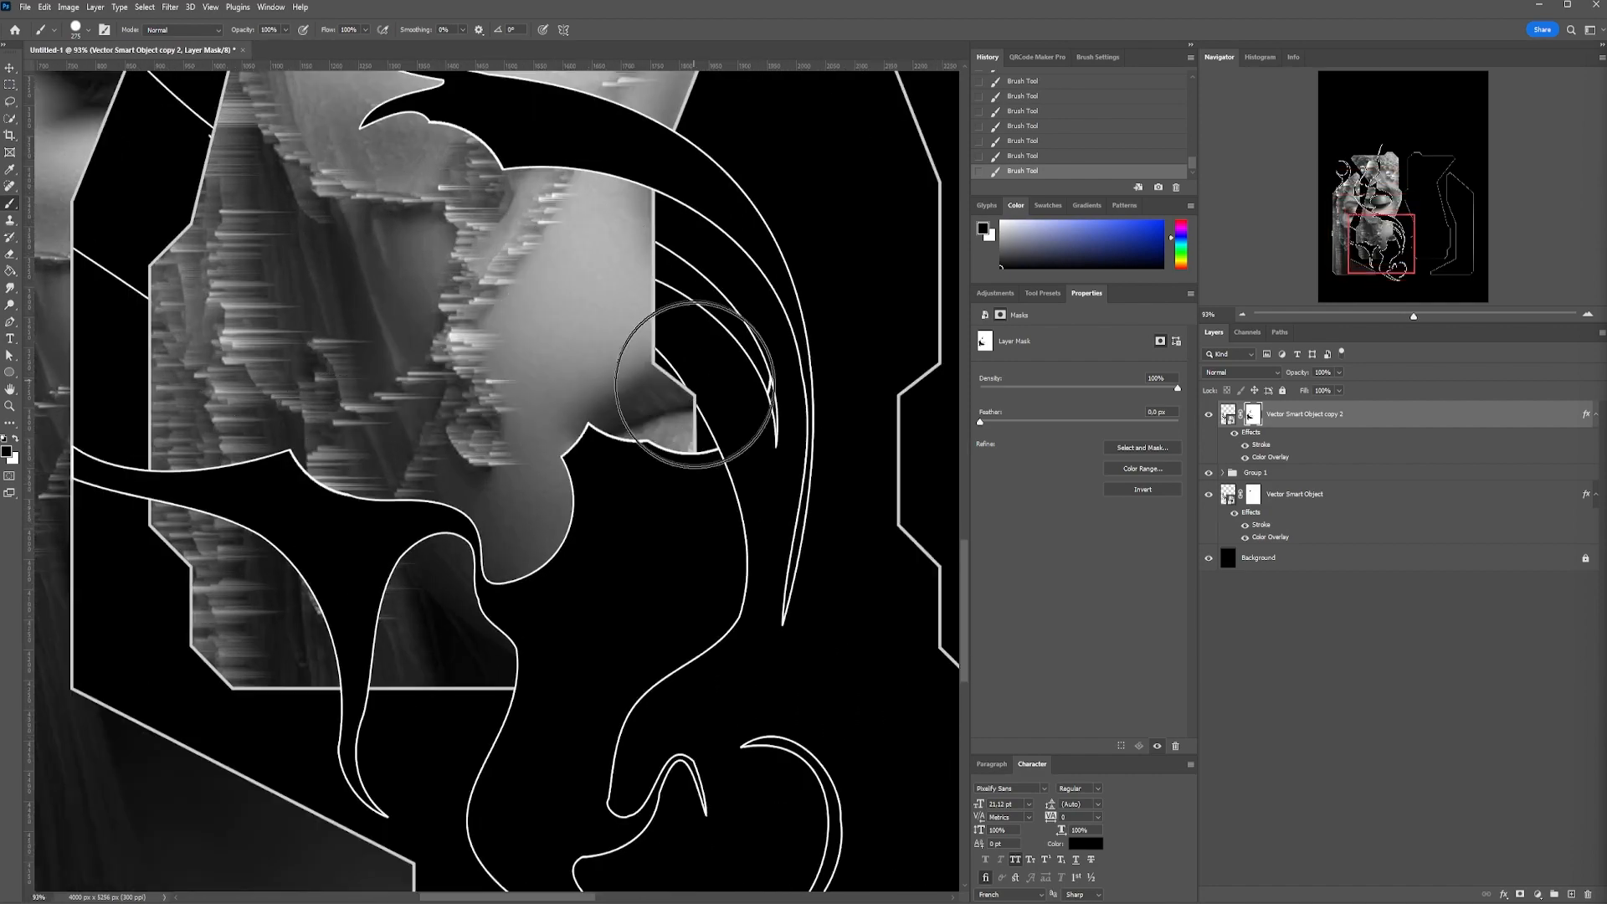
{"action": "left_click_drag", "start_coordinate": [536, 369], "coordinate": [652, 404]}
Resize the brush and paint on the rear flame's mask to remove the curl beside its lower tail
{"action": "left_click", "coordinate": [75, 27]}
{"action": "scroll", "coordinate": [444, 380], "scroll_direction": "up", "scroll_amount": 2}
{"action": "left_click", "coordinate": [1252, 493]}
{"action": "left_click_drag", "start_coordinate": [507, 487], "coordinate": [516, 549]}
{"action": "left_click_drag", "start_coordinate": [578, 479], "coordinate": [578, 748]}
{"action": "left_click", "coordinate": [75, 28]}
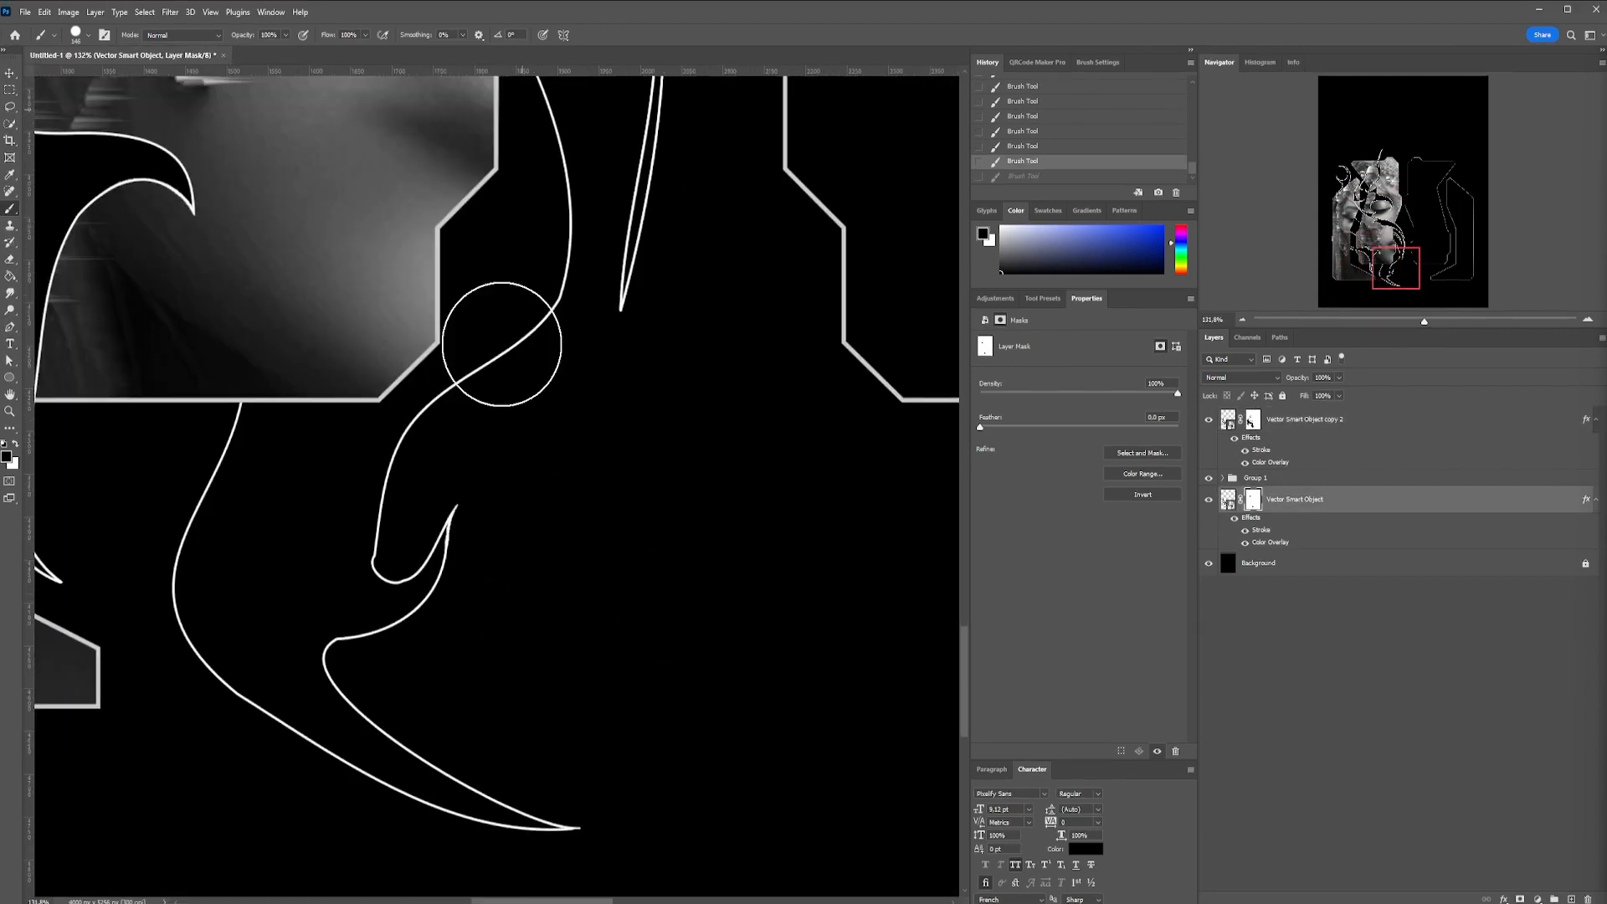
{"action": "scroll", "coordinate": [530, 586], "scroll_direction": "down", "scroll_amount": 7}
{"action": "scroll", "coordinate": [183, 427], "scroll_direction": "down", "scroll_amount": 2}
Select both flame layers and resize them slightly together with Free Transform
{"action": "left_click", "coordinate": [1304, 414], "text": "ctrl"}
{"action": "key", "text": "ctrl+t"}
{"action": "key", "text": "Escape"}
{"action": "key", "text": "ctrl+t"}
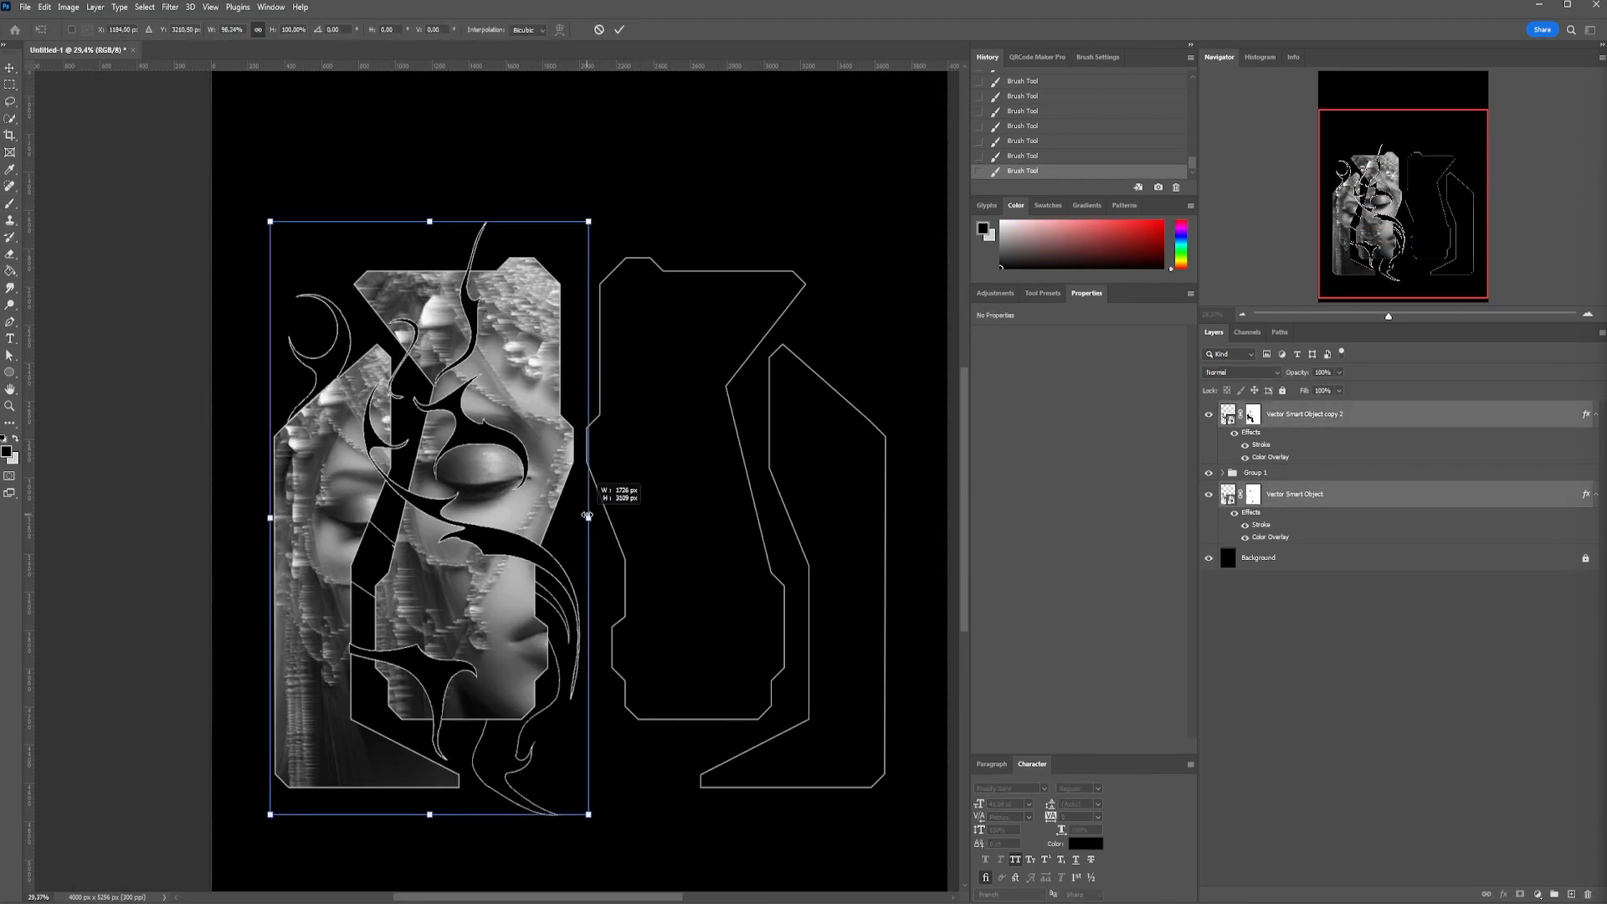
{"action": "key", "text": "Return"}
Refine the front flame's layer mask with brush strokes around the upper tendrils between the two frames
{"action": "left_click", "coordinate": [1253, 414]}
{"action": "scroll", "coordinate": [541, 319], "scroll_direction": "up", "scroll_amount": 6}
{"action": "left_click_drag", "start_coordinate": [542, 319], "coordinate": [512, 107]}
{"action": "key", "text": "x"}
{"action": "left_click", "coordinate": [359, 459]}
{"action": "left_click_drag", "start_coordinate": [536, 168], "coordinate": [458, 837]}
{"action": "scroll", "coordinate": [502, 435], "scroll_direction": "up", "scroll_amount": 5}
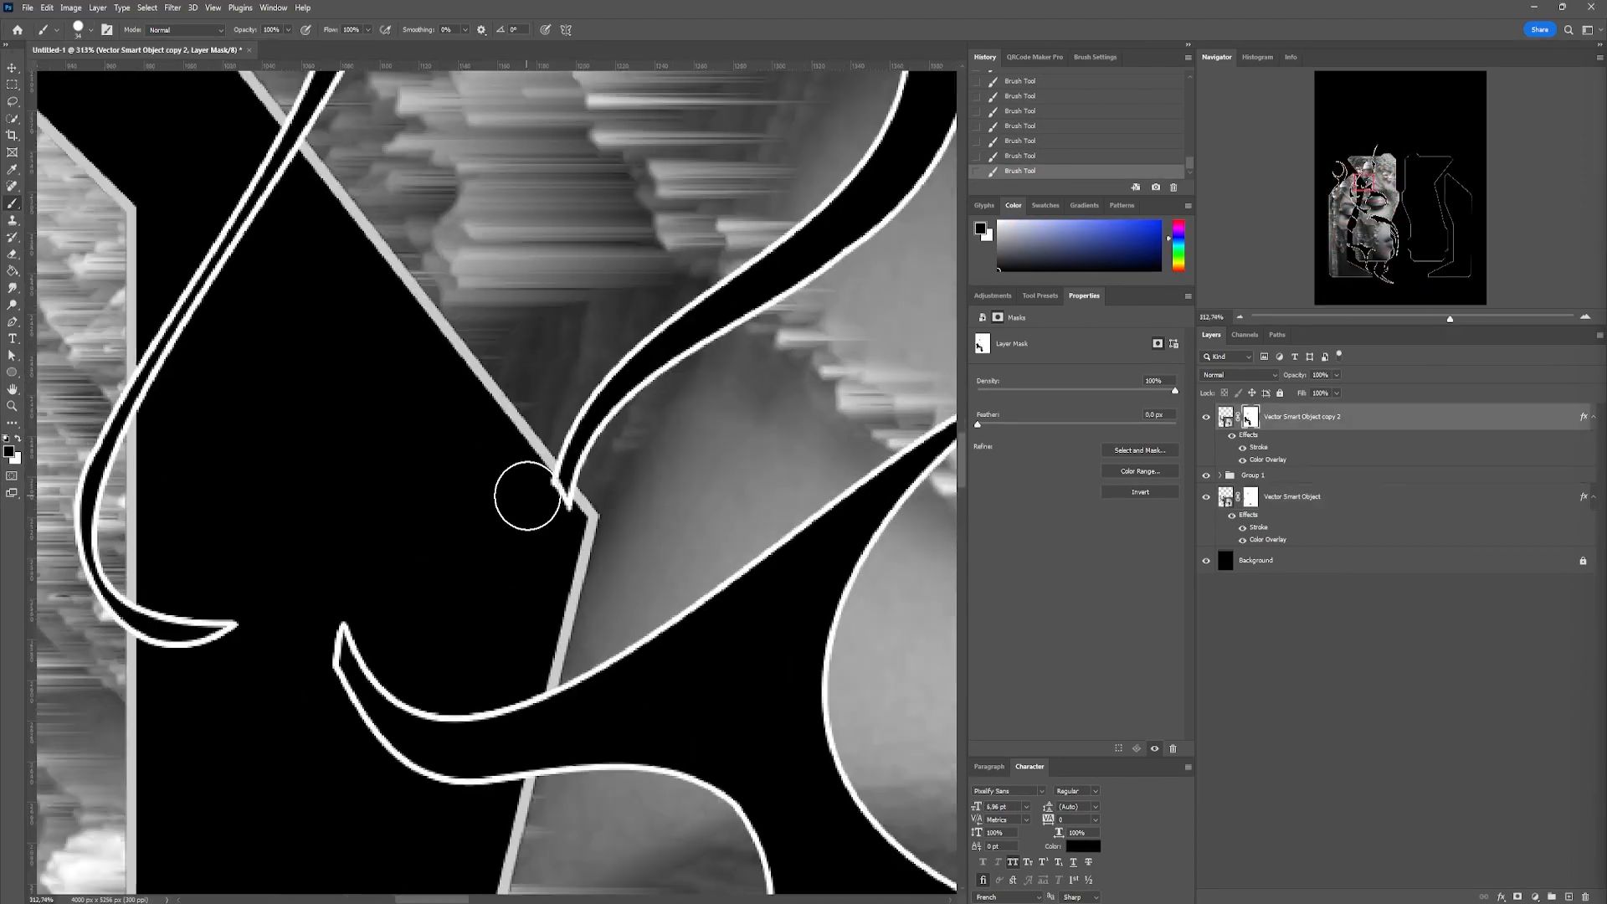
Touch up the rear flame's layer mask with the brush and deselect the layers
{"action": "left_click", "coordinate": [1253, 494]}
{"action": "scroll", "coordinate": [607, 380], "scroll_direction": "down", "scroll_amount": 6}
{"action": "left_click_drag", "start_coordinate": [607, 380], "coordinate": [469, 443]}
{"action": "scroll", "coordinate": [468, 444], "scroll_direction": "down", "scroll_amount": 5}
{"action": "key", "text": "v"}
{"action": "left_click", "coordinate": [649, 452]}
{"action": "left_click_drag", "start_coordinate": [760, 578], "coordinate": [800, 592]}
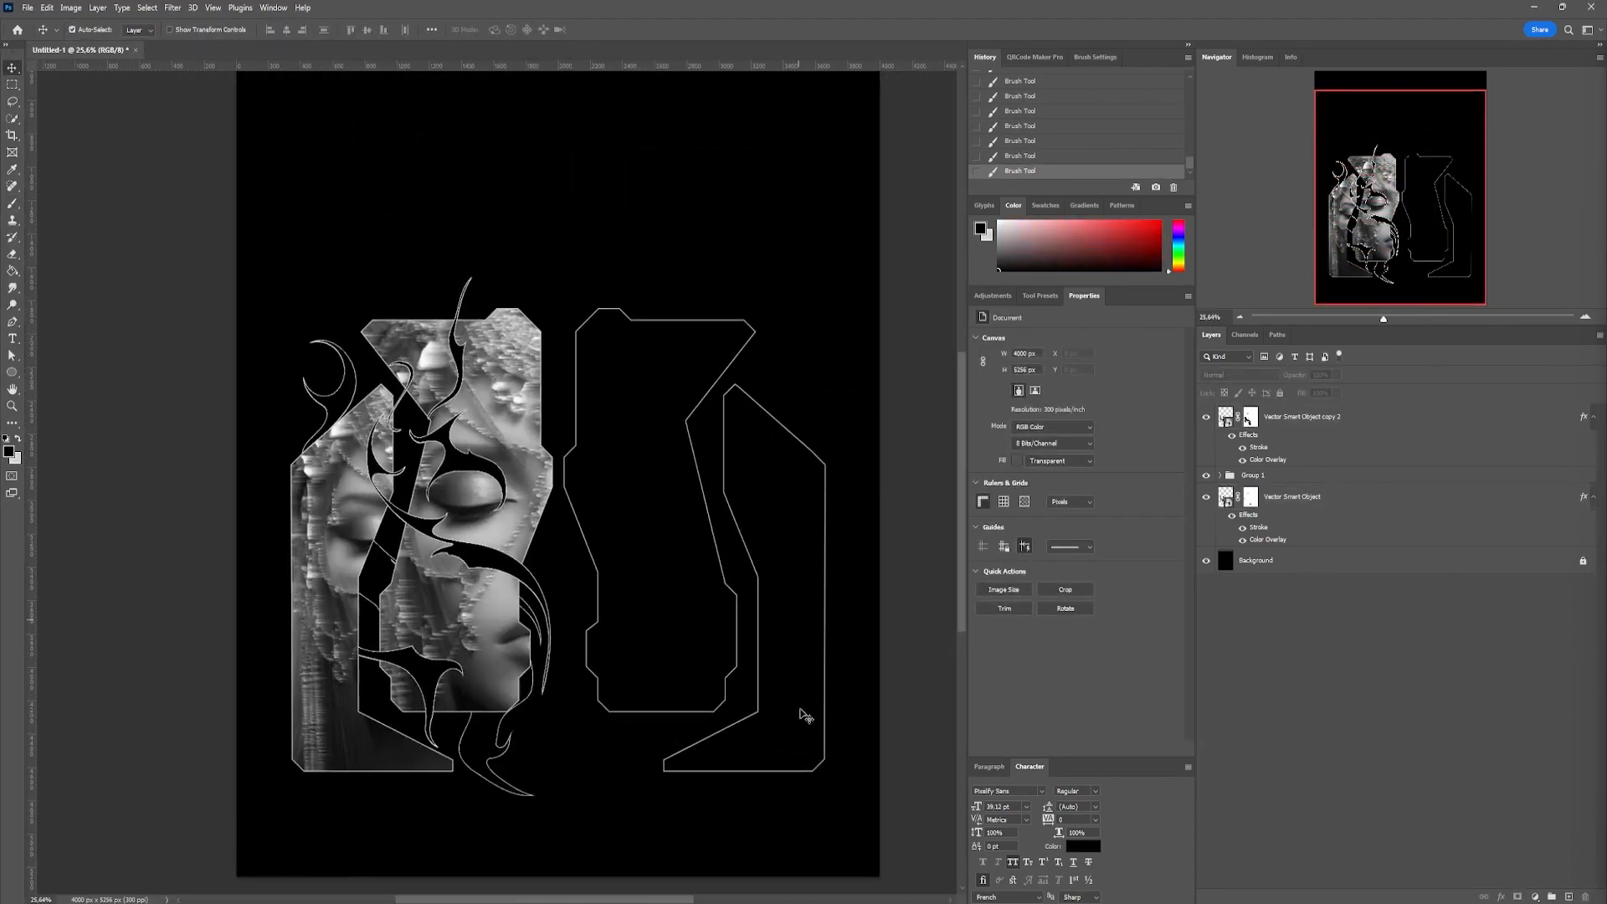
Copy the slim dithered bar from the Illustrator document, paste it above the poster's background and add a Color Overlay to it
{"action": "left_click", "coordinate": [981, 812]}
{"action": "key", "text": "alt+Tab"}
{"action": "key", "text": "ctrl+v"}
{"action": "double_click", "coordinate": [1339, 559]}
{"action": "left_click", "coordinate": [974, 640]}
{"action": "left_click", "coordinate": [1352, 470]}
Transform the slim dithered bar and place it along the base of the outer left frame
{"action": "key", "text": "ctrl+t"}
{"action": "key", "text": "Return"}
{"action": "left_click_drag", "start_coordinate": [592, 690], "coordinate": [578, 691]}
{"action": "key", "text": "ctrl+t"}
{"action": "scroll", "coordinate": [577, 691], "scroll_direction": "down", "scroll_amount": 5}
Copy the checkerboard strip from Illustrator, paste it into the poster and duplicate the slim bar's Color Overlay onto it
{"action": "key", "text": "alt+Tab"}
Copy the long segmented bar from the Illustrator document and paste it into the poster
{"action": "key", "text": "alt+Tab"}
{"action": "key", "text": "ctrl+v"}
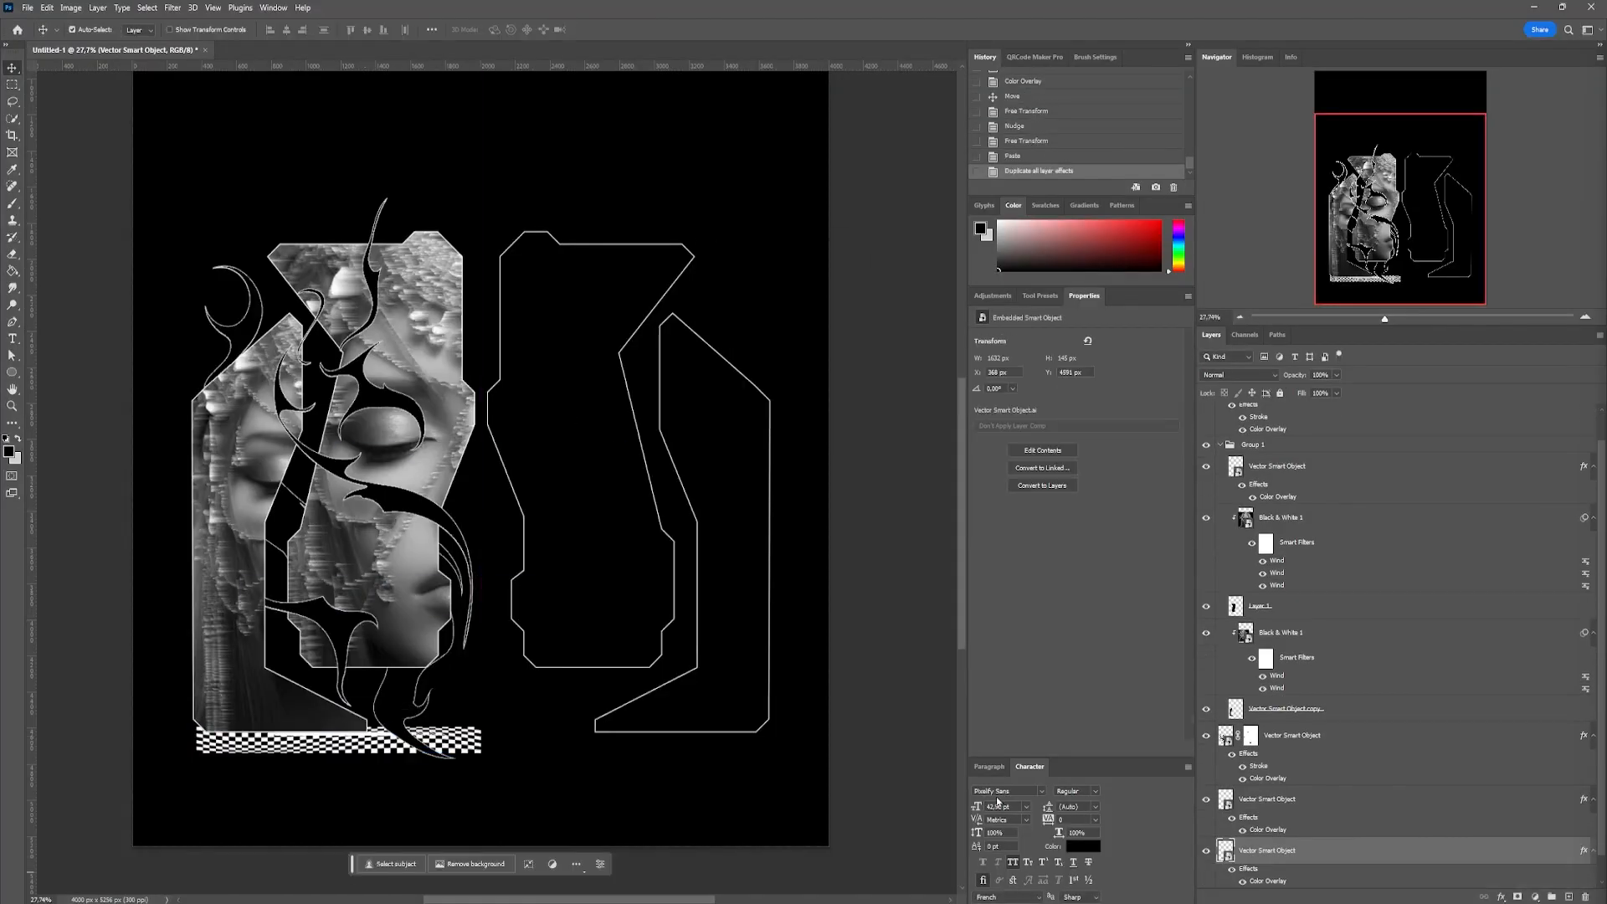
{"action": "left_click_drag", "start_coordinate": [1583, 824], "coordinate": [1573, 875]}
Reshape the checkerboard strip and fit it just under the slim bar below the outer left frame
{"action": "key", "text": "ctrl+t"}
{"action": "left_click_drag", "start_coordinate": [258, 593], "coordinate": [260, 579]}
{"action": "key", "text": "Return"}
{"action": "scroll", "coordinate": [498, 483], "scroll_direction": "down", "scroll_amount": 4}
{"action": "scroll", "coordinate": [264, 734], "scroll_direction": "up", "scroll_amount": 7}
Paste the small corner ornament into the lower gap between the left frames and copy the Color Overlay onto it
{"action": "key", "text": "ctrl+v"}
{"action": "key", "text": "Return"}
{"action": "left_click_drag", "start_coordinate": [538, 472], "coordinate": [402, 580]}
{"action": "left_click", "coordinate": [1220, 475]}
{"action": "left_click_drag", "start_coordinate": [1583, 611], "coordinate": [1583, 663]}
{"action": "scroll", "coordinate": [301, 771], "scroll_direction": "down", "scroll_amount": 6}
{"action": "key", "text": "alt+Tab"}
{"action": "key", "text": "alt+Tab"}
{"action": "key", "text": "ctrl+v"}
Orient and scale the segmented bar as a vertical strip and place it against the outer left frame's outside edge
{"action": "key", "text": "ctrl+t"}
{"action": "right_click", "coordinate": [217, 520]}
{"action": "left_click", "coordinate": [254, 758]}
{"action": "left_click_drag", "start_coordinate": [230, 383], "coordinate": [257, 237]}
{"action": "scroll", "coordinate": [251, 483], "scroll_direction": "up", "scroll_amount": 1}
{"action": "key", "text": "Return"}
{"action": "left_click_drag", "start_coordinate": [339, 502], "coordinate": [322, 502]}
{"action": "scroll", "coordinate": [335, 483], "scroll_direction": "down", "scroll_amount": 2}
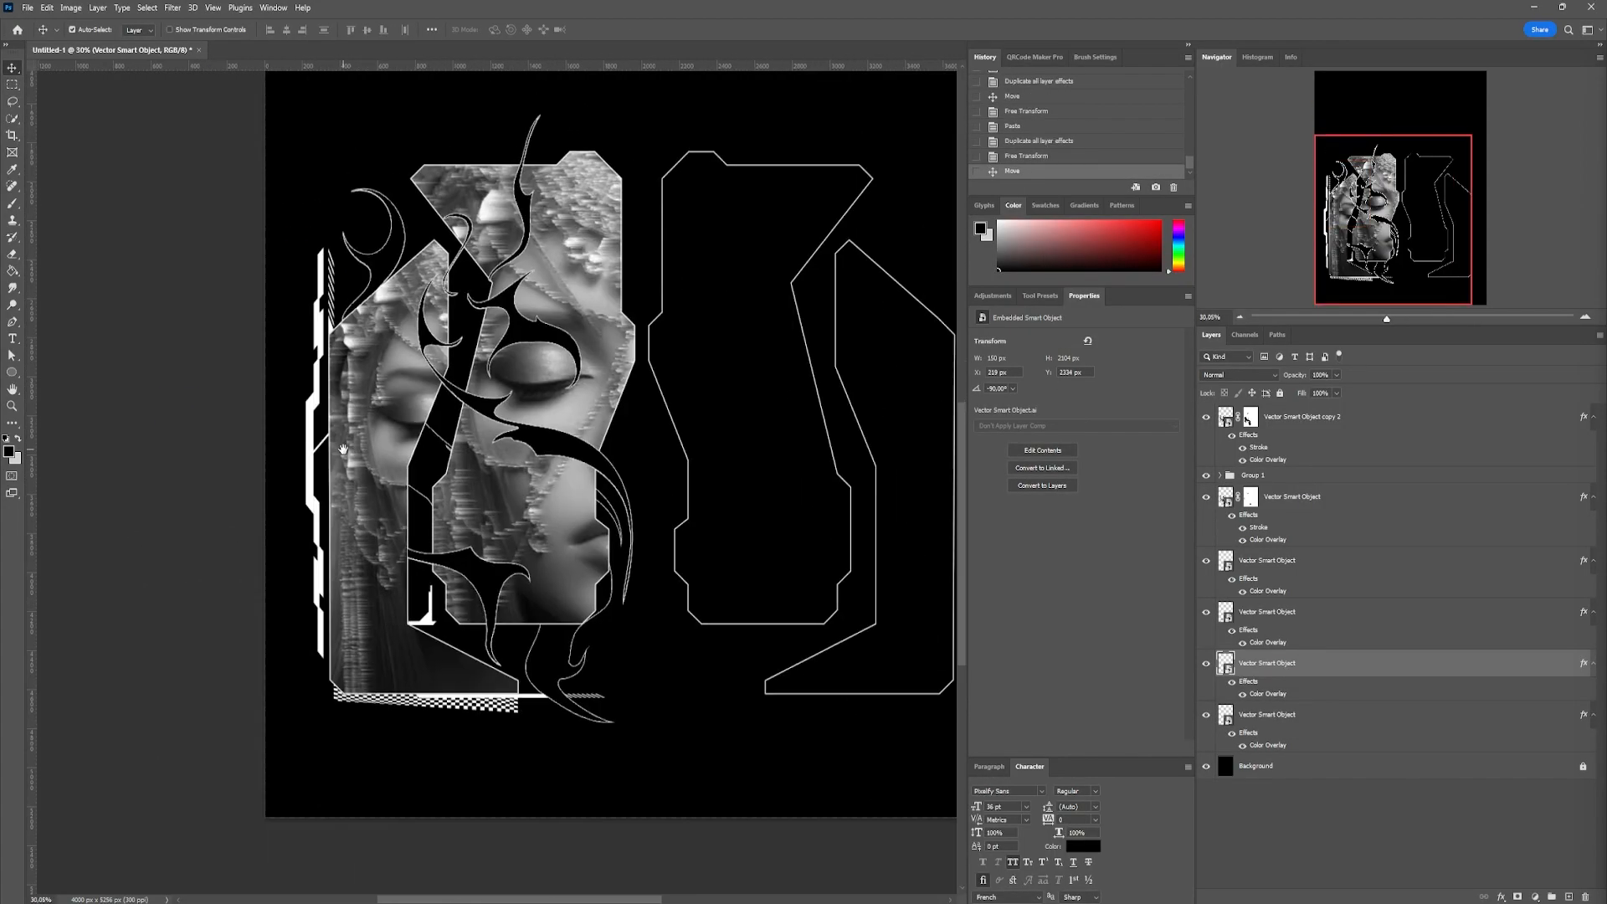
Draw a white ellipse about 65 px across beside the flame's crescent above the outer left frame
{"action": "left_click", "coordinate": [12, 371]}
{"action": "left_click", "coordinate": [185, 31]}
{"action": "left_click", "coordinate": [141, 30]}
{"action": "left_click", "coordinate": [62, 99]}
{"action": "scroll", "coordinate": [313, 370], "scroll_direction": "up", "scroll_amount": 7}
{"action": "left_click_drag", "start_coordinate": [355, 383], "coordinate": [401, 429]}
{"action": "key", "text": "v"}
{"action": "left_click_drag", "start_coordinate": [372, 400], "coordinate": [381, 407]}
{"action": "key", "text": "ctrl+z"}
{"action": "scroll", "coordinate": [218, 355], "scroll_direction": "down", "scroll_amount": 7}
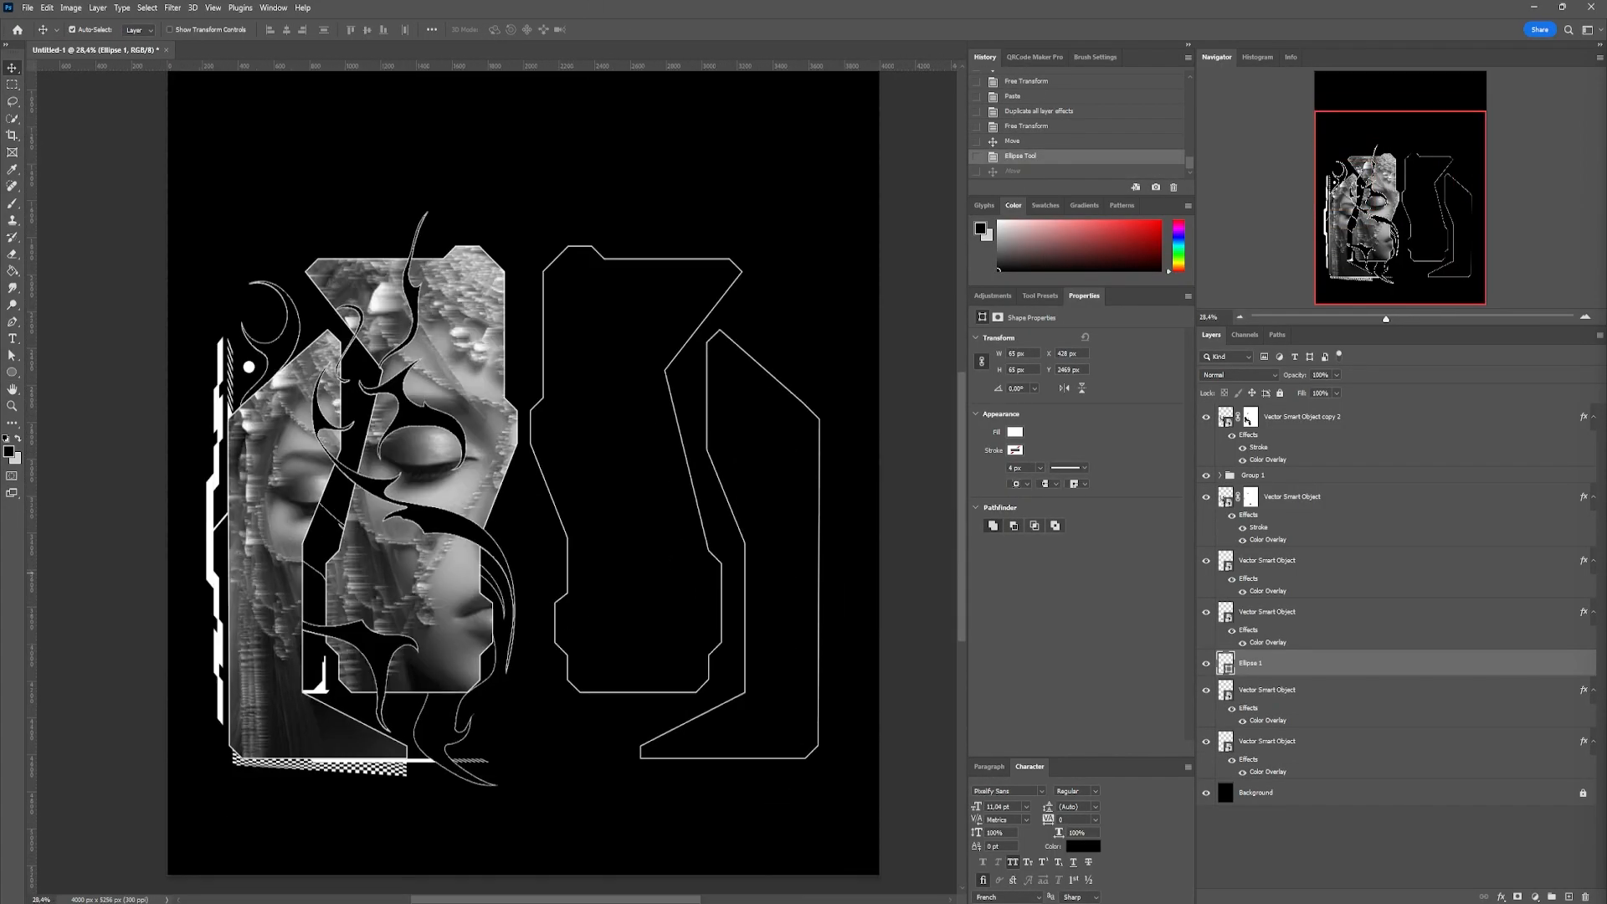
Paste a slender bar with the copied Color Overlay and fit it upright in the upper gap between the left frames
{"action": "key", "text": "ctrl+v"}
{"action": "left_click_drag", "start_coordinate": [1583, 612], "coordinate": [1583, 662]}
{"action": "scroll", "coordinate": [284, 274], "scroll_direction": "up", "scroll_amount": 7}
{"action": "key", "text": "ctrl+t"}
{"action": "left_click_drag", "start_coordinate": [401, 285], "coordinate": [409, 472]}
{"action": "key", "text": "Return"}
{"action": "scroll", "coordinate": [343, 435], "scroll_direction": "down", "scroll_amount": 8}
{"action": "scroll", "coordinate": [488, 778], "scroll_direction": "up", "scroll_amount": 2}
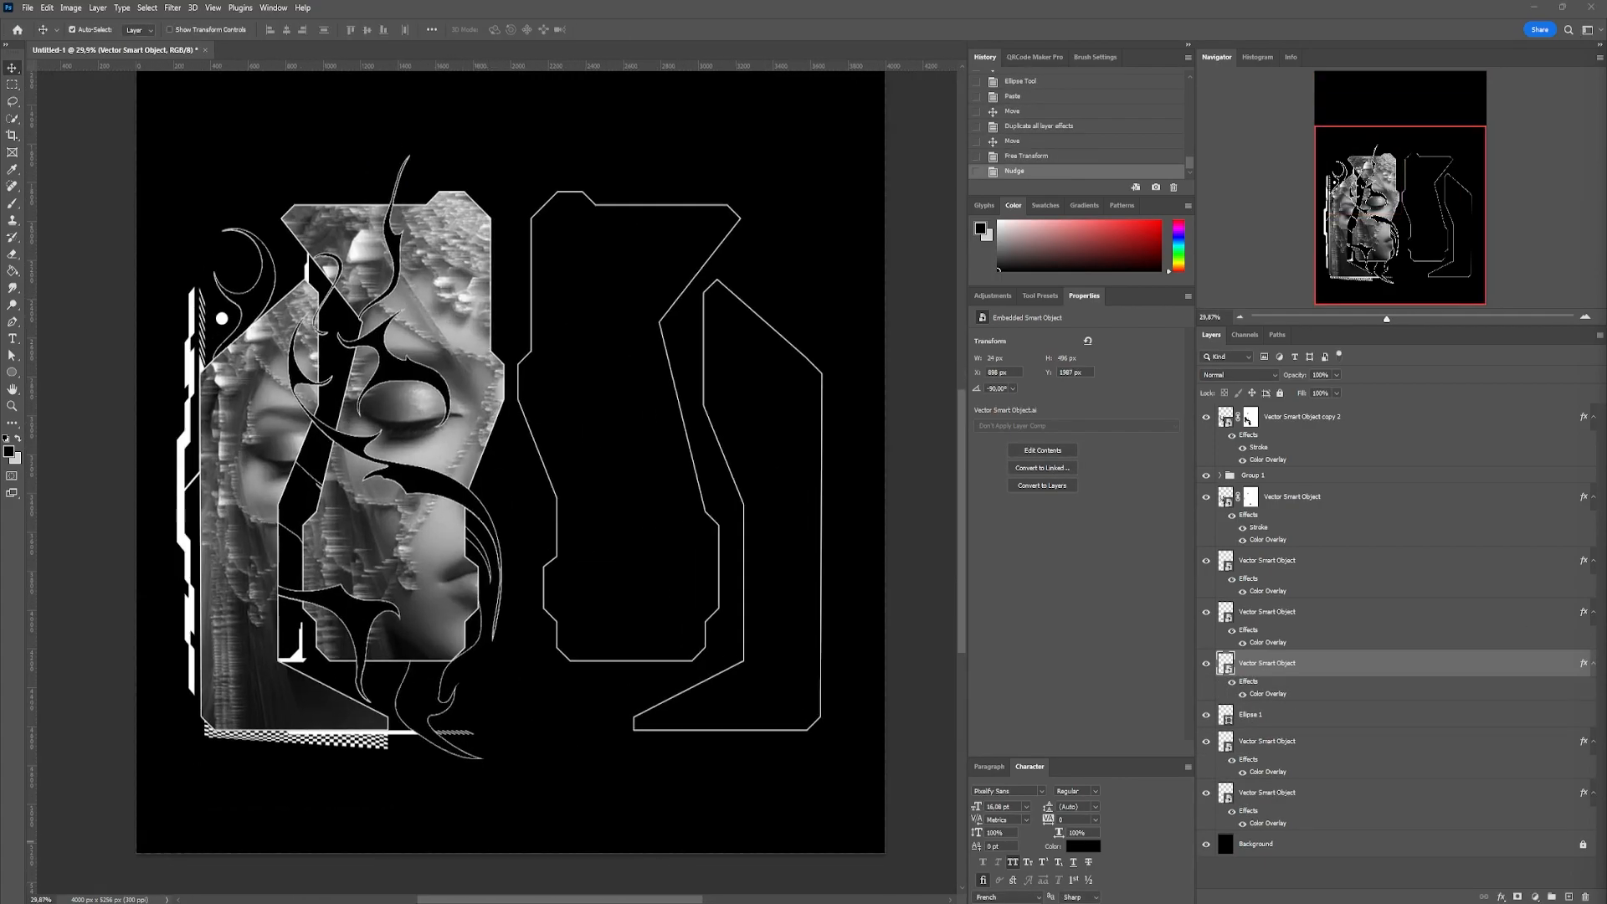
Paste the pinwheel swirl ornament as a smart object directly above the background
{"action": "left_click", "coordinate": [1292, 497]}
{"action": "left_click", "coordinate": [1291, 843]}
{"action": "key", "text": "ctrl+v"}
Scale the pinwheel swirl to about 827% at about -44°, centred behind the frames, and marquee-select the canvas's left half
{"action": "left_click_drag", "start_coordinate": [577, 552], "coordinate": [807, 878]}
{"action": "left_click_drag", "start_coordinate": [617, 251], "coordinate": [682, 278]}
{"action": "left_click_drag", "start_coordinate": [596, 348], "coordinate": [600, 302]}
{"action": "left_click_drag", "start_coordinate": [691, 220], "coordinate": [657, 212]}
{"action": "left_click_drag", "start_coordinate": [663, 358], "coordinate": [563, 348]}
{"action": "left_click_drag", "start_coordinate": [624, 231], "coordinate": [402, 172]}
{"action": "left_click_drag", "start_coordinate": [492, 445], "coordinate": [545, 435]}
{"action": "left_click_drag", "start_coordinate": [766, 442], "coordinate": [743, 382]}
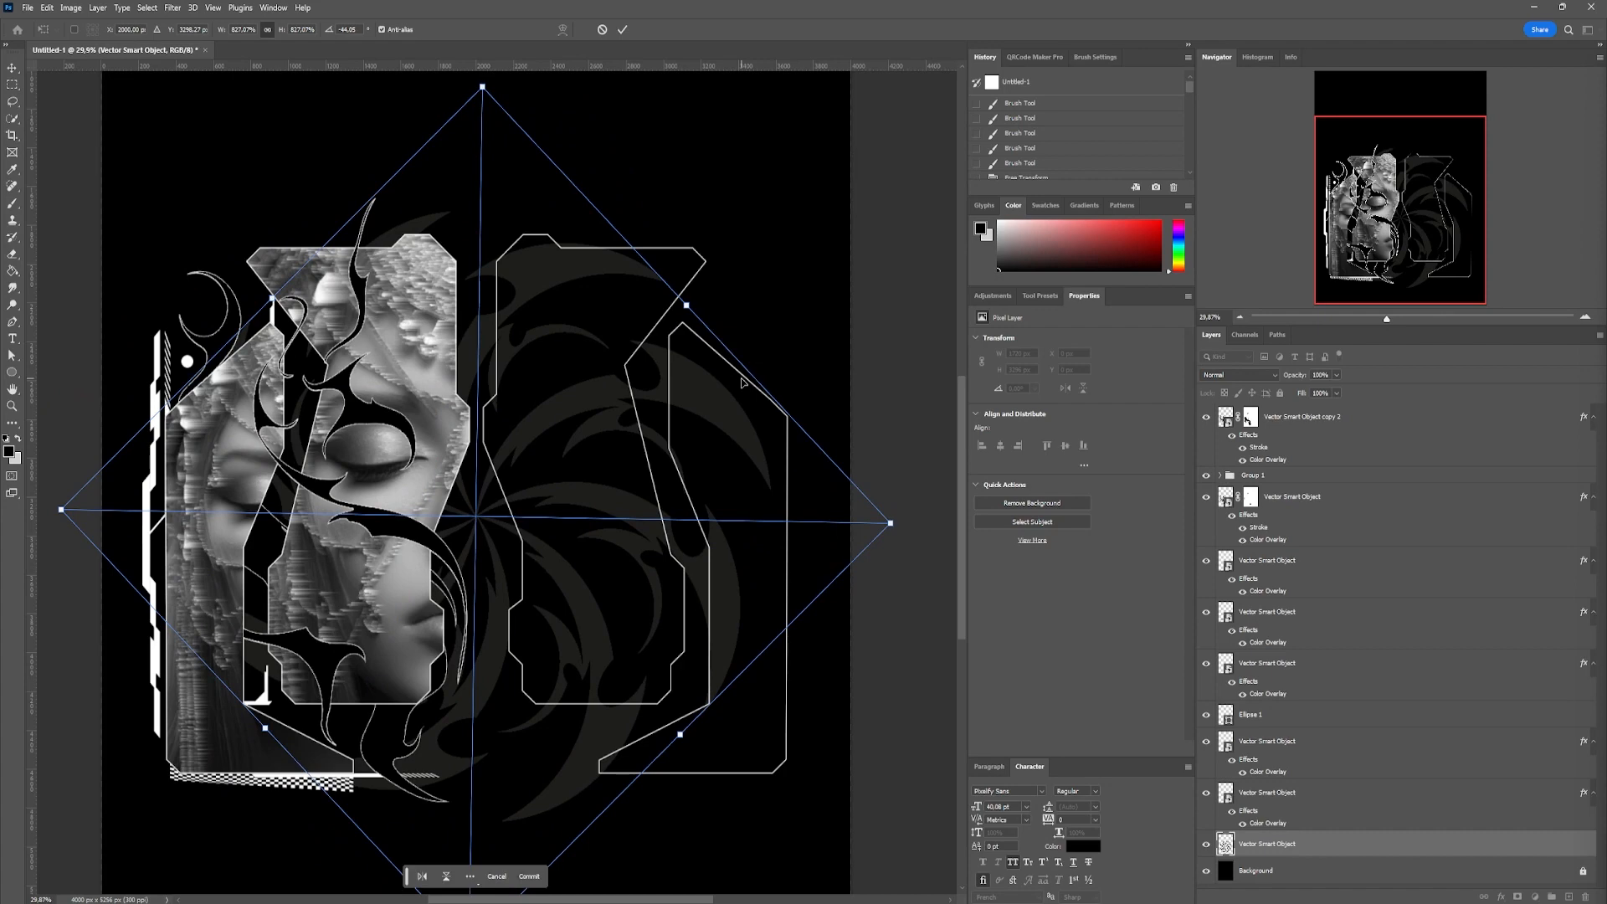
{"action": "key", "text": "Return"}
{"action": "left_click_drag", "start_coordinate": [92, 125], "coordinate": [476, 837]}
Paste another vector ornament above the background, set its layer style, and transform it into place
{"action": "key", "text": "ctrl+v"}
{"action": "left_click", "coordinate": [1205, 871]}
{"action": "double_click", "coordinate": [1331, 848]}
{"action": "left_click", "coordinate": [1352, 469]}
{"action": "key", "text": "ctrl+t"}
{"action": "mouse_move", "coordinate": [518, 479]}
{"action": "left_mouse_down"}
{"action": "mouse_move", "coordinate": [514, 530]}
{"action": "mouse_move", "coordinate": [519, 480]}
{"action": "left_mouse_up"}
{"action": "left_click_drag", "start_coordinate": [377, 502], "coordinate": [673, 518]}
{"action": "key", "text": "Return"}
Try a duplicated and transformed copy of the lowest ornament, and delete the two trial layers
{"action": "left_click_drag", "start_coordinate": [1264, 843], "coordinate": [1569, 896]}
{"action": "left_click", "coordinate": [1281, 849], "text": "shift"}
{"action": "key", "text": "ctrl+t"}
{"action": "mouse_move", "coordinate": [490, 193]}
{"action": "left_mouse_down"}
{"action": "mouse_move", "coordinate": [492, 175]}
{"action": "mouse_move", "coordinate": [492, 188]}
{"action": "left_mouse_up"}
{"action": "key", "text": "Return"}
{"action": "left_click", "coordinate": [1280, 796]}
{"action": "key", "text": "Delete"}
{"action": "left_click", "coordinate": [1295, 849]}
{"action": "key", "text": "Delete"}
Paste a further vector ornament, raise its layer, add a Color Overlay, and fit it among the left frames
{"action": "key", "text": "ctrl+v"}
{"action": "left_click_drag", "start_coordinate": [1289, 876], "coordinate": [1289, 760]}
{"action": "left_click_drag", "start_coordinate": [494, 479], "coordinate": [517, 291]}
{"action": "double_click", "coordinate": [1332, 773]}
{"action": "left_click", "coordinate": [954, 590]}
{"action": "left_click", "coordinate": [1353, 469]}
{"action": "scroll", "coordinate": [426, 274], "scroll_direction": "up", "scroll_amount": 8}
{"action": "key", "text": "ctrl+t"}
{"action": "left_click_drag", "start_coordinate": [586, 261], "coordinate": [317, 447]}
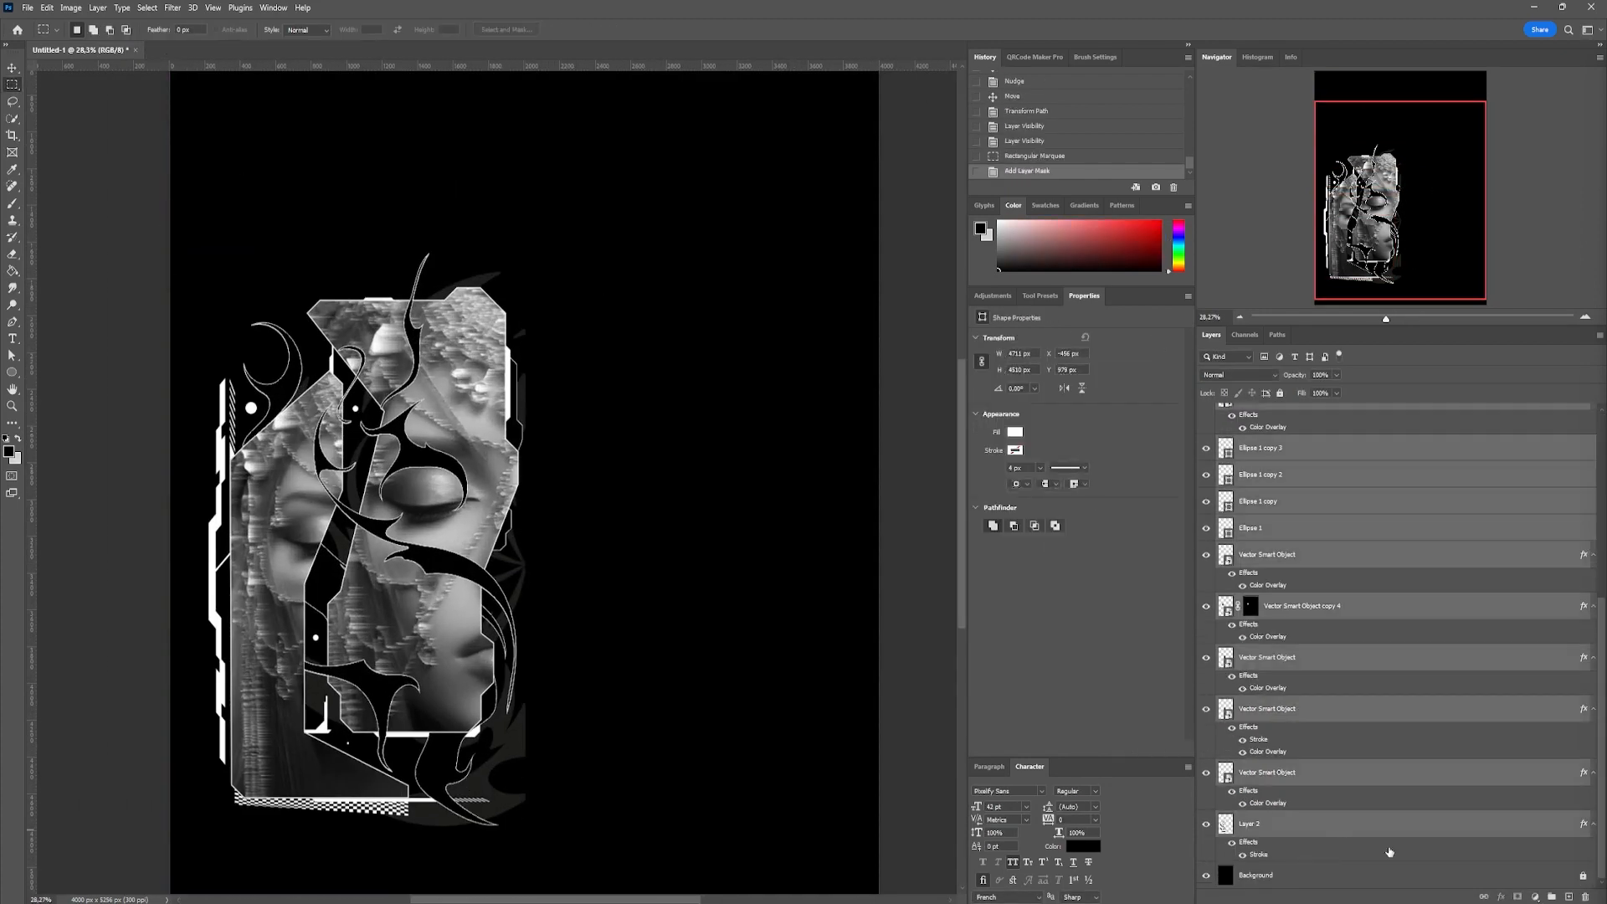
Group all artwork layers above the background and duplicate the group
{"action": "left_click", "coordinate": [1552, 896]}
{"action": "key", "text": "ctrl+comma"}
{"action": "key", "text": "ctrl+comma"}
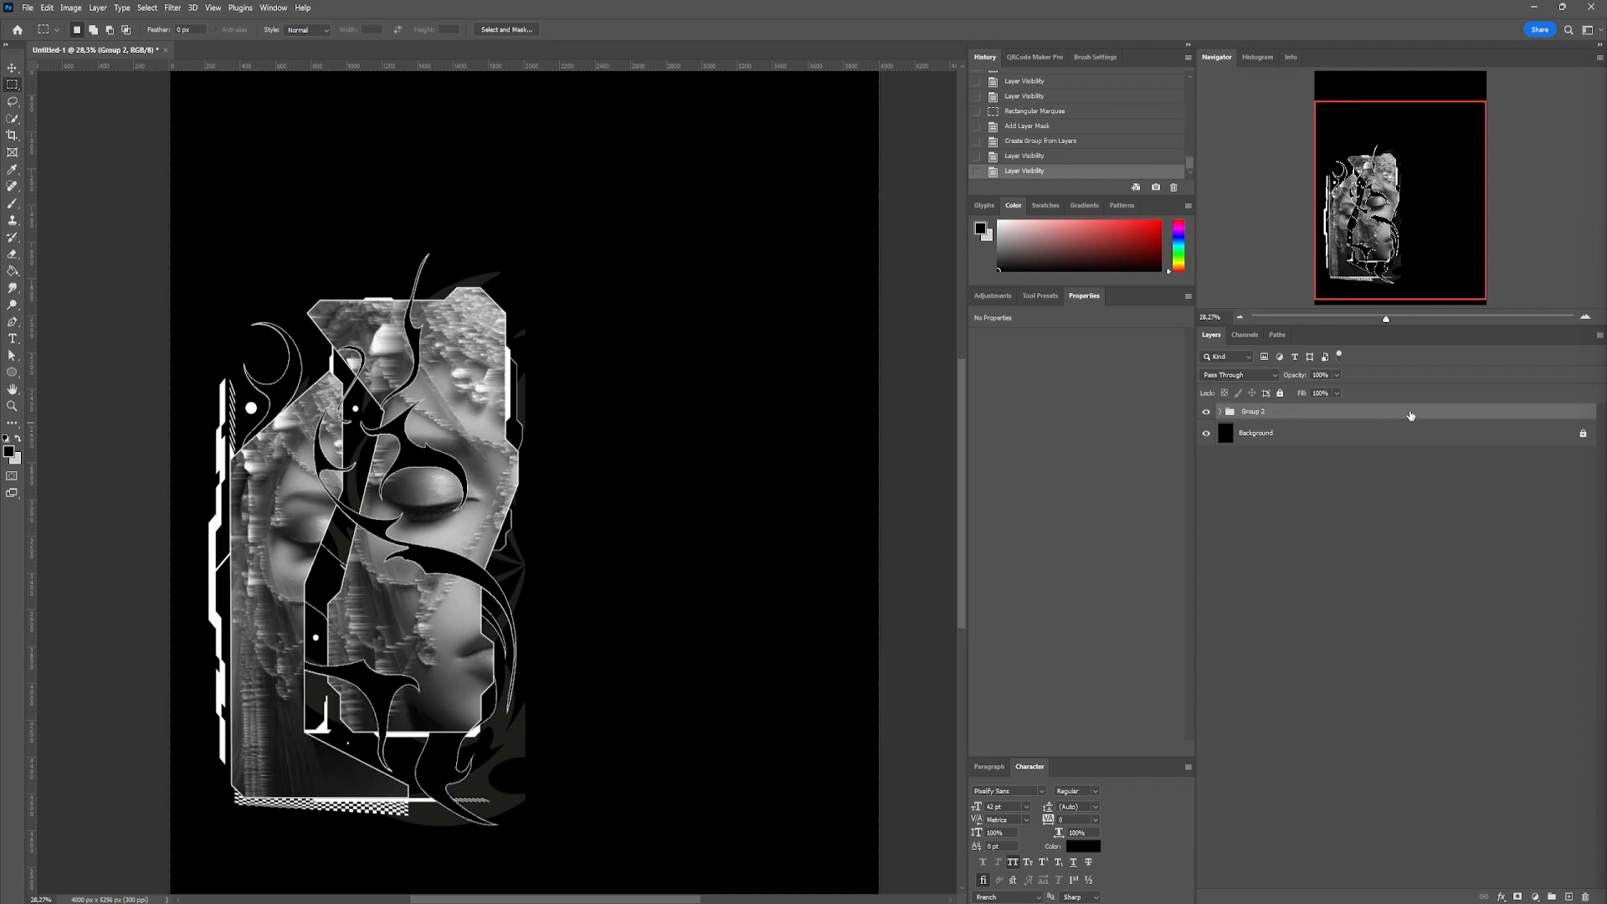
{"action": "left_click_drag", "start_coordinate": [1411, 415], "coordinate": [1508, 714]}
{"action": "left_click_drag", "start_coordinate": [1574, 882], "coordinate": [1573, 883]}
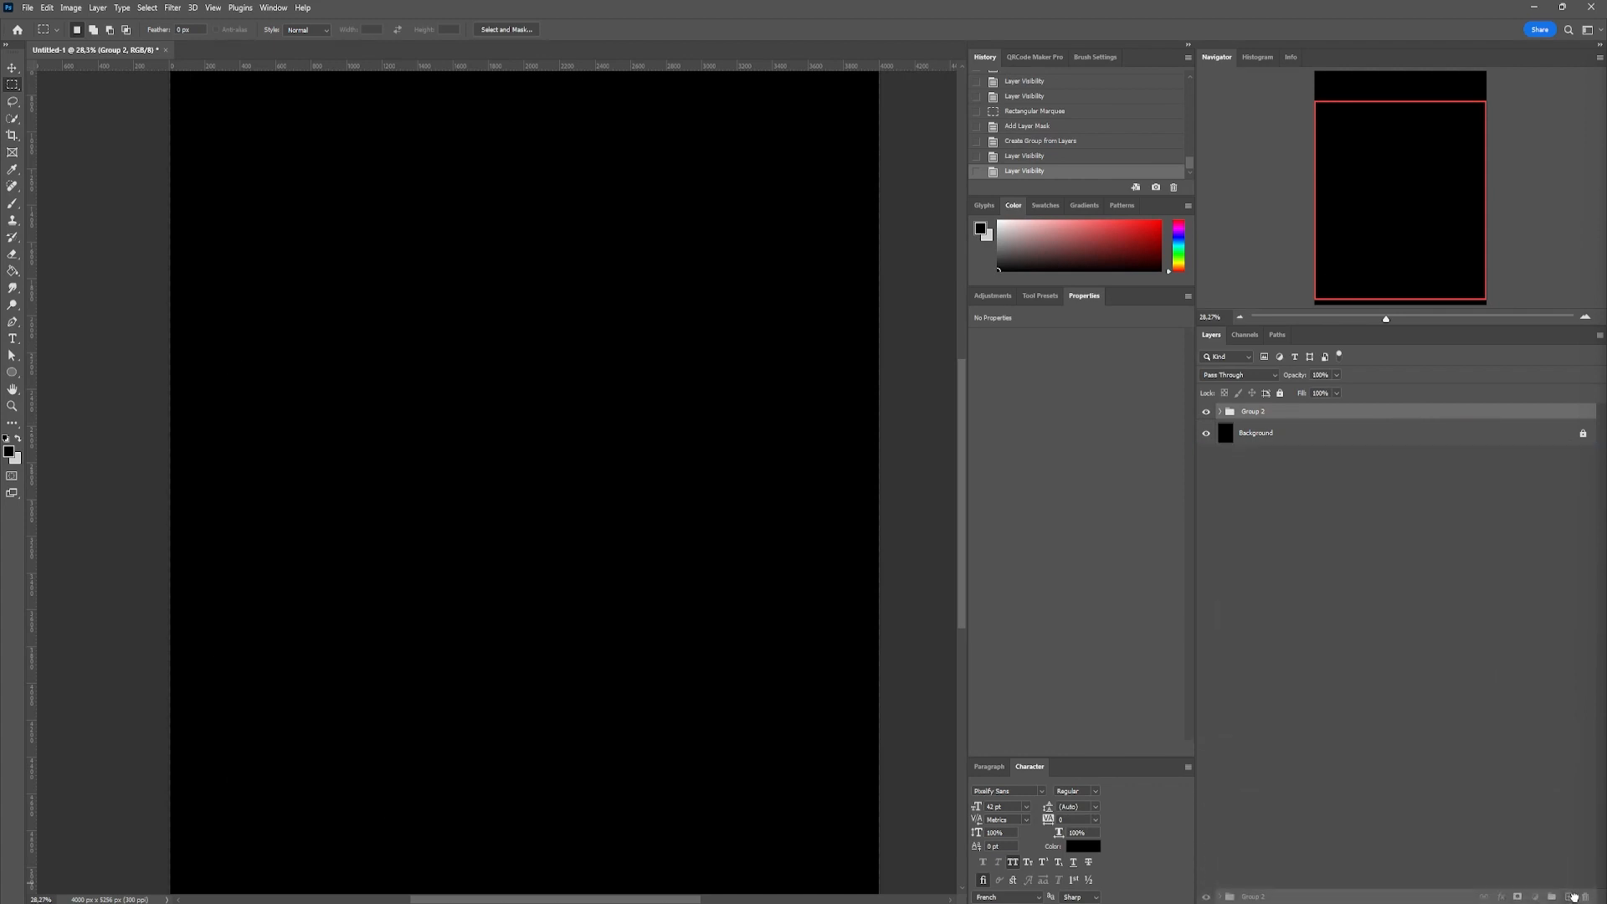
Flip the duplicated group horizontally and place it as a mirror image on the canvas's right half
{"action": "left_click_drag", "start_coordinate": [1230, 424], "coordinate": [1236, 429]}
{"action": "key", "text": "ctrl+t"}
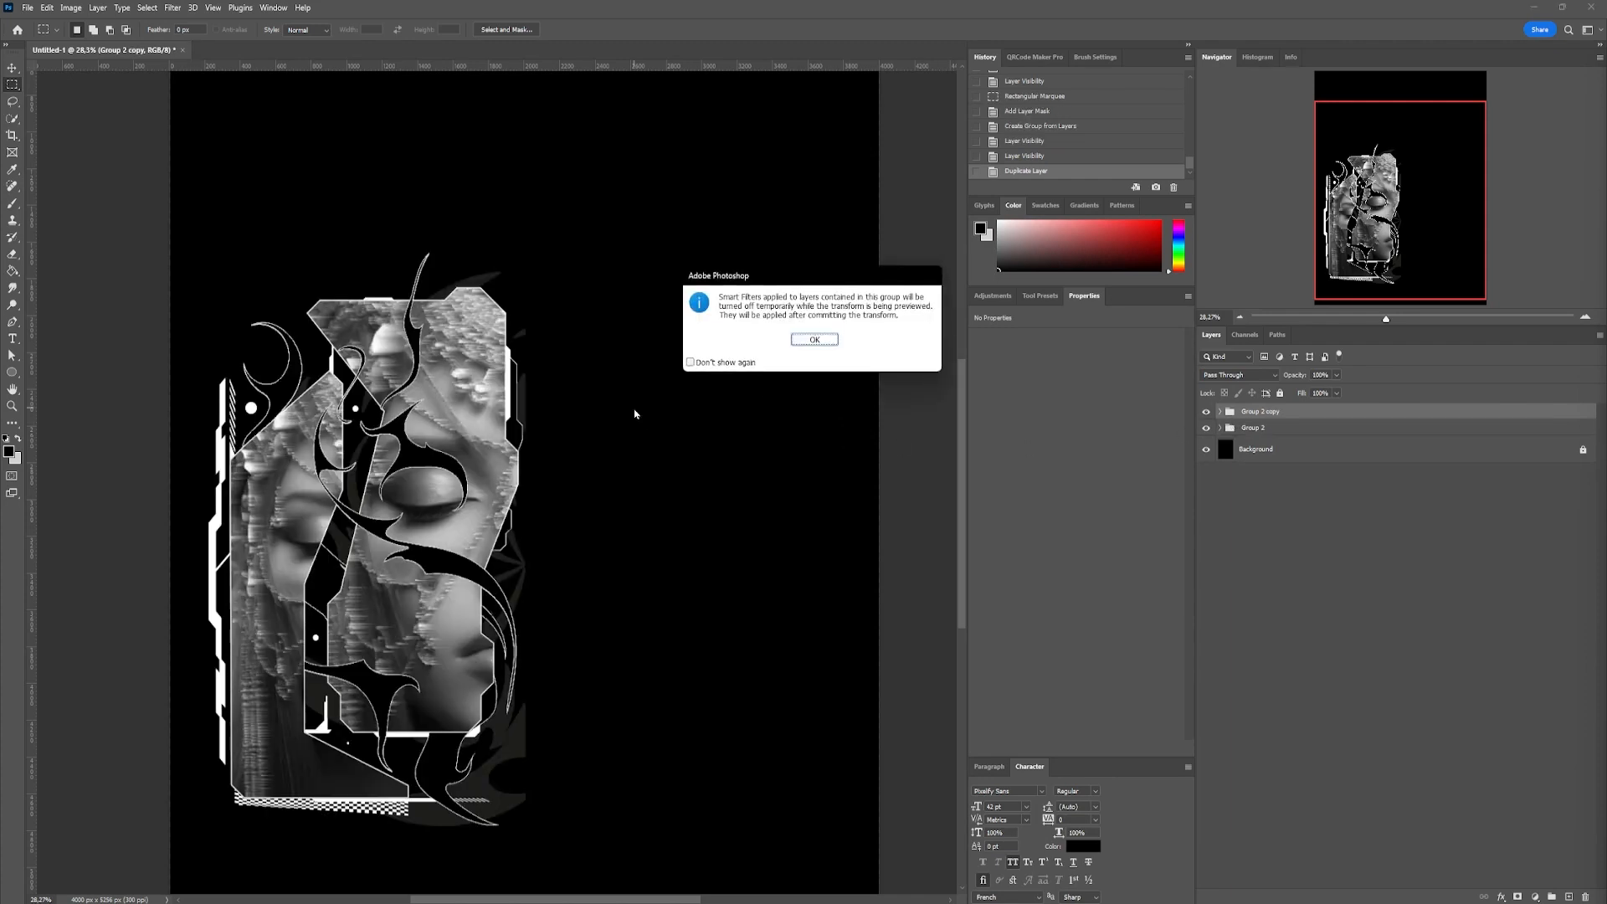
{"action": "key", "text": "Return"}
{"action": "right_click", "coordinate": [490, 383]}
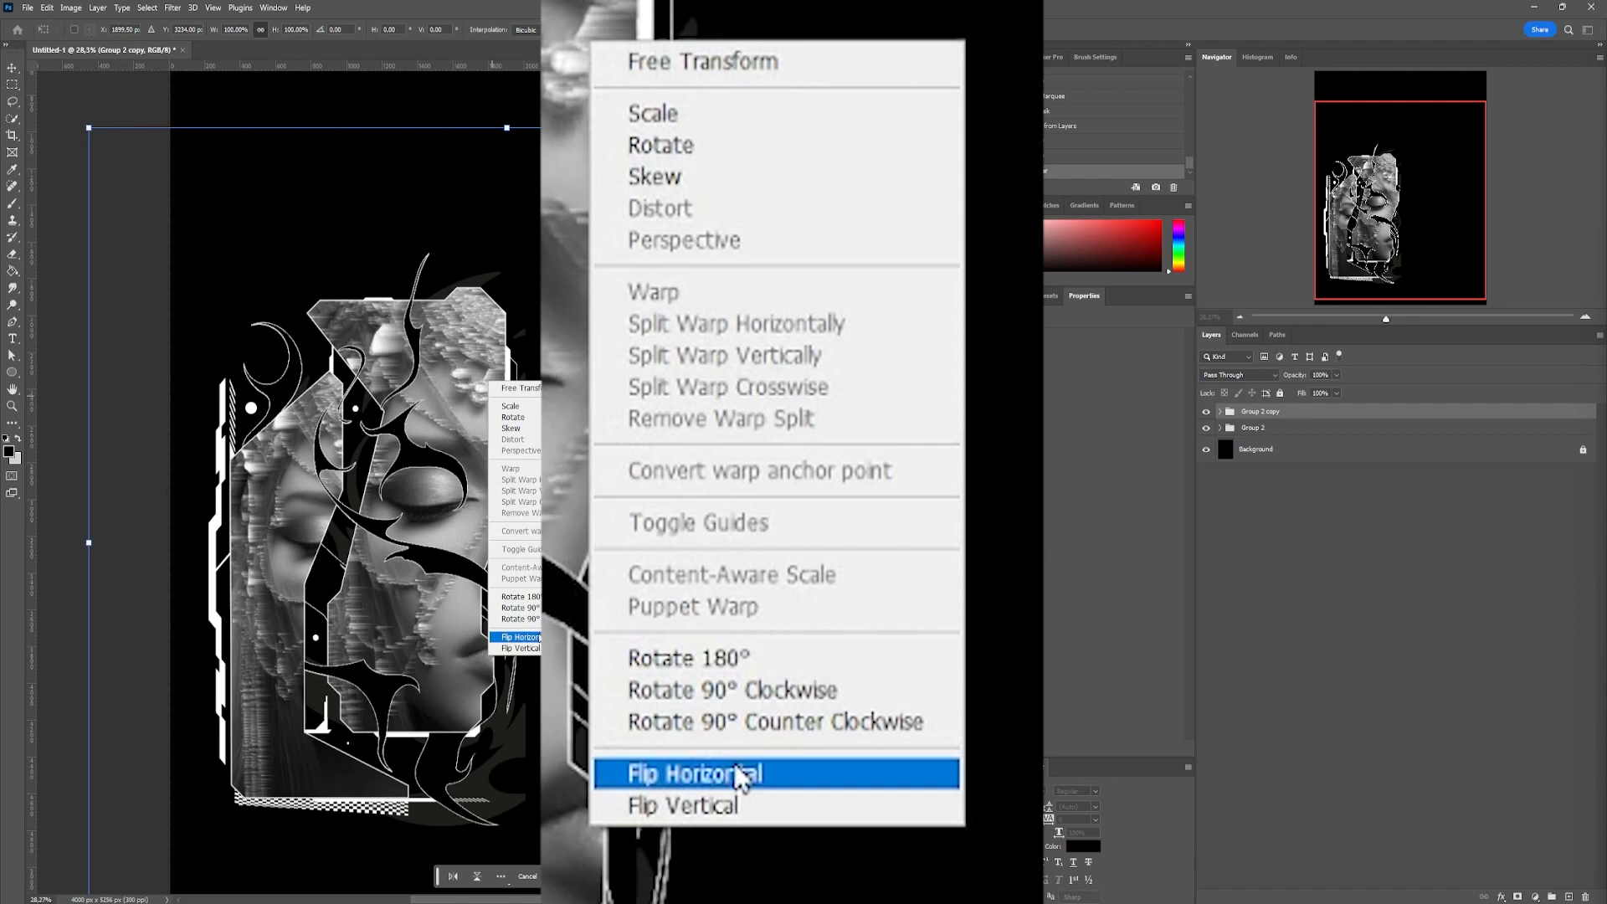
{"action": "left_click", "coordinate": [539, 638]}
{"action": "left_click_drag", "start_coordinate": [549, 535], "coordinate": [583, 540]}
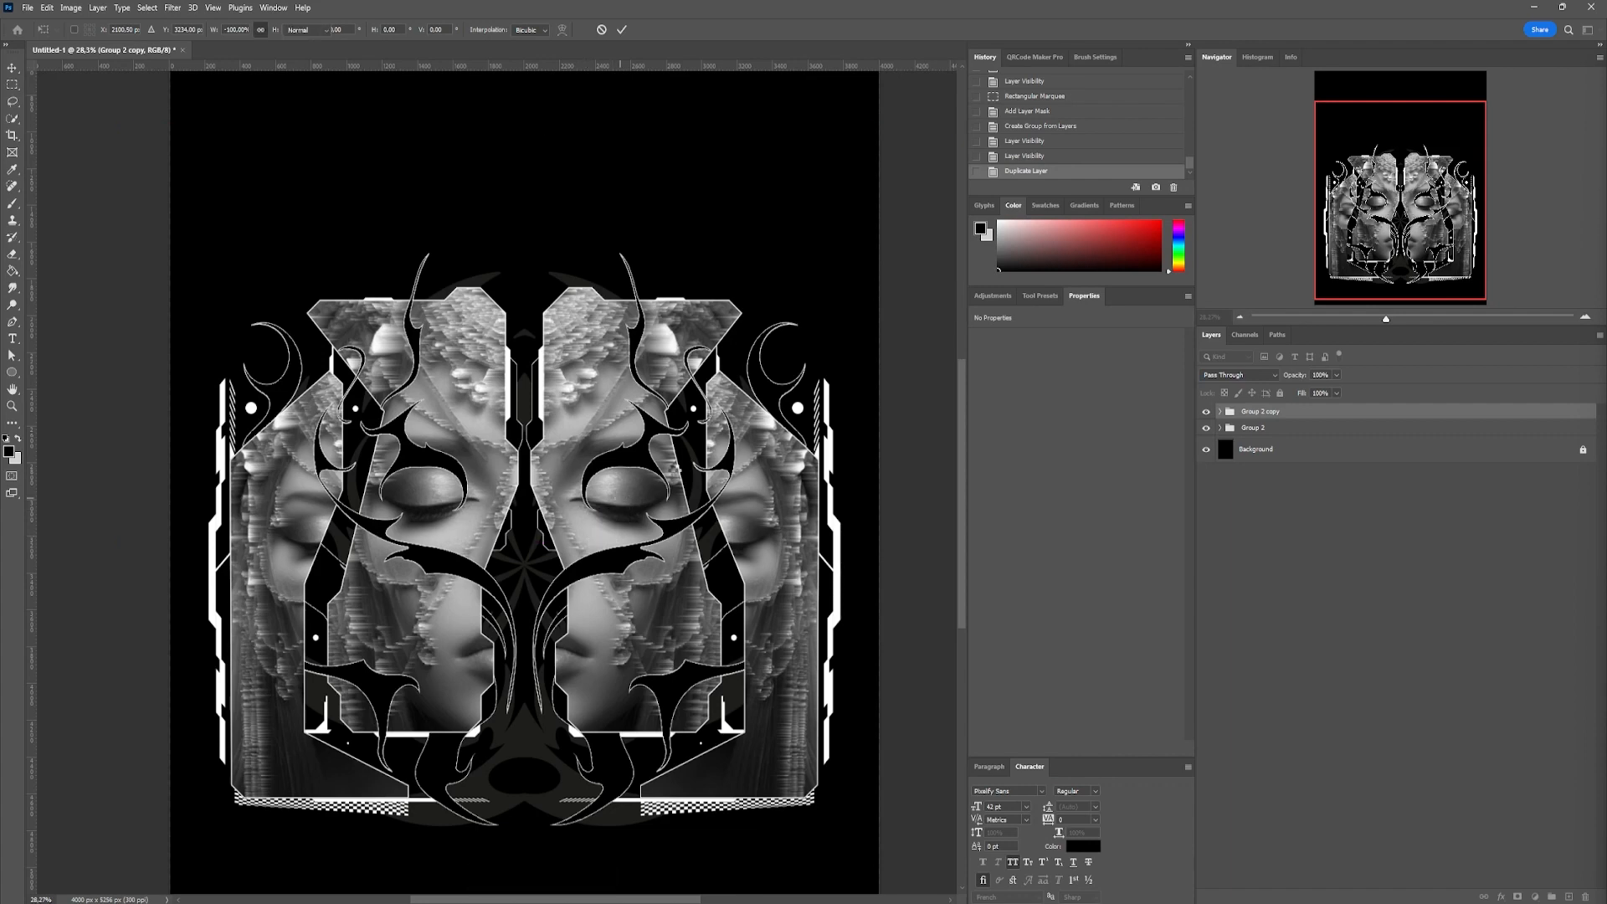
{"action": "key", "text": "m"}
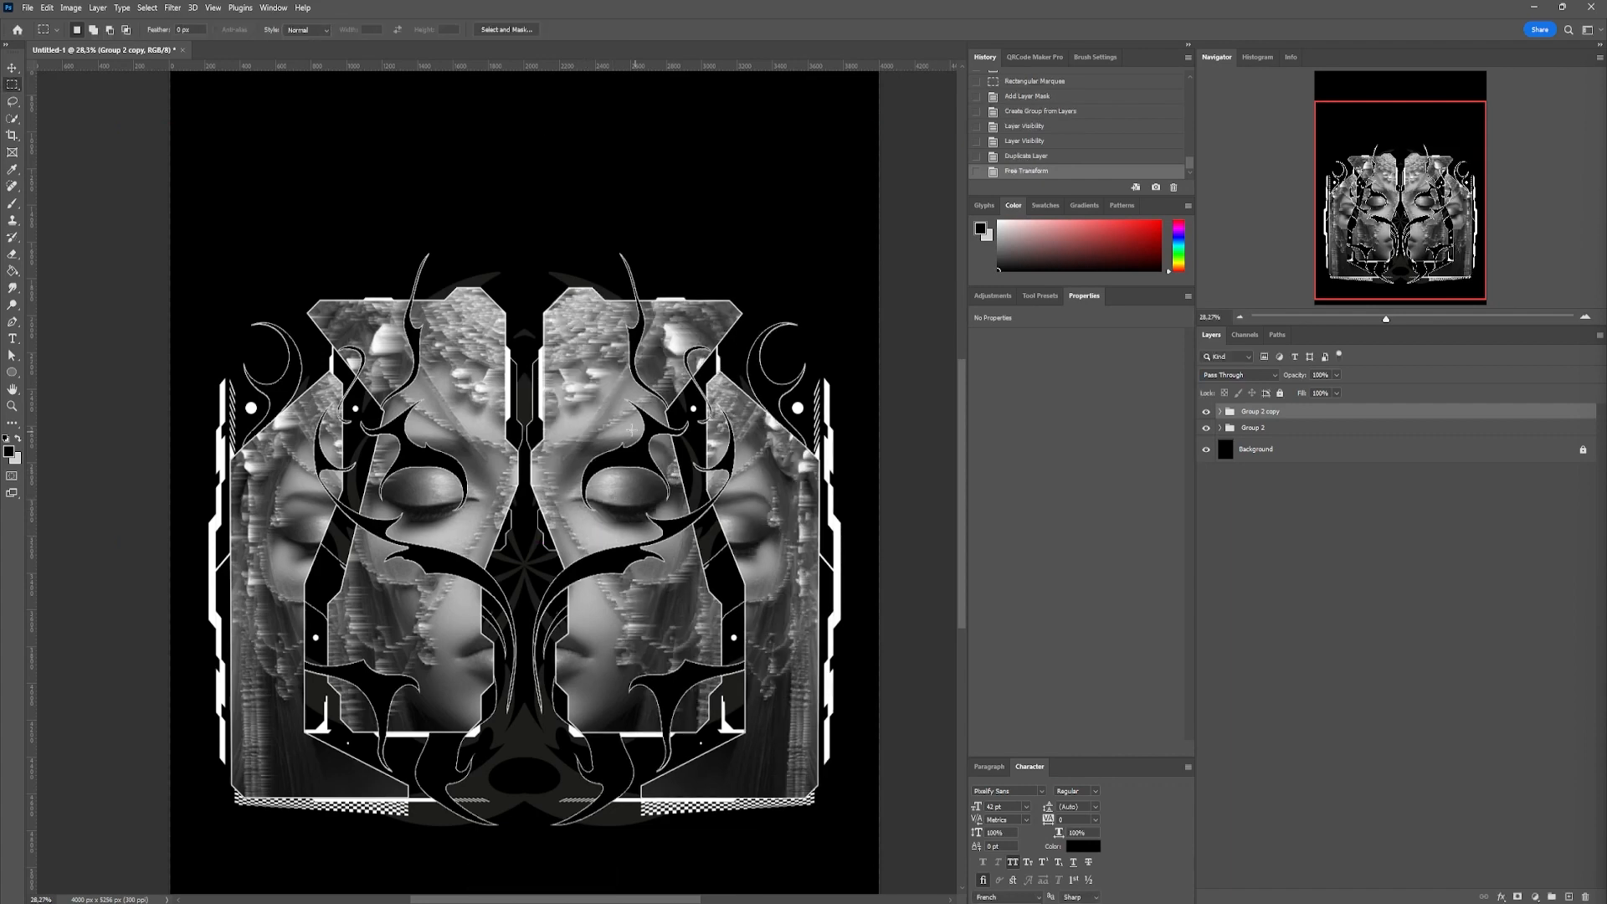
Clear all smart filters from the inner portrait in the mirrored group
{"action": "key", "text": "v"}
{"action": "left_click", "coordinate": [616, 413]}
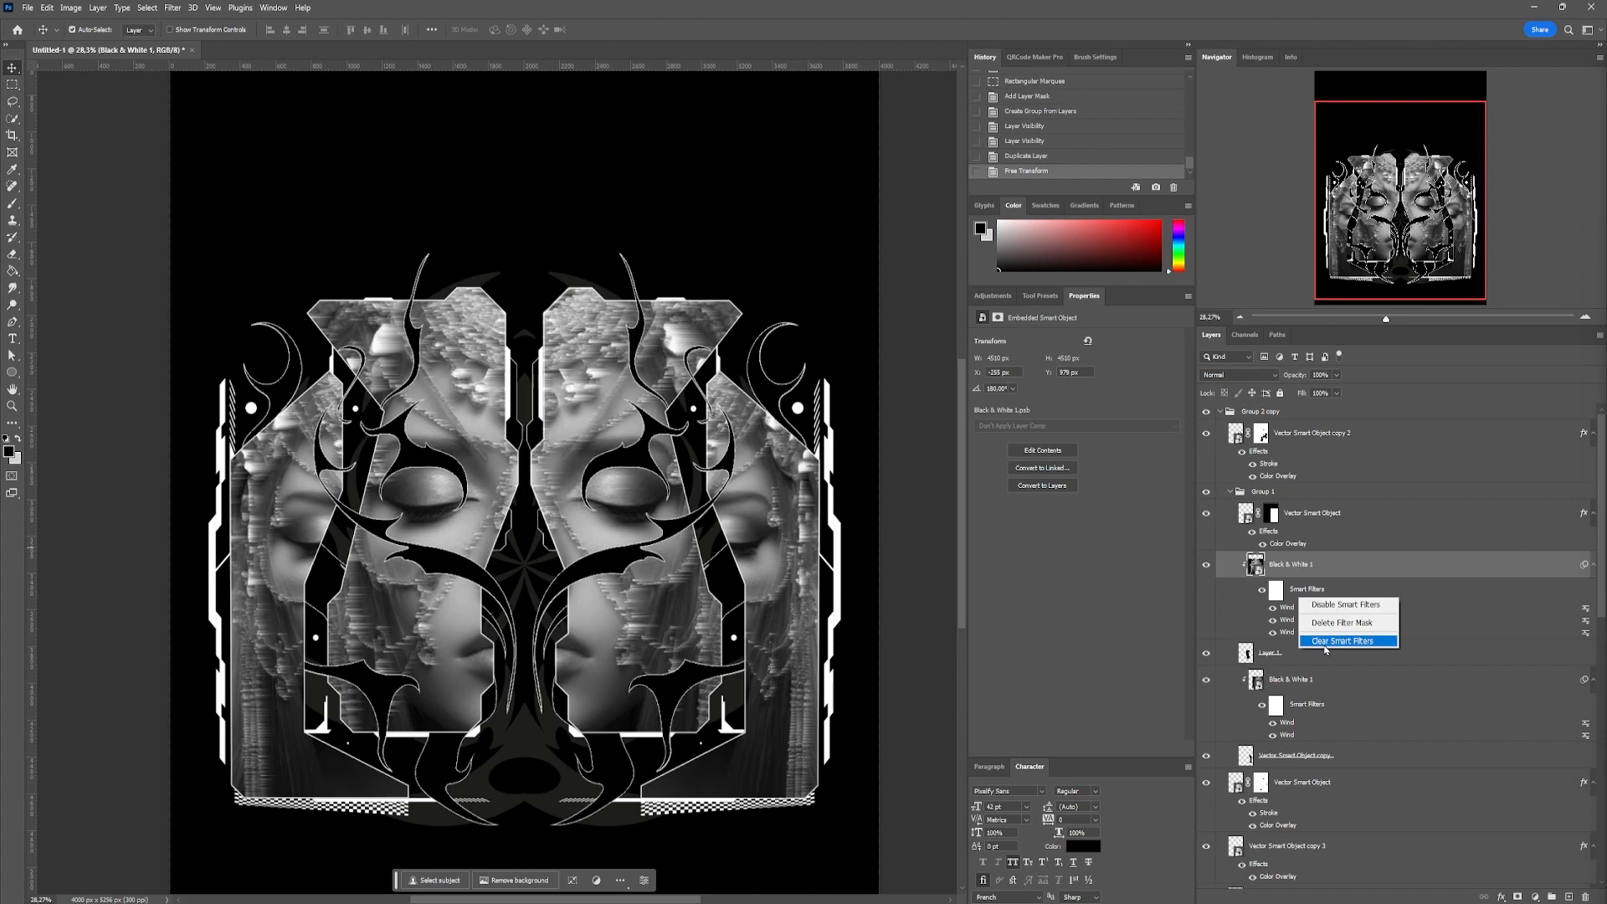
{"action": "left_click", "coordinate": [1343, 641]}
Apply the Wind filter three times to the inner right portrait, using the Wind method From the Right
{"action": "left_click", "coordinate": [172, 8]}
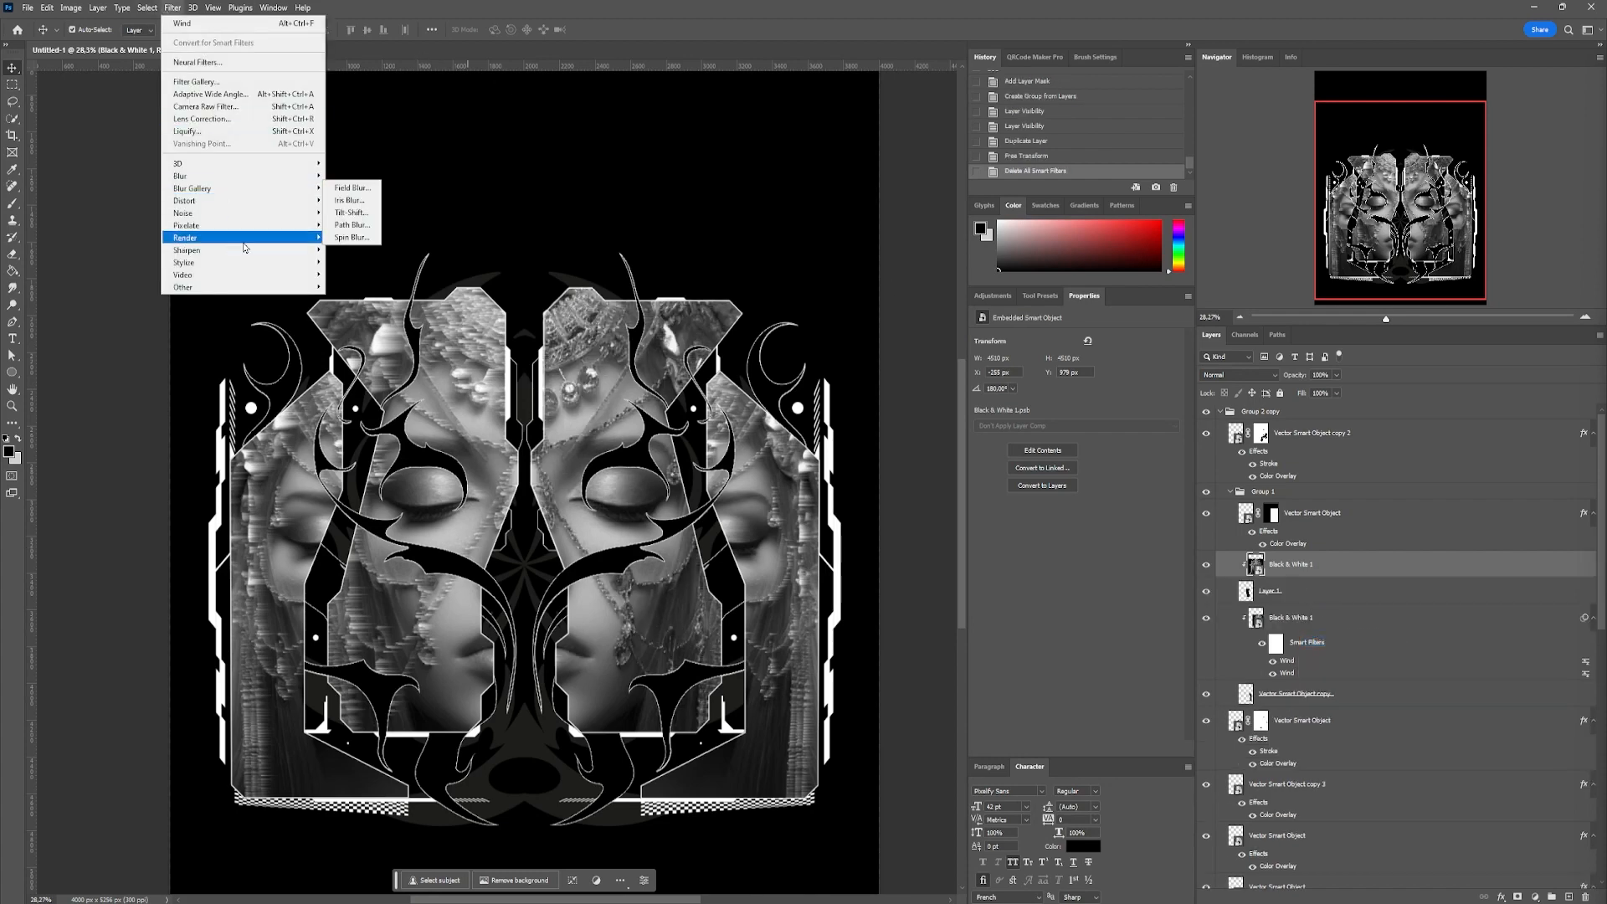
{"action": "left_click", "coordinate": [360, 363]}
{"action": "key", "text": "Return"}
{"action": "left_click", "coordinate": [172, 7]}
{"action": "left_click", "coordinate": [189, 22]}
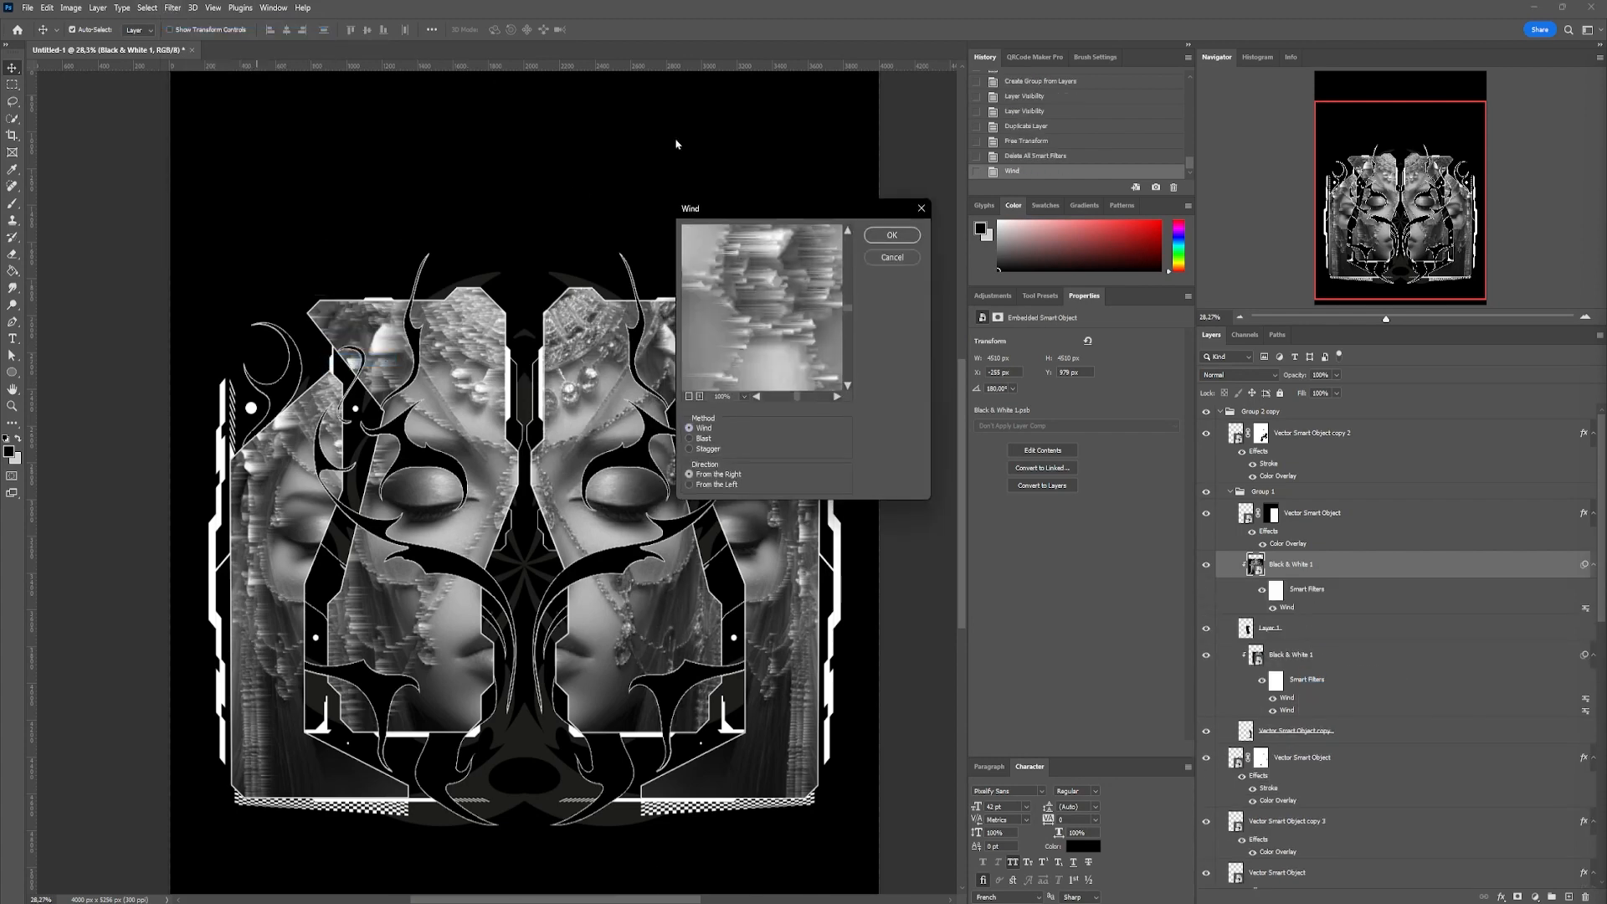
{"action": "key", "text": "Return"}
{"action": "left_click", "coordinate": [173, 7]}
{"action": "left_click", "coordinate": [189, 21]}
{"action": "key", "text": "Return"}
Edit the settings of both Wind smart filters on the outer right portrait
{"action": "left_click", "coordinate": [795, 534]}
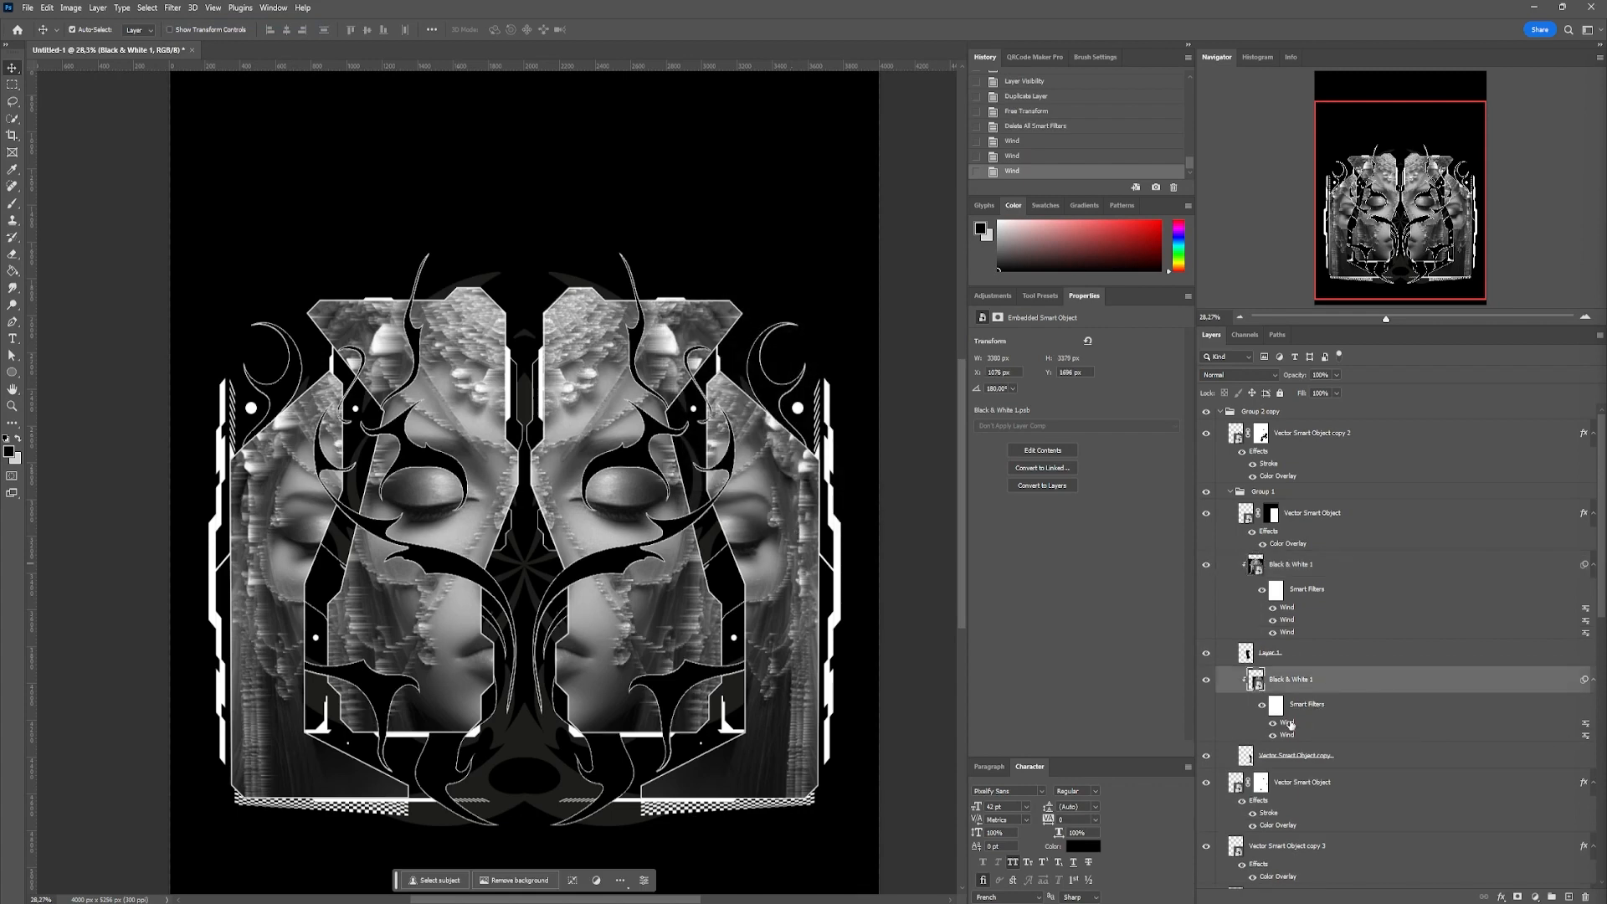
{"action": "double_click", "coordinate": [1290, 725]}
{"action": "left_click", "coordinate": [900, 237]}
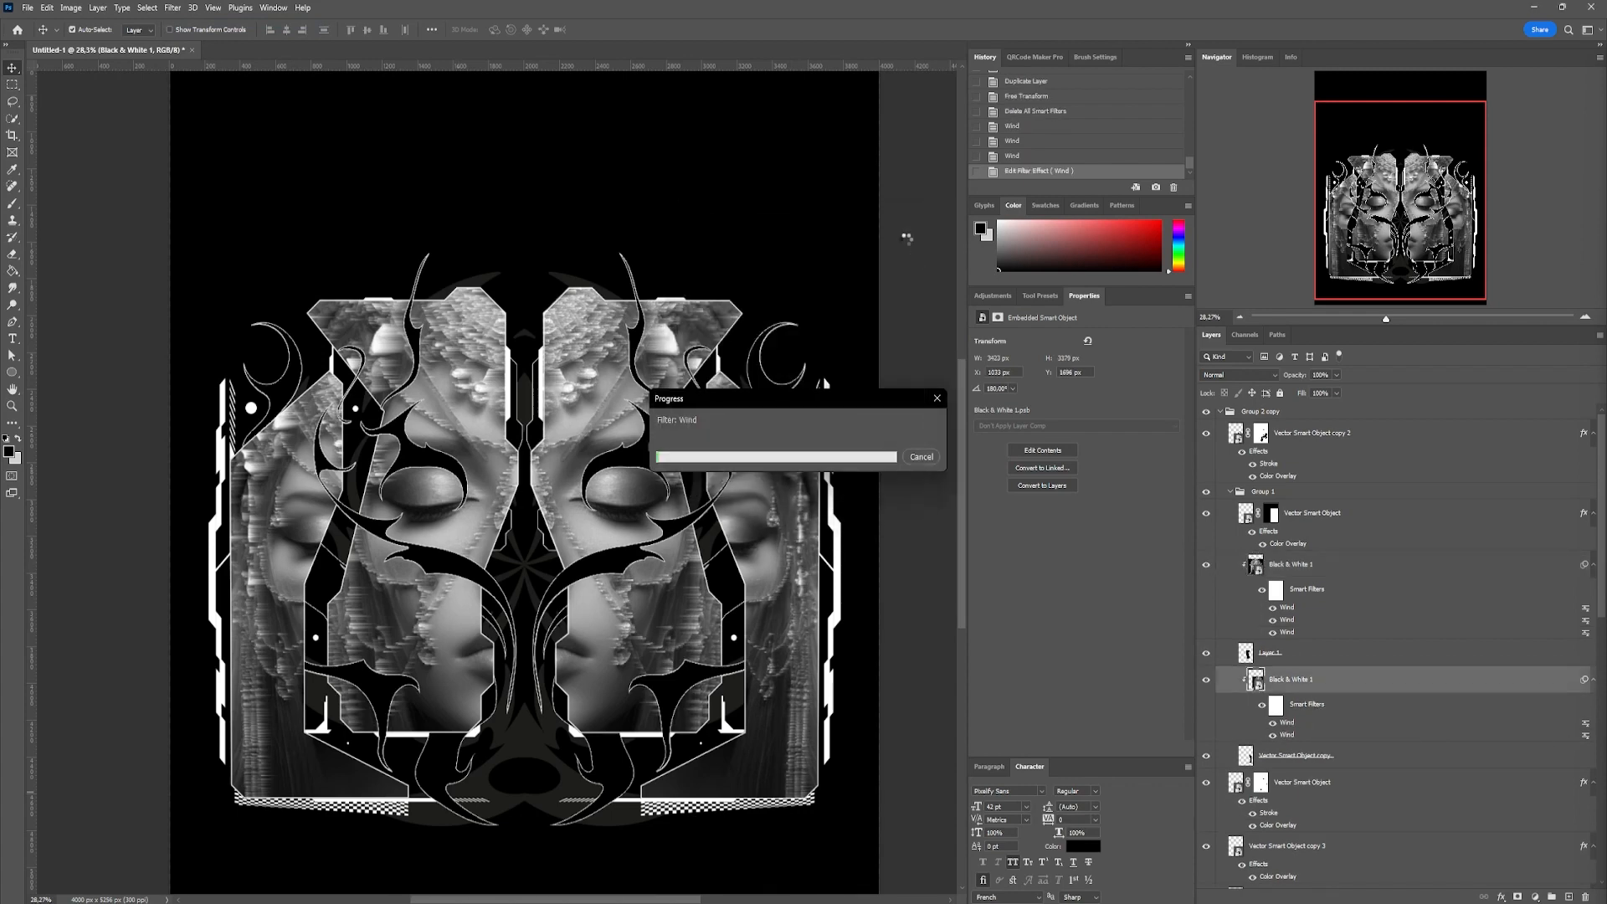
{"action": "left_click", "coordinate": [818, 219]}
Combine both mirrored groups into a single group named IMAGE
{"action": "scroll", "coordinate": [817, 219], "scroll_direction": "up", "scroll_amount": 1}
{"action": "scroll", "coordinate": [818, 220], "scroll_direction": "down", "scroll_amount": 2}
{"action": "key", "text": "ctrl+alt+a"}
{"action": "left_click", "coordinate": [1220, 412]}
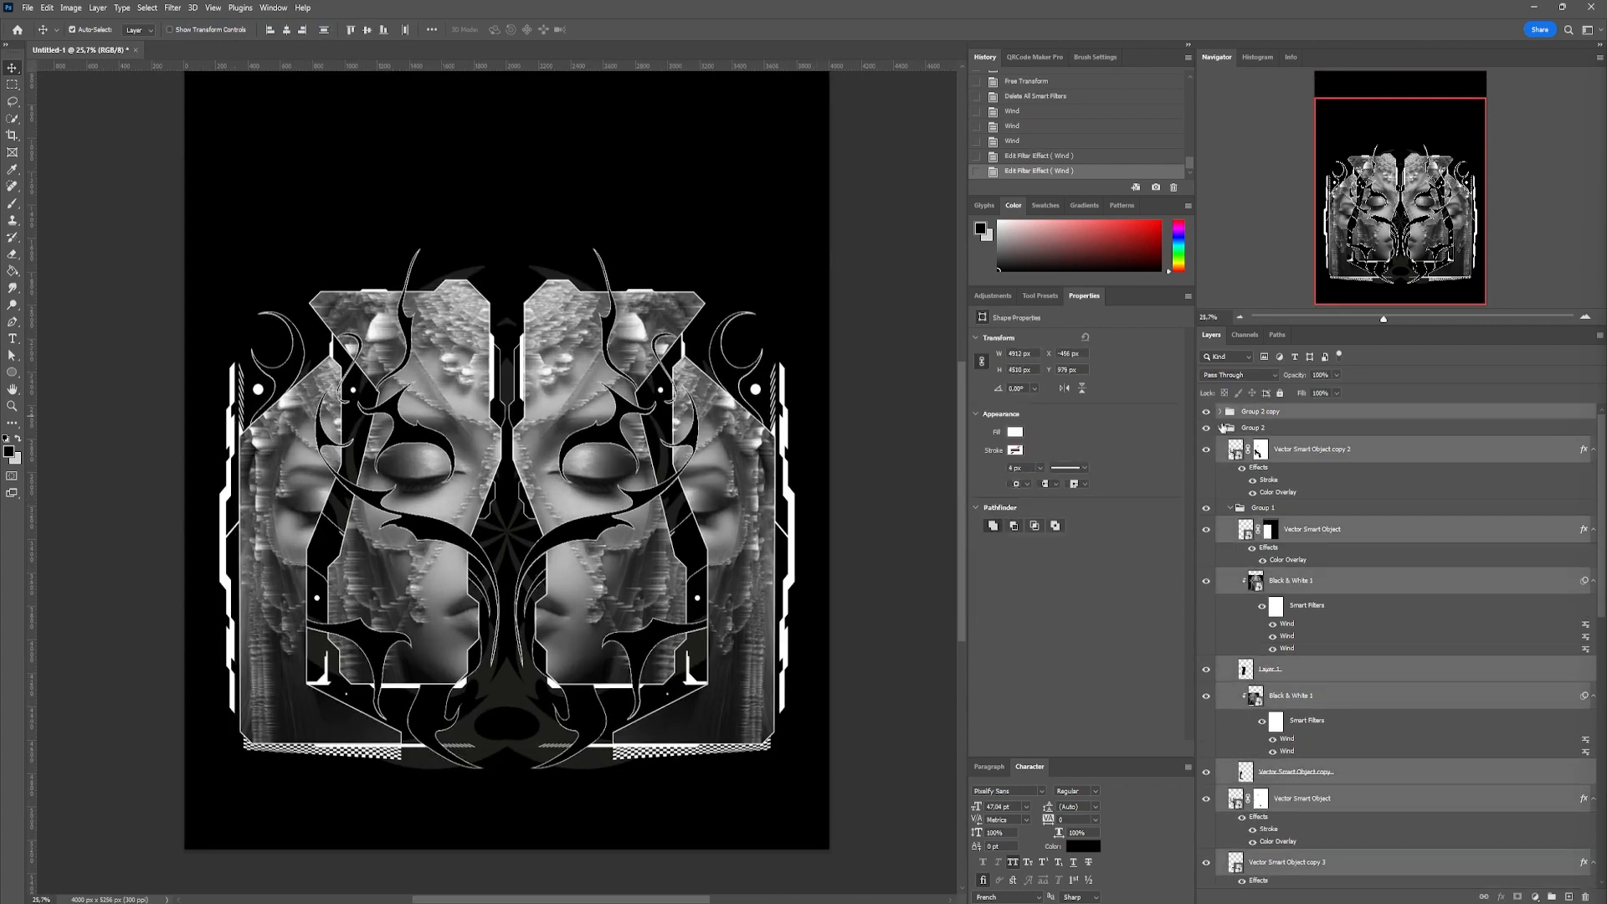
{"action": "left_click", "coordinate": [1221, 428]}
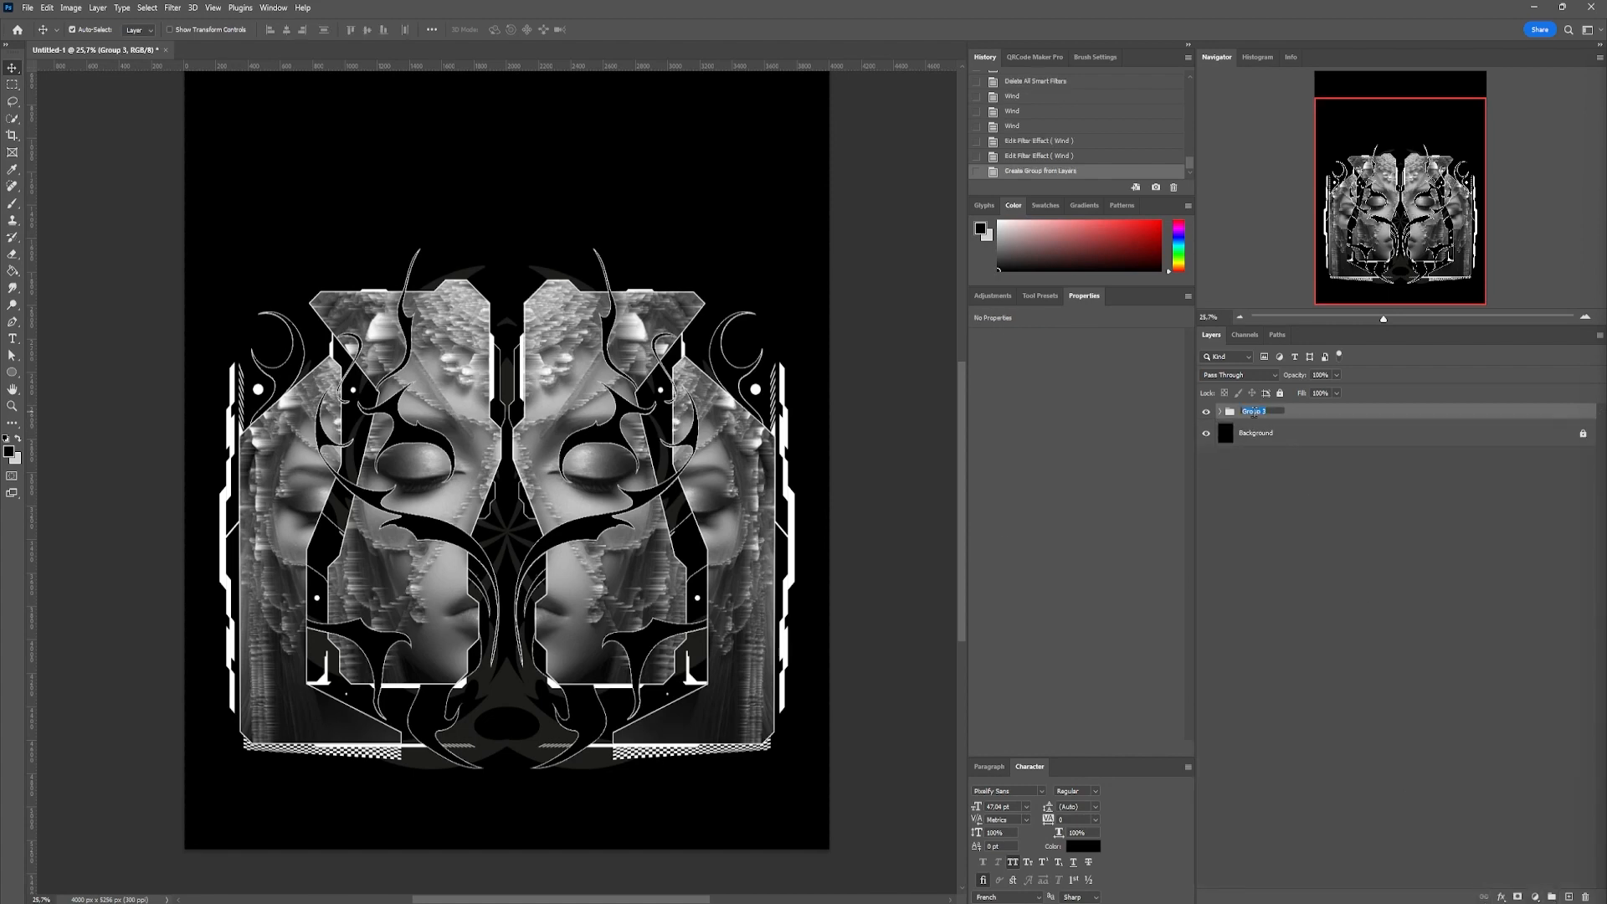
{"action": "key", "text": "Return"}
{"action": "left_click", "coordinate": [1206, 433]}
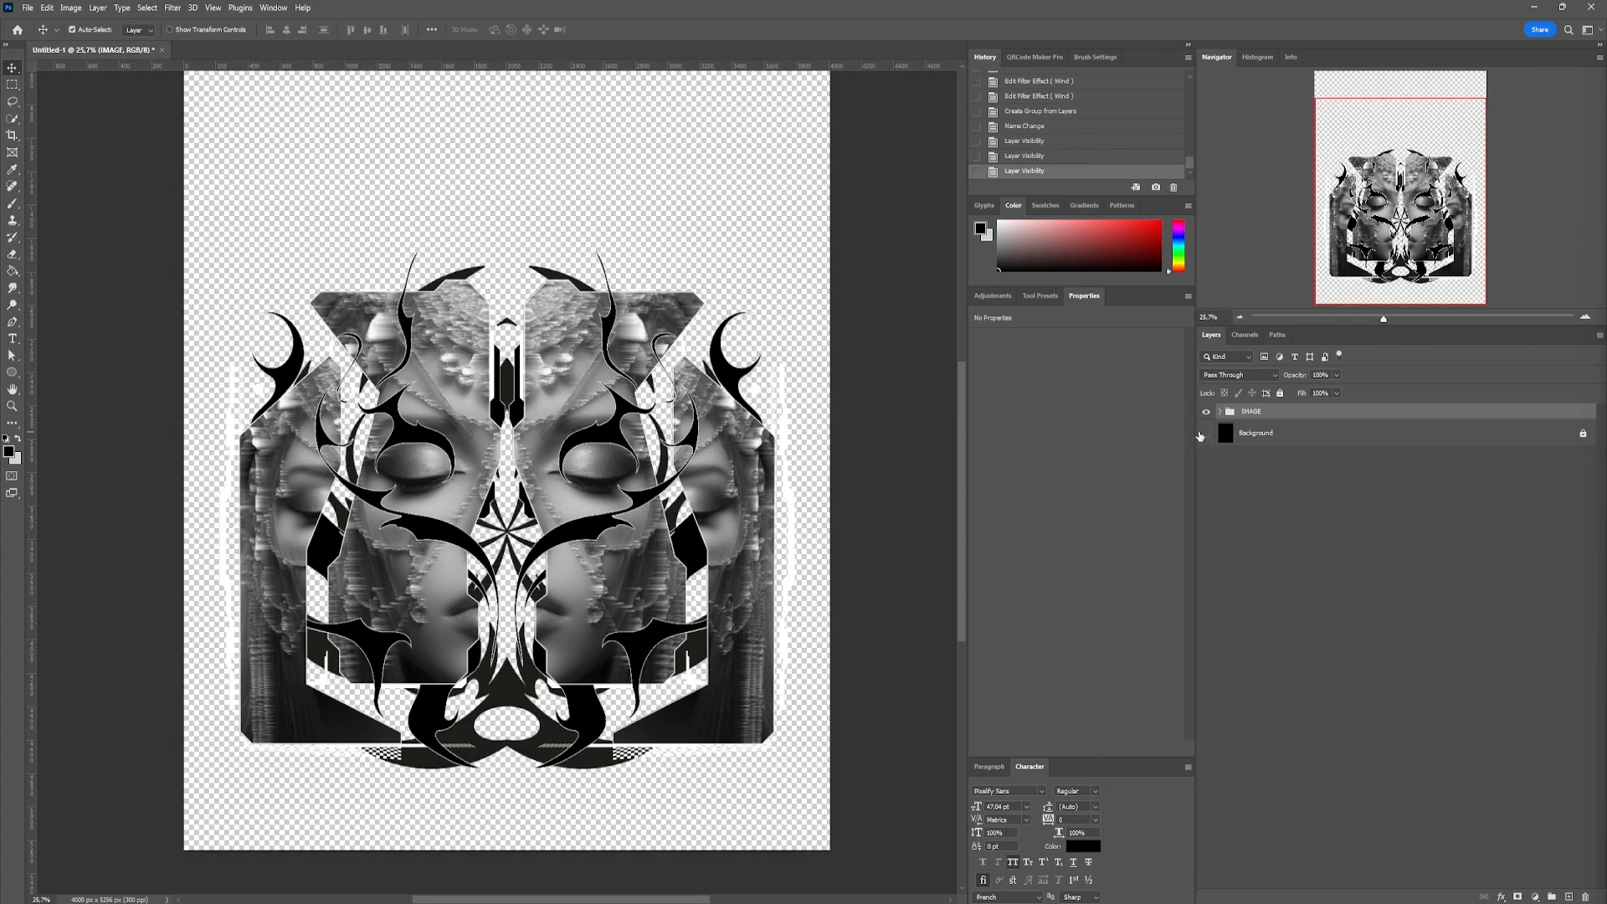
{"action": "left_click", "coordinate": [1206, 434]}
Shift the IMAGE group slightly lower on the canvas
{"action": "key", "text": "ctrl+t"}
{"action": "left_click_drag", "start_coordinate": [667, 468], "coordinate": [667, 484]}
{"action": "key", "text": "Return"}
Draw a black circle with a white stroke, about 479 px across, at the lower centre between the portraits
{"action": "scroll", "coordinate": [458, 807], "scroll_direction": "up", "scroll_amount": 4}
{"action": "left_click", "coordinate": [12, 372]}
{"action": "left_click", "coordinate": [140, 30]}
{"action": "left_click", "coordinate": [55, 69]}
{"action": "left_click", "coordinate": [185, 30]}
{"action": "left_click", "coordinate": [109, 69]}
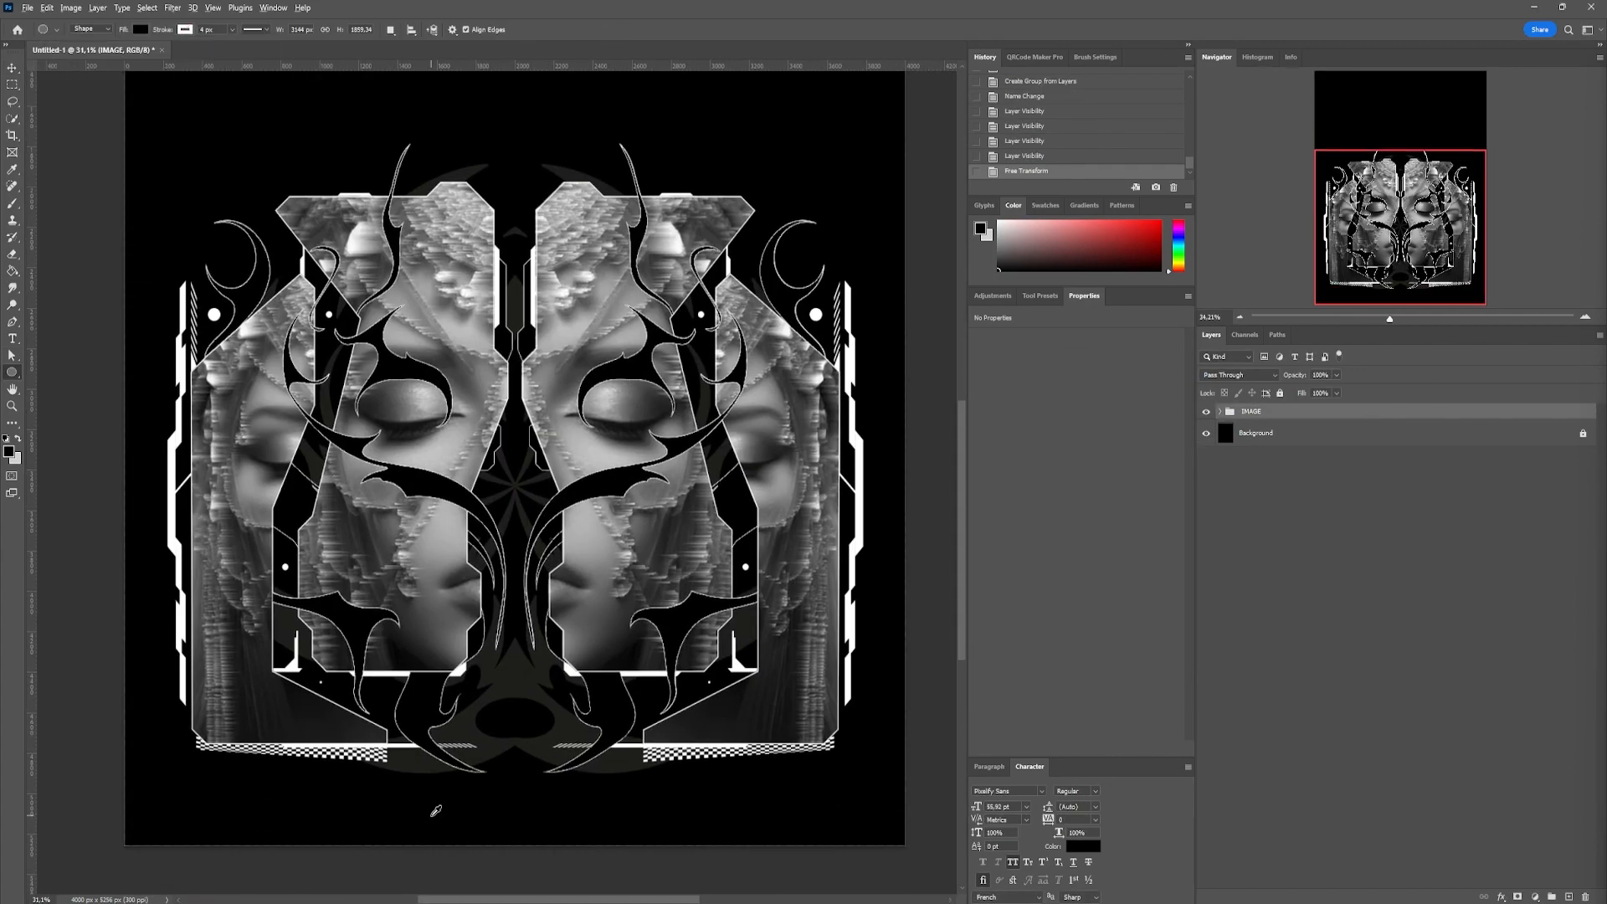
{"action": "scroll", "coordinate": [465, 828], "scroll_direction": "up", "scroll_amount": 6}
{"action": "left_click_drag", "start_coordinate": [466, 532], "coordinate": [629, 699]}
Try to move the circle's layer into the IMAGE group
{"action": "key", "text": "v"}
{"action": "left_click_drag", "start_coordinate": [1227, 446], "coordinate": [1262, 453]}
{"action": "key", "text": "ctrl+z"}
{"action": "key", "text": "ctrl+z"}
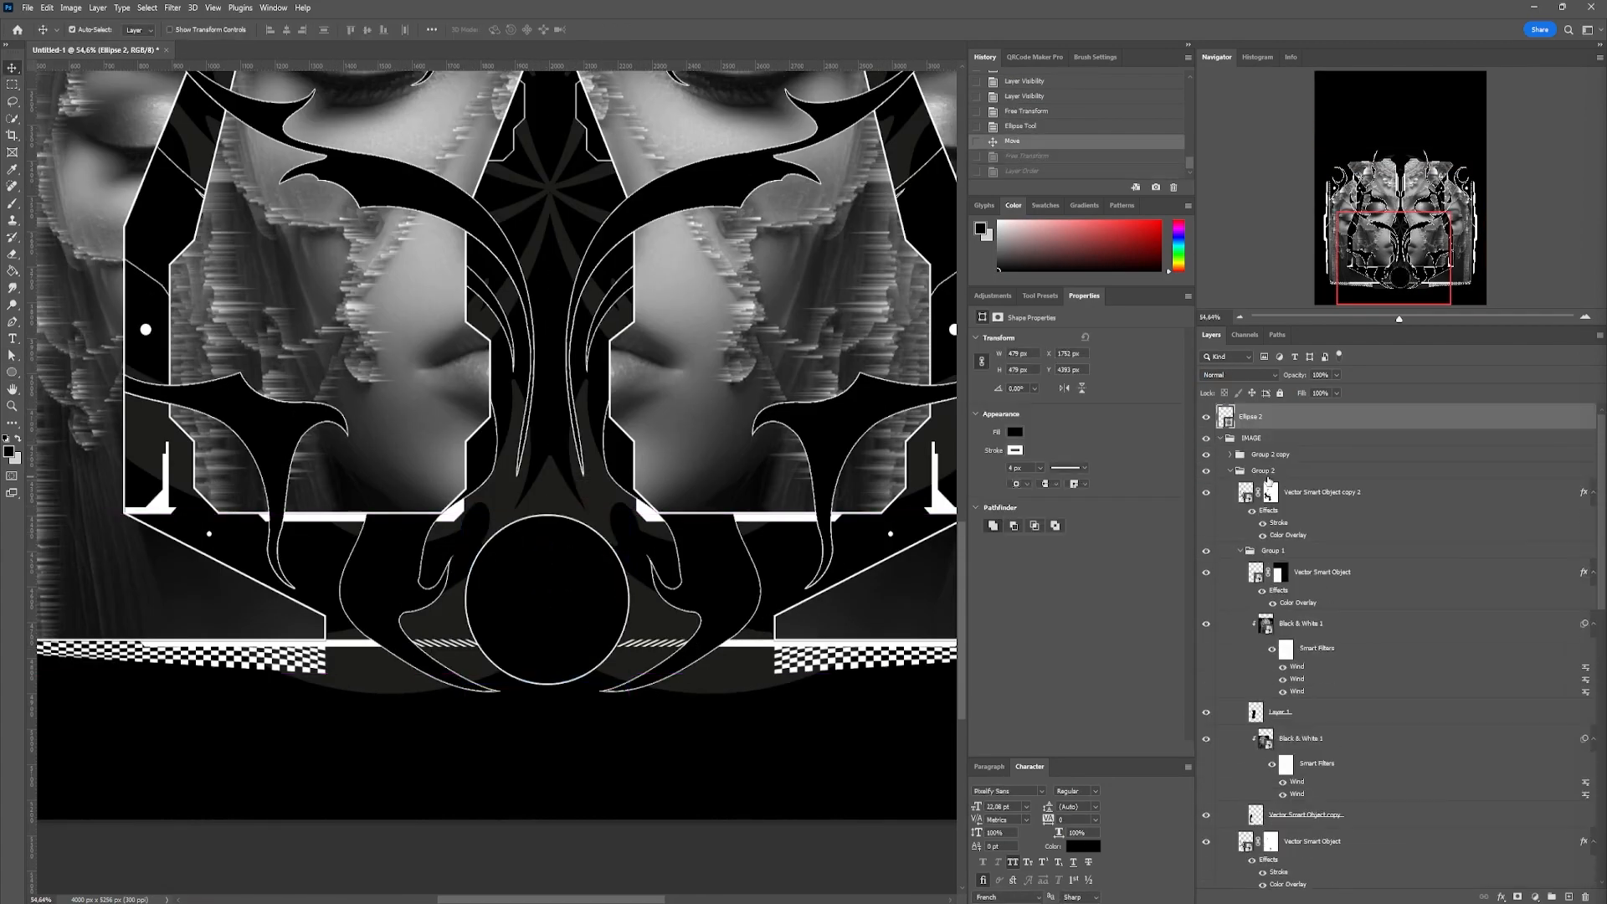
Centre the circle horizontally and place a pinwheel swirl with a white Color Overlay inside it
{"action": "left_click", "coordinate": [716, 566], "text": "shift"}
{"action": "key", "text": "y"}
{"action": "left_click", "coordinate": [581, 619]}
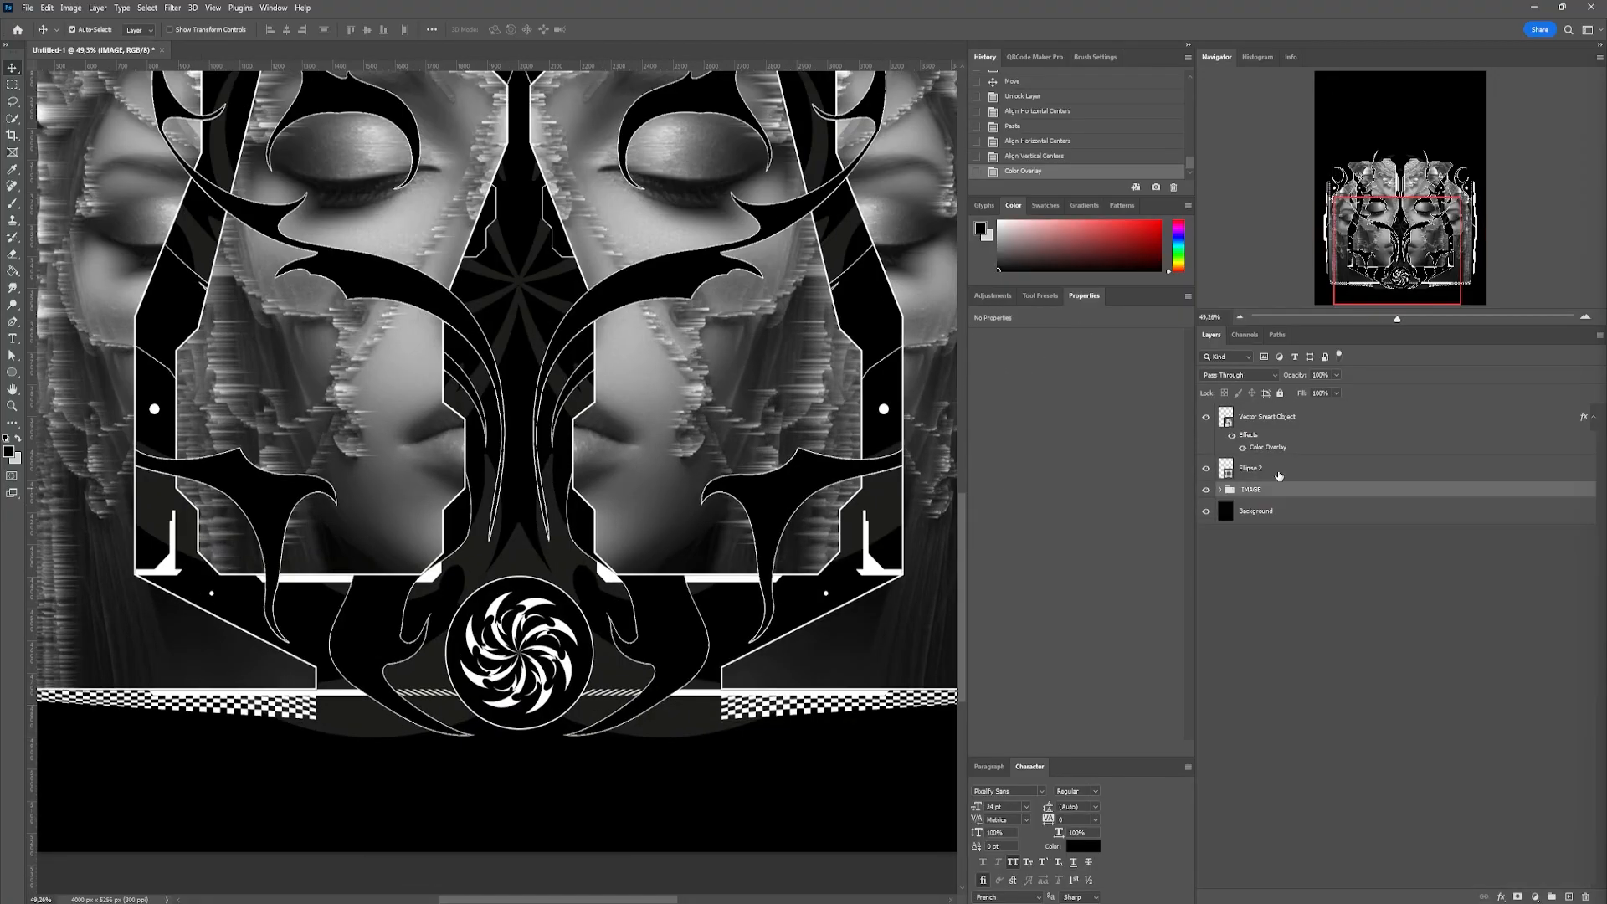
Fit a stroked black crescent below the circle behind the IMAGE group, with a mirrored duplicate on the opposite side
{"action": "left_click_drag", "start_coordinate": [787, 701], "coordinate": [736, 676]}
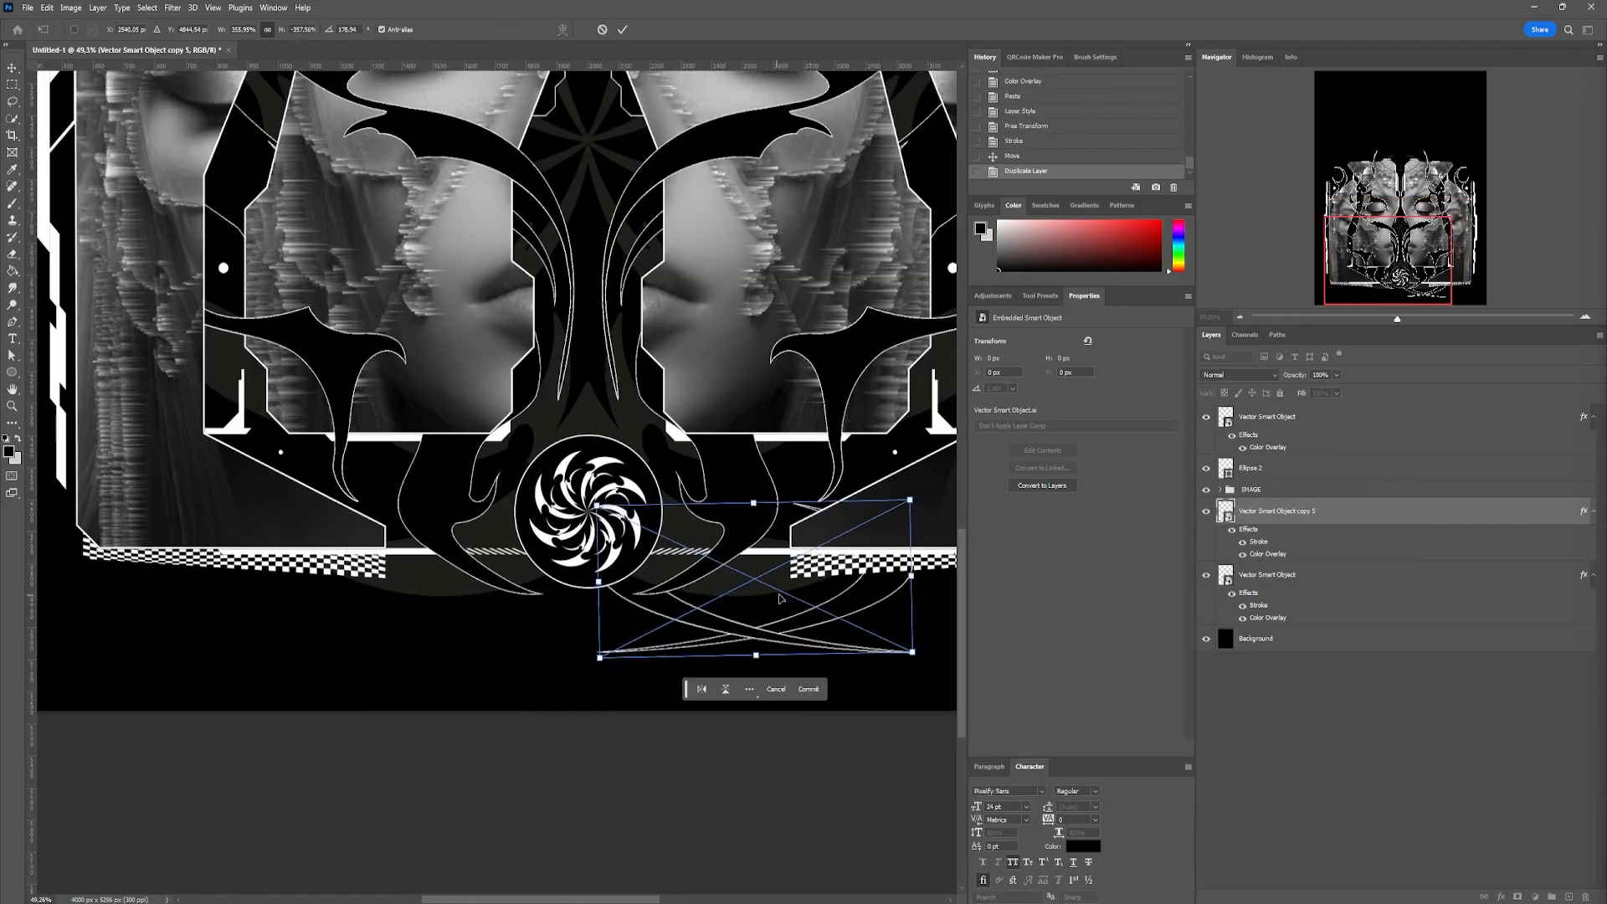
{"action": "left_click_drag", "start_coordinate": [827, 603], "coordinate": [833, 603]}
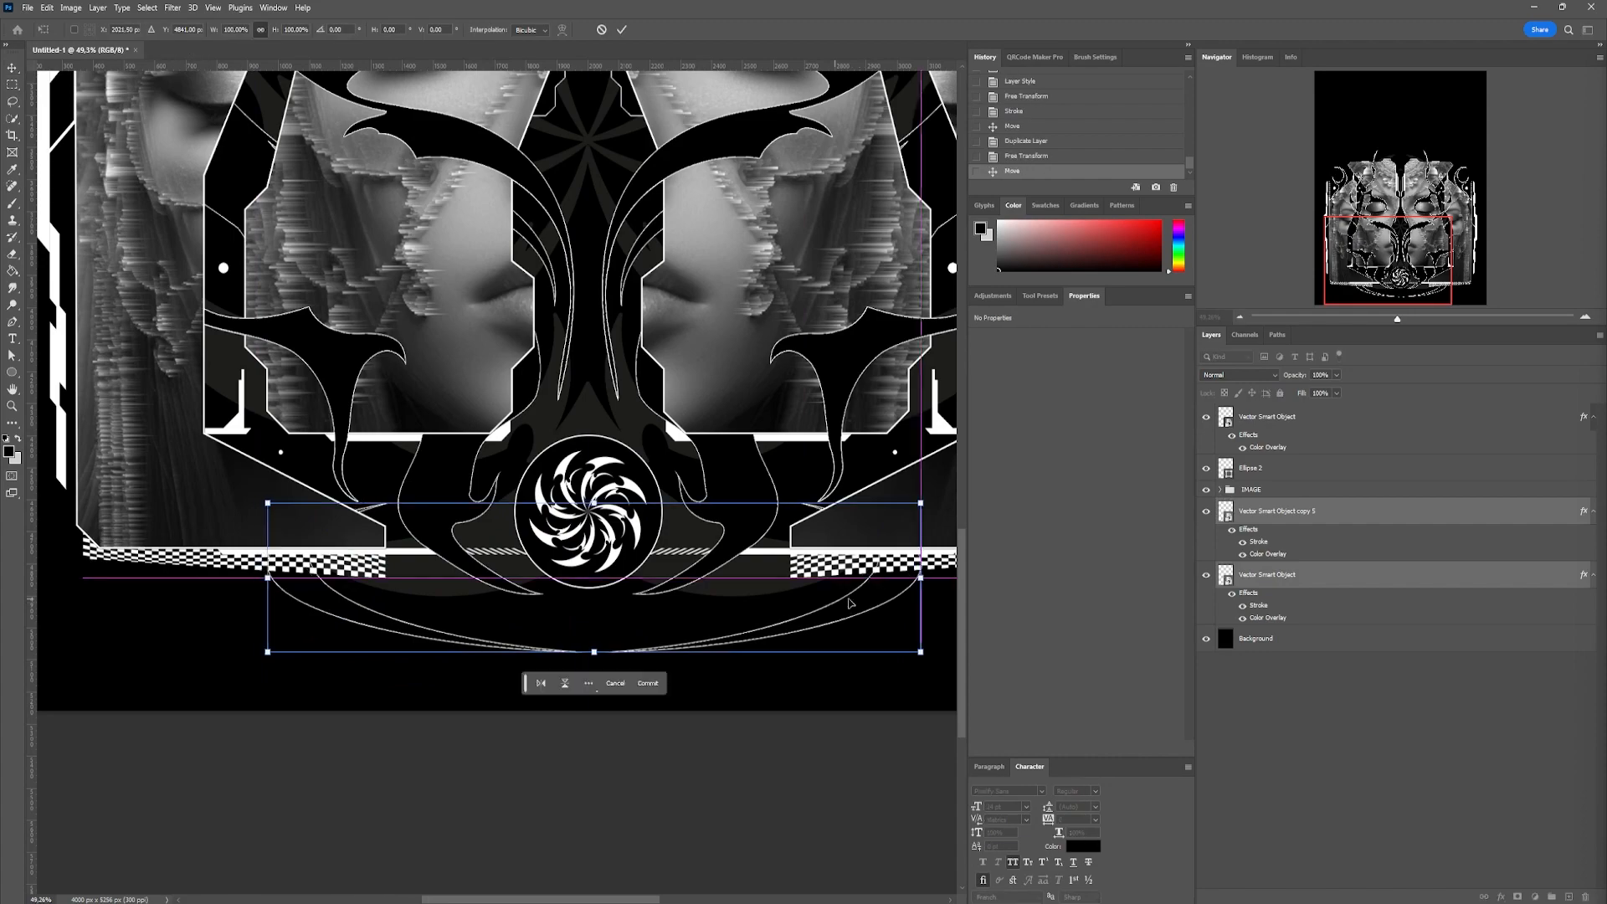
{"action": "key", "text": "Return"}
Reposition the circle together with its pinwheel just above the paired crescents
{"action": "left_click", "coordinate": [619, 536]}
{"action": "left_click", "coordinate": [653, 543], "text": "shift"}
{"action": "left_click_drag", "start_coordinate": [653, 549], "coordinate": [656, 576]}
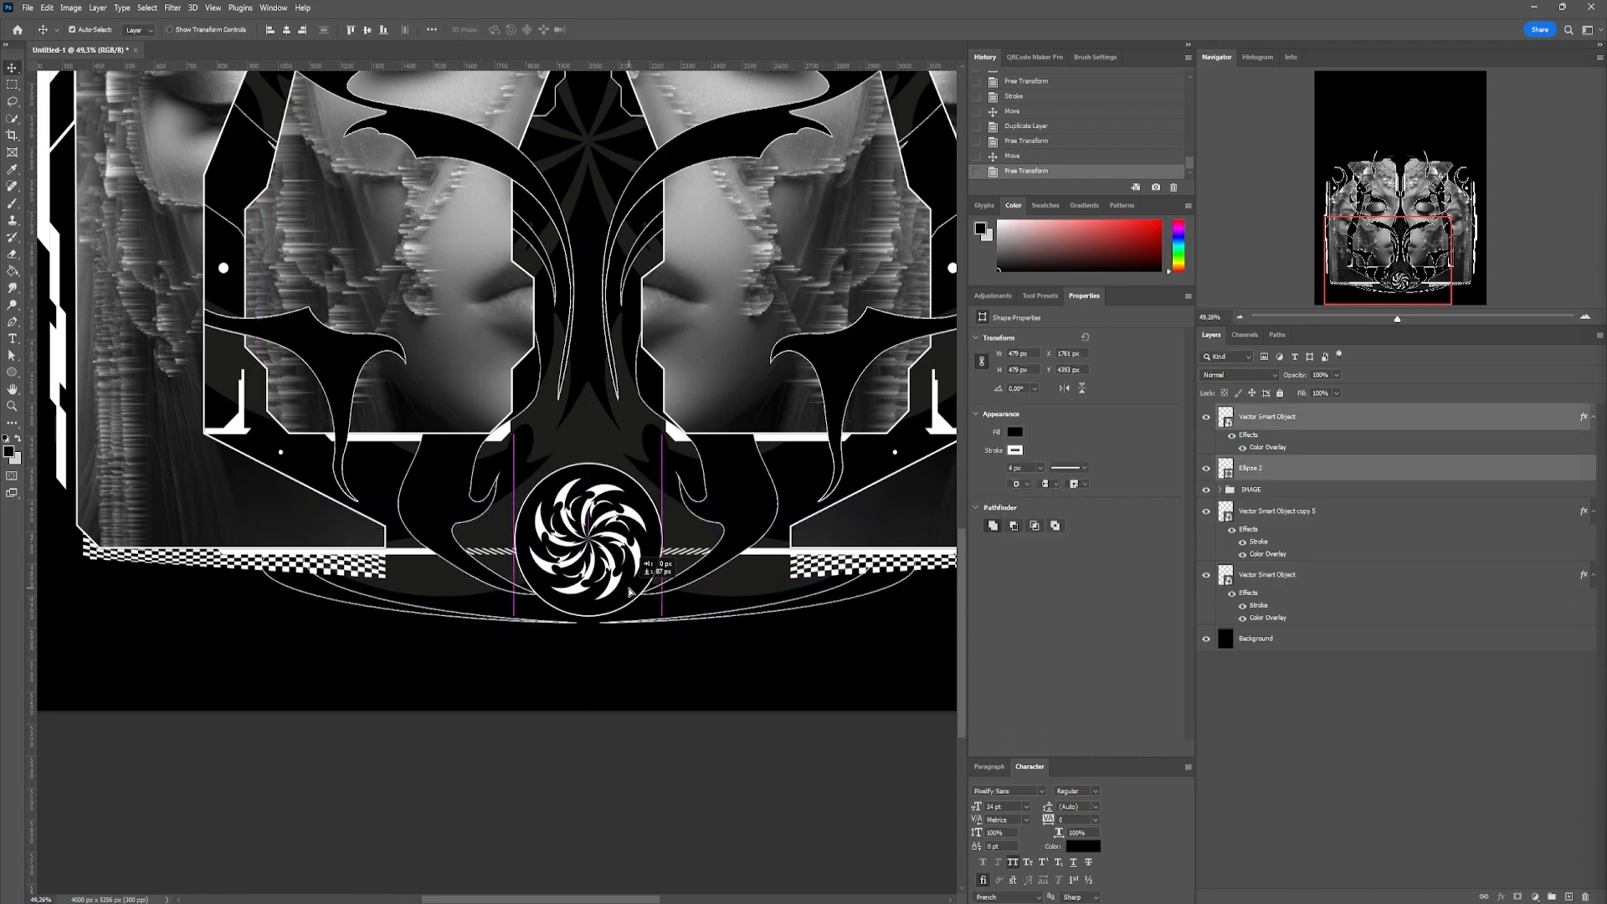
{"action": "left_click_drag", "start_coordinate": [368, 728], "coordinate": [631, 616]}
{"action": "left_click", "coordinate": [647, 577]}
Draw a long rectangular bar near the canvas's lower left edge with a grey fill and no stroke
{"action": "scroll", "coordinate": [712, 432], "scroll_direction": "down", "scroll_amount": 6}
{"action": "mouse_move", "coordinate": [712, 432]}
{"action": "left_mouse_down"}
{"action": "mouse_move", "coordinate": [563, 688]}
{"action": "mouse_move", "coordinate": [575, 633]}
{"action": "left_mouse_up"}
{"action": "left_click", "coordinate": [1327, 423]}
{"action": "left_click", "coordinate": [1305, 639]}
{"action": "mouse_move", "coordinate": [152, 757]}
{"action": "left_mouse_down"}
{"action": "mouse_move", "coordinate": [861, 767]}
{"action": "mouse_move", "coordinate": [452, 774]}
{"action": "mouse_move", "coordinate": [387, 811]}
{"action": "mouse_move", "coordinate": [519, 633]}
{"action": "left_mouse_up"}
{"action": "left_click", "coordinate": [1014, 450]}
{"action": "left_click", "coordinate": [989, 475]}
{"action": "left_click", "coordinate": [1014, 432]}
{"action": "left_click", "coordinate": [1140, 457]}
Resize and position the grey bar against the canvas's left edge, below the crescents
{"action": "key", "text": "v"}
{"action": "left_click", "coordinate": [366, 732]}
{"action": "key", "text": "ctrl+t"}
{"action": "key", "text": "Return"}
Paste the triple-star ornament over the inner end of the grey bar
{"action": "scroll", "coordinate": [469, 753], "scroll_direction": "up", "scroll_amount": 4}
{"action": "left_click", "coordinate": [427, 843]}
{"action": "key", "text": "ctrl+v"}
{"action": "left_click_drag", "start_coordinate": [497, 387], "coordinate": [538, 633]}
{"action": "key", "text": "Return"}
Give the triple-star ornament a black Color Overlay and fit it to the bar's end
{"action": "double_click", "coordinate": [1373, 638]}
{"action": "left_click", "coordinate": [946, 615]}
{"action": "left_click", "coordinate": [1369, 462]}
{"action": "key", "text": "ctrl+t"}
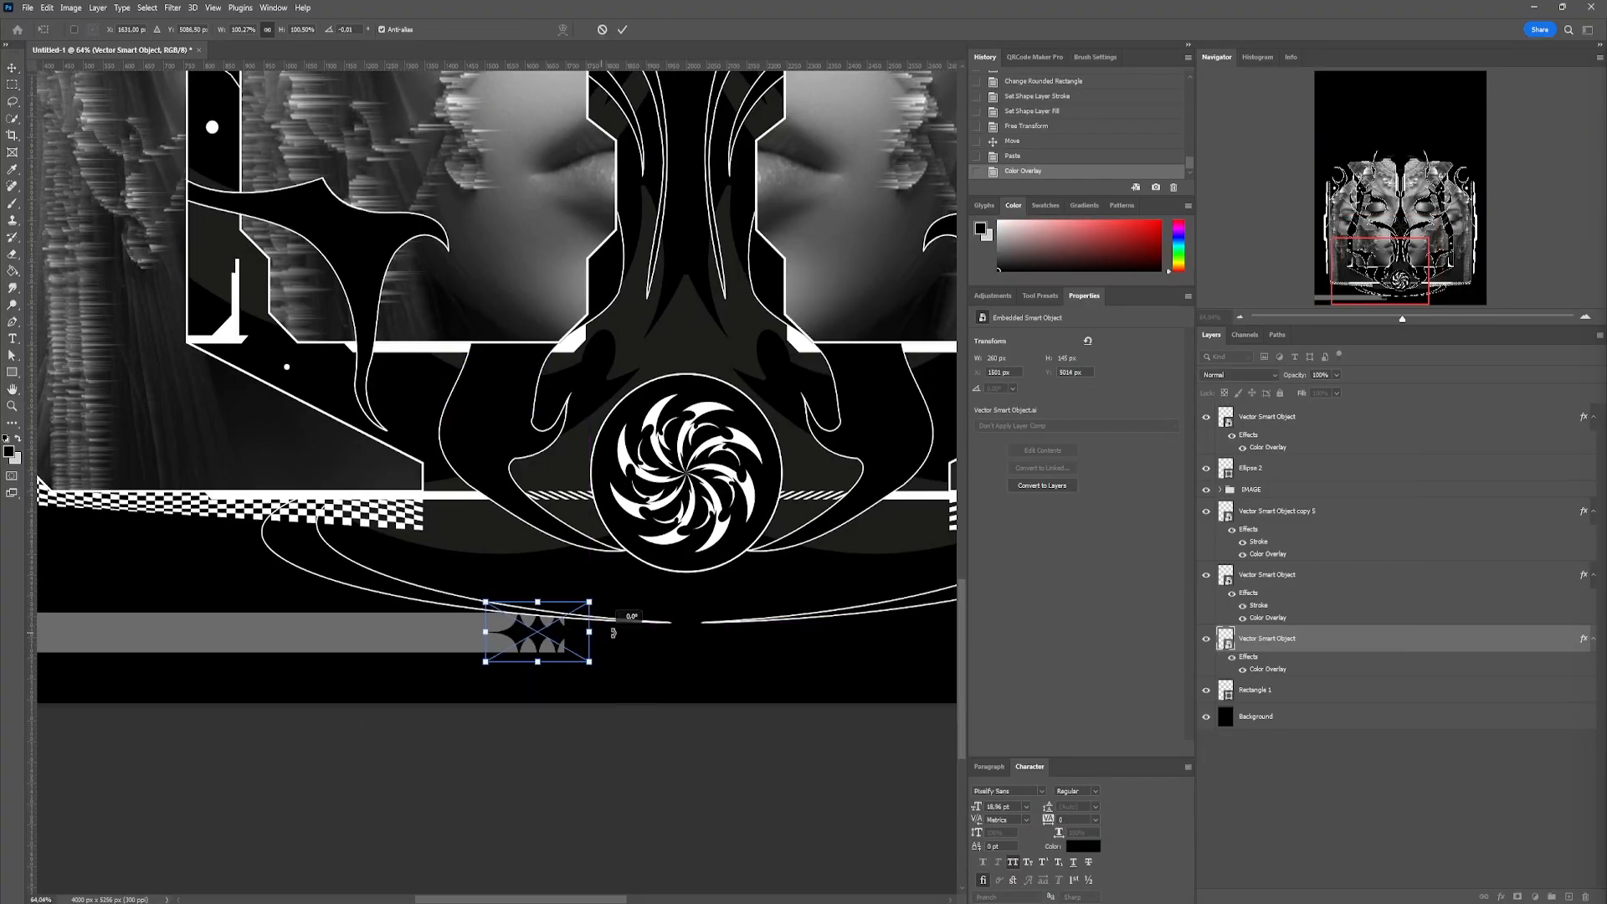
{"action": "key", "text": "Return"}
Switch to Illustrator, copy the wide curved four-pointed star, and return to Photoshop
{"action": "key", "text": "alt+Tab"}
{"action": "left_click", "coordinate": [544, 735]}
{"action": "key", "text": "ctrl+c"}
{"action": "key", "text": "alt+Tab"}
Paste the curved four-pointed star, move its layer below the grey bar, and transform it into place
{"action": "key", "text": "ctrl+v"}
{"action": "scroll", "coordinate": [276, 725], "scroll_direction": "up", "scroll_amount": 6}
{"action": "left_click_drag", "start_coordinate": [1290, 639], "coordinate": [1294, 726]}
{"action": "key", "text": "ctrl+t"}
{"action": "key", "text": "Return"}
Paste the double-triangle ornament, rotate it 90°, and place it just above the grey bar
{"action": "key", "text": "ctrl+v"}
{"action": "left_click", "coordinate": [828, 274]}
{"action": "left_click_drag", "start_coordinate": [497, 481], "coordinate": [403, 654]}
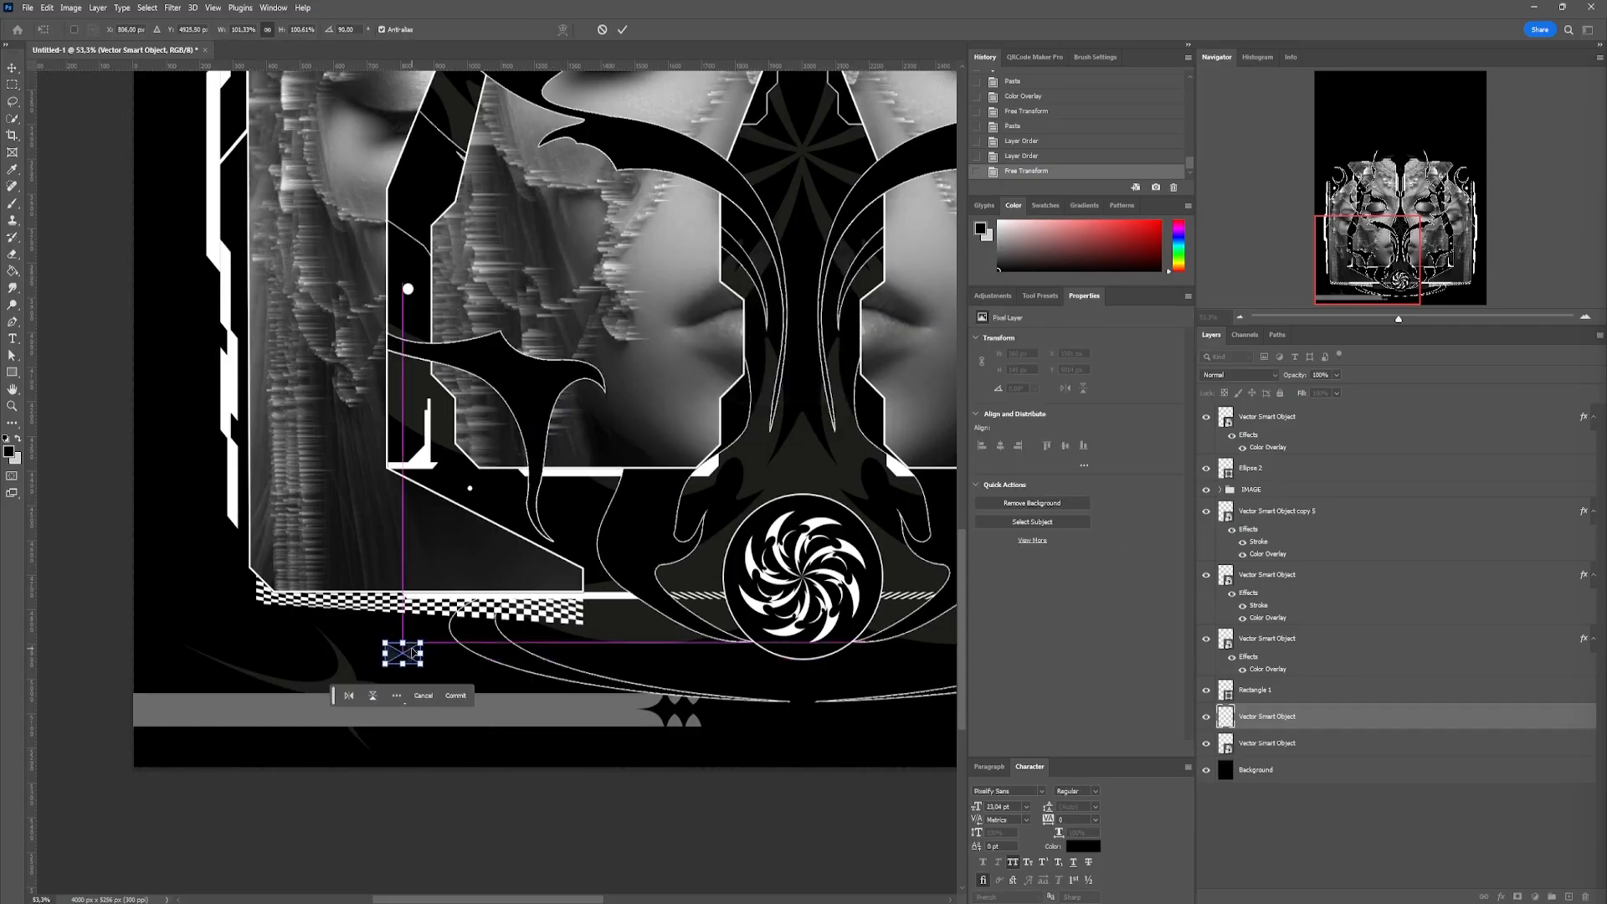
{"action": "key", "text": "Return"}
{"action": "double_click", "coordinate": [1372, 716]}
{"action": "left_click", "coordinate": [946, 641]}
{"action": "left_click", "coordinate": [1212, 512]}
{"action": "key", "text": "Escape"}
{"action": "key", "text": "Escape"}
Switch to Illustrator, copy the checkered half-disc ornament, and return to Photoshop
{"action": "scroll", "coordinate": [469, 653], "scroll_direction": "down", "scroll_amount": 4}
{"action": "key", "text": "alt+Tab"}
{"action": "left_click", "coordinate": [799, 717]}
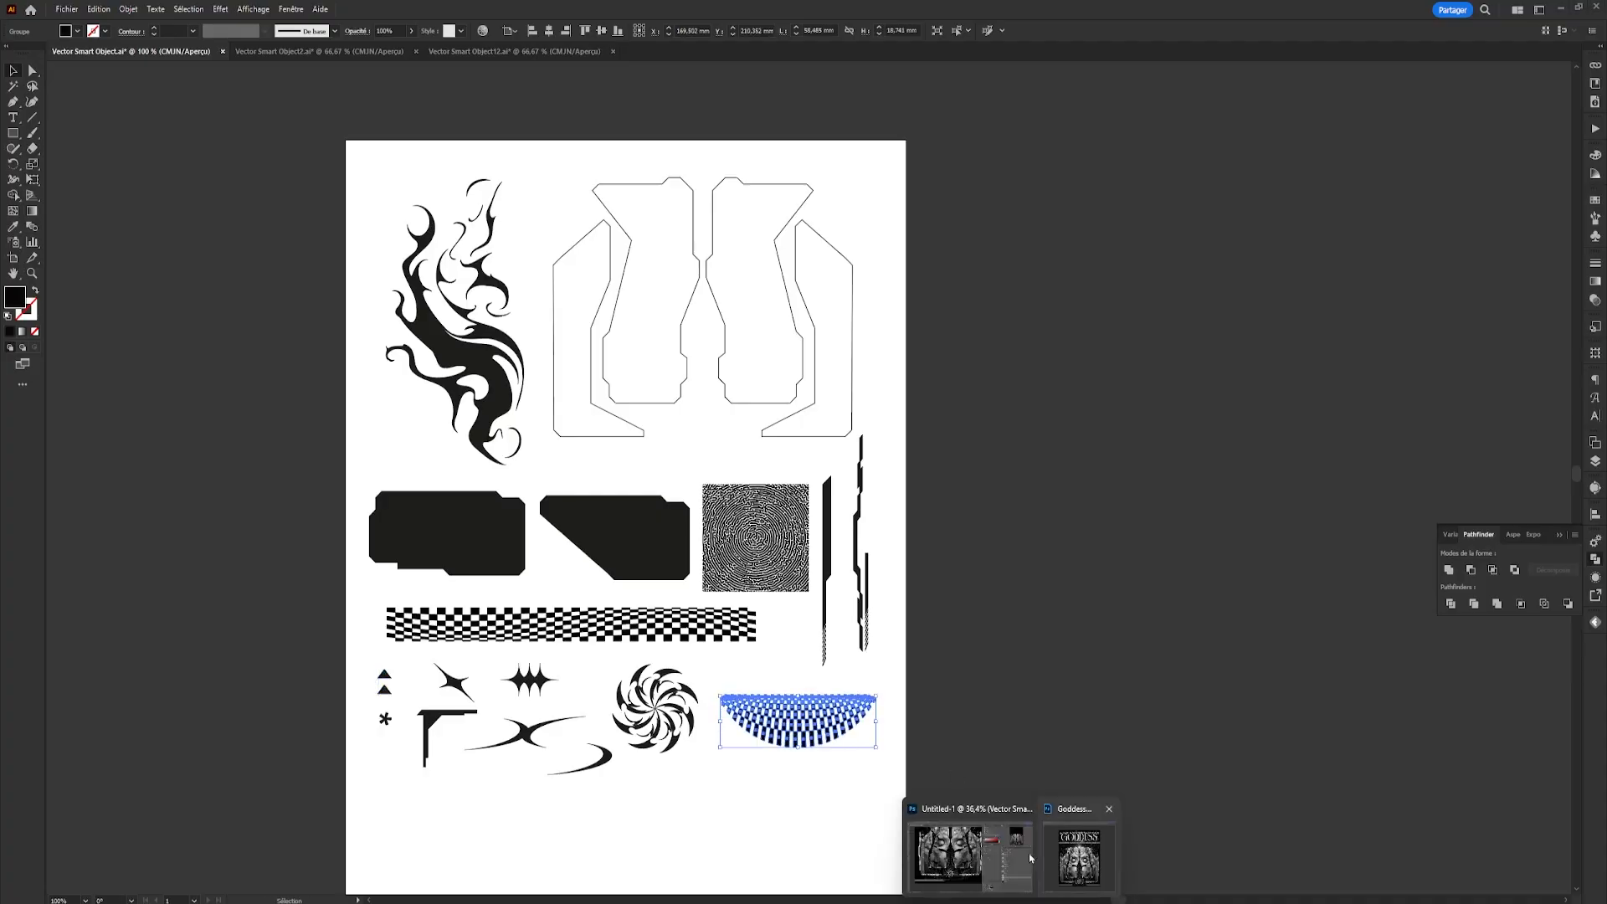
{"action": "left_click", "coordinate": [1006, 863]}
Paste the checkered half-disc above the triple-star layer and give it a white Color Overlay
{"action": "left_click", "coordinate": [1206, 689]}
{"action": "left_click", "coordinate": [1305, 639]}
{"action": "key", "text": "ctrl+v"}
{"action": "double_click", "coordinate": [1372, 638]}
{"action": "left_click", "coordinate": [1213, 509]}
{"action": "left_click", "coordinate": [1306, 67]}
{"action": "left_click", "coordinate": [1352, 469]}
Fit the checkered half-disc centrally beneath the pinwheel circle
{"action": "key", "text": "ctrl+t"}
{"action": "left_click_drag", "start_coordinate": [556, 694], "coordinate": [552, 686]}
{"action": "key", "text": "Return"}
Move the two stroked flame layers out of the IMAGE group to directly below the checkered half-disc
{"action": "left_click", "coordinate": [661, 711]}
{"action": "left_click_drag", "start_coordinate": [1288, 513], "coordinate": [1306, 665]}
{"action": "left_click_drag", "start_coordinate": [1305, 640], "coordinate": [1308, 727]}
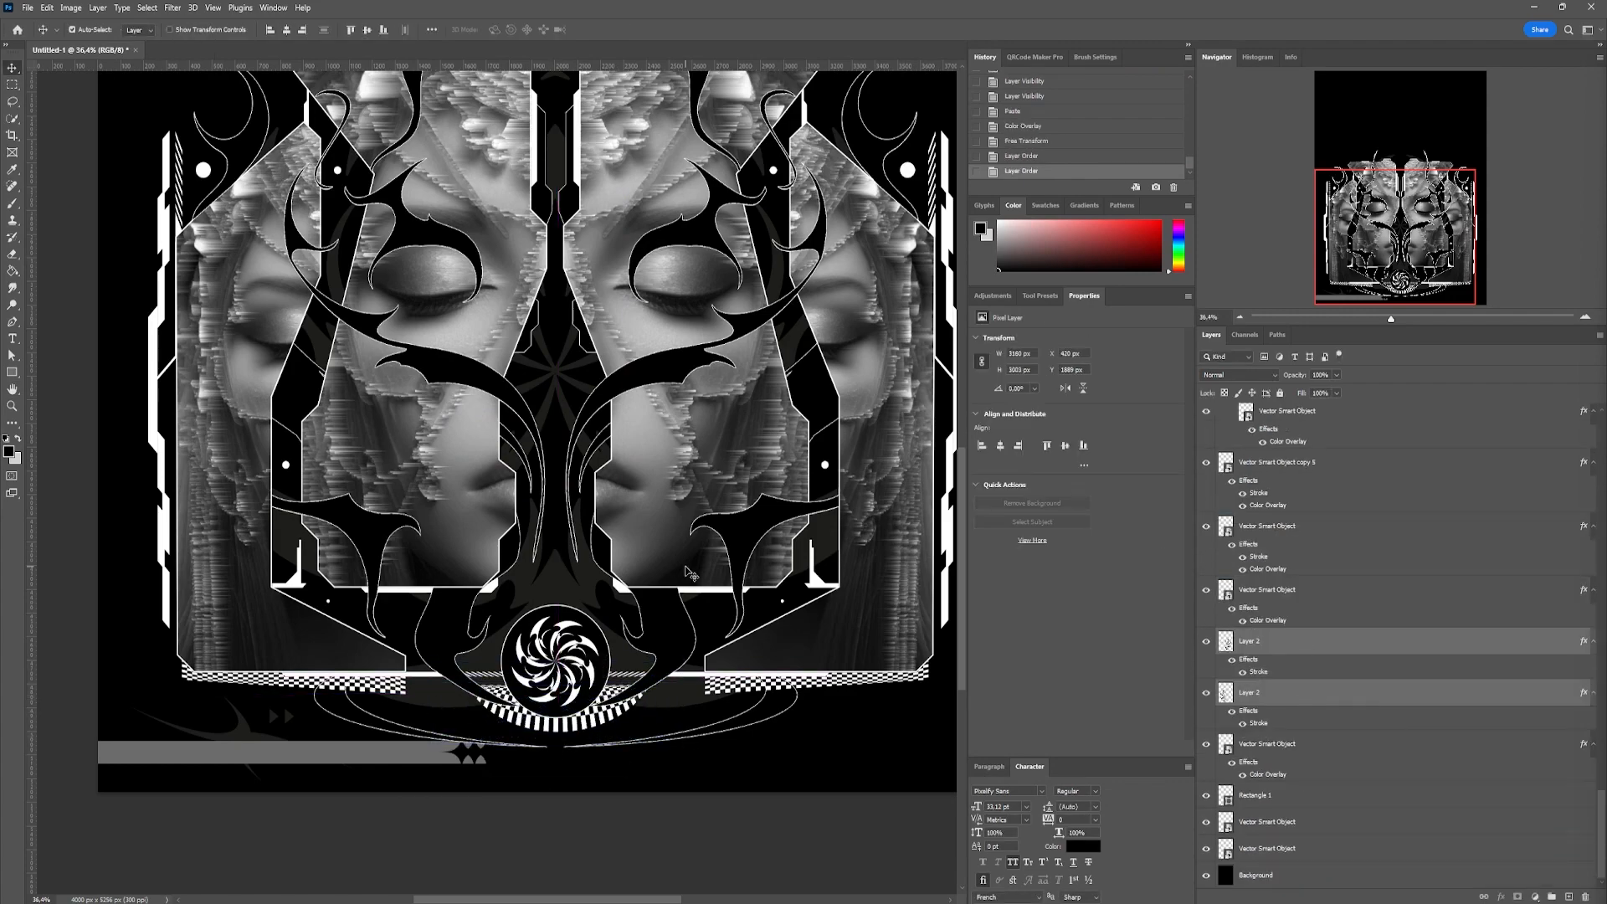
Group the two stroked flame layers, scale that group together with the IMAGE group to about 107%, and shift both slightly upward
{"action": "key", "text": "ctrl+g"}
{"action": "key", "text": "ctrl+0"}
{"action": "left_click", "coordinate": [1219, 489]}
{"action": "left_click", "coordinate": [1251, 490]}
{"action": "left_click", "coordinate": [1253, 684], "text": "ctrl"}
{"action": "key", "text": "ctrl+t"}
{"action": "left_click_drag", "start_coordinate": [497, 238], "coordinate": [499, 216]}
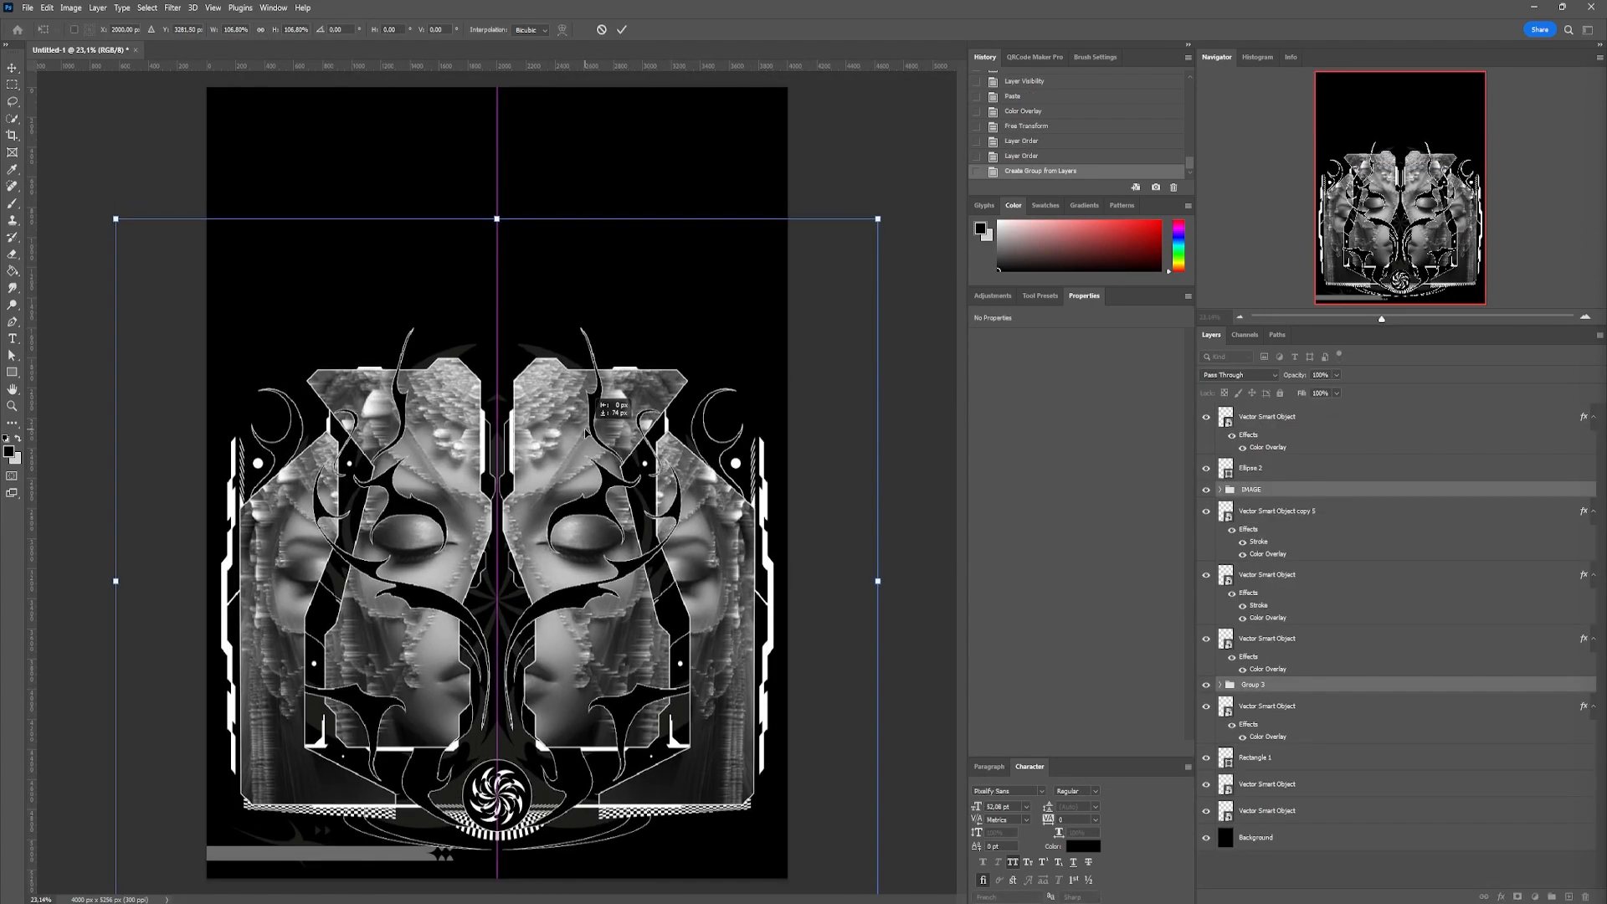
{"action": "left_click_drag", "start_coordinate": [590, 442], "coordinate": [590, 433]}
{"action": "key", "text": "Return"}
Enlarge the pair of dark crescent shapes upward behind the portraits' upper centre
{"action": "left_click", "coordinate": [538, 353]}
{"action": "left_click", "coordinate": [465, 355], "text": "shift"}
{"action": "key", "text": "ctrl+t"}
{"action": "left_click_drag", "start_coordinate": [497, 349], "coordinate": [498, 333]}
{"action": "key", "text": "Return"}
Duplicate the two curved outline arcs from beneath the pinwheel to above the portraits, flipped and resized to about 2976 × 688 px
{"action": "left_click", "coordinate": [626, 839]}
{"action": "key", "text": "ctrl+z"}
{"action": "left_click", "coordinate": [623, 837], "text": "shift"}
{"action": "left_click_drag", "start_coordinate": [623, 837], "coordinate": [624, 284]}
{"action": "key", "text": "ctrl+t"}
{"action": "left_click_drag", "start_coordinate": [498, 297], "coordinate": [519, 375]}
{"action": "left_click_drag", "start_coordinate": [649, 370], "coordinate": [700, 371]}
{"action": "left_click_drag", "start_coordinate": [499, 325], "coordinate": [502, 306]}
{"action": "left_click_drag", "start_coordinate": [699, 361], "coordinate": [713, 360]}
{"action": "left_click_drag", "start_coordinate": [501, 305], "coordinate": [502, 320]}
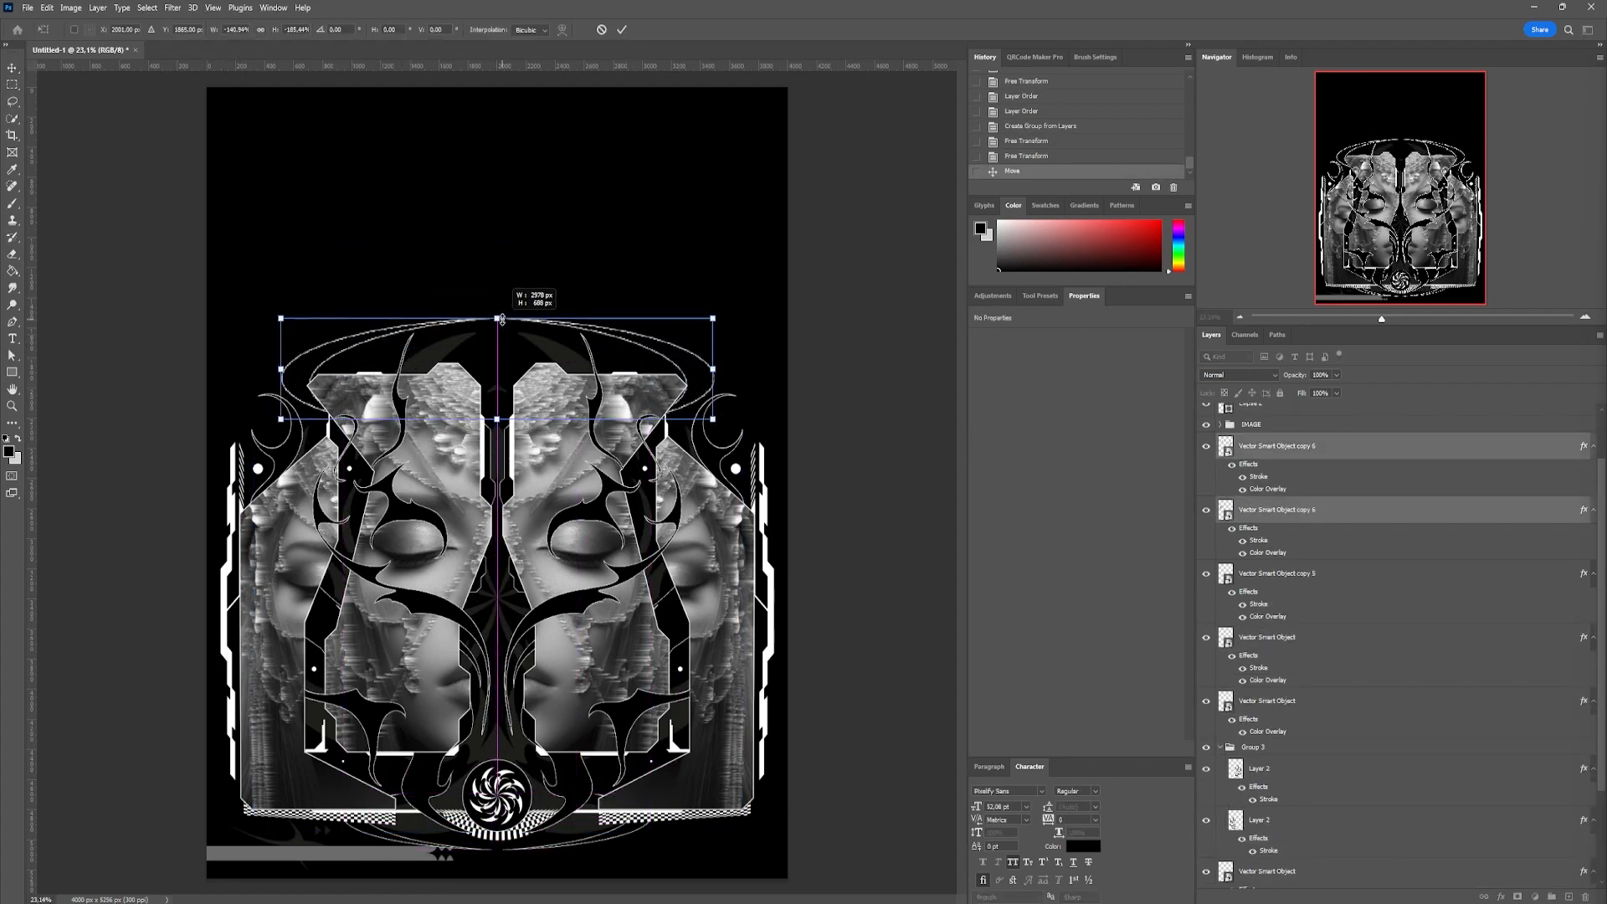
{"action": "key", "text": "Return"}
Refit the pair of dark crescent shapes beneath the new upper arcs
{"action": "left_click", "coordinate": [530, 352]}
{"action": "left_click", "coordinate": [473, 352], "text": "shift"}
{"action": "key", "text": "ctrl+t"}
{"action": "key", "text": "Return"}
Duplicate the grey bar and its accompanying ornaments onto the poster's right half, flip the copies horizontally, and adjust the star ornaments' placement
{"action": "left_click", "coordinate": [338, 818]}
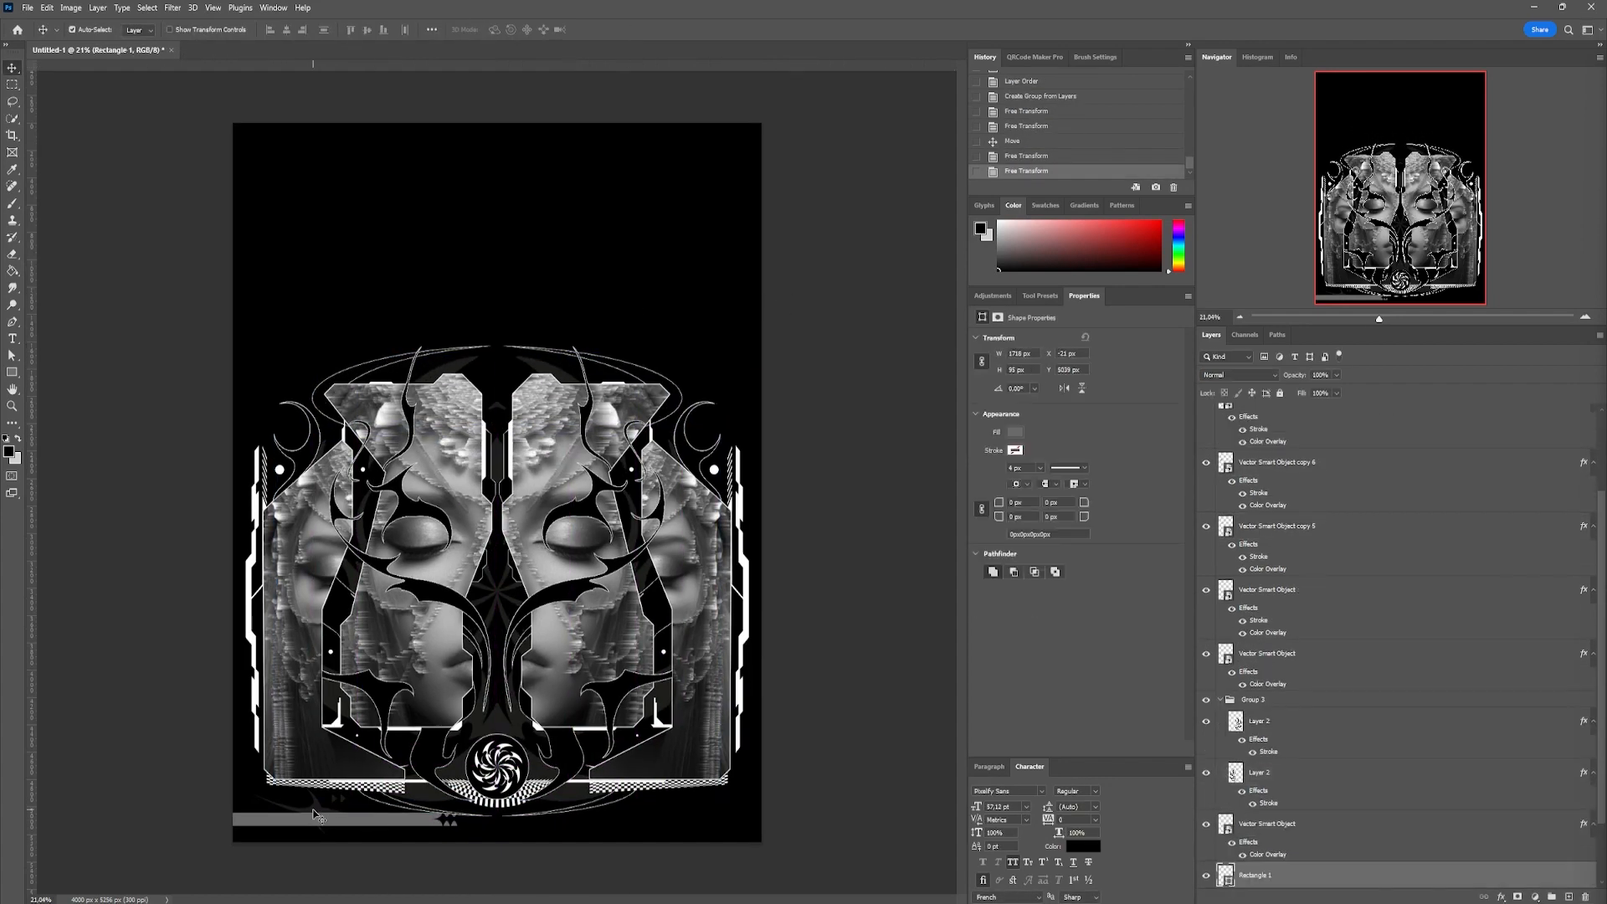
{"action": "scroll", "coordinate": [331, 817], "scroll_direction": "up", "scroll_amount": 5}
{"action": "left_click", "coordinate": [345, 635], "text": "shift"}
{"action": "scroll", "coordinate": [345, 636], "scroll_direction": "down", "scroll_amount": 10}
{"action": "left_click_drag", "start_coordinate": [360, 805], "coordinate": [672, 804]}
{"action": "key", "text": "ctrl+t"}
{"action": "right_click", "coordinate": [672, 801]}
{"action": "left_click", "coordinate": [710, 782]}
{"action": "key", "text": "Return"}
{"action": "left_click", "coordinate": [1370, 847], "text": "shift"}
{"action": "key", "text": "ctrl+t"}
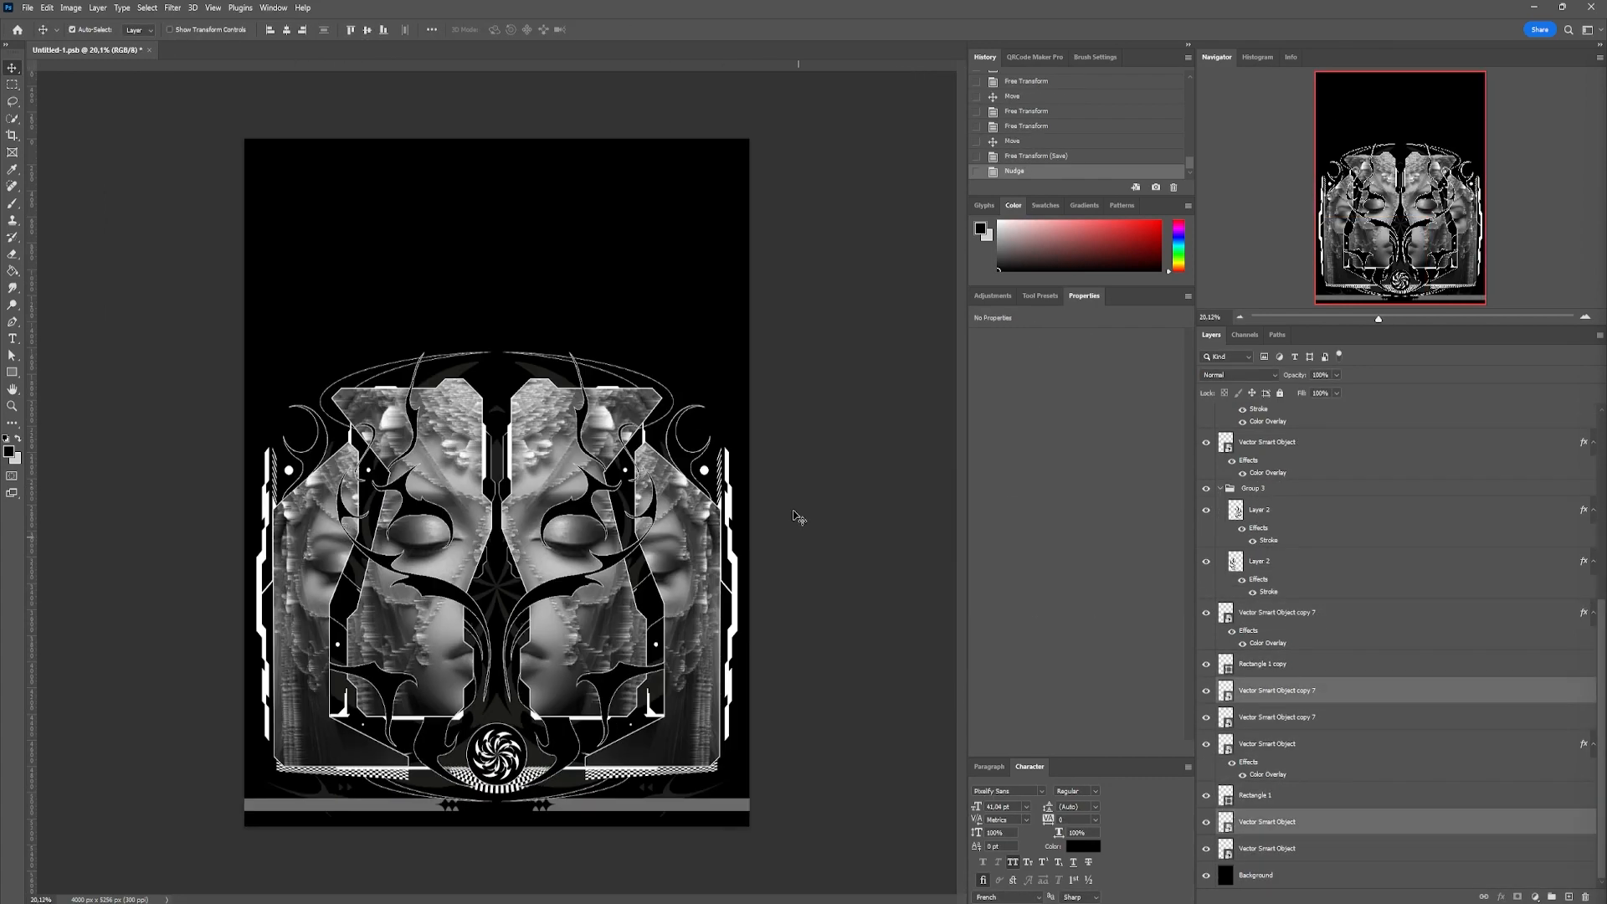
{"action": "scroll", "coordinate": [559, 200], "scroll_direction": "up", "scroll_amount": 2}
{"action": "left_click_drag", "start_coordinate": [611, 193], "coordinate": [614, 260]}
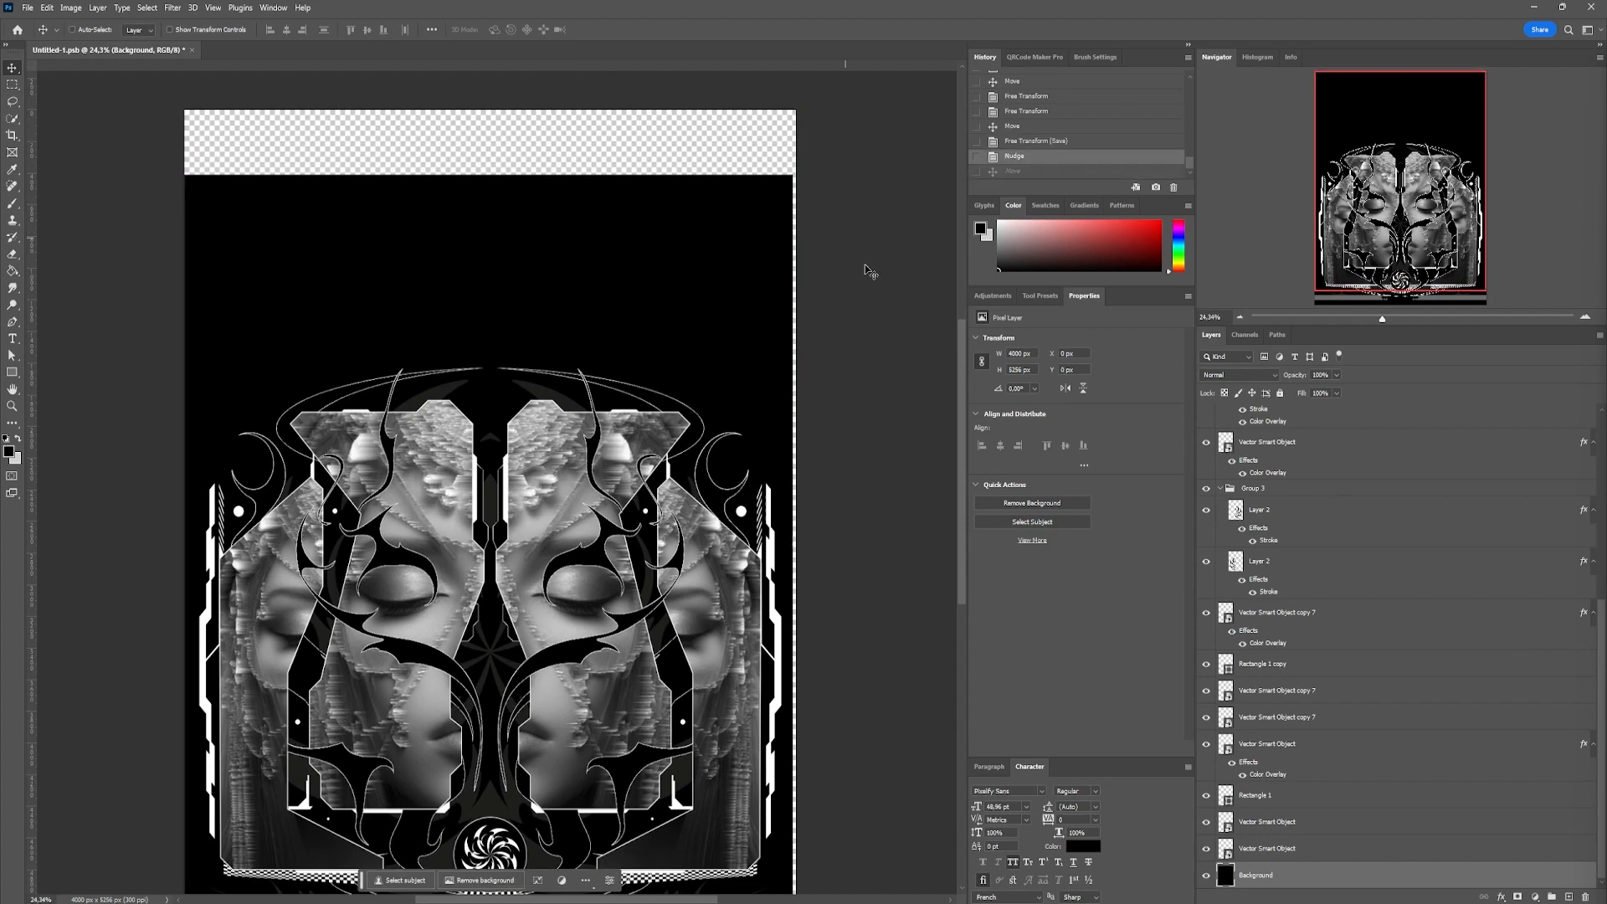
{"action": "key", "text": "ctrl+z"}
Check the layers by toggling their visibility and rename the flame layer group as BG
{"action": "scroll", "coordinate": [1243, 492], "scroll_direction": "up", "scroll_amount": 5}
{"action": "left_click", "coordinate": [1270, 512]}
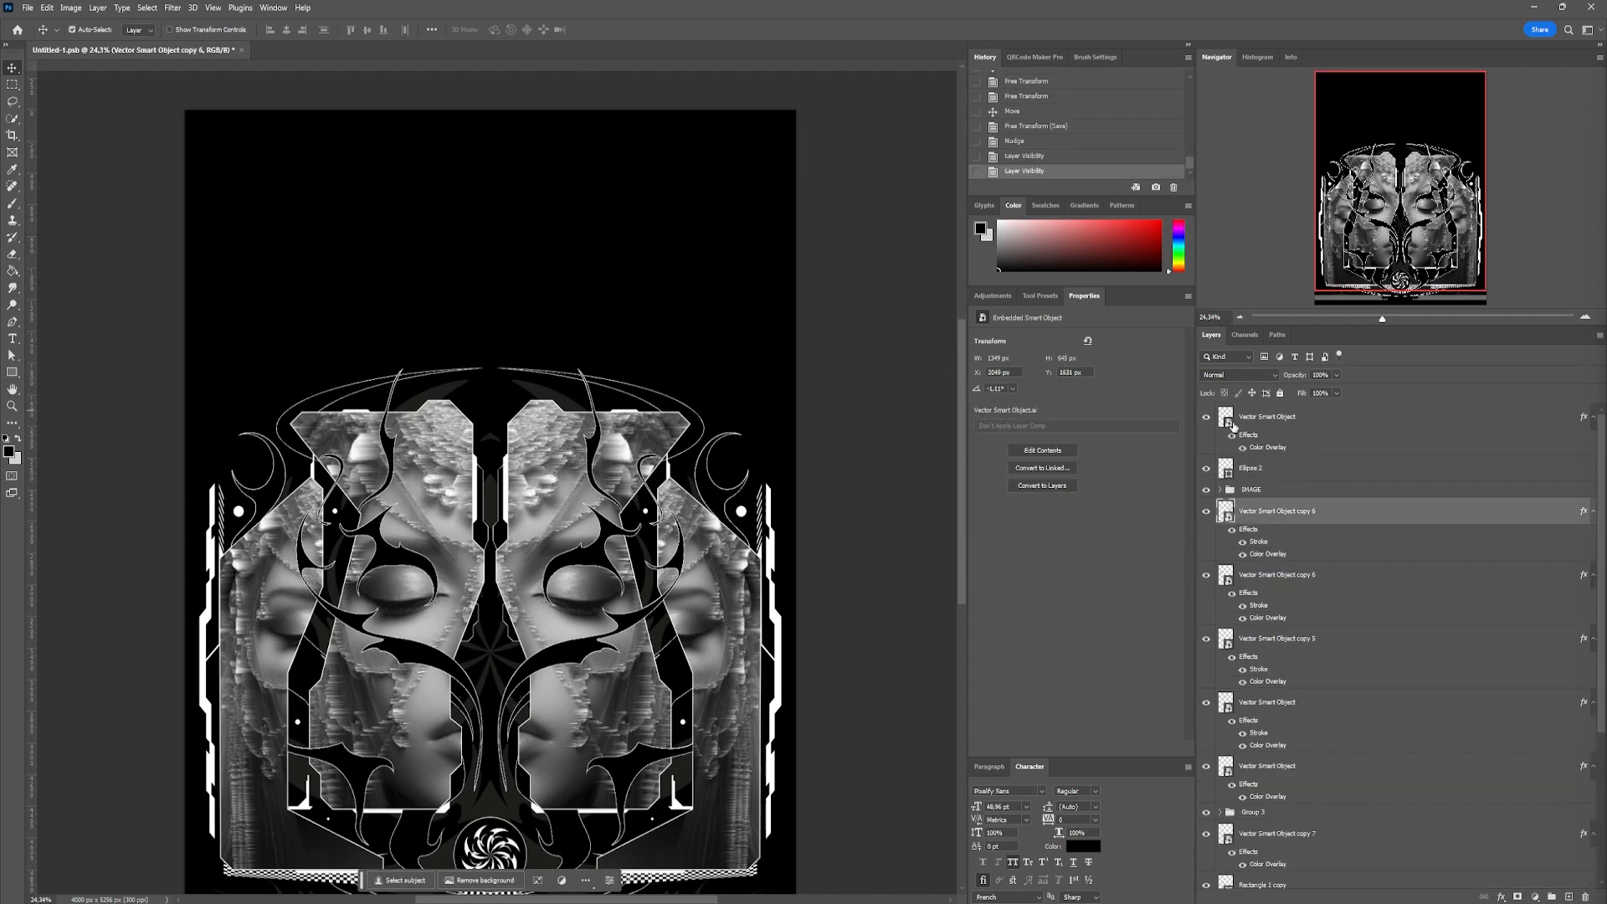
{"action": "scroll", "coordinate": [1325, 489], "scroll_direction": "down", "scroll_amount": 5}
{"action": "left_click", "coordinate": [1281, 667]}
{"action": "scroll", "coordinate": [837, 602], "scroll_direction": "down", "scroll_amount": 2}
{"action": "left_click", "coordinate": [1205, 617]}
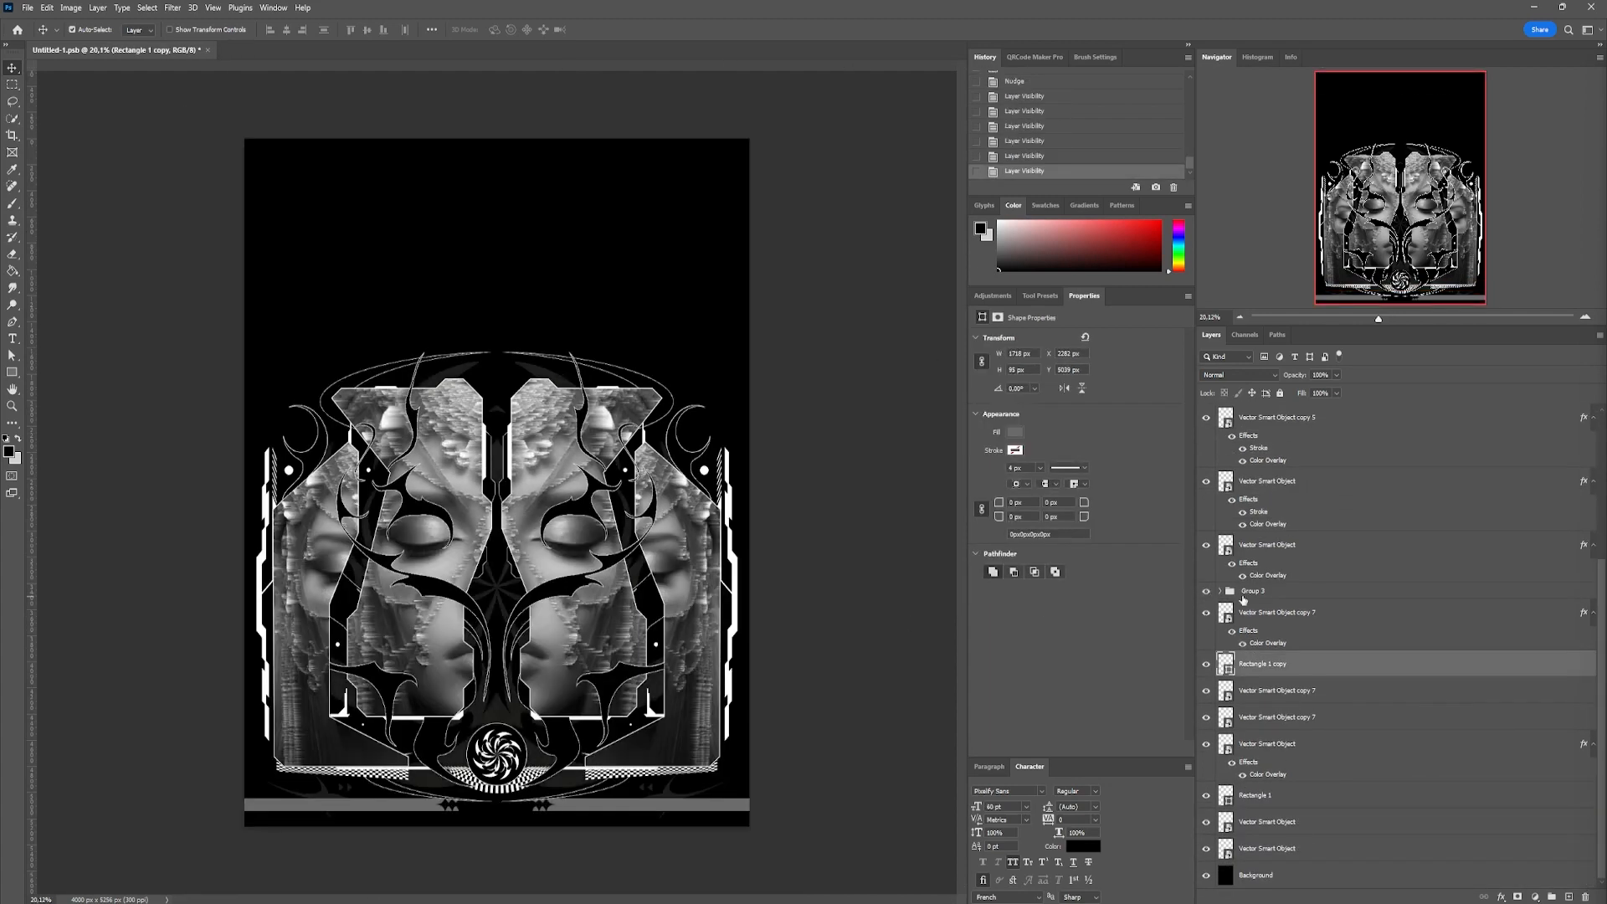
{"action": "double_click", "coordinate": [1251, 592]}
{"action": "type", "text": "BG"}
{"action": "key", "text": "Return"}
Group all portrait and ornament layers from the topmost one down to the BG group as IMAGE
{"action": "scroll", "coordinate": [1240, 589], "scroll_direction": "up", "scroll_amount": 4}
{"action": "left_click", "coordinate": [1279, 420], "text": "shift"}
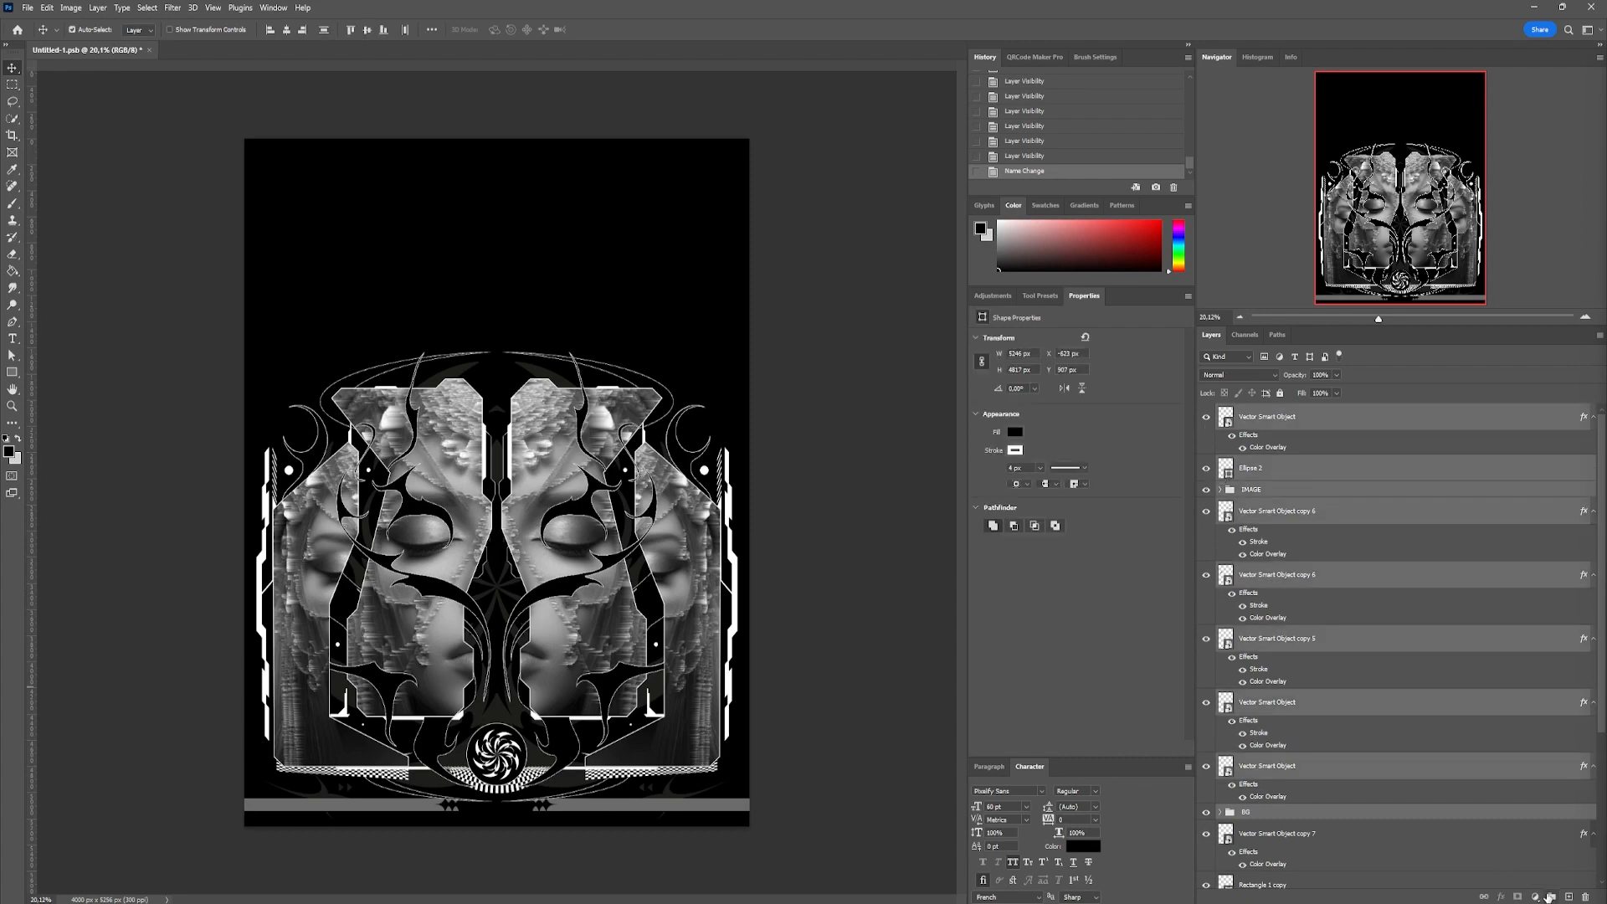
{"action": "left_click", "coordinate": [1551, 896]}
{"action": "left_click", "coordinate": [1204, 415]}
Group the remaining bar, star and flame layers above Background as BOT ELEM
{"action": "left_click", "coordinate": [1276, 434]}
{"action": "left_click", "coordinate": [1272, 670], "text": "shift"}
{"action": "left_click", "coordinate": [1550, 896]}
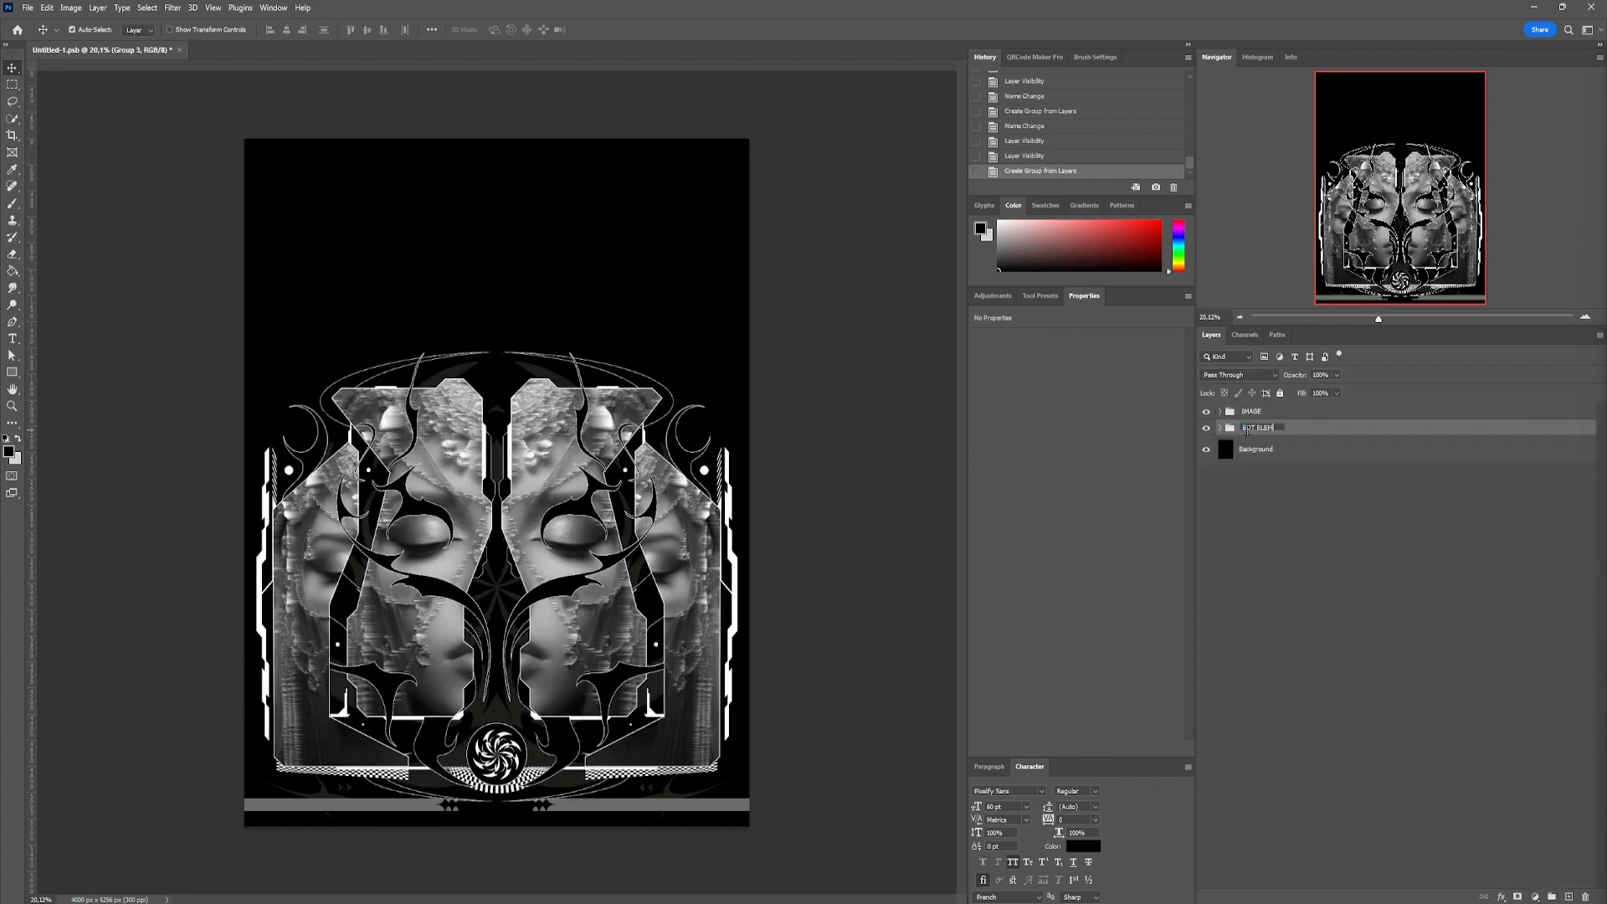
{"action": "left_click", "coordinate": [649, 296]}
Start a text layer in the empty black area above the portraits and set its text colour to white
{"action": "scroll", "coordinate": [621, 268], "scroll_direction": "up", "scroll_amount": 2}
{"action": "left_click_drag", "start_coordinate": [607, 193], "coordinate": [597, 335]}
{"action": "scroll", "coordinate": [466, 325], "scroll_direction": "up", "scroll_amount": 2}
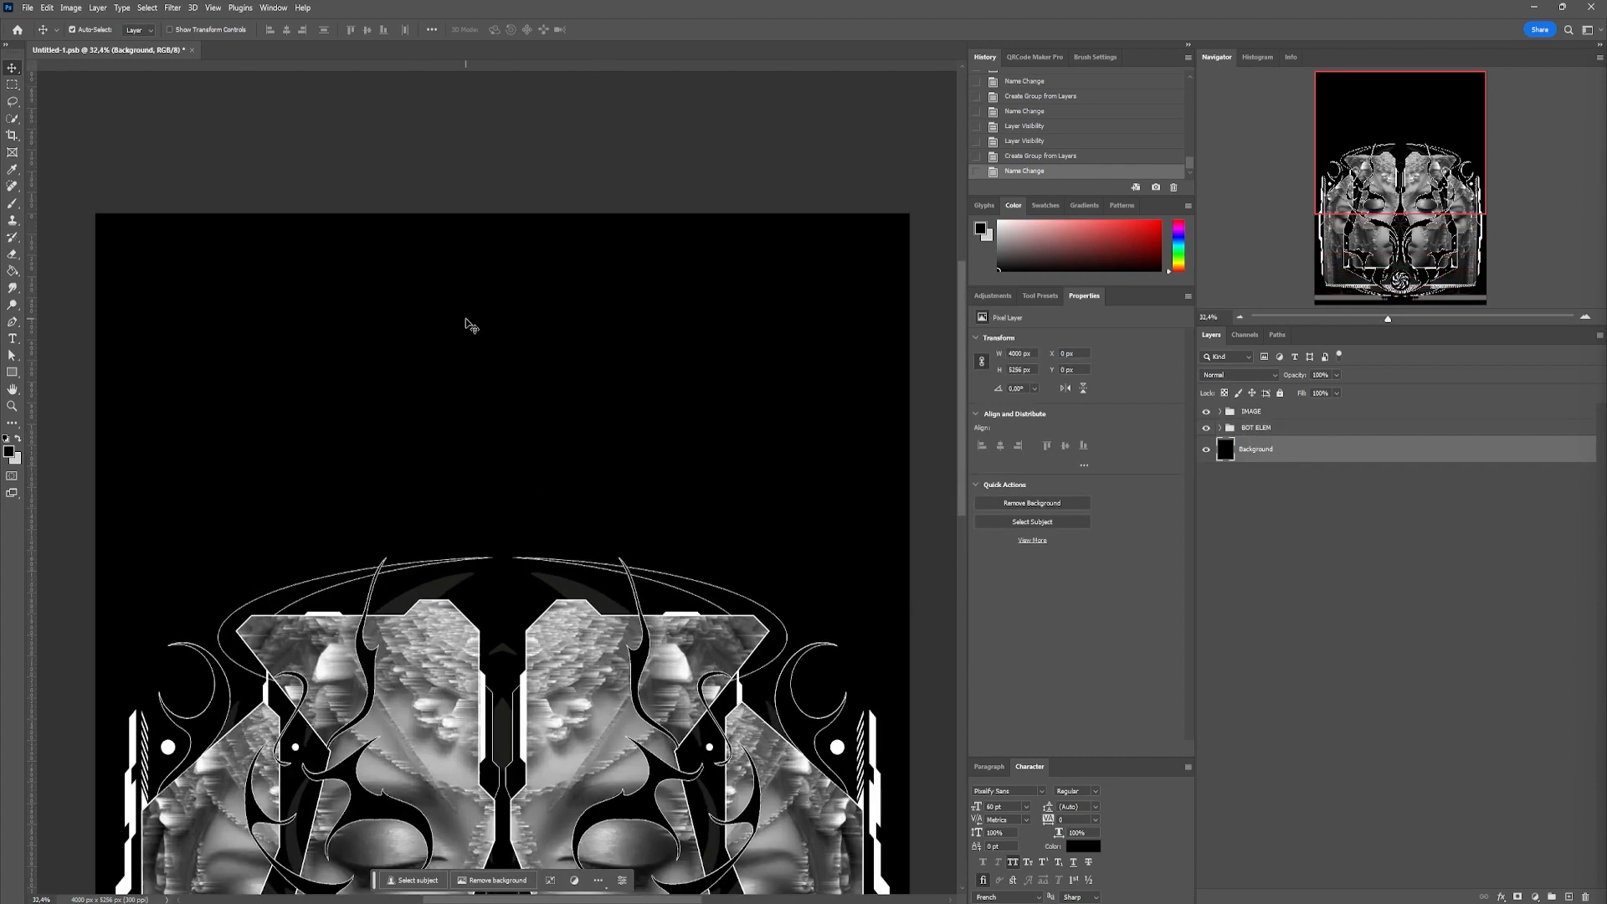
{"action": "left_click", "coordinate": [241, 328]}
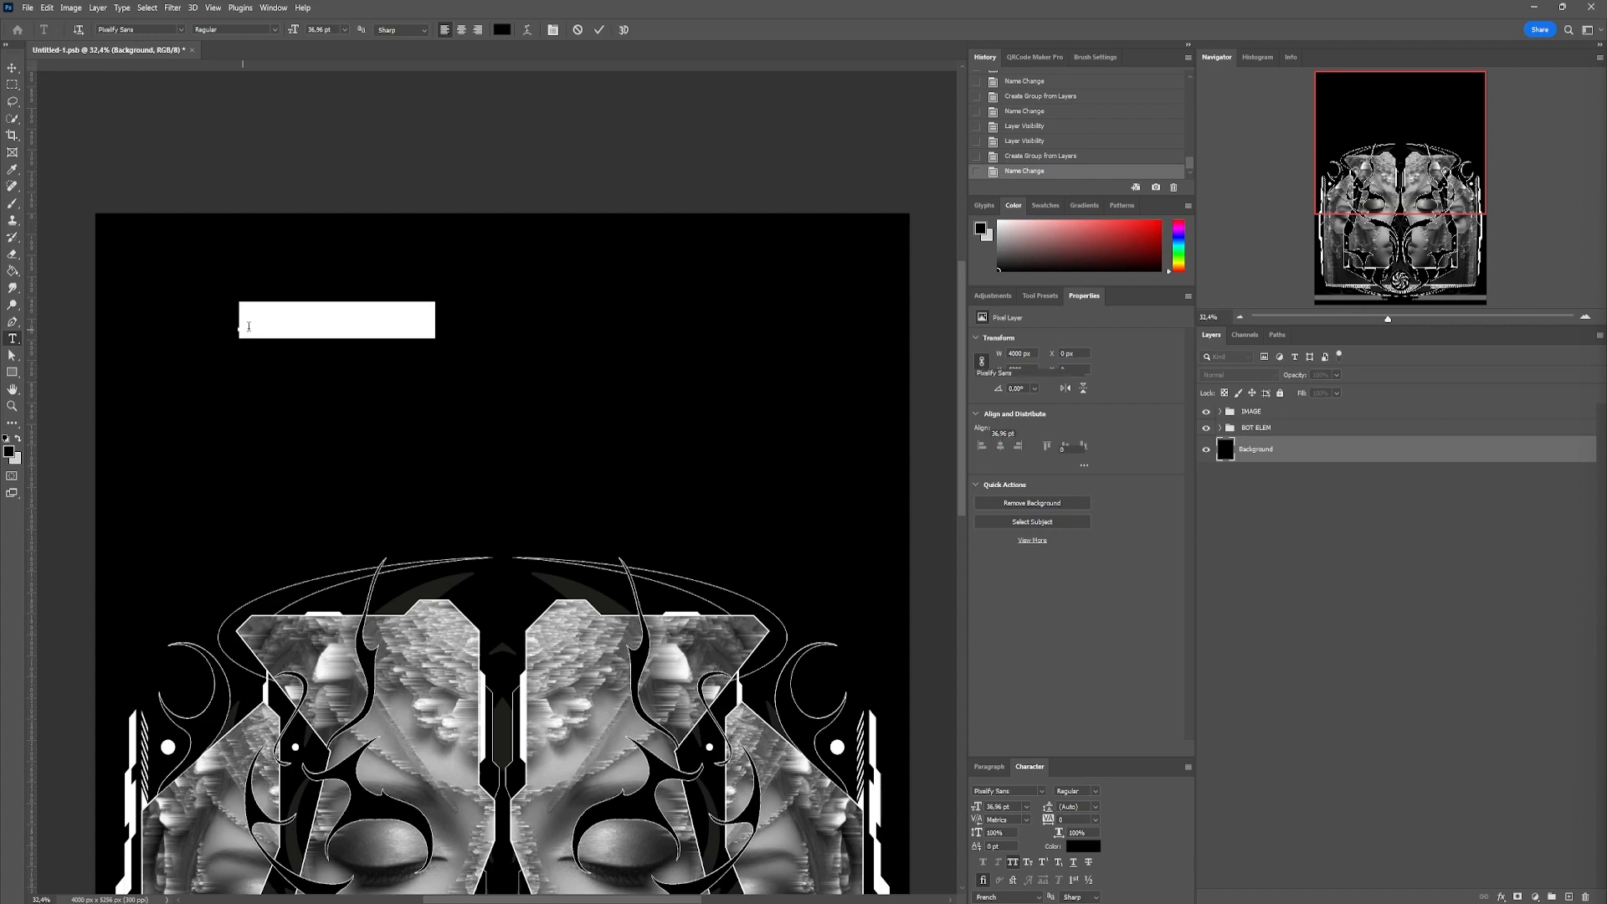
{"action": "left_click", "coordinate": [501, 30]}
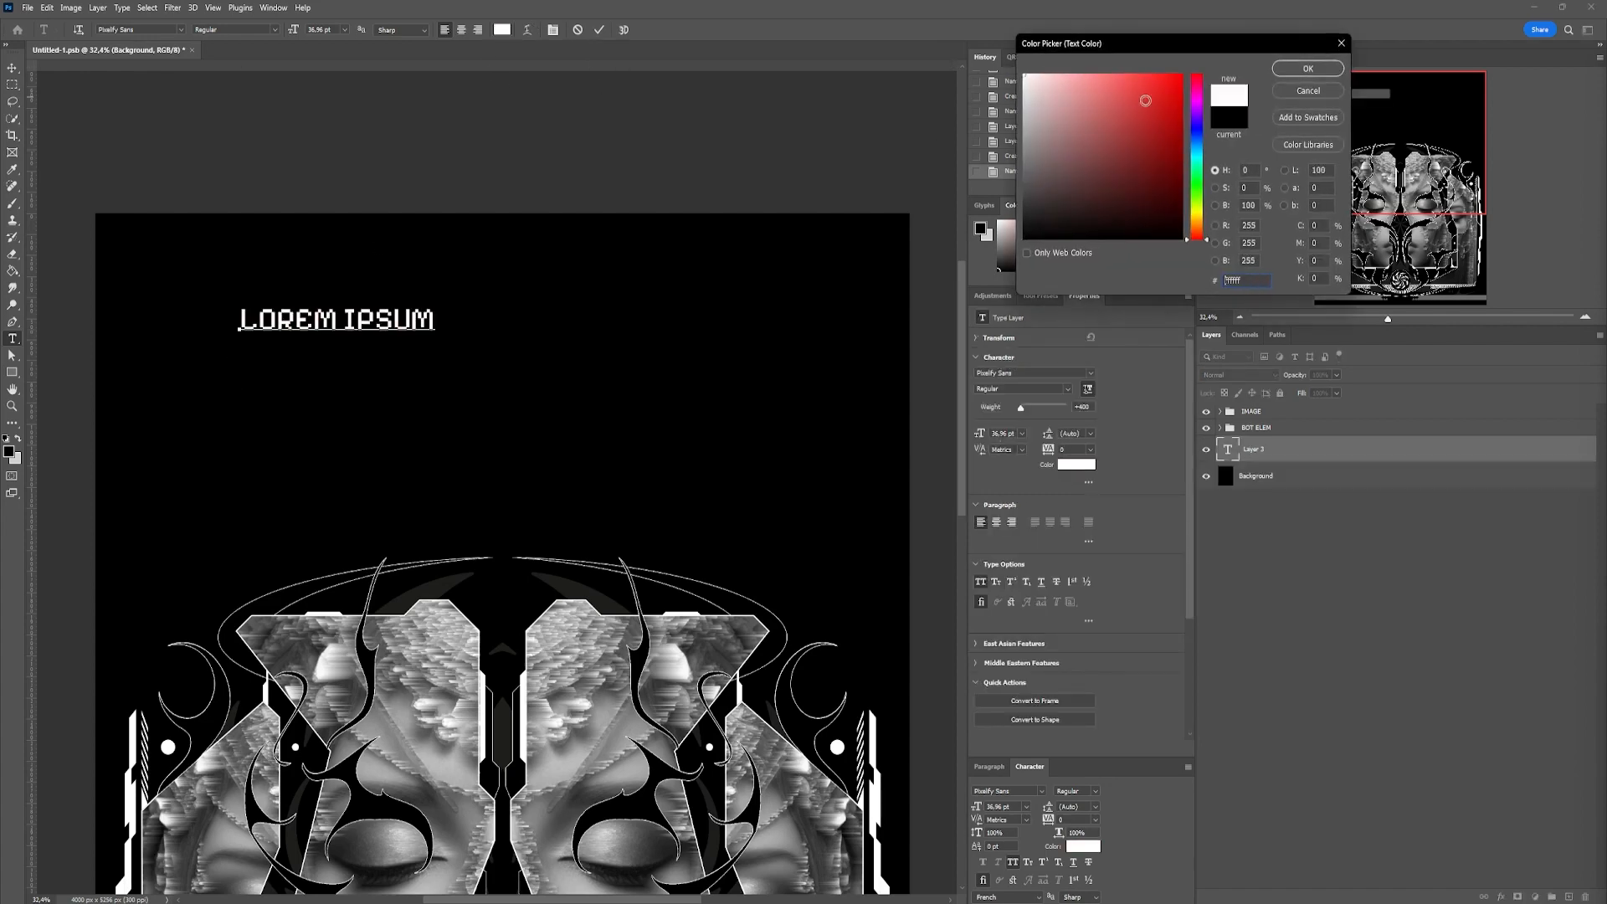
{"action": "key", "text": "Return"}
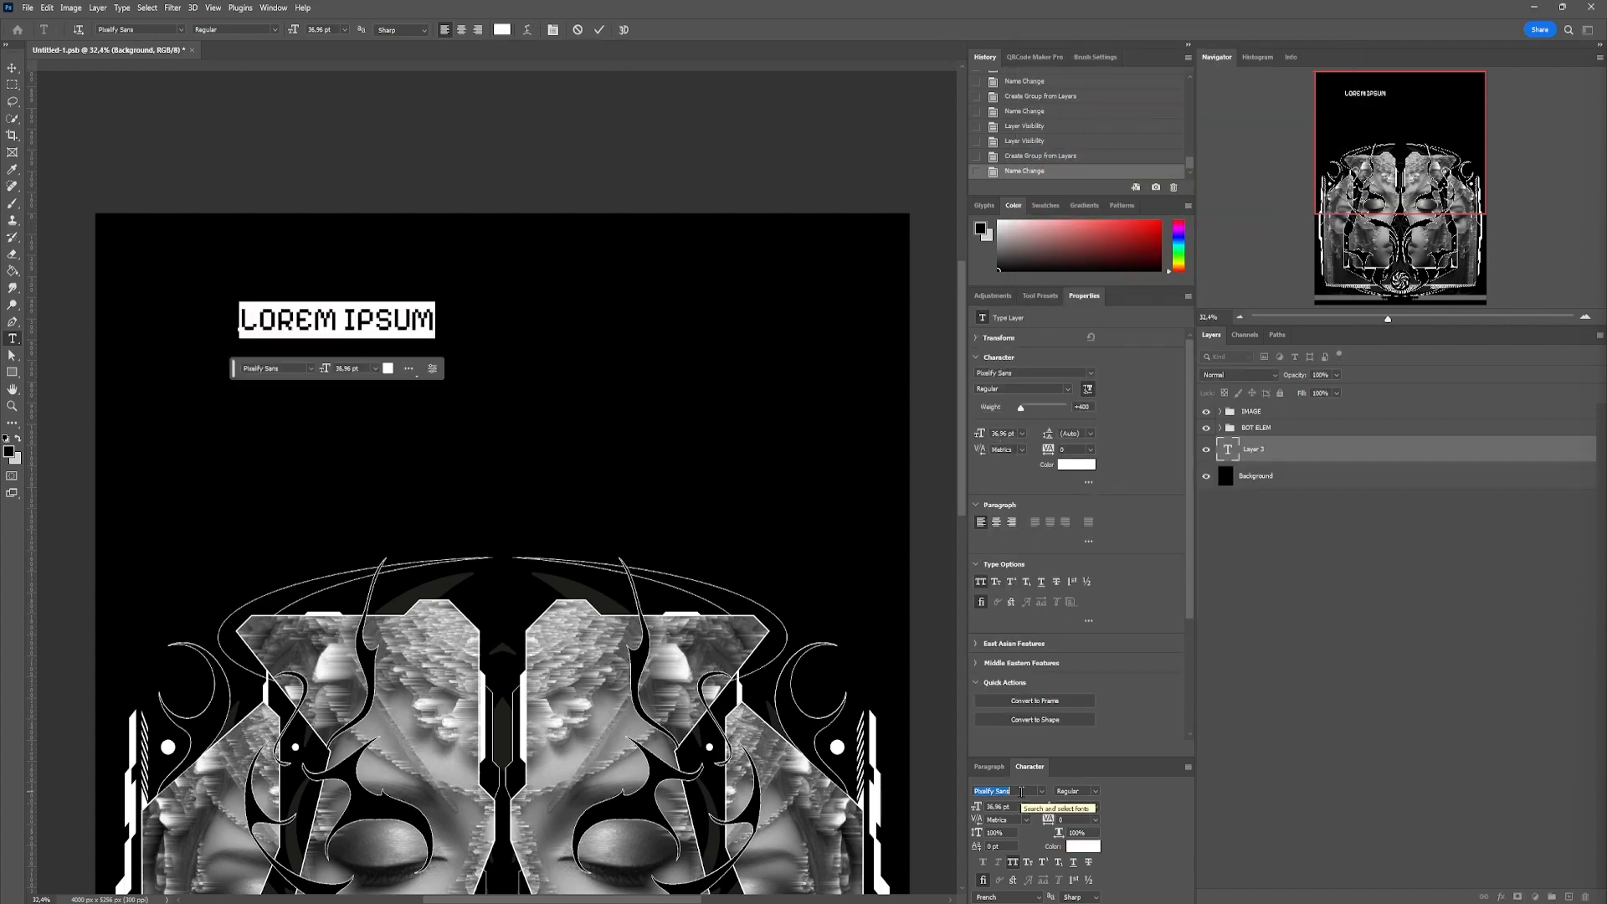
Set the text's font to Matona with All Caps off and enter "goddess" as the title
{"action": "type", "text": "Matona"}
{"action": "key", "text": "Return"}
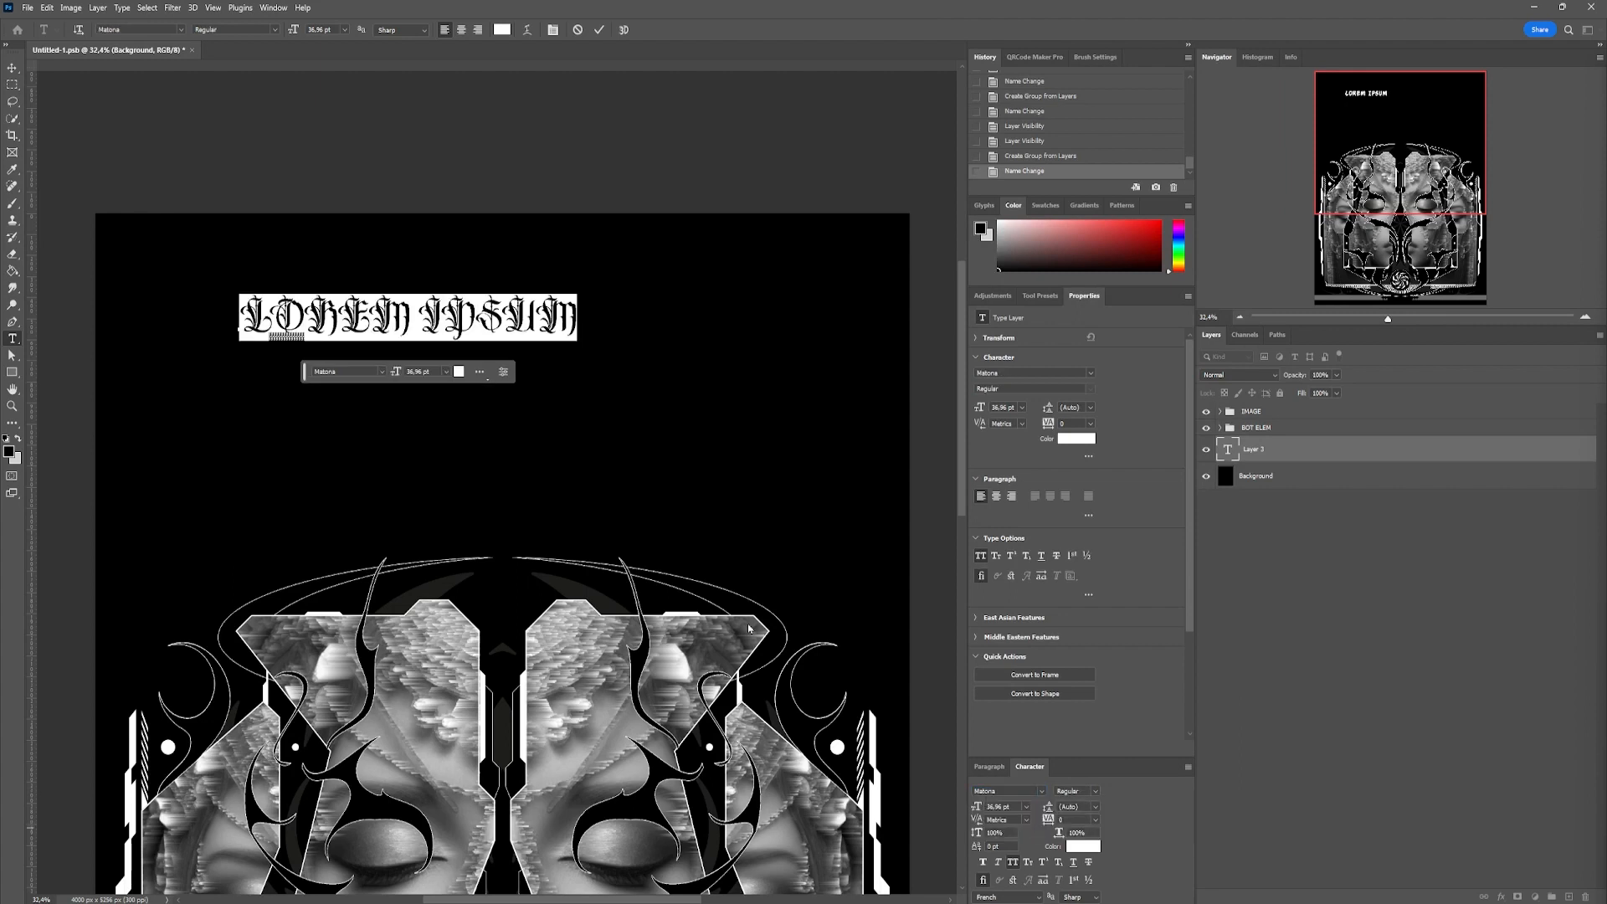
{"action": "left_click", "coordinate": [1015, 864]}
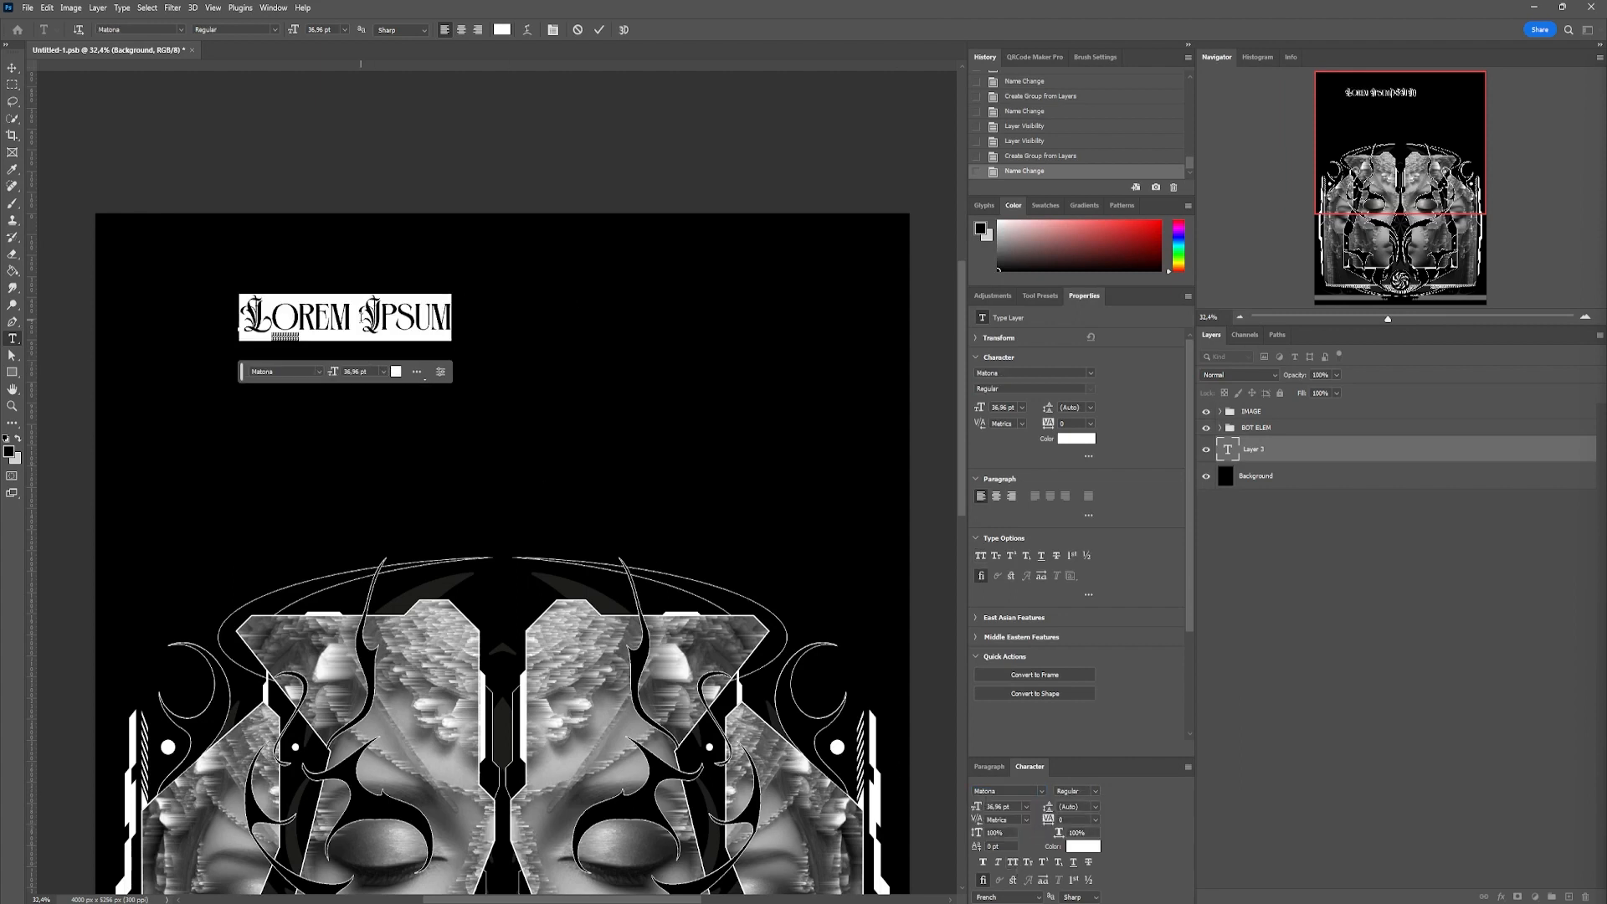
{"action": "type", "text": "GO"}
Enlarge the title to about 189 pt so it nearly spans the poster's width, and centre it above the portraits
{"action": "key", "text": "ctrl+t"}
{"action": "left_click_drag", "start_coordinate": [389, 318], "coordinate": [896, 314]}
{"action": "left_click_drag", "start_coordinate": [642, 277], "coordinate": [535, 313]}
{"action": "left_click_drag", "start_coordinate": [790, 348], "coordinate": [893, 328]}
{"action": "left_click_drag", "start_coordinate": [720, 347], "coordinate": [710, 350]}
{"action": "key", "text": "Return"}
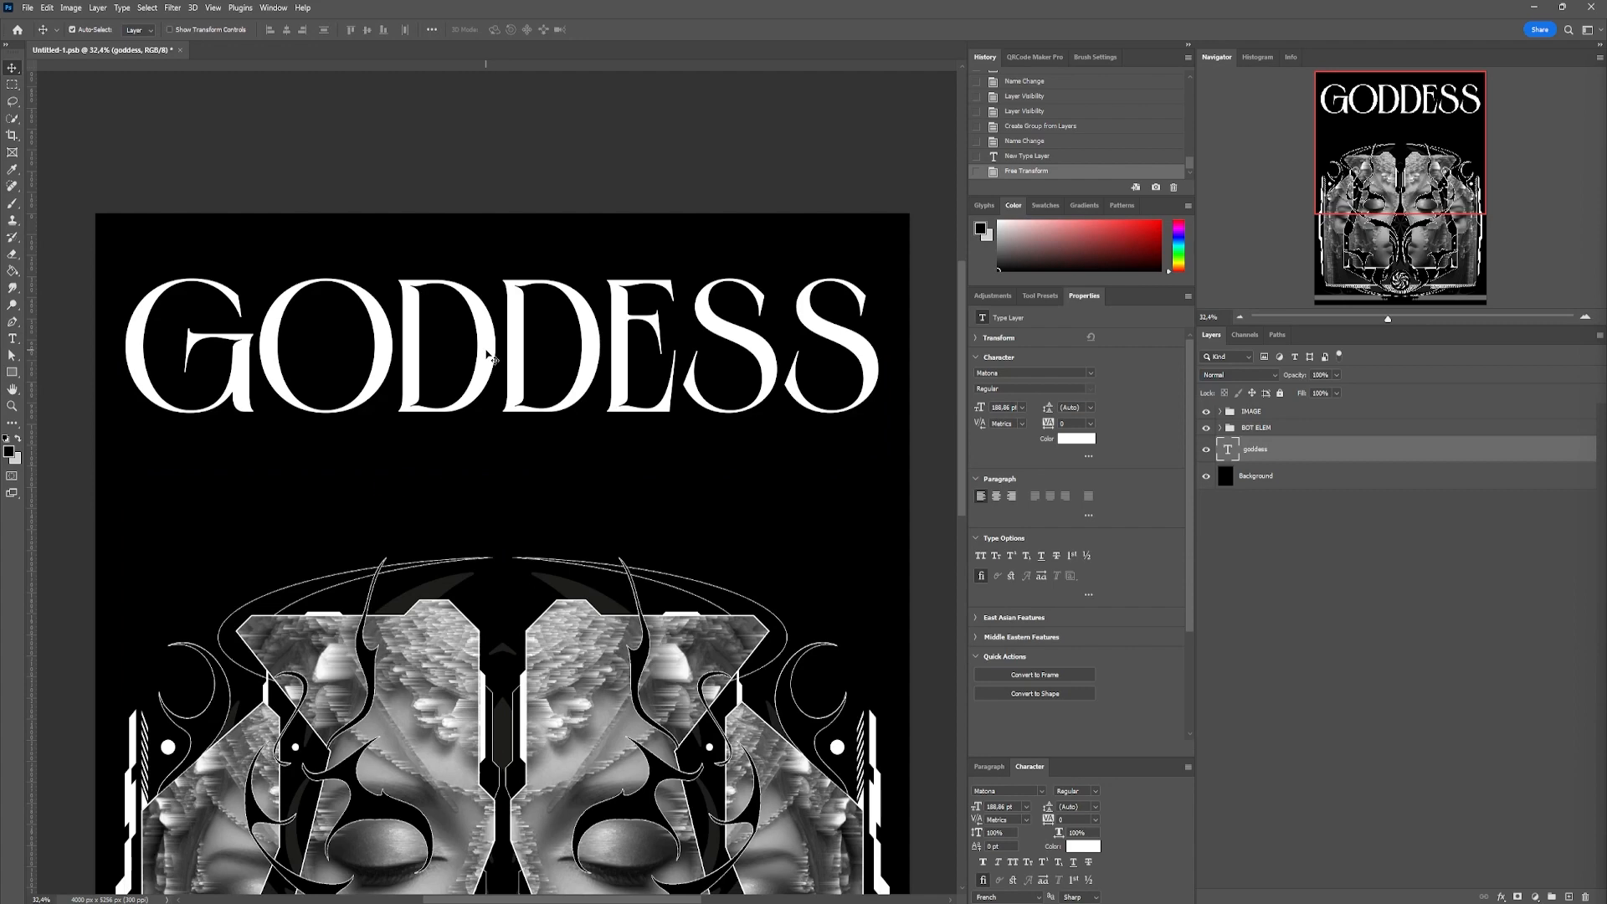
{"action": "left_click_drag", "start_coordinate": [491, 358], "coordinate": [553, 353]}
Duplicate the title layer, hide the original, and set the copy to the Break Gothic font in All Caps
{"action": "left_click_drag", "start_coordinate": [1542, 828], "coordinate": [1568, 896]}
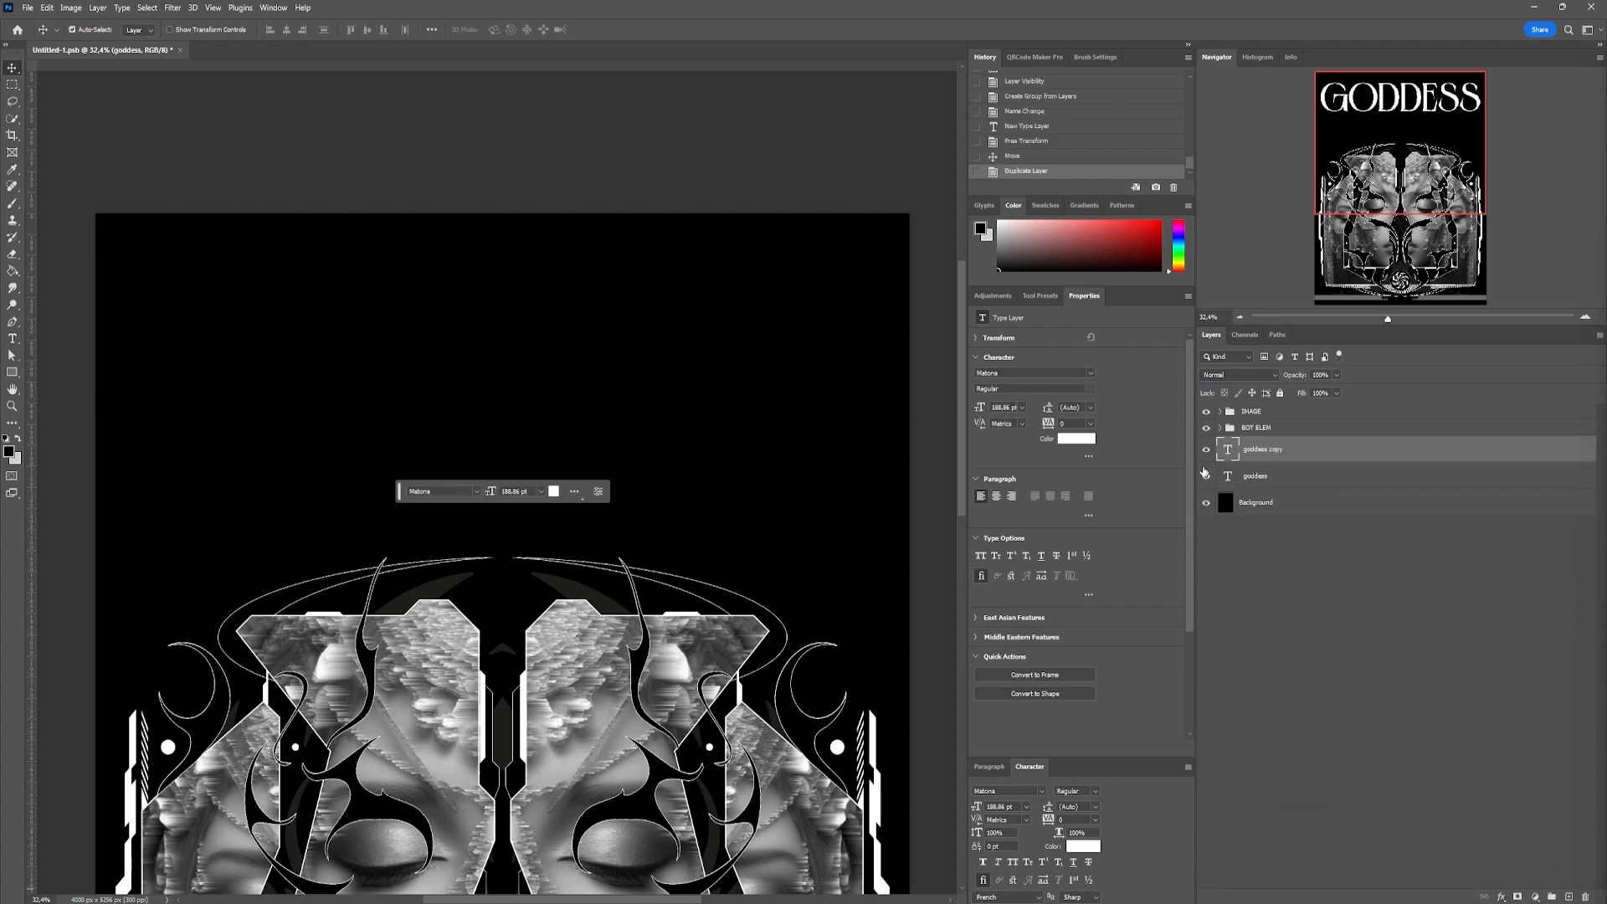
{"action": "left_click", "coordinate": [1004, 791]}
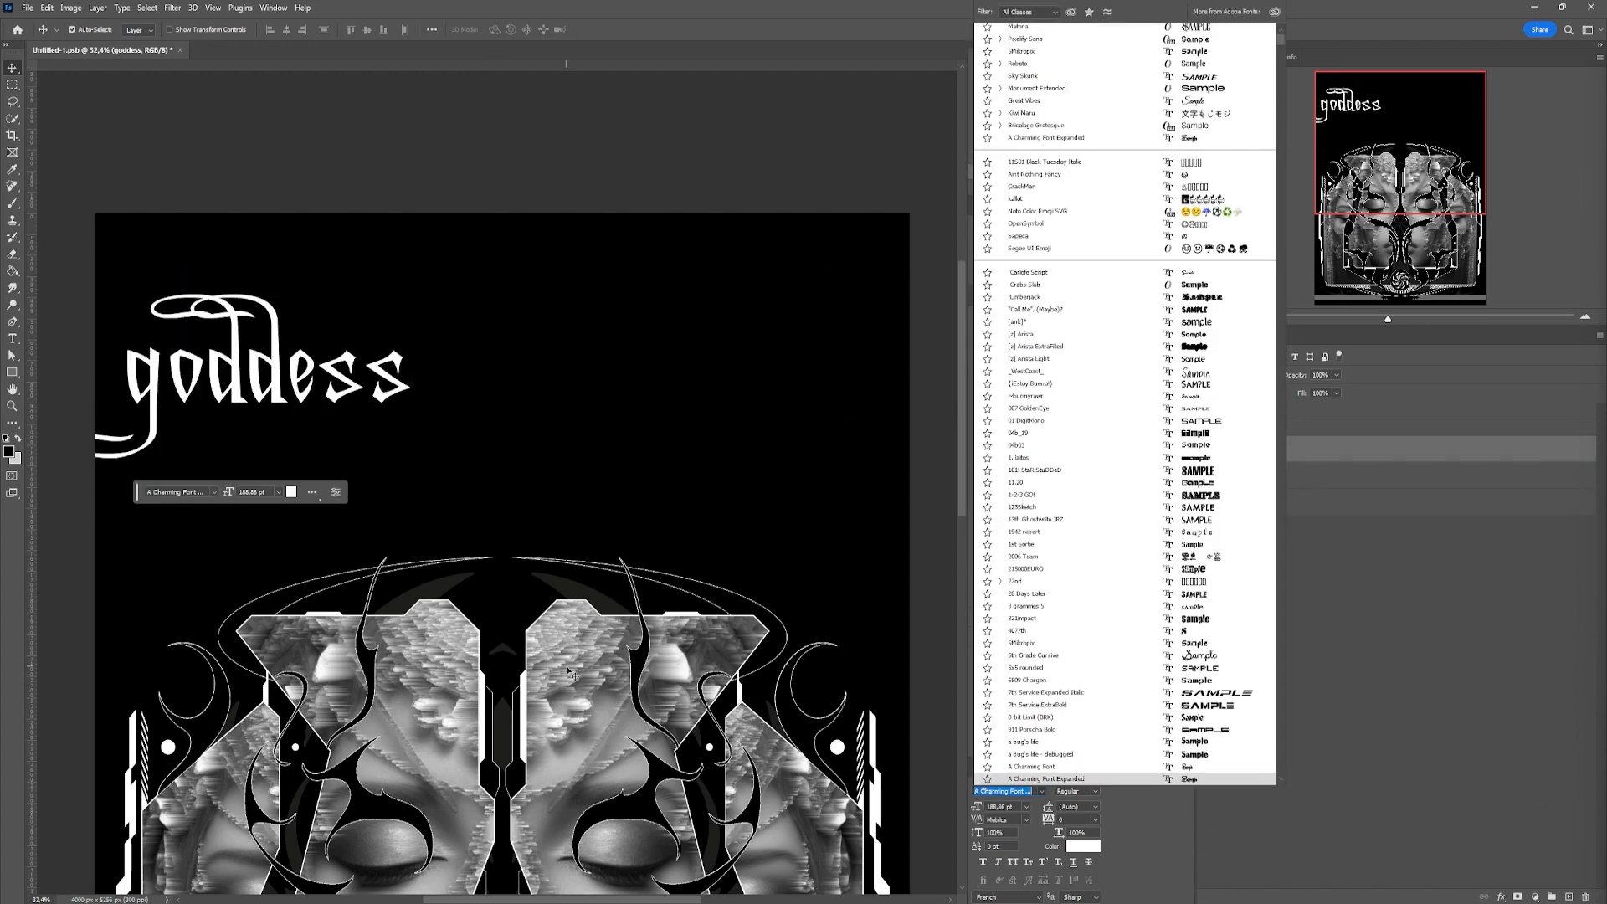
{"action": "type", "text": "brea"}
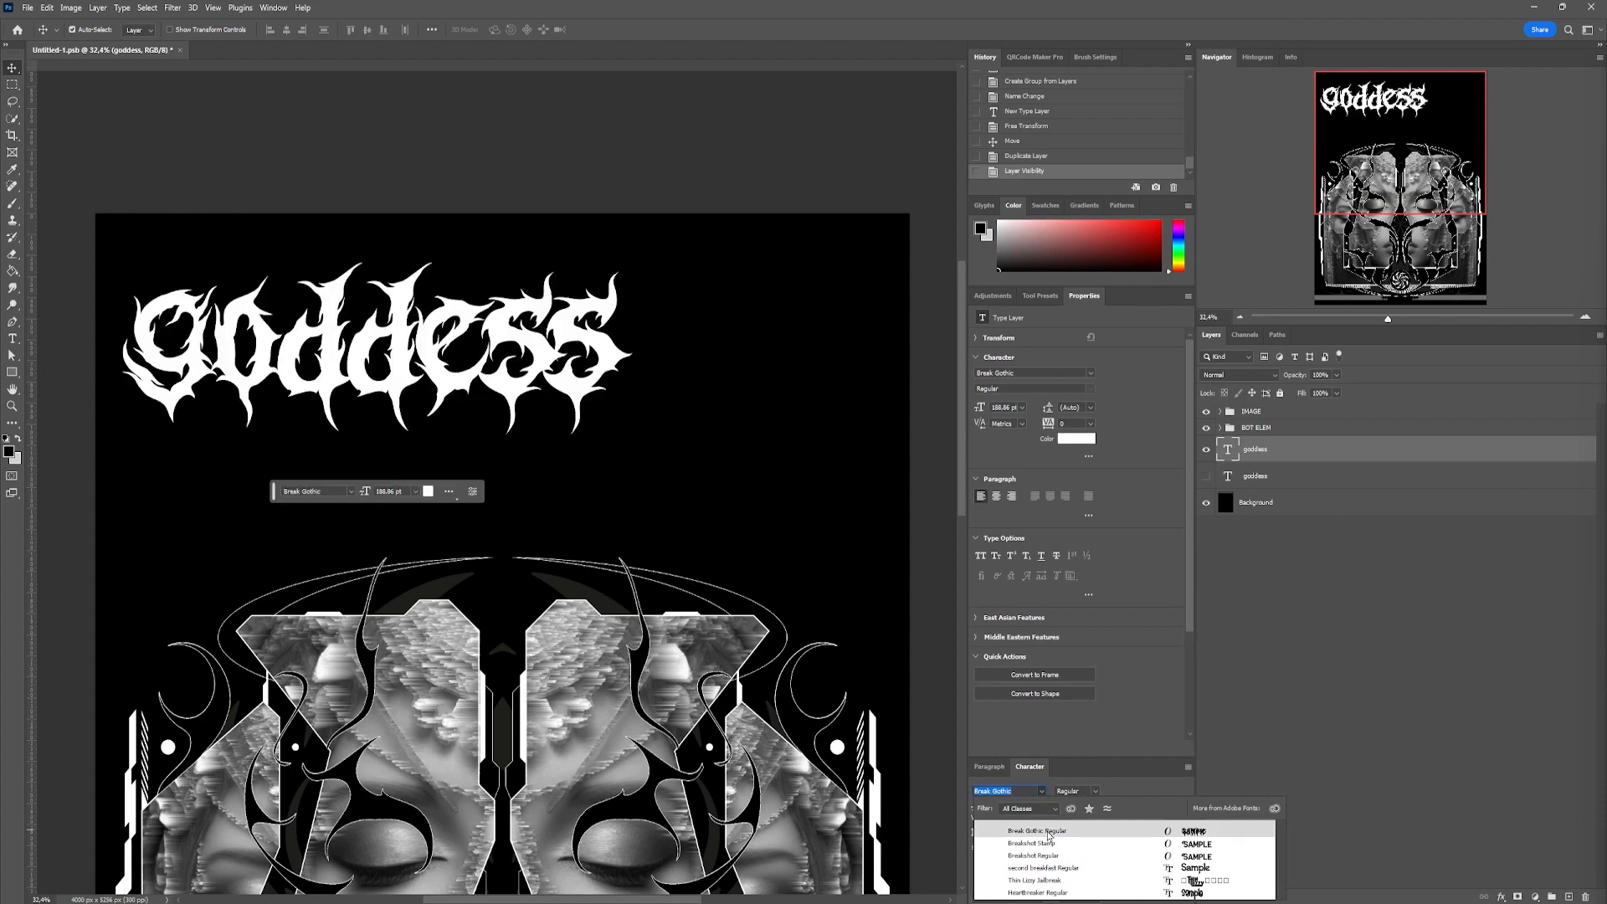
{"action": "left_click", "coordinate": [1049, 832]}
{"action": "key", "text": "ctrl+shift+k"}
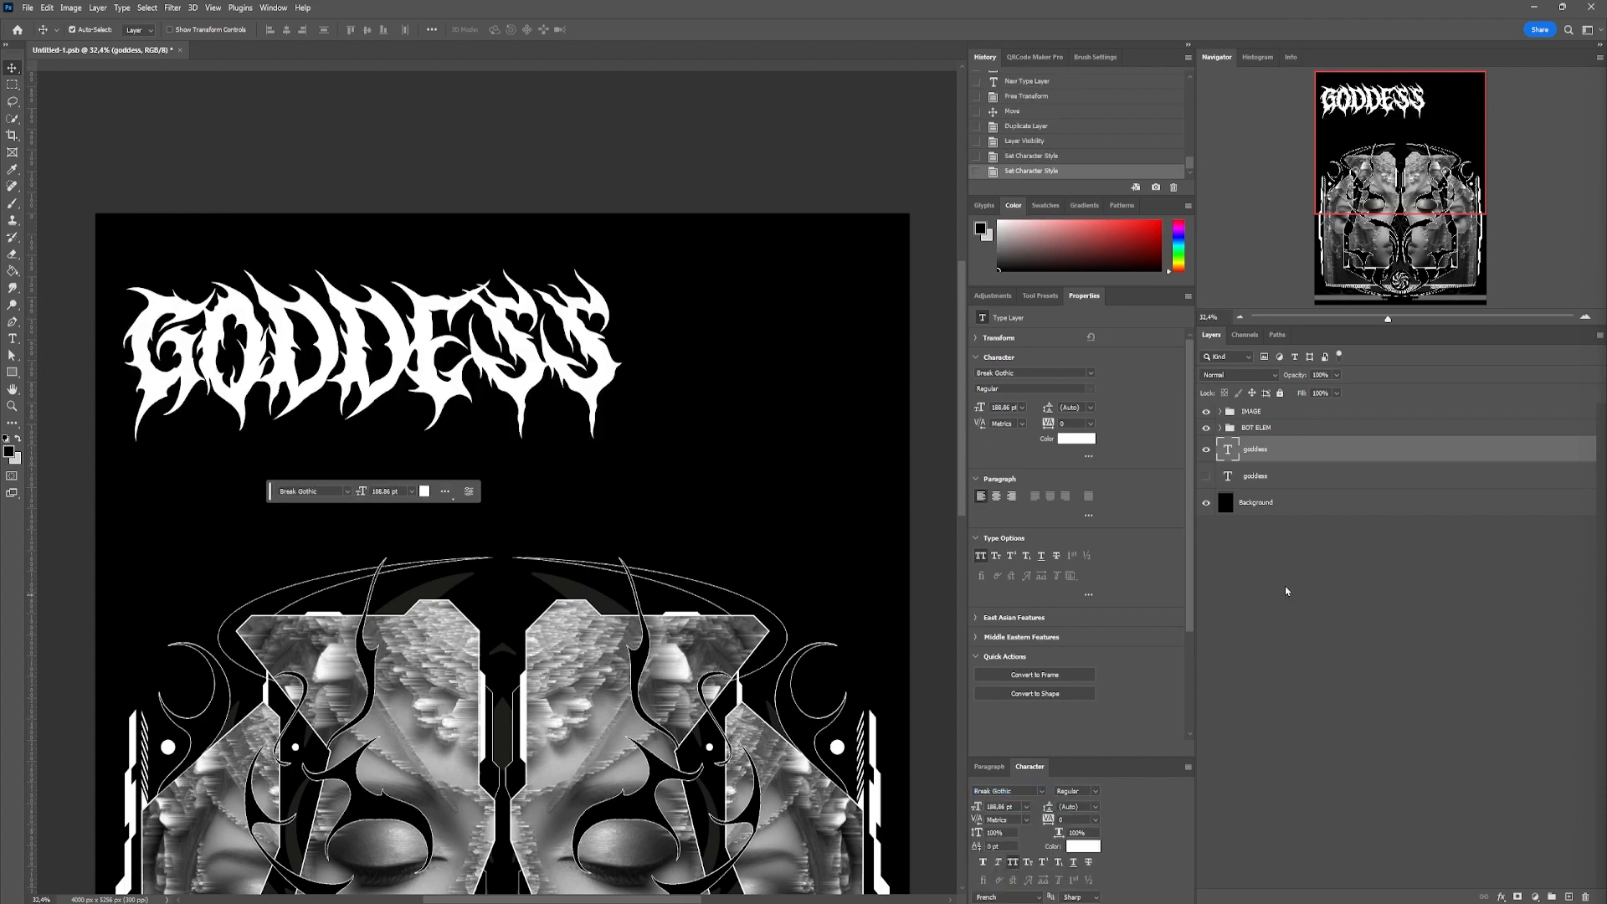
Show the original Matona title and change the Break Gothic title's text colour to black
{"action": "left_click", "coordinate": [1207, 477]}
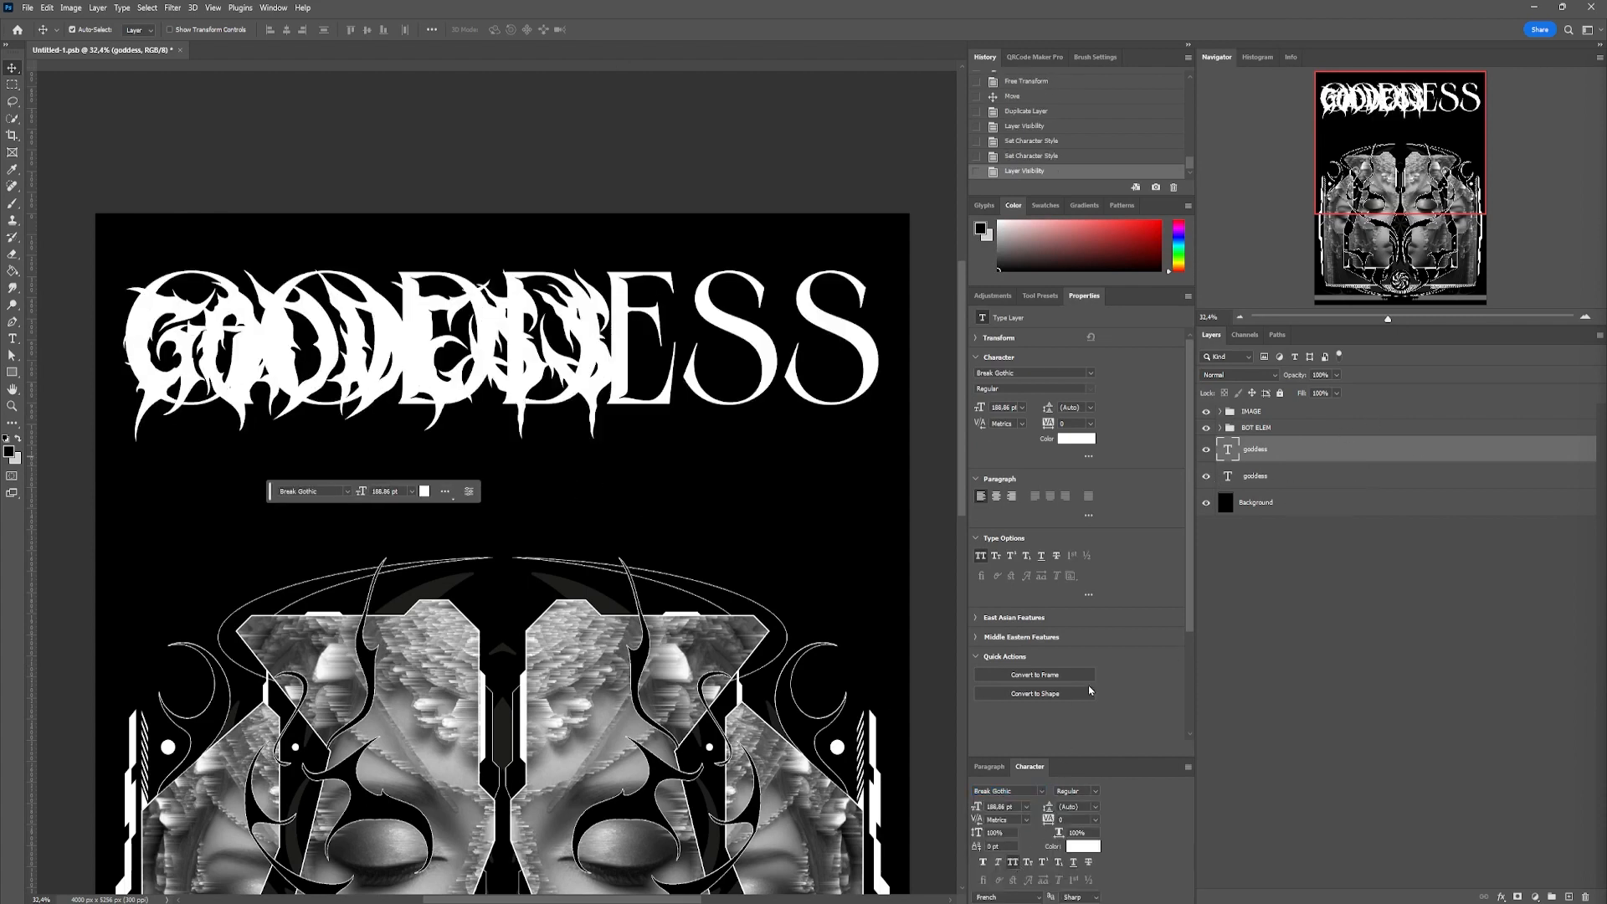
{"action": "scroll", "coordinate": [1076, 704], "scroll_direction": "down", "scroll_amount": 1}
{"action": "left_click", "coordinate": [1092, 847]}
{"action": "left_click_drag", "start_coordinate": [1093, 187], "coordinate": [1038, 263]}
{"action": "left_click", "coordinate": [1286, 70]}
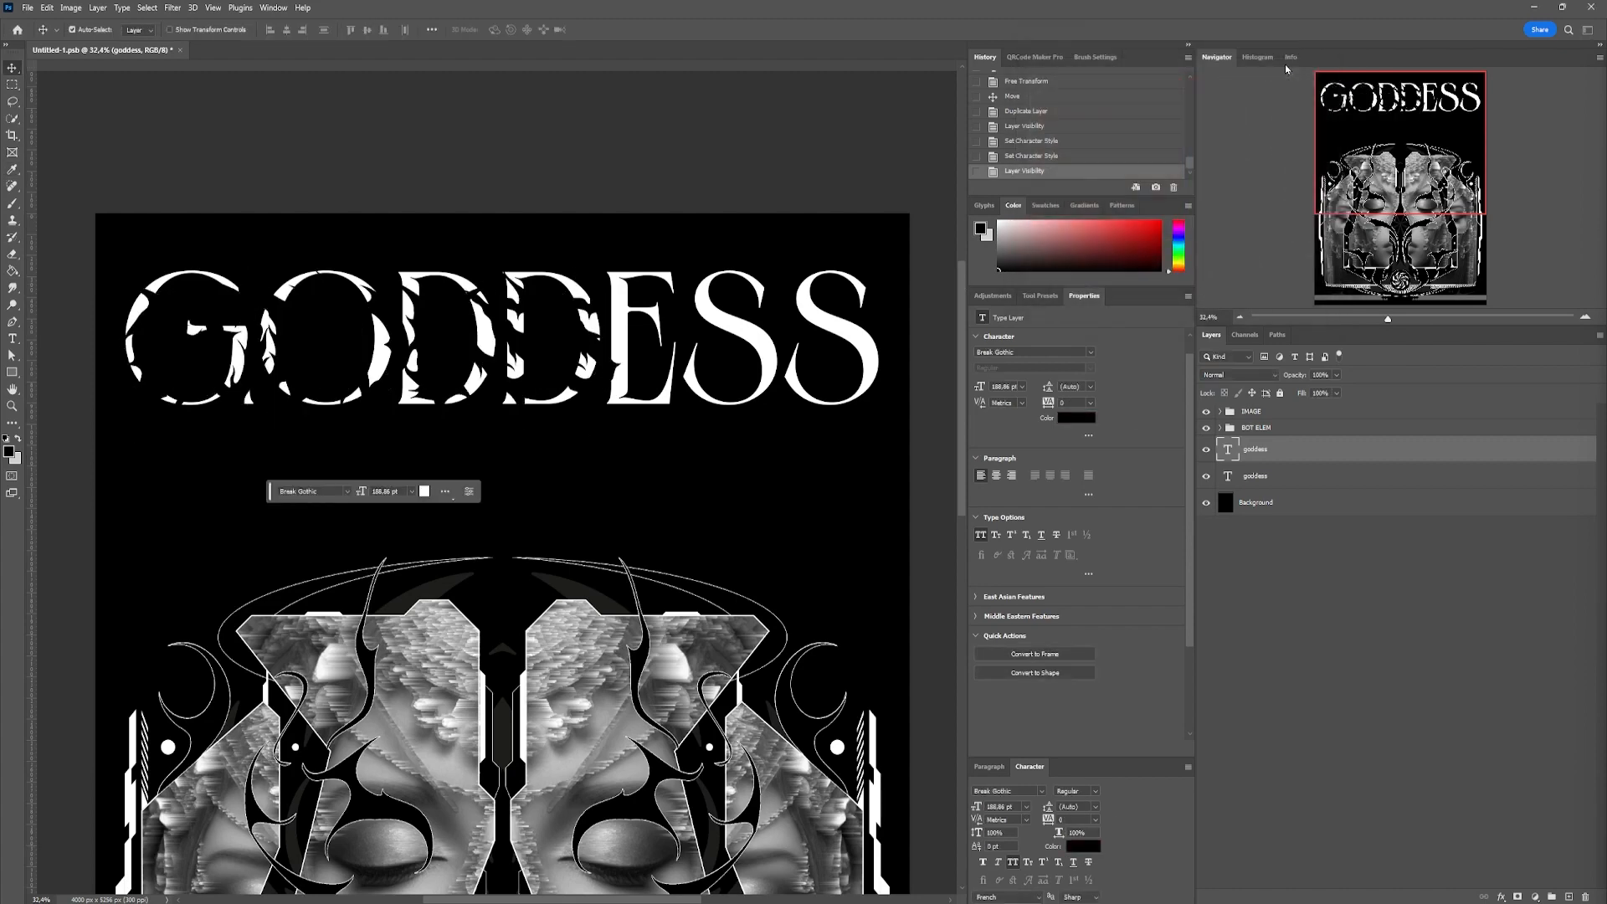
Add a thin light Stroke layer style to the black Break Gothic title
{"action": "double_click", "coordinate": [1349, 451]}
{"action": "left_click", "coordinate": [926, 574]}
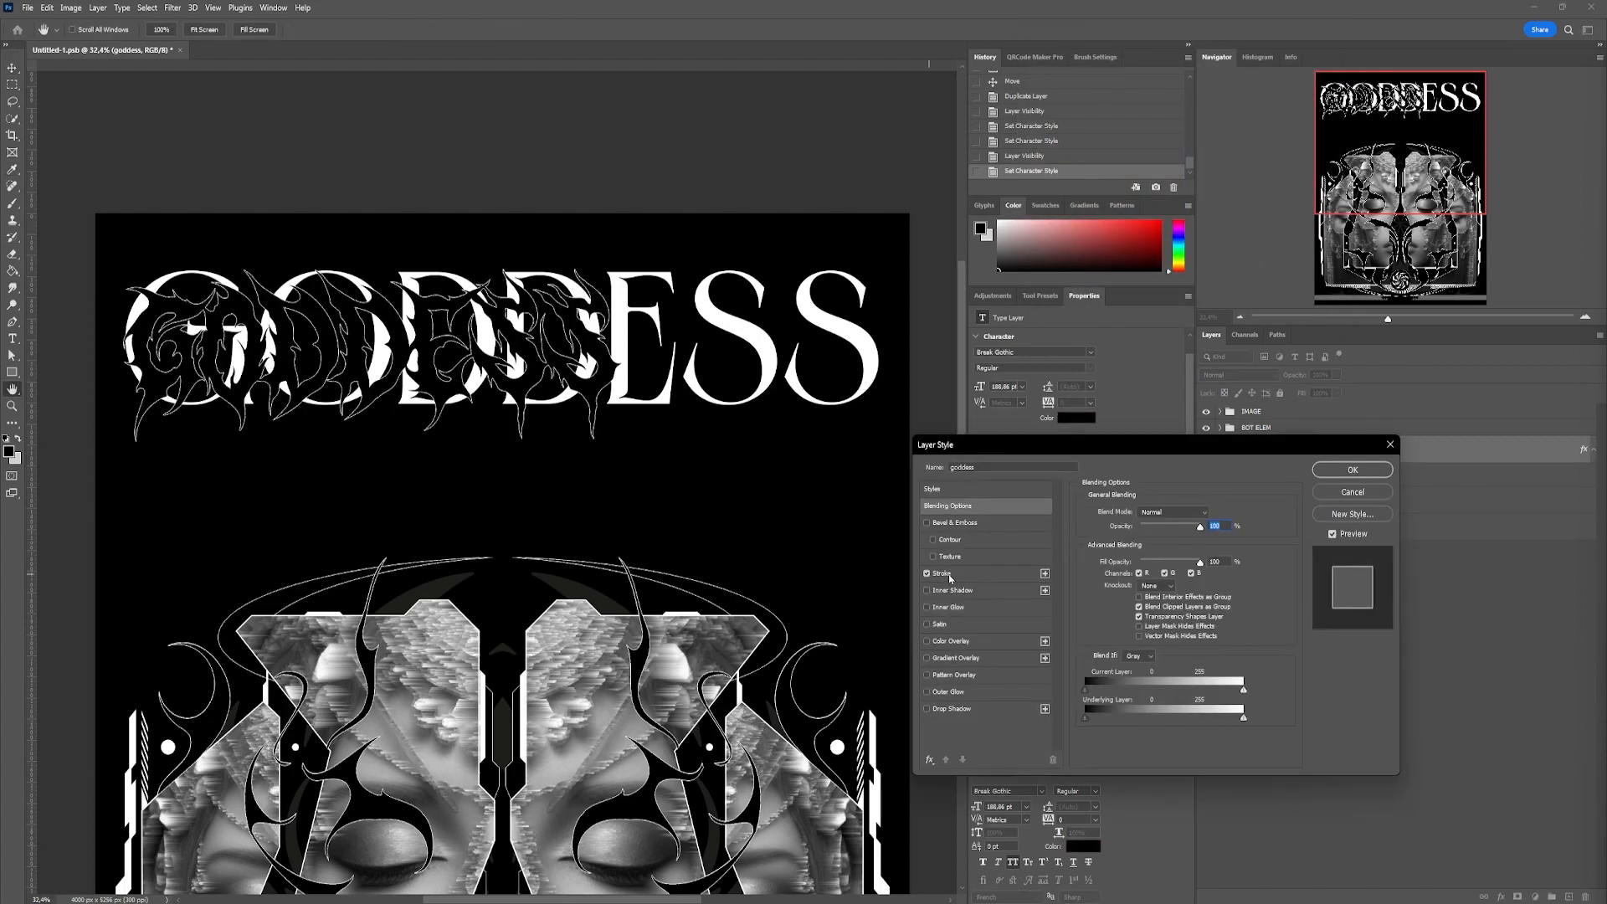
{"action": "left_click", "coordinate": [942, 574]}
{"action": "key", "text": "Return"}
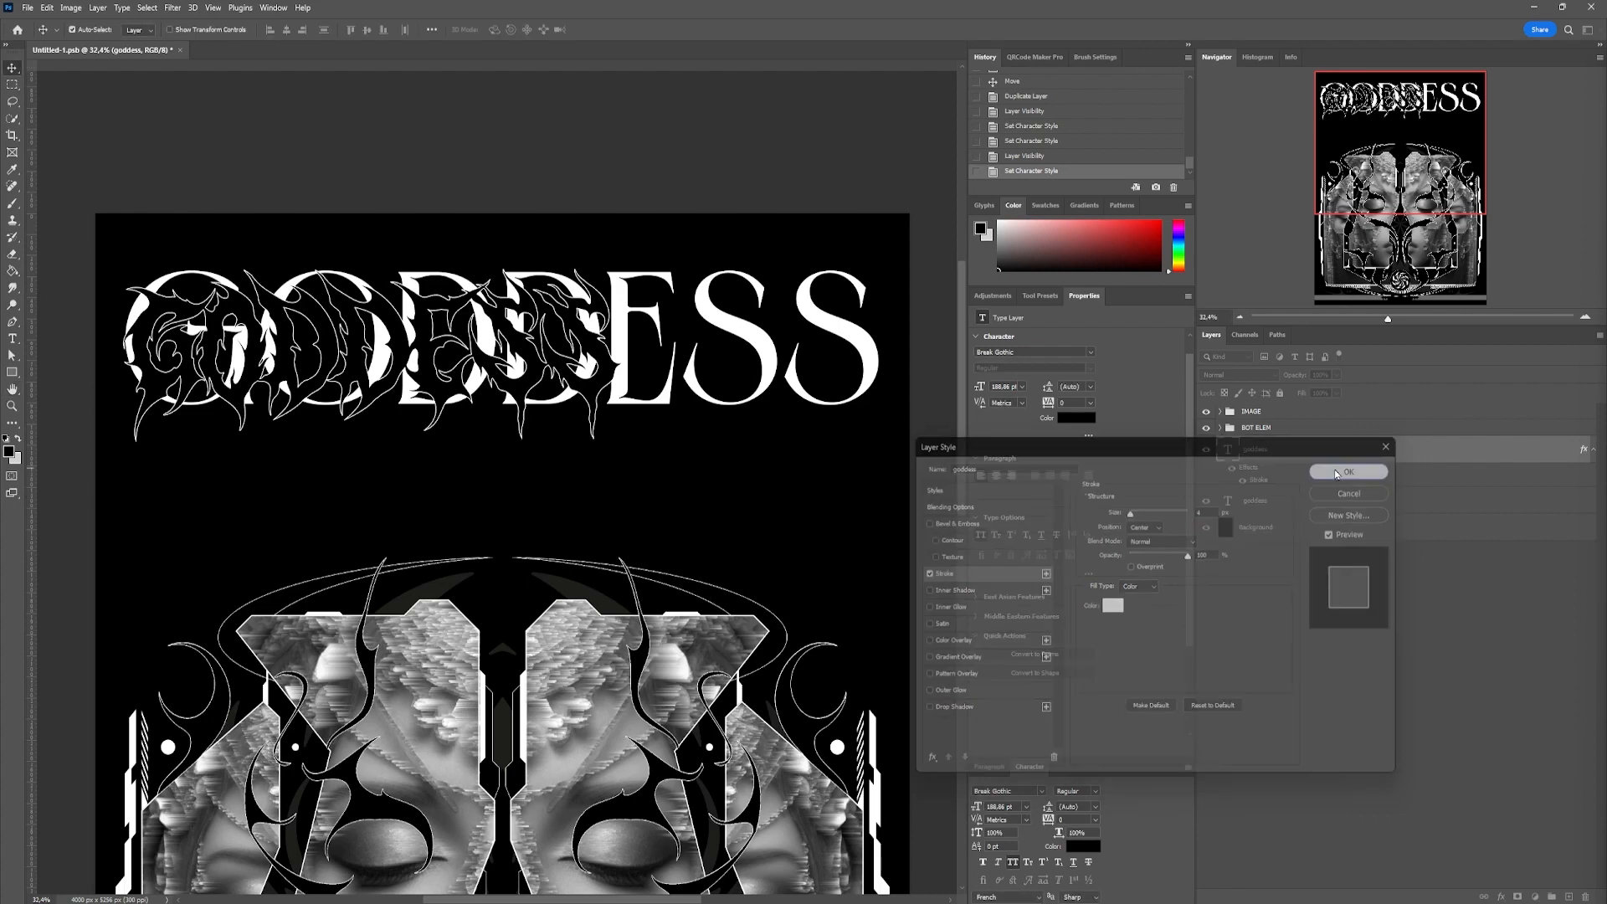
Enlarge the outlined Break Gothic title to span nearly the poster's full width
{"action": "key", "text": "ctrl+t"}
{"action": "left_click_drag", "start_coordinate": [746, 364], "coordinate": [893, 370]}
{"action": "key", "text": "Return"}
Duplicate the Matona title above the Break Gothic layer at reduced opacity, and refit the gothic title around its letters
{"action": "left_click_drag", "start_coordinate": [1358, 500], "coordinate": [1312, 439]}
{"action": "left_click_drag", "start_coordinate": [1294, 381], "coordinate": [1280, 381]}
{"action": "left_click_drag", "start_coordinate": [306, 258], "coordinate": [294, 258]}
{"action": "key", "text": "ctrl+t"}
{"action": "left_click_drag", "start_coordinate": [879, 361], "coordinate": [905, 366]}
{"action": "left_click_drag", "start_coordinate": [508, 205], "coordinate": [507, 210]}
{"action": "key", "text": "Return"}
Try setting the tracking of the selected Break Gothic letters to -100
{"action": "key", "text": "t"}
{"action": "left_click_drag", "start_coordinate": [348, 235], "coordinate": [538, 251]}
{"action": "left_click_drag", "start_coordinate": [1048, 819], "coordinate": [1047, 820]}
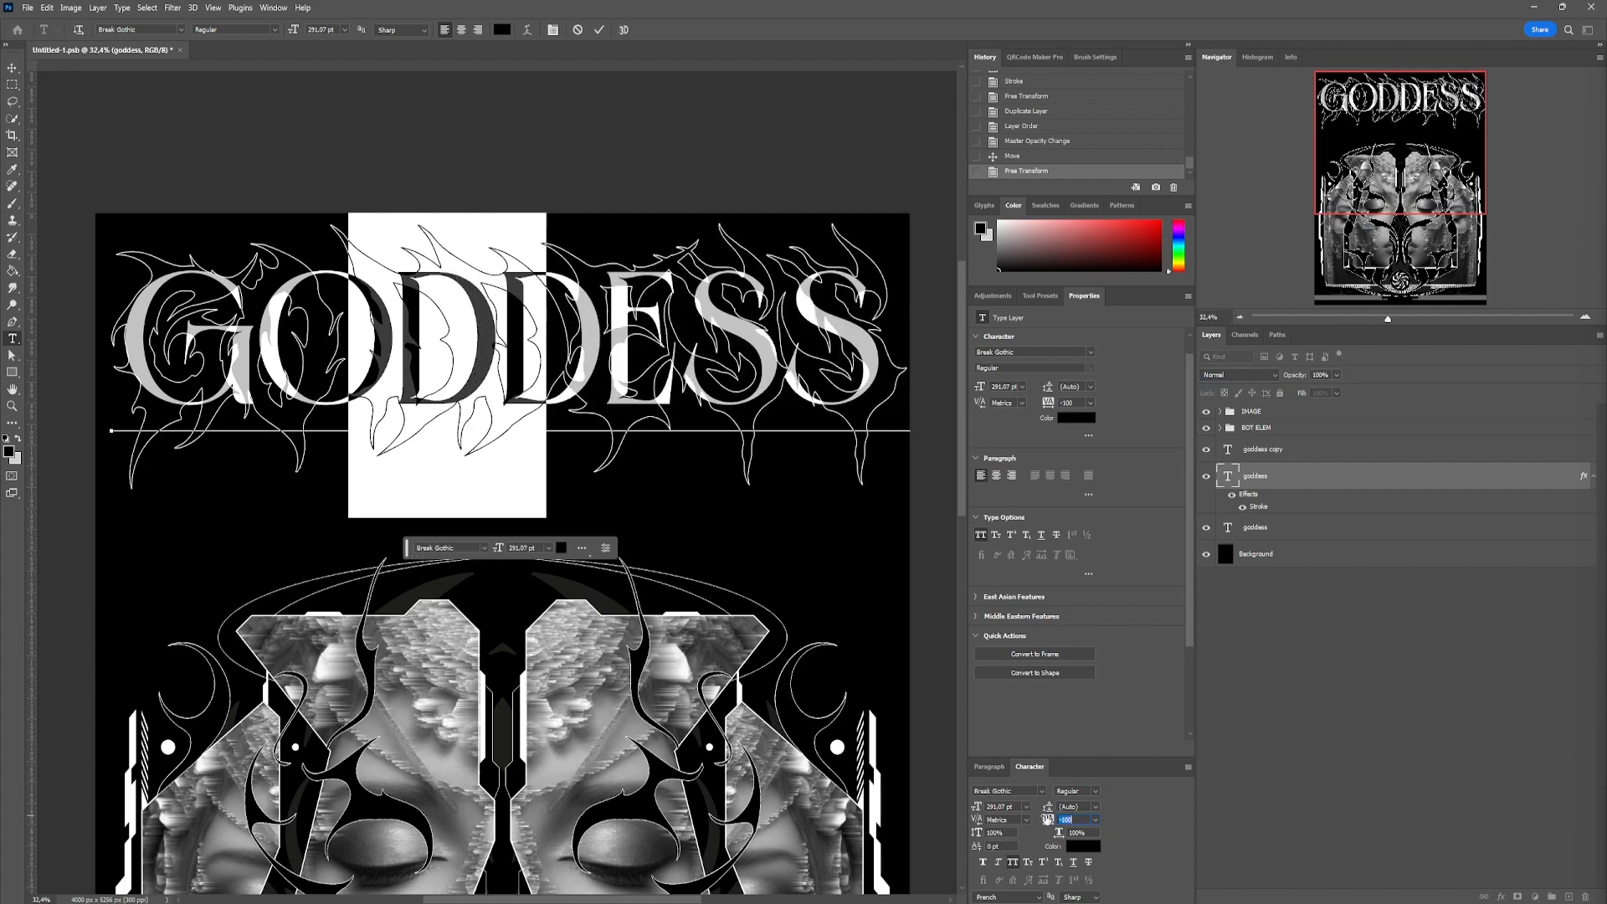
{"action": "key", "text": "ctrl+Return"}
{"action": "key", "text": "ctrl+z"}
Set the topmost Matona title copy's opacity back to 100%
{"action": "left_click", "coordinate": [11, 68]}
{"action": "left_click", "coordinate": [1305, 447]}
{"action": "left_click_drag", "start_coordinate": [1295, 376], "coordinate": [1383, 386]}
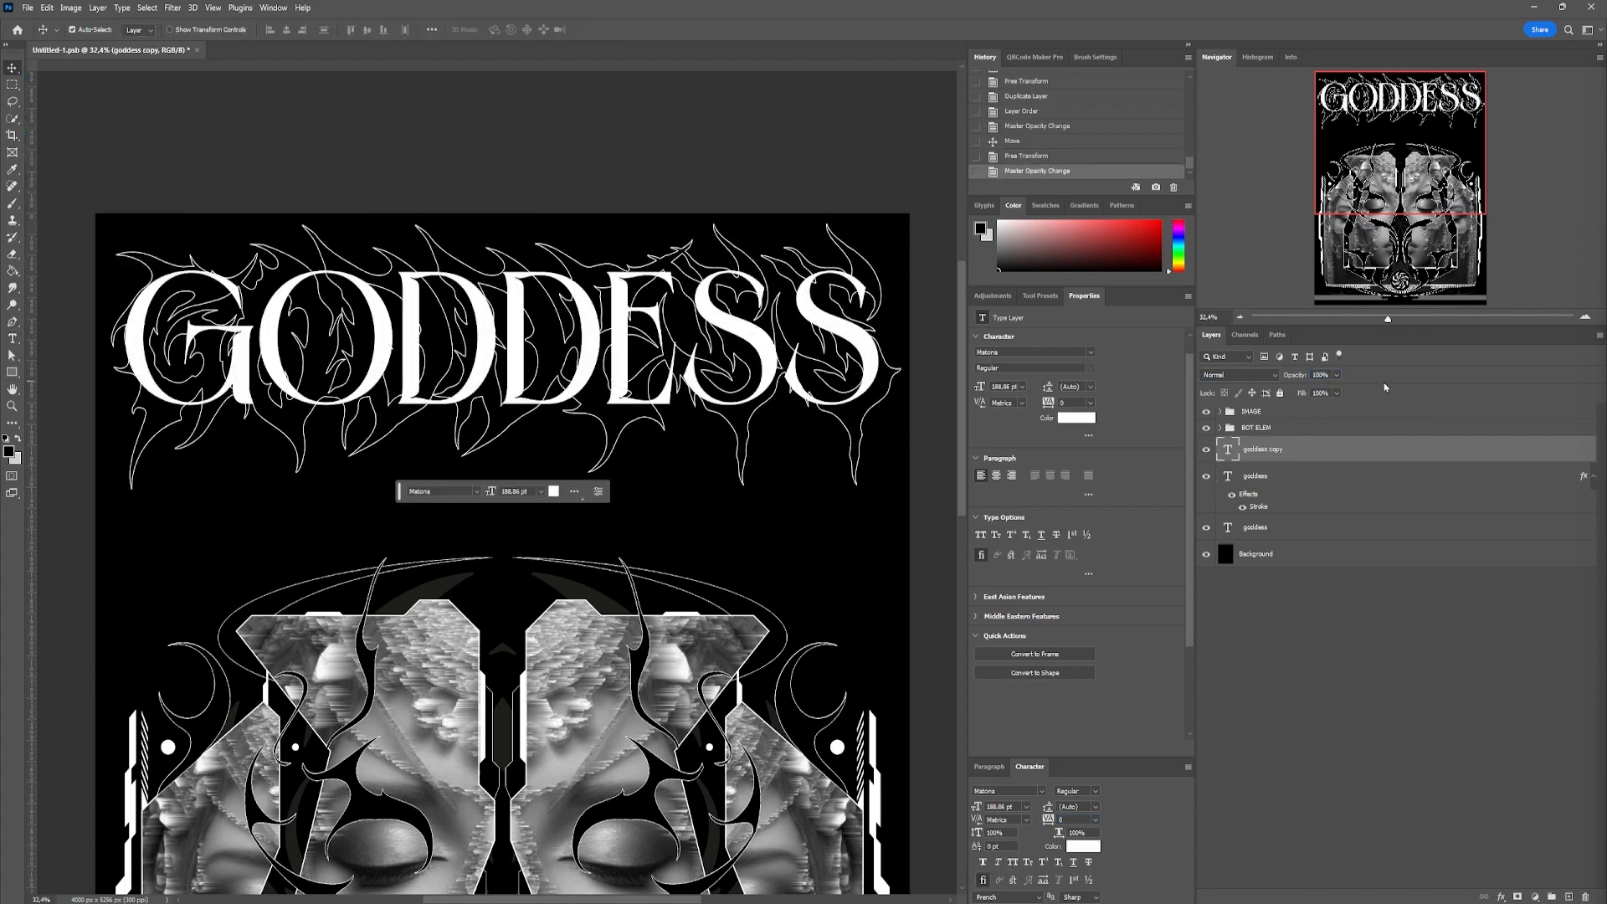
Add a layer mask to the topmost title copy and paint out parts of the G, O and D letters along the gothic outlines
{"action": "left_click", "coordinate": [1518, 897]}
{"action": "key", "text": "b"}
{"action": "left_click", "coordinate": [90, 30]}
{"action": "left_click", "coordinate": [90, 30]}
{"action": "scroll", "coordinate": [177, 317], "scroll_direction": "up", "scroll_amount": 9}
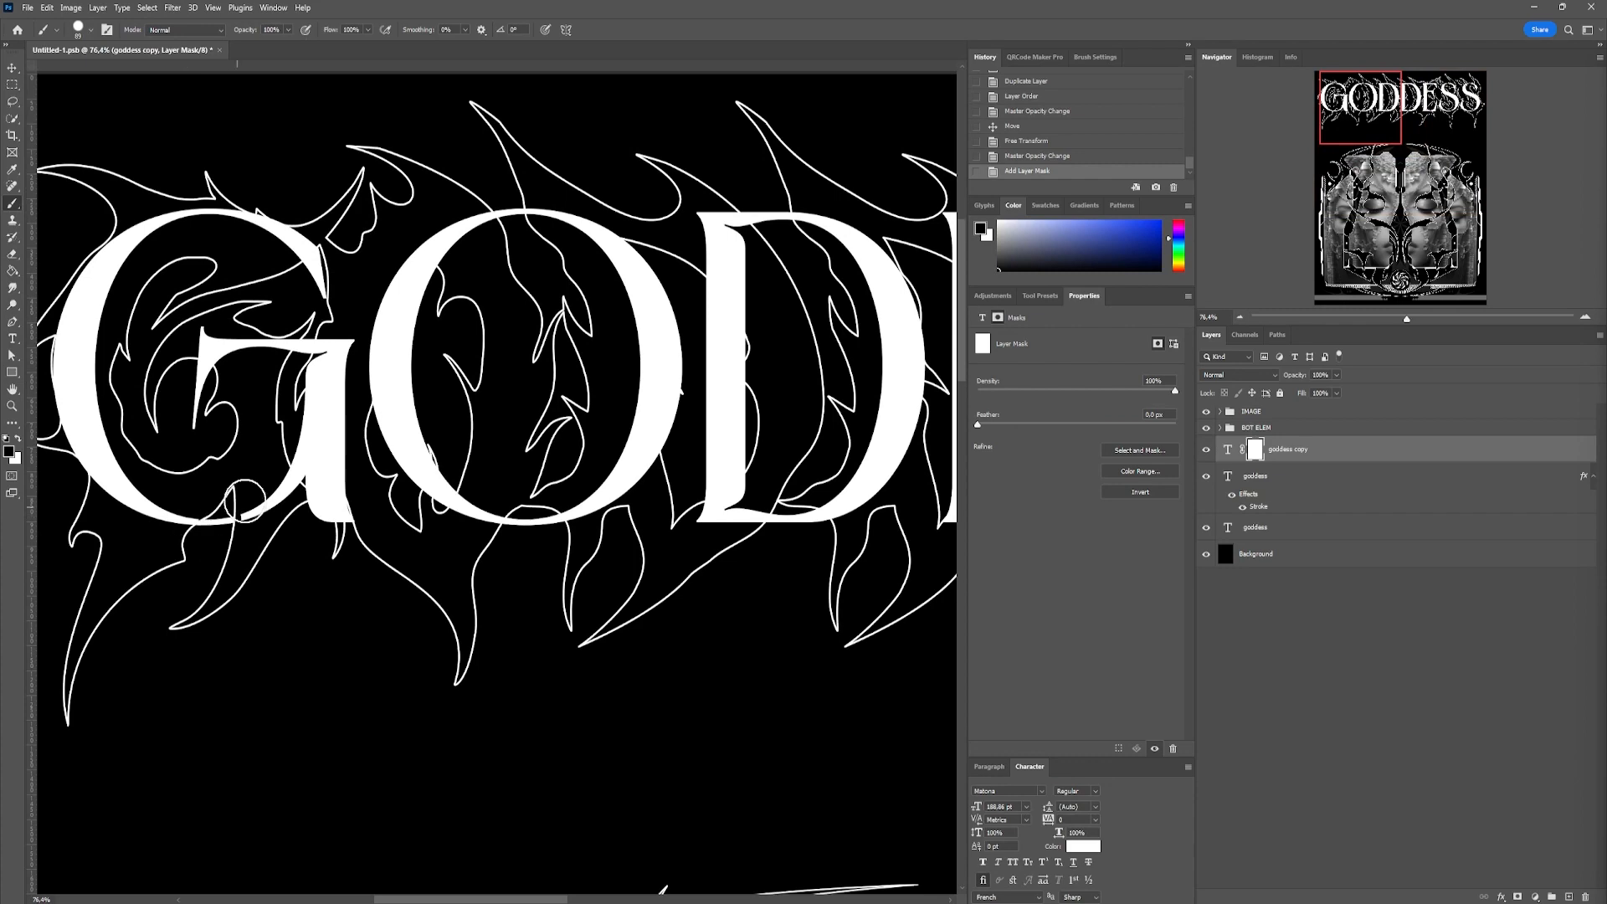
{"action": "left_click_drag", "start_coordinate": [485, 227], "coordinate": [425, 245]}
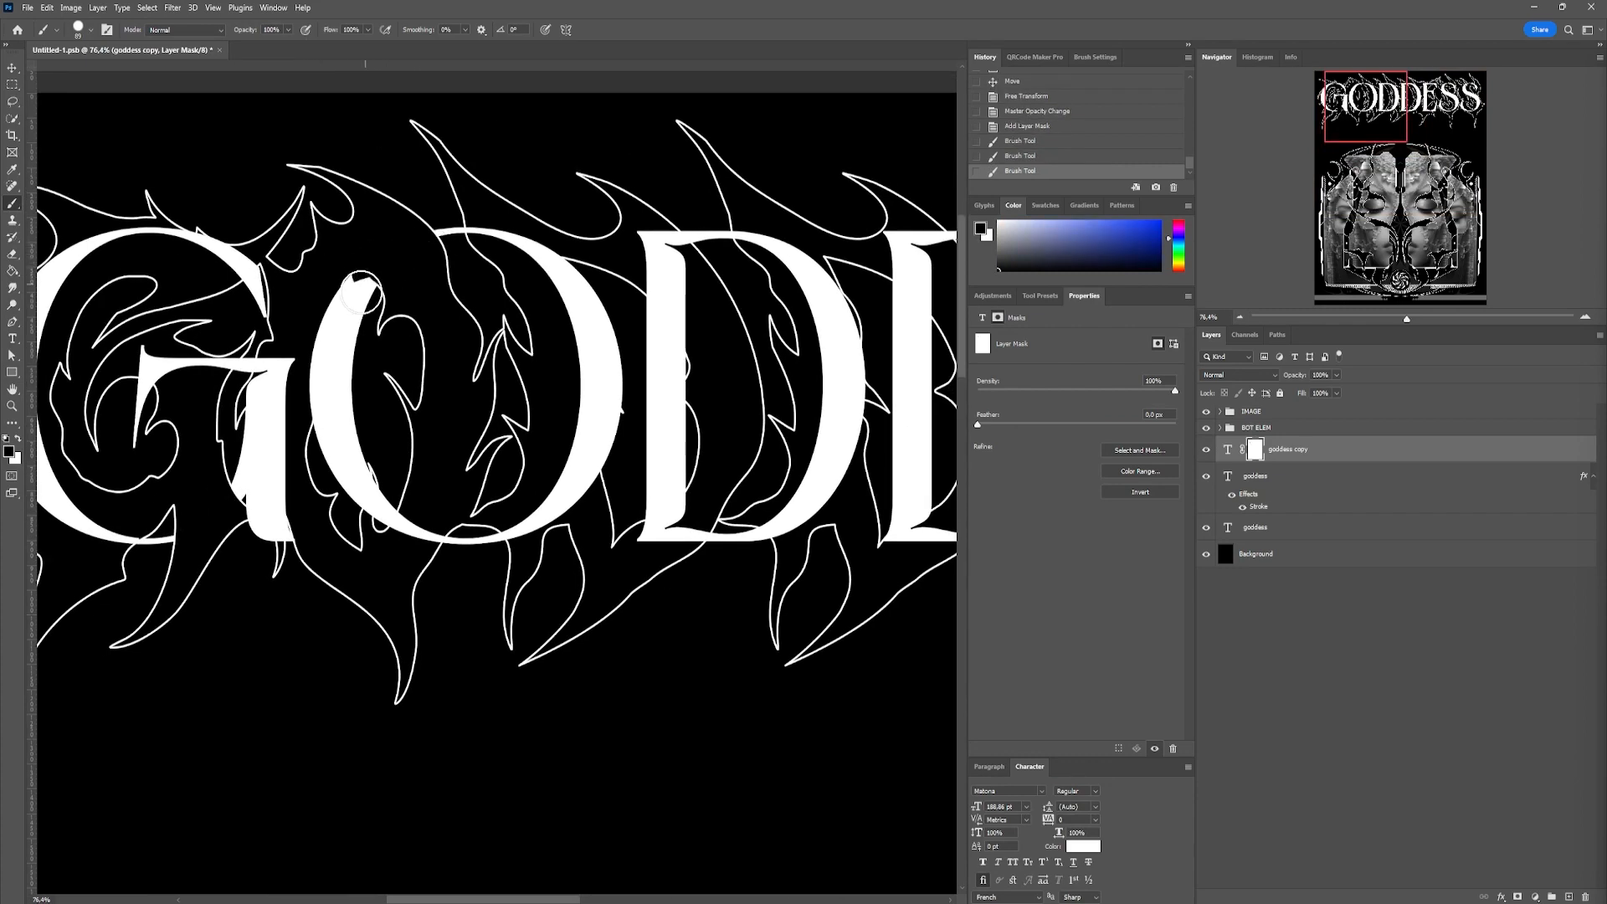
{"action": "left_click_drag", "start_coordinate": [646, 255], "coordinate": [484, 299]}
{"action": "left_click_drag", "start_coordinate": [532, 445], "coordinate": [358, 377]}
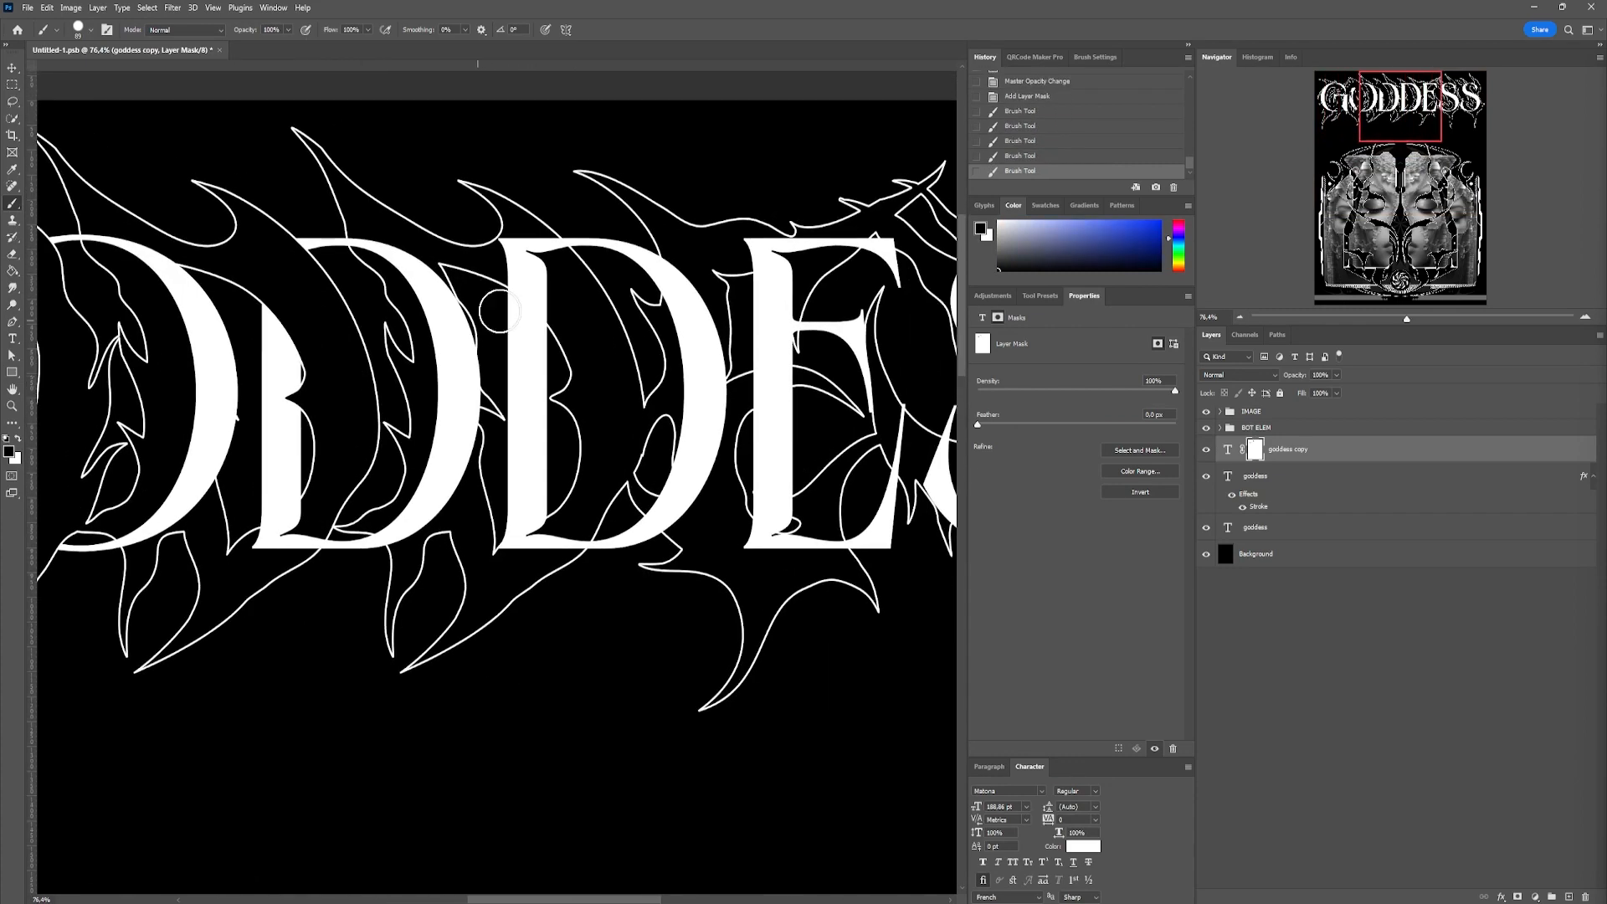
{"action": "left_click_drag", "start_coordinate": [687, 469], "coordinate": [665, 522]}
{"action": "left_click_drag", "start_coordinate": [672, 468], "coordinate": [470, 495]}
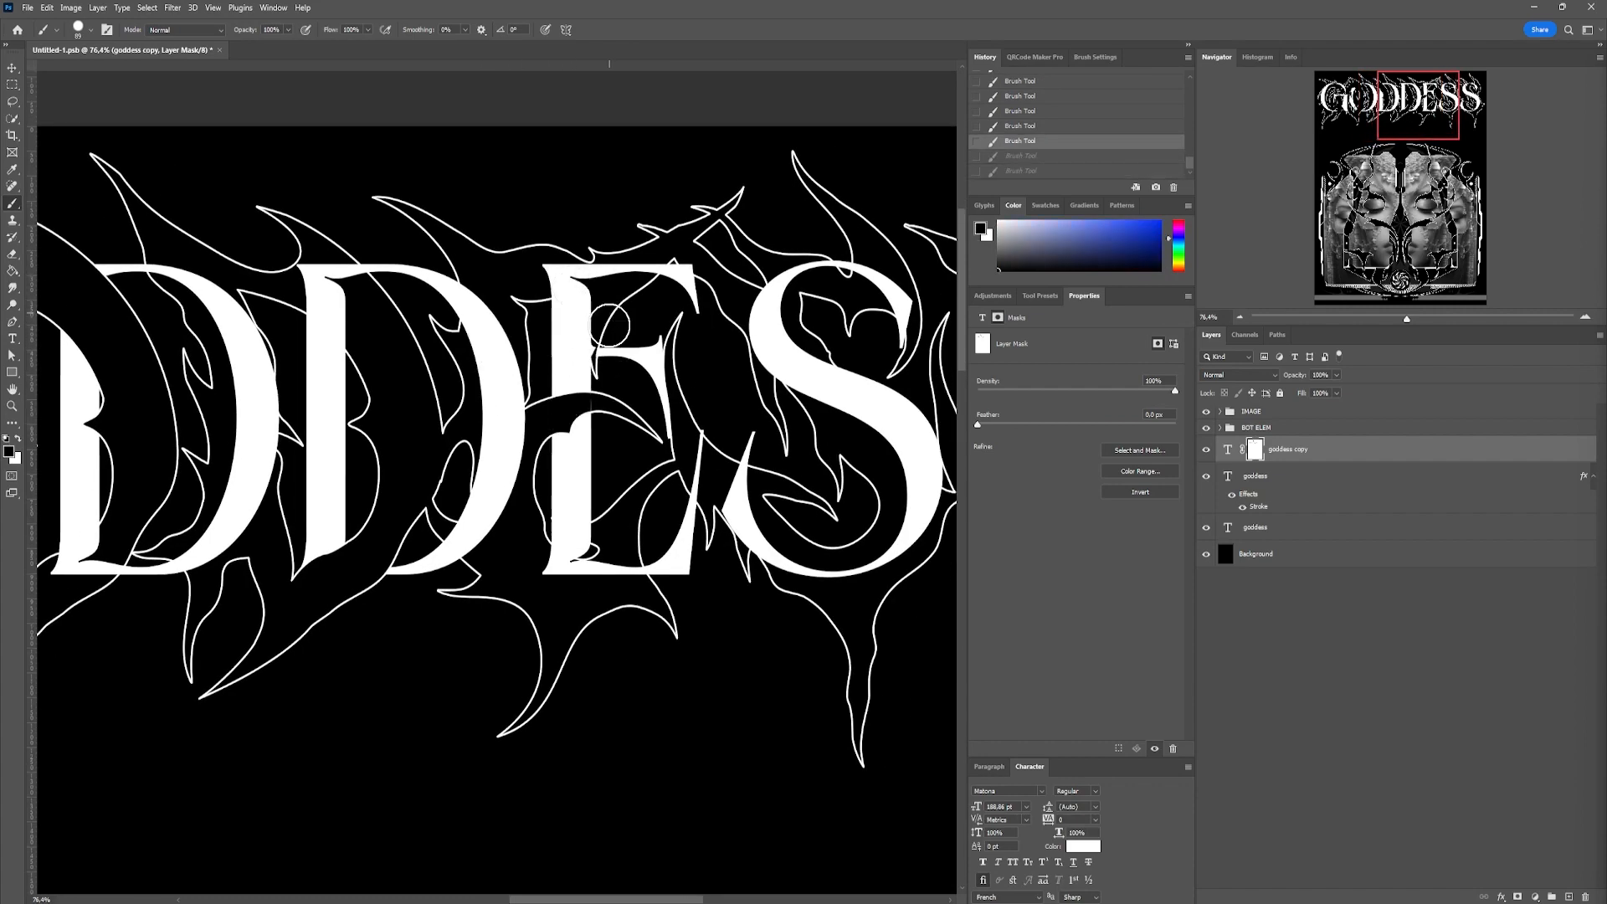
Continue painting the title's mask over the E and both S letters, hiding and restoring parts where the gothic outlines cross them
{"action": "key", "text": "ctrl+shift+z"}
{"action": "key", "text": "ctrl+shift+z"}
{"action": "key", "text": "x"}
{"action": "left_click_drag", "start_coordinate": [623, 464], "coordinate": [558, 431]}
{"action": "left_click_drag", "start_coordinate": [503, 486], "coordinate": [515, 487]}
{"action": "left_click_drag", "start_coordinate": [529, 453], "coordinate": [470, 491]}
{"action": "left_click_drag", "start_coordinate": [559, 259], "coordinate": [439, 261]}
{"action": "left_click_drag", "start_coordinate": [576, 361], "coordinate": [631, 426]}
{"action": "key", "text": "ctrl+z"}
{"action": "left_click_drag", "start_coordinate": [626, 507], "coordinate": [578, 535]}
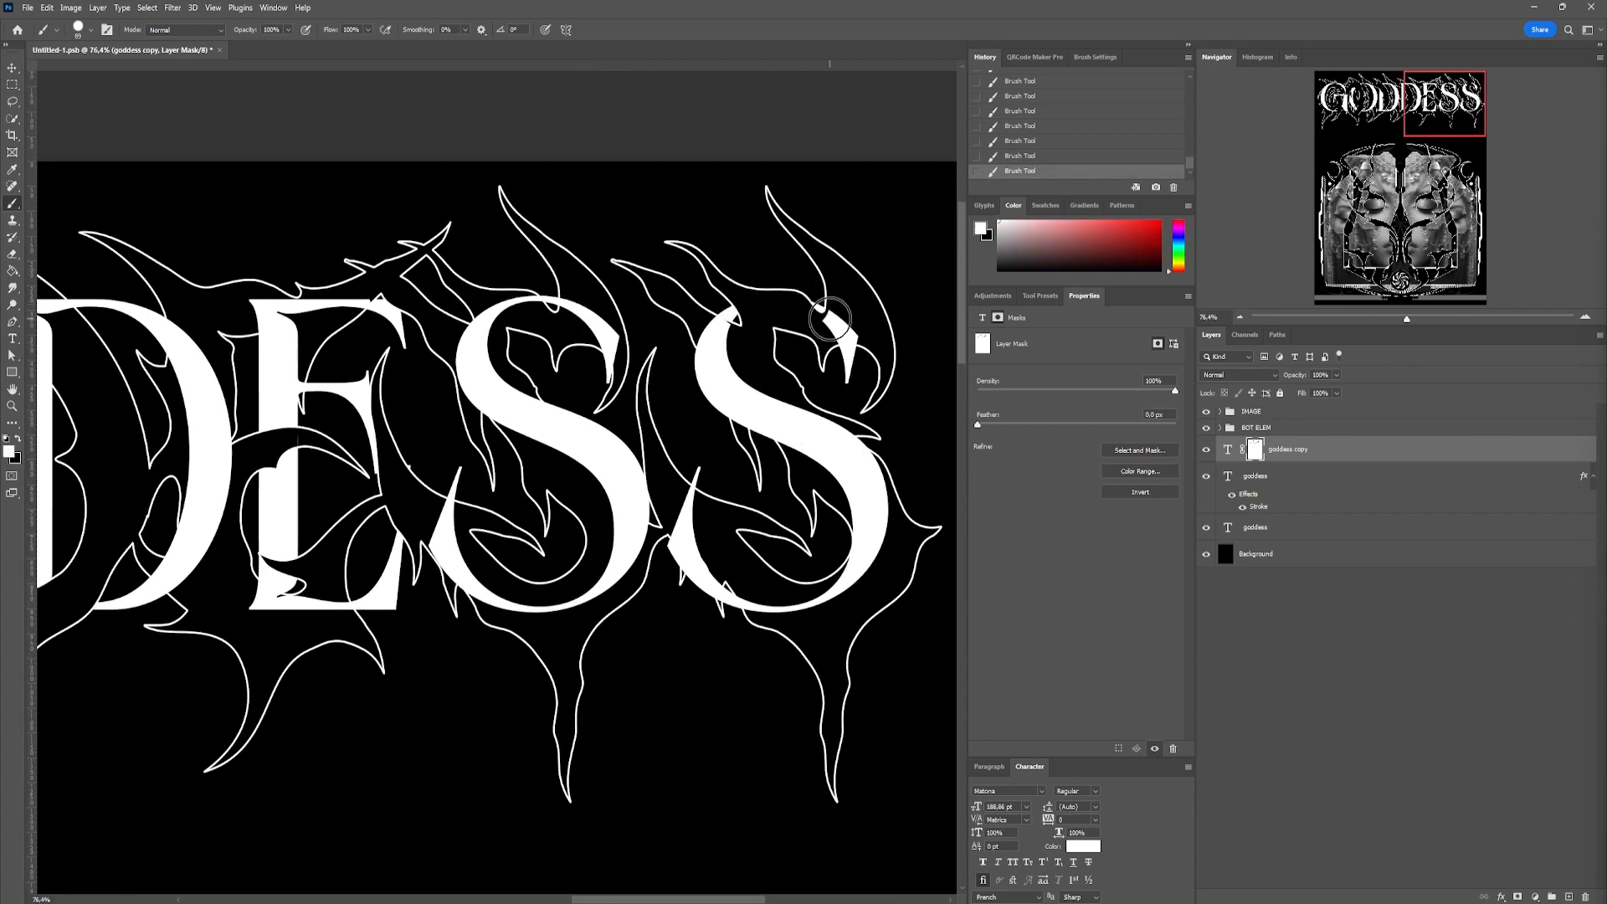
Flip the checkered strip behind the upper edge of the GODDESS title
{"action": "scroll", "coordinate": [772, 295], "scroll_direction": "down", "scroll_amount": 5}
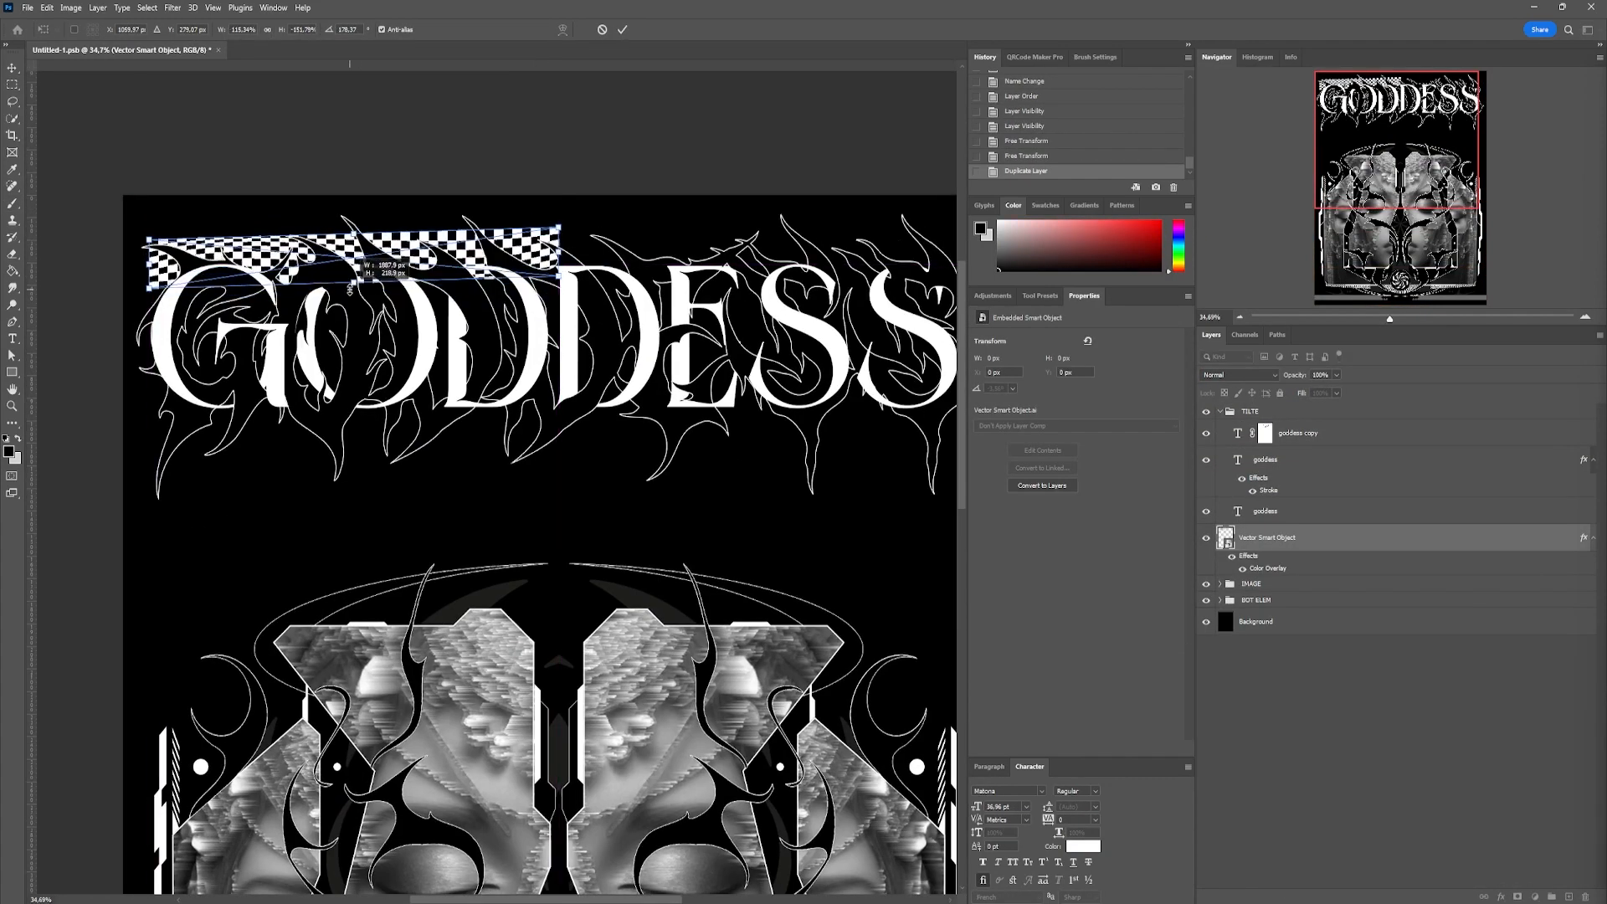
{"action": "right_click", "coordinate": [431, 251]}
{"action": "left_click", "coordinate": [502, 492]}
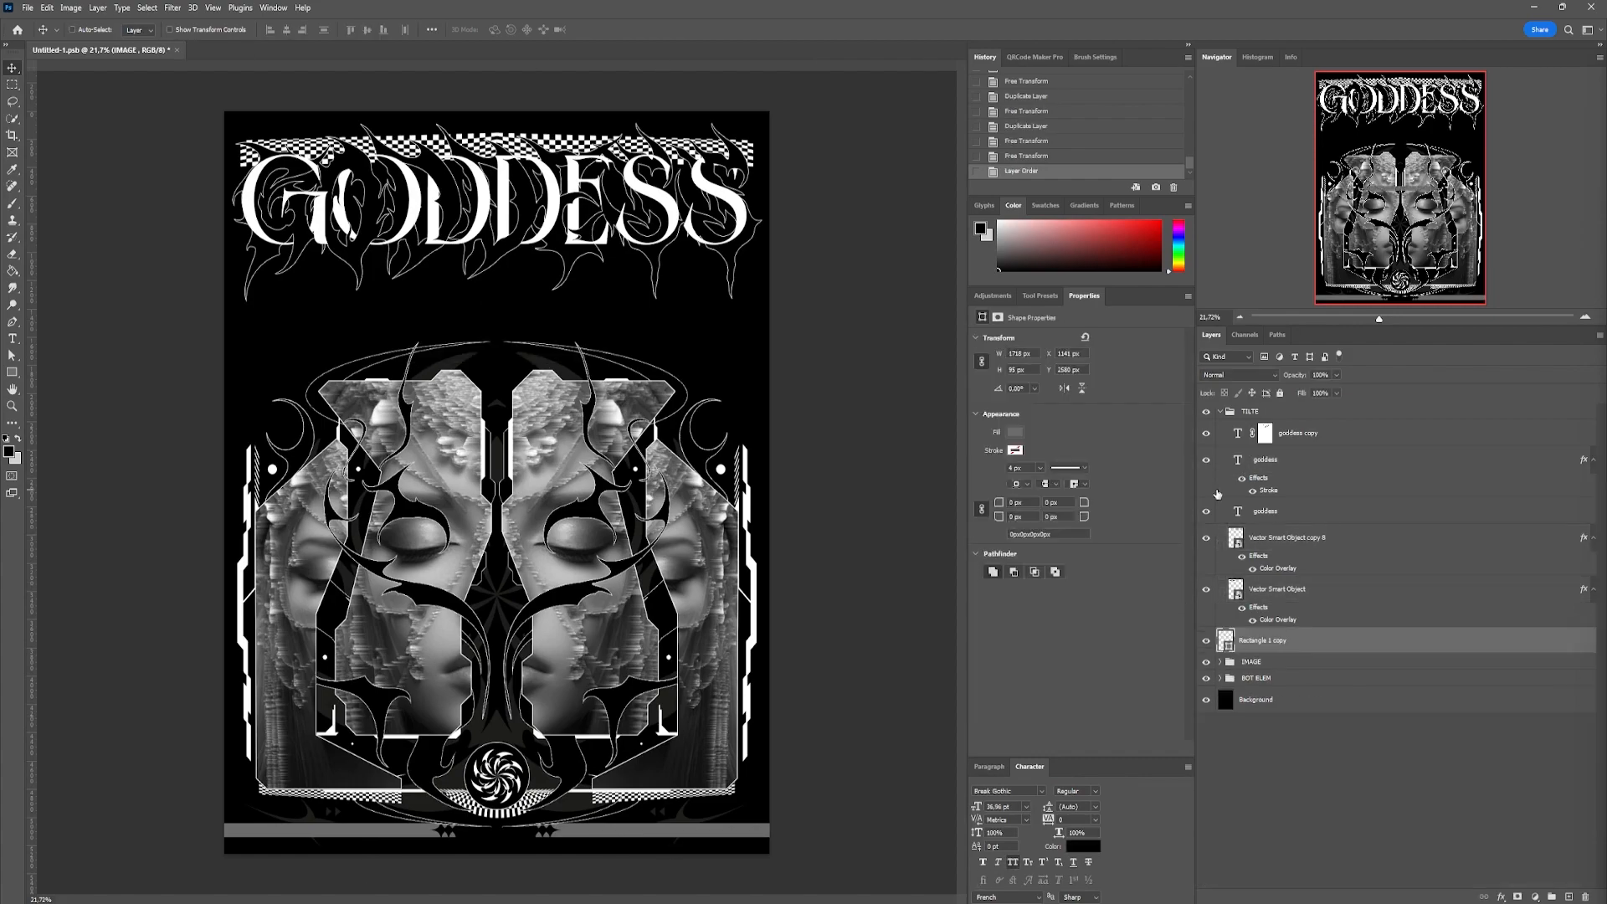
Select the Background layer for placing a dark polygon panel above it, and set the Magic Wand tolerance for isolating the panel's shape
{"action": "left_click", "coordinate": [1255, 699]}
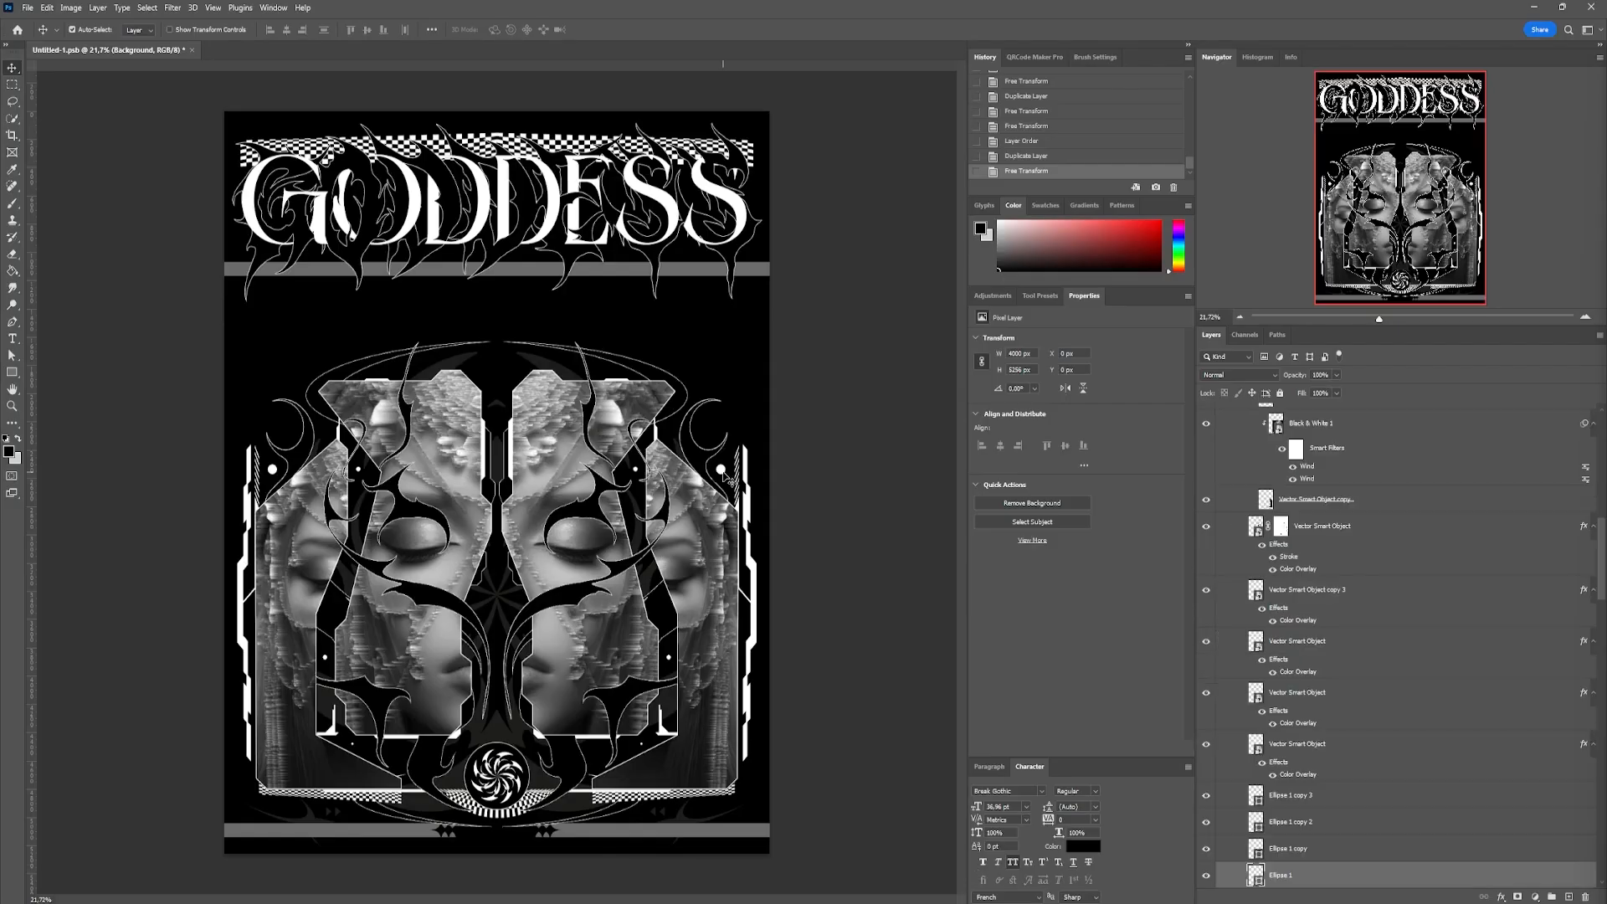
{"action": "mouse_move", "coordinate": [435, 540]}
{"action": "left_mouse_down"}
{"action": "mouse_move", "coordinate": [779, 466]}
{"action": "mouse_move", "coordinate": [843, 315]}
{"action": "mouse_move", "coordinate": [410, 550]}
{"action": "left_mouse_up"}
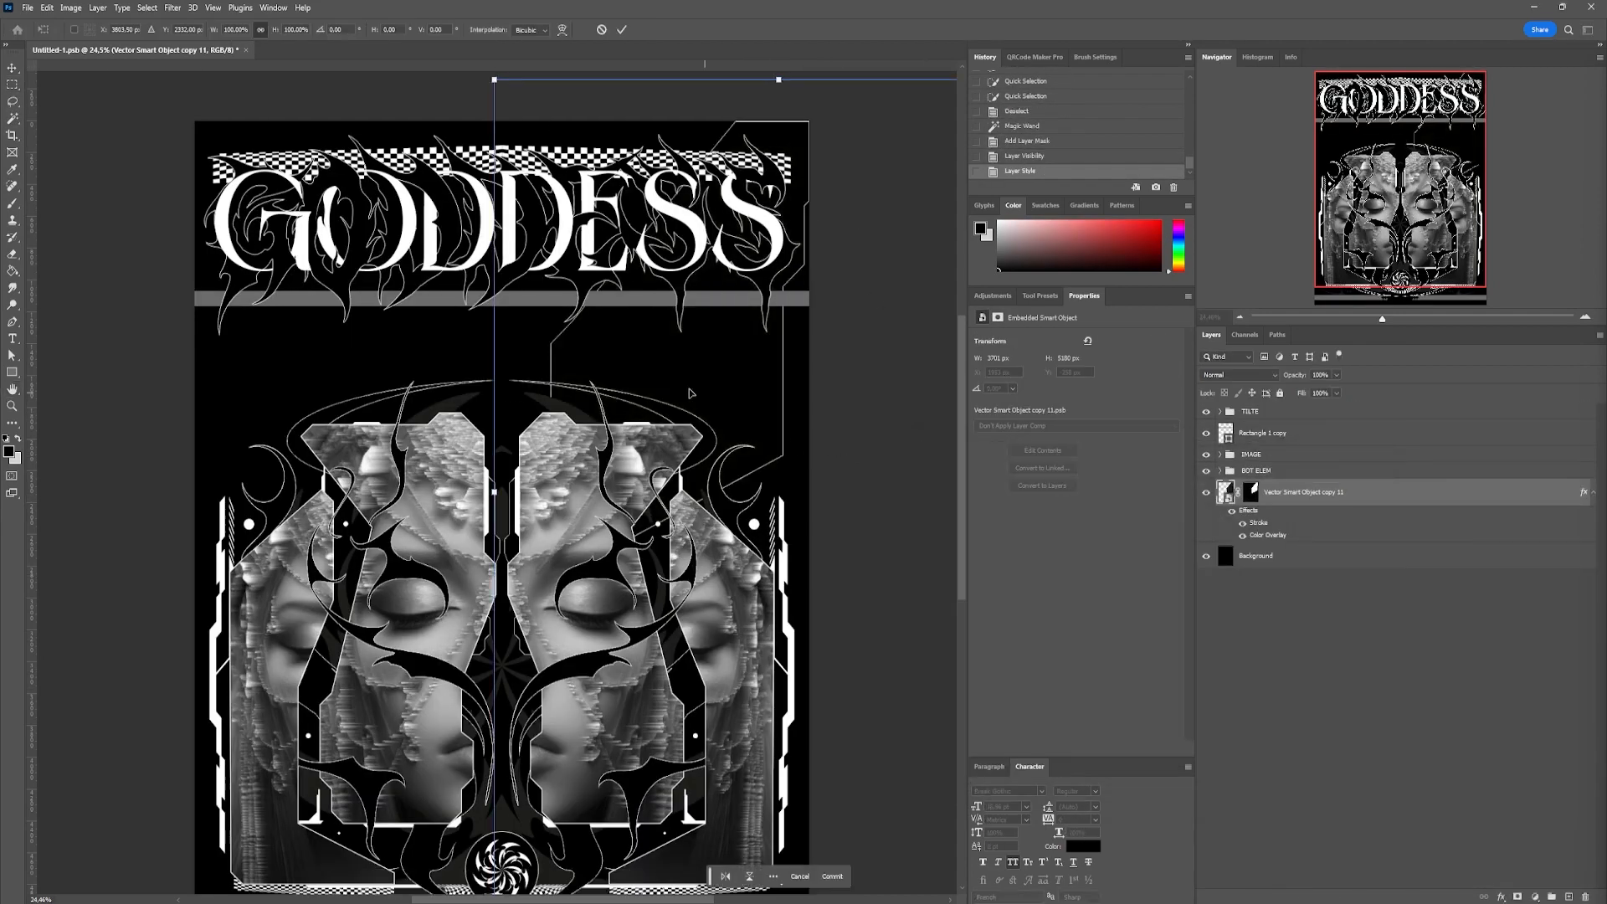
{"action": "key", "text": "Return"}
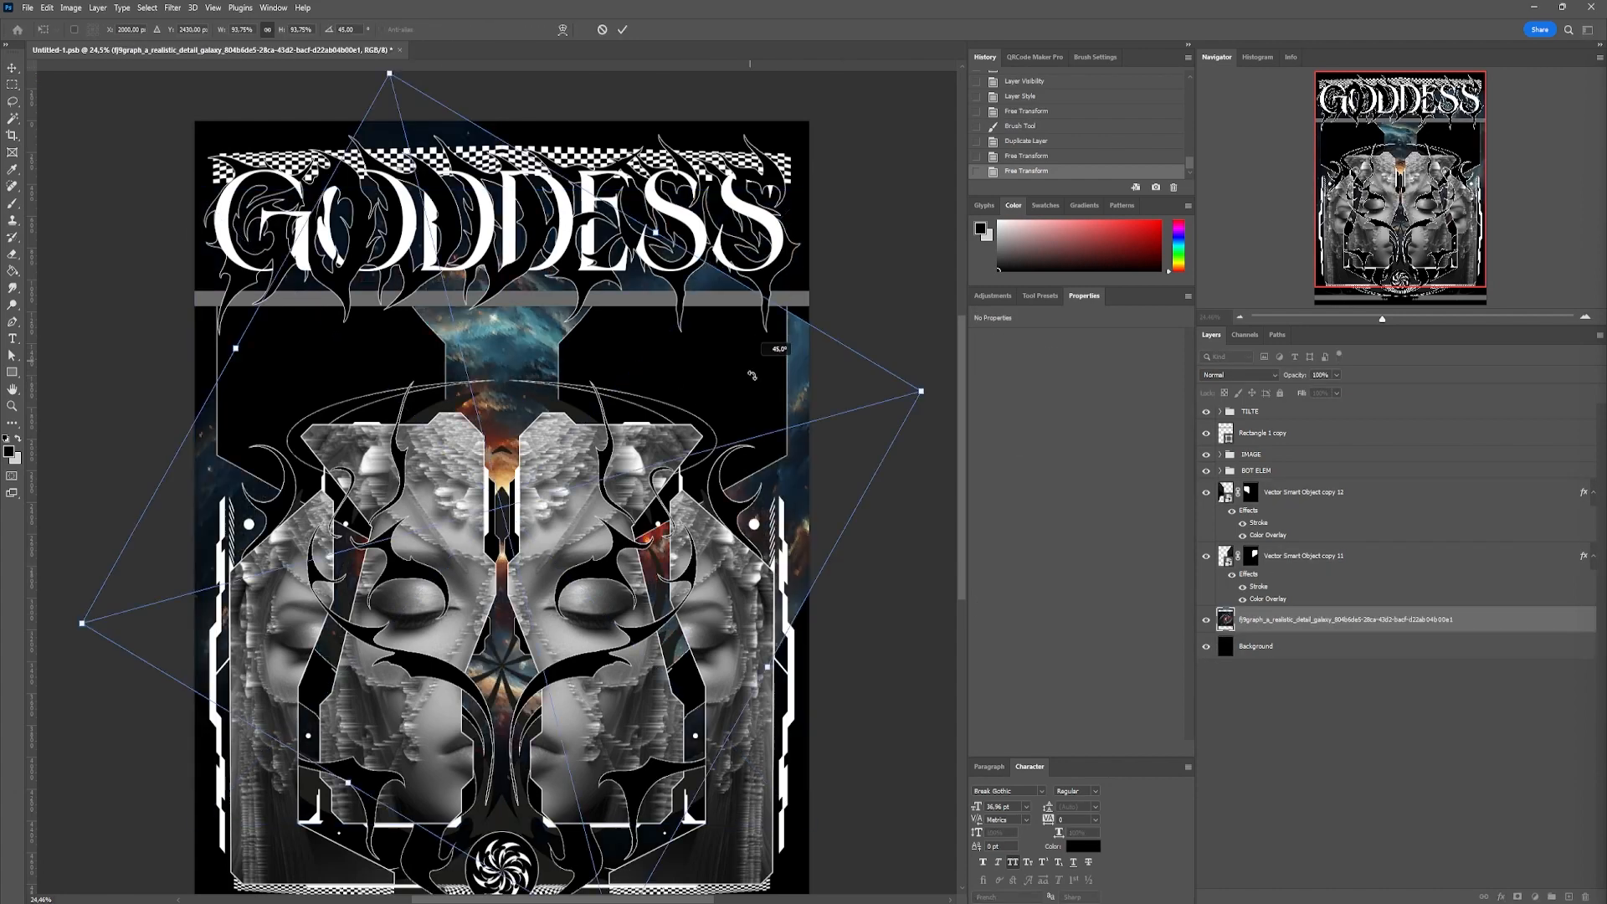
Set the galaxy image layer's blending mode to Luminosity
{"action": "left_click", "coordinate": [1239, 375]}
{"action": "left_click", "coordinate": [1215, 688]}
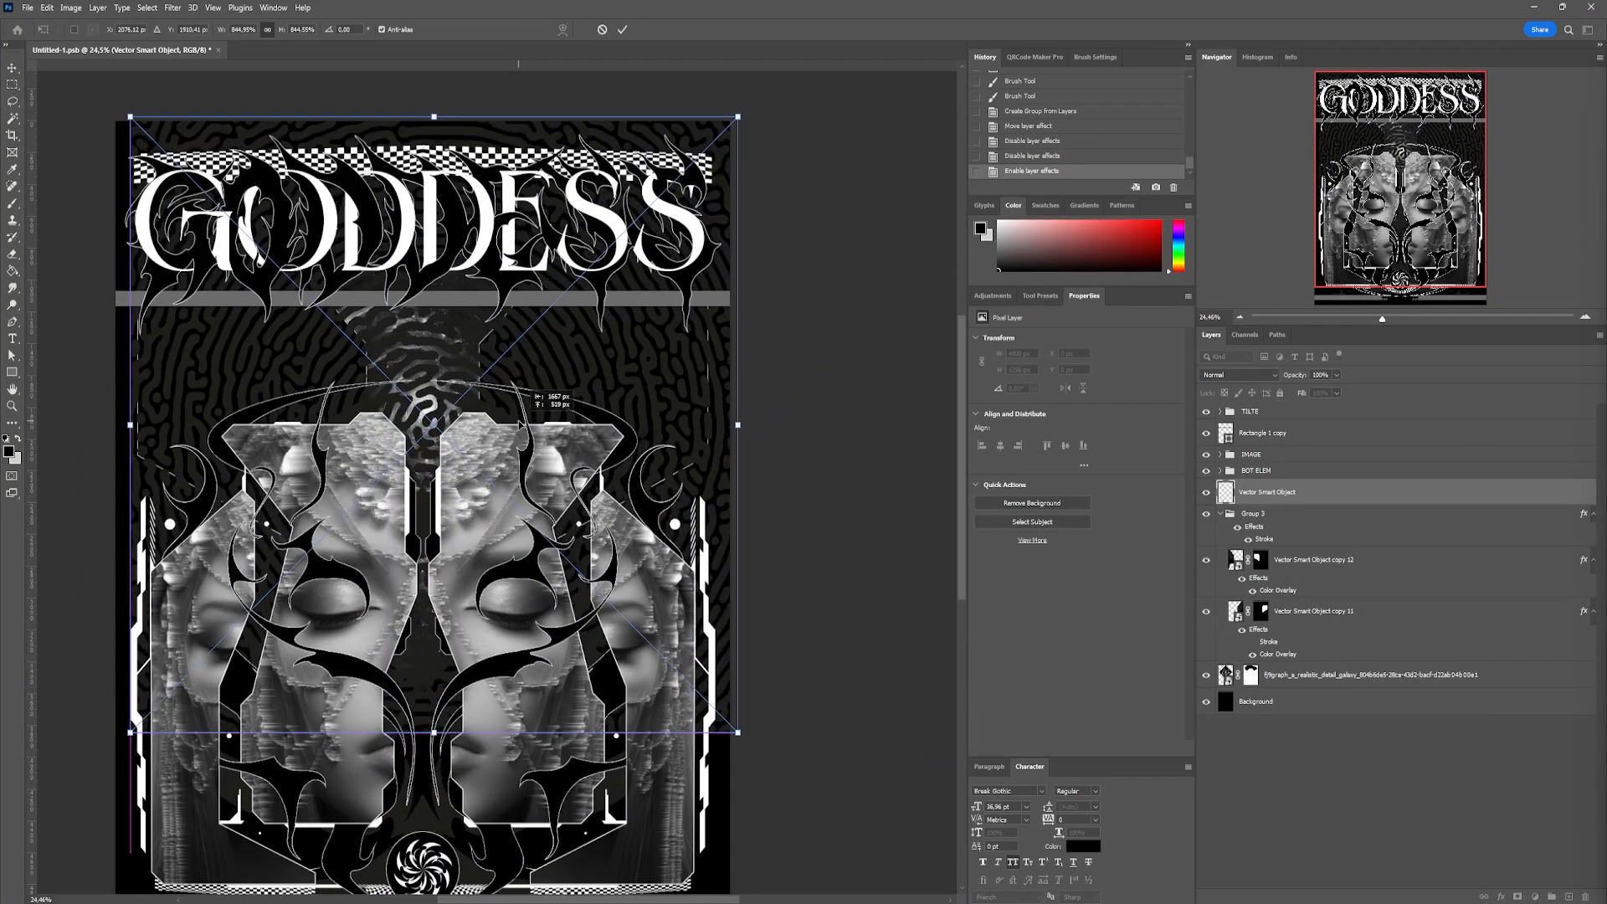
{"action": "key", "text": "Return"}
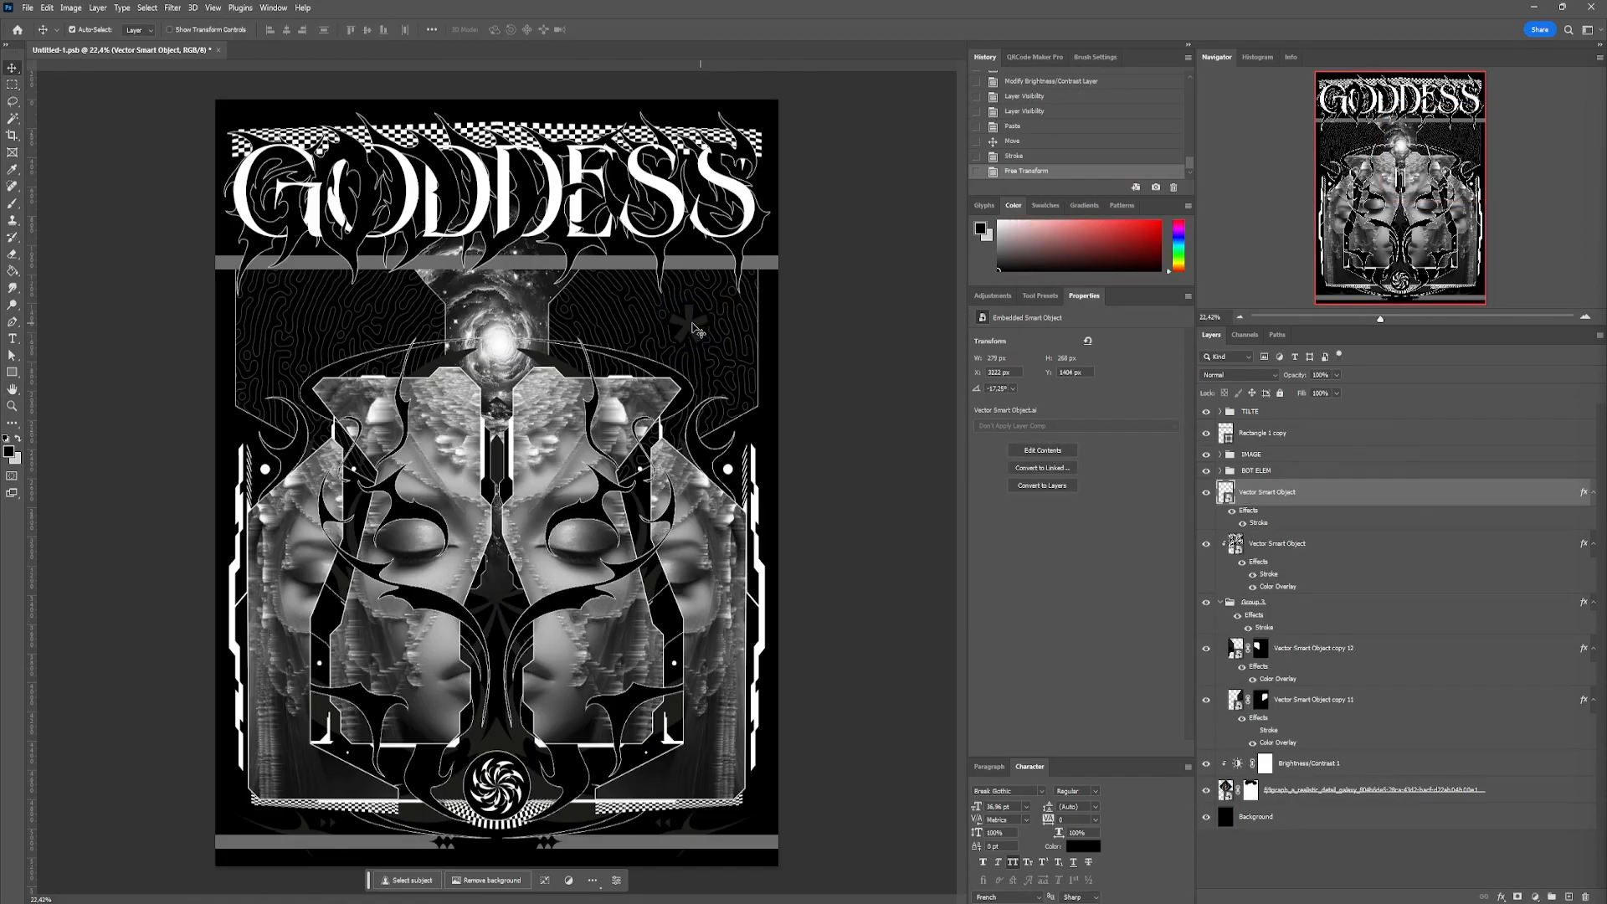
Position the asterisk on the patterned panel, and style the pasted ornament with a stroke and black color overlay, fitting it beside the portrait frame
{"action": "left_click_drag", "start_coordinate": [684, 332], "coordinate": [689, 332]}
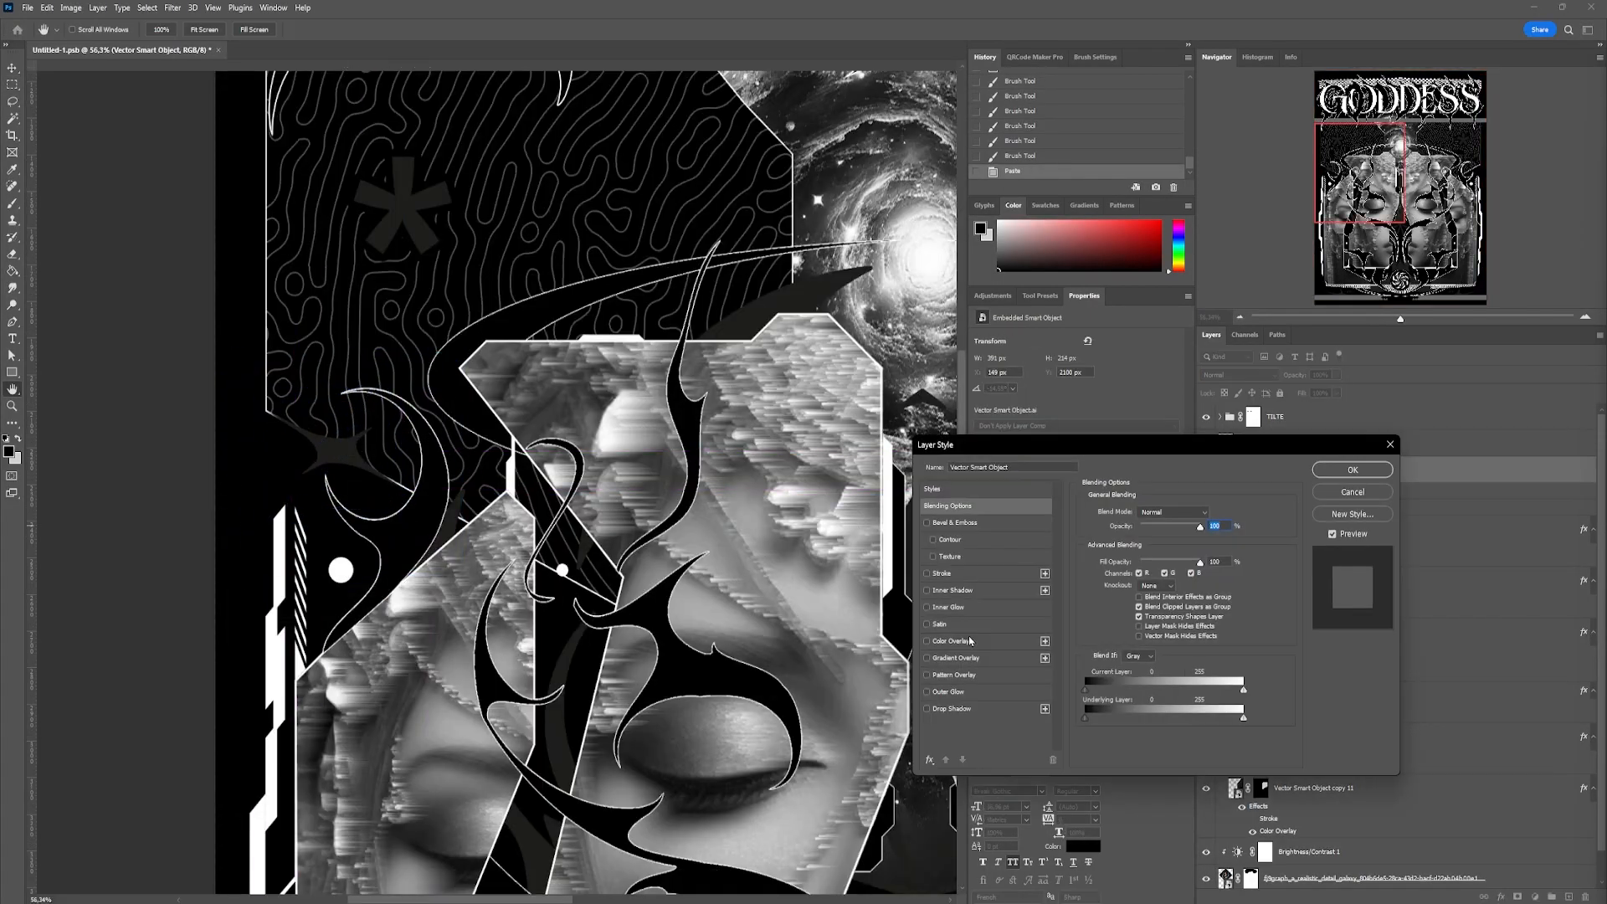
{"action": "left_click", "coordinate": [1144, 526]}
{"action": "left_click", "coordinate": [1138, 546]}
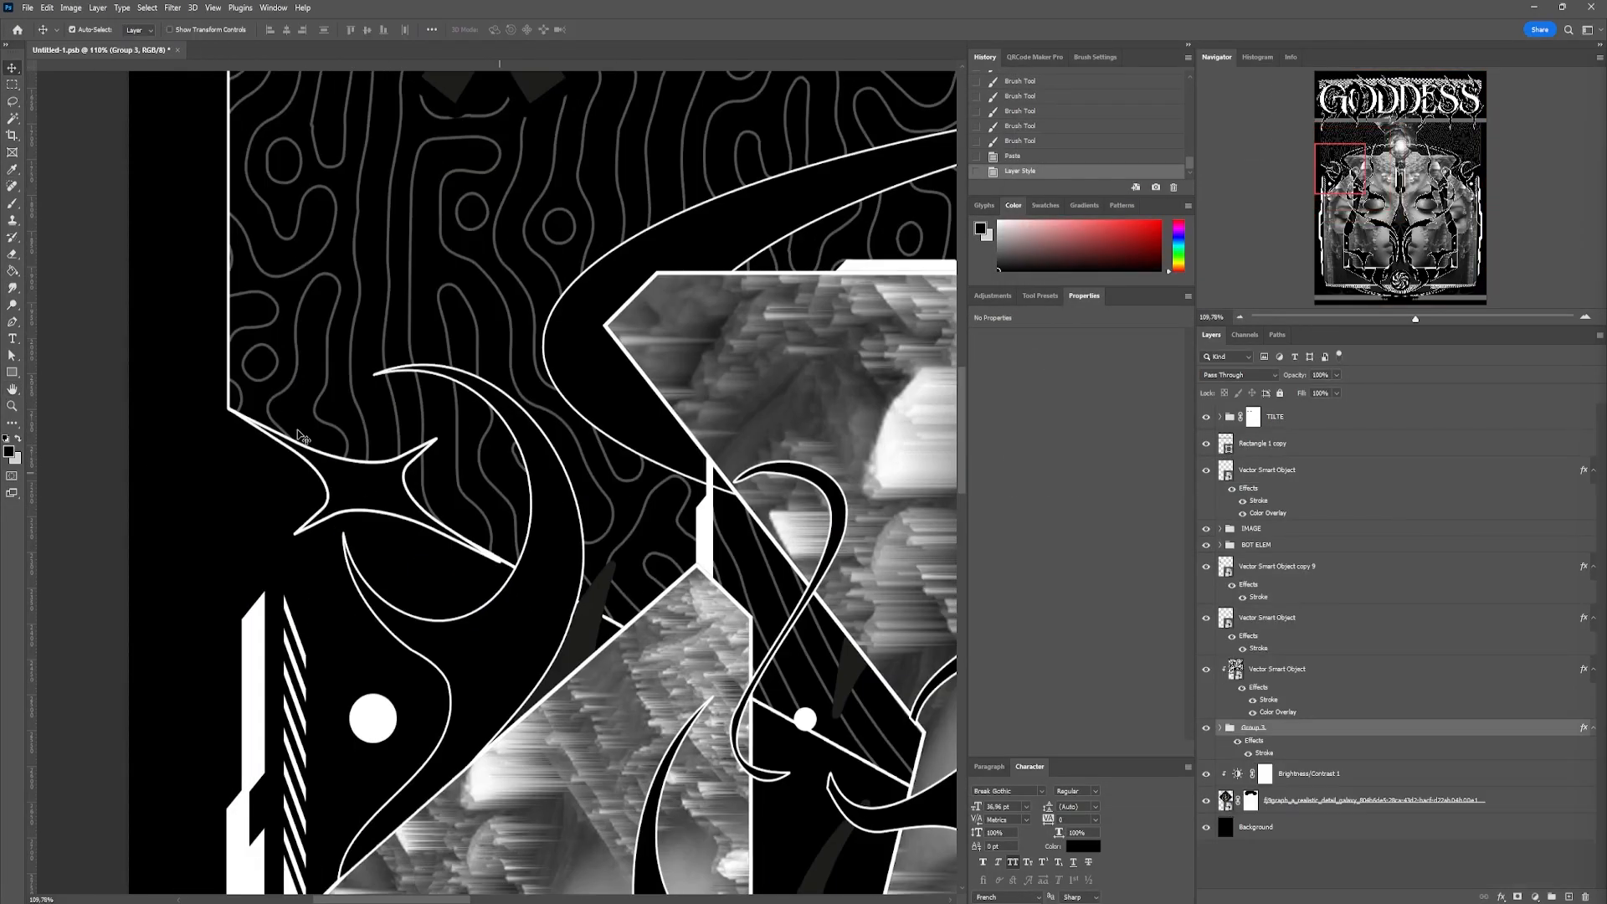
{"action": "key", "text": "ctrl+t"}
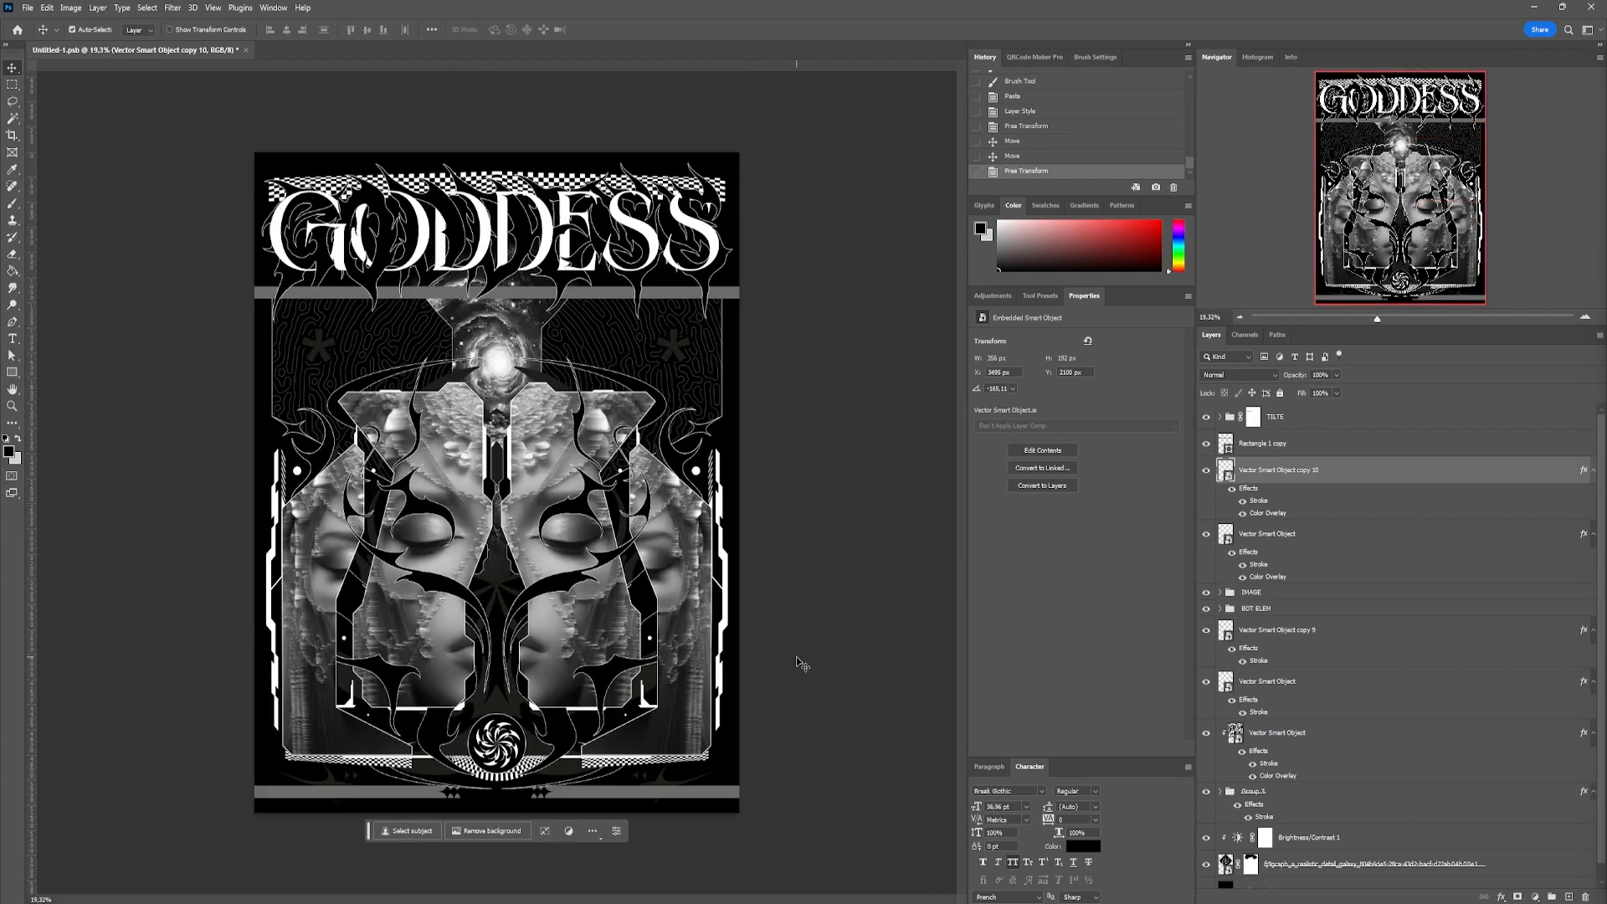
{"action": "left_click", "coordinate": [949, 762]}
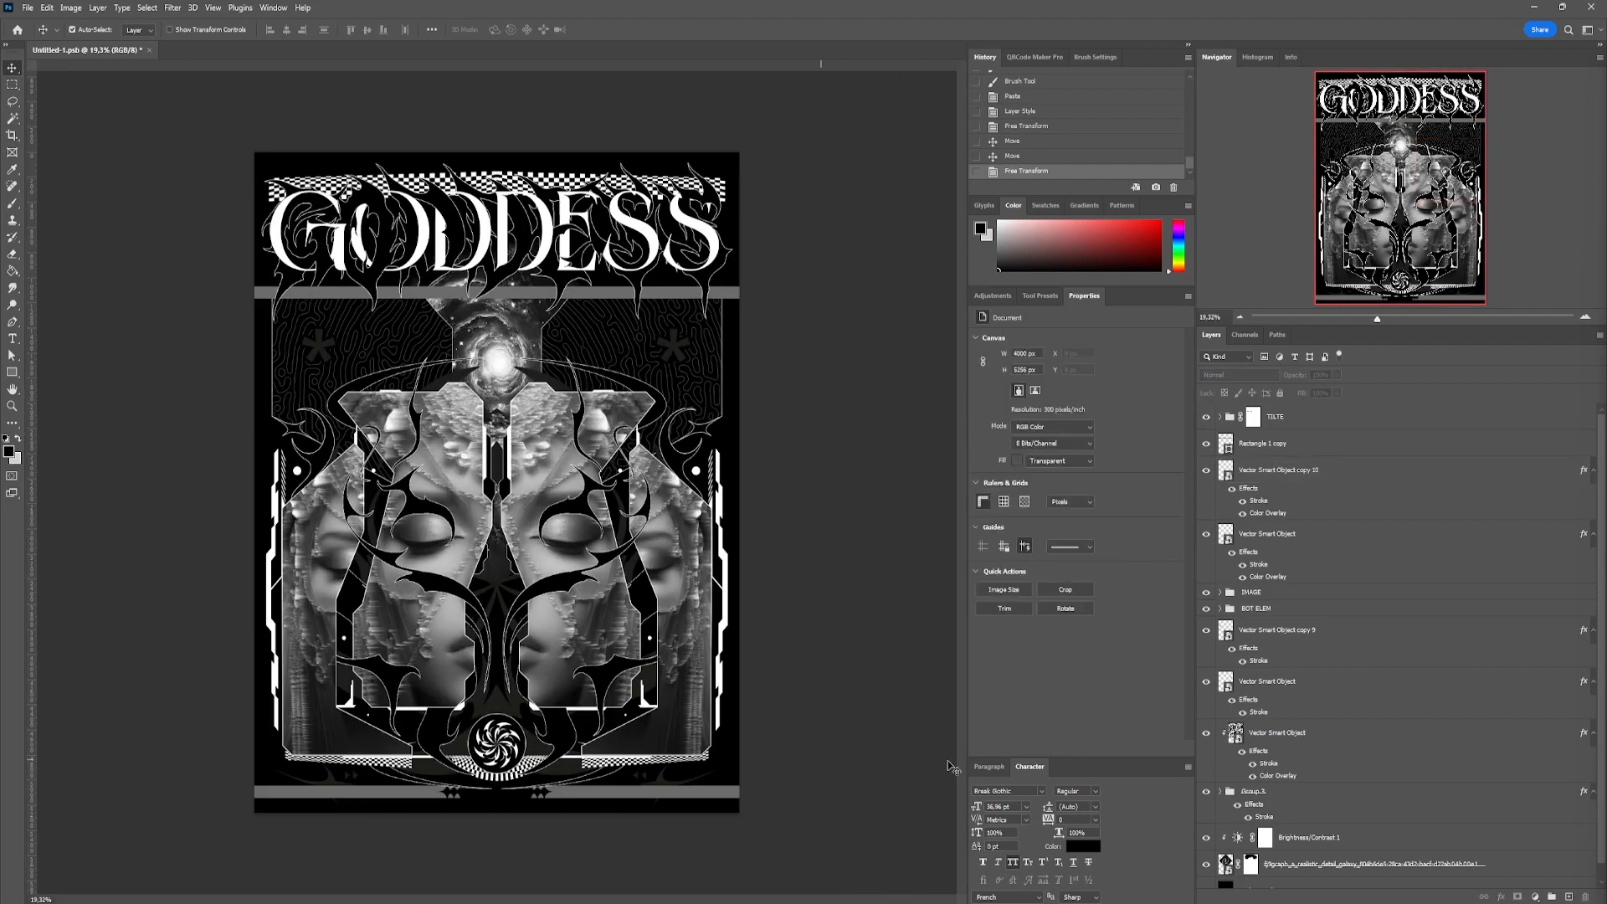
Add the white text "// Where NEO-GOTHIC BEAUTY //" in Roboto Italic and position it on the lower grey strip
{"action": "key", "text": "t"}
{"action": "left_click", "coordinate": [593, 794]}
{"action": "left_click", "coordinate": [1004, 791]}
{"action": "left_click", "coordinate": [1046, 591]}
{"action": "left_click", "coordinate": [1094, 791]}
{"action": "left_click", "coordinate": [1095, 694]}
{"action": "type", "text": "// WHERE NEO-GOTHIC BEAUTY //"}
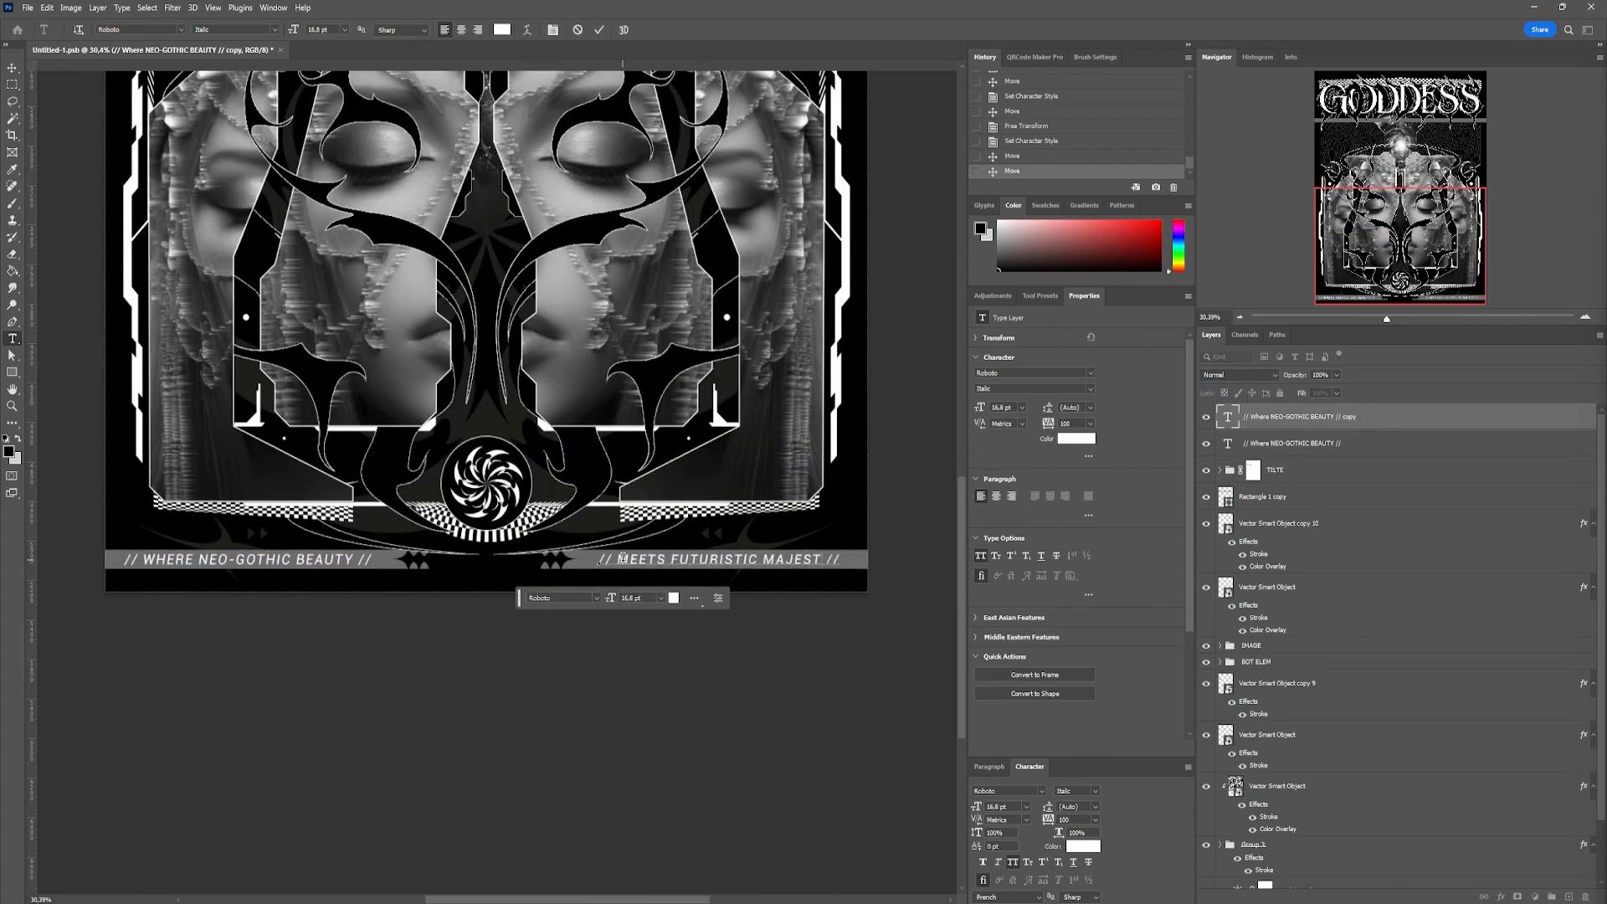
{"action": "left_click_drag", "start_coordinate": [624, 559], "coordinate": [623, 561]}
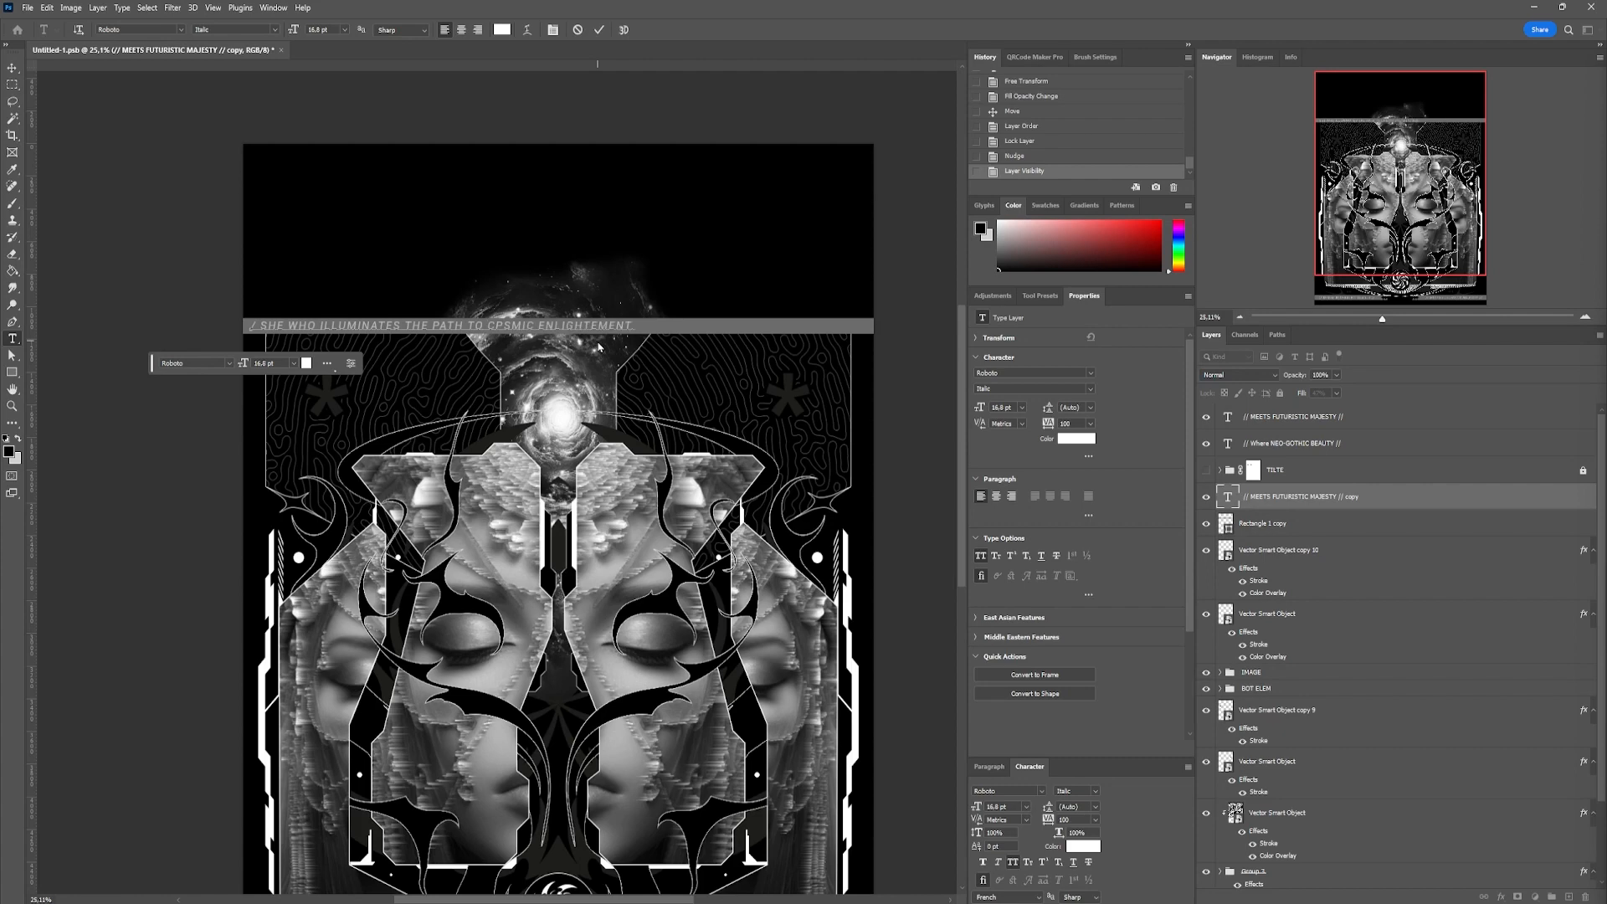
Enter "IN HER RADIANCE, WE DISCOVER OUR INNER COSMOS." in the upper grey strip's text and adjust its size, tracking and font style
{"action": "type", "text": "IN HER RADIANCE, WE DISCOVER OUR INNER COSMOS."}
{"action": "key", "text": "ctrl+a"}
{"action": "left_click", "coordinate": [996, 806]}
{"action": "left_click", "coordinate": [1095, 820]}
{"action": "type", "text": "15"}
{"action": "left_click", "coordinate": [1095, 819]}
{"action": "left_click", "coordinate": [1095, 790]}
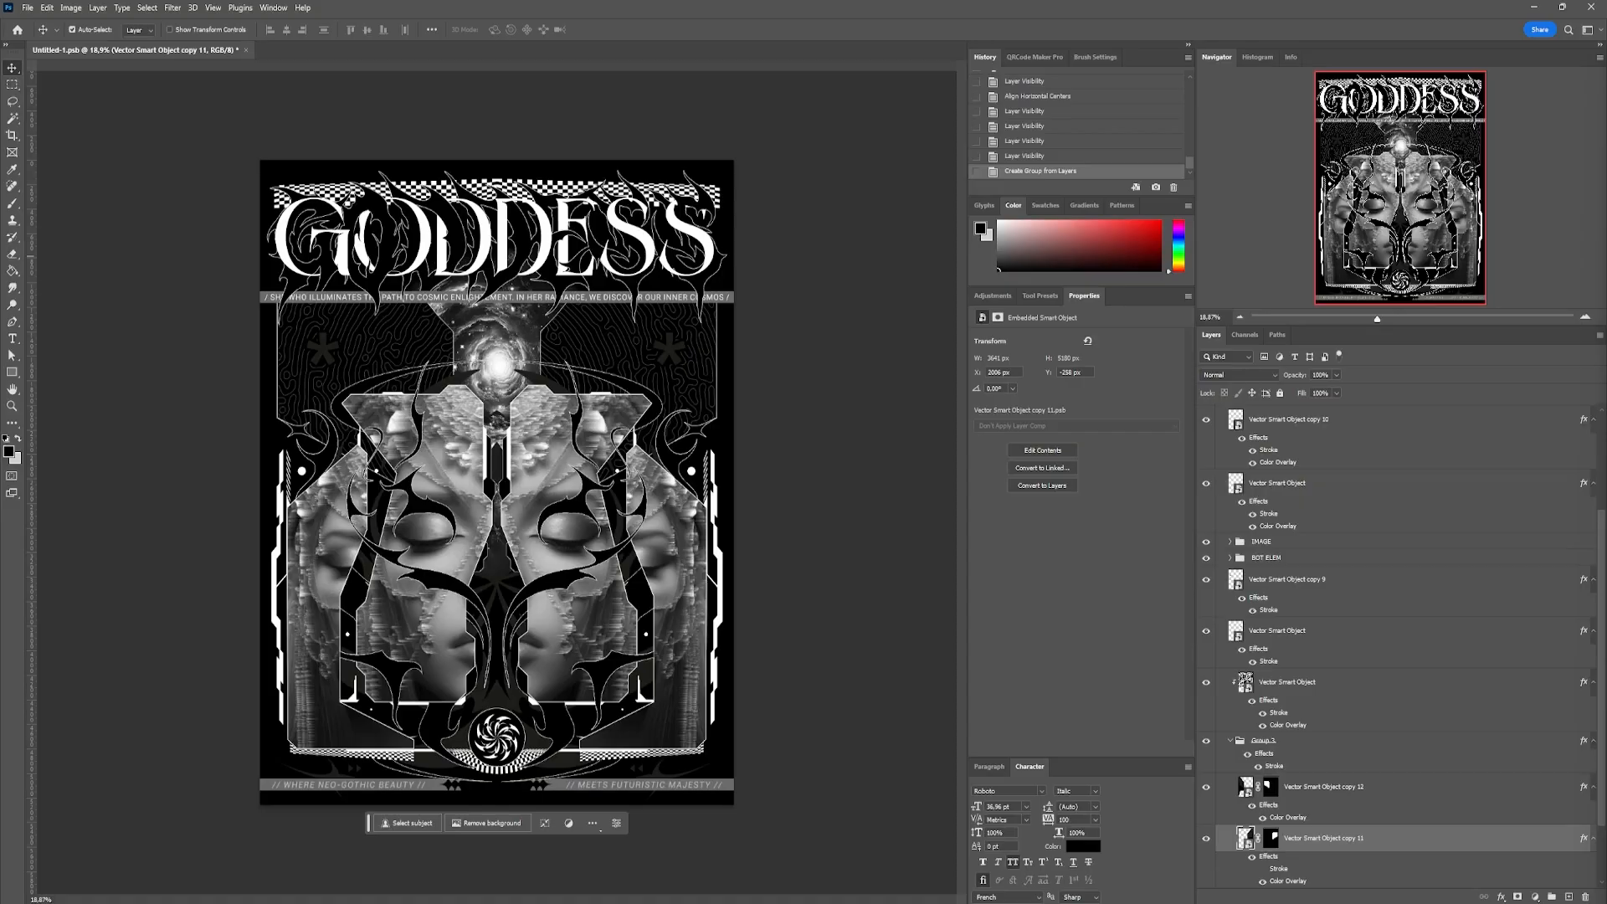
Paste the wrinkled grey texture above the artwork and scale it down to cover the whole poster
{"action": "key", "text": "ctrl+v"}
{"action": "key", "text": "ctrl+t"}
{"action": "key", "text": "ctrl+minus"}
{"action": "left_click_drag", "start_coordinate": [840, 672], "coordinate": [576, 456]}
{"action": "scroll", "coordinate": [553, 456], "scroll_direction": "up", "scroll_amount": 4}
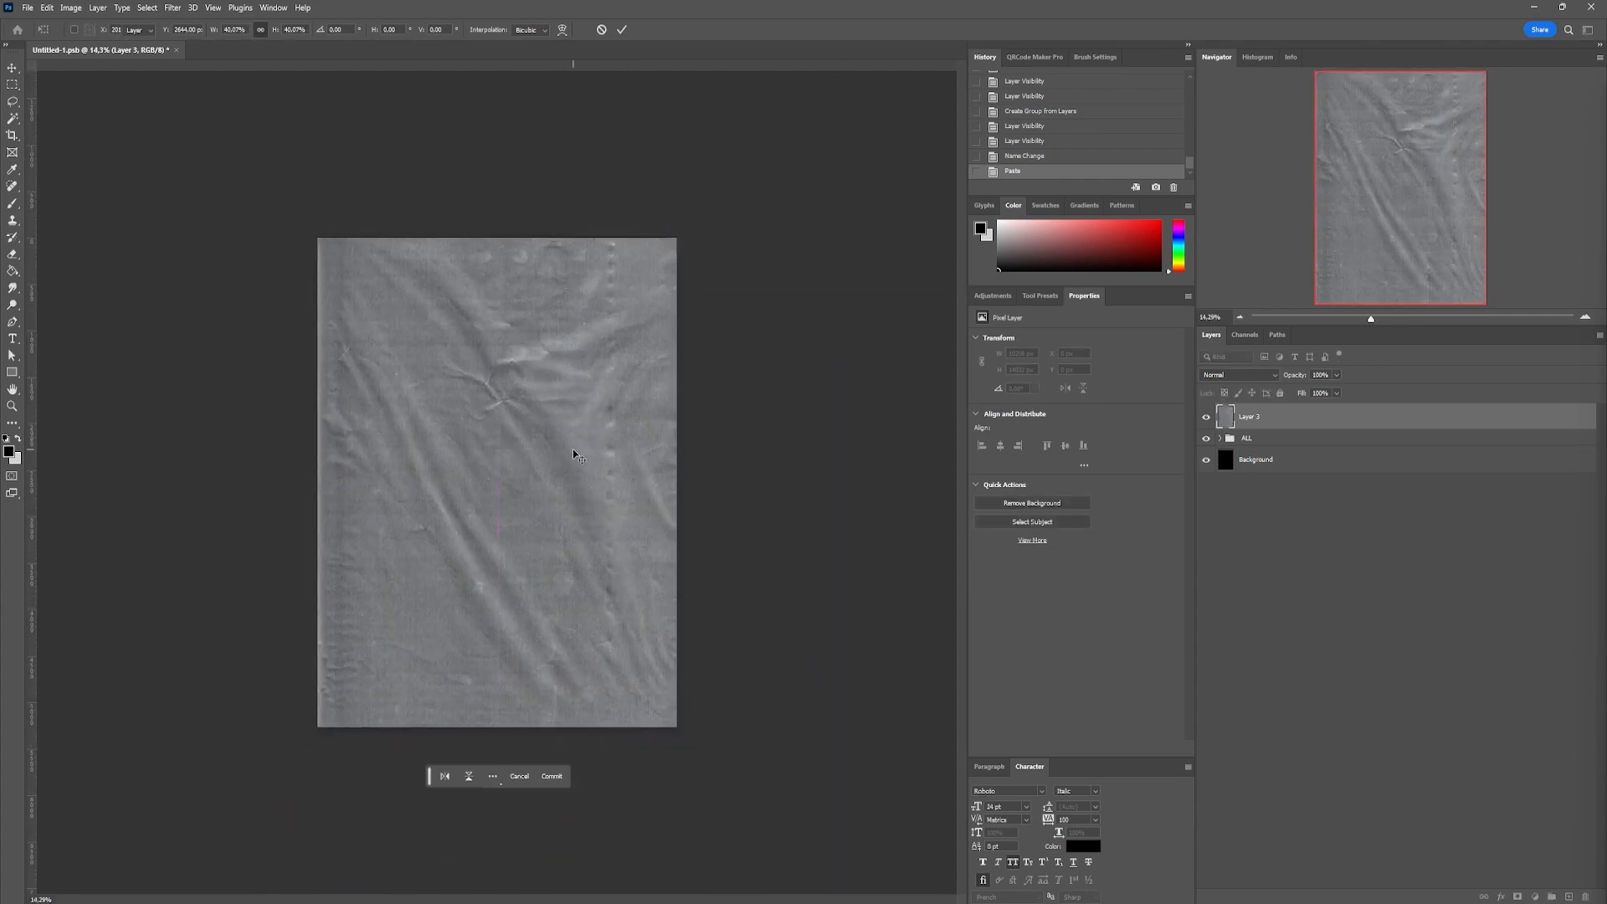
Set the wrinkled grey texture layer's blending mode to Linear Light
{"action": "left_click", "coordinate": [1227, 375]}
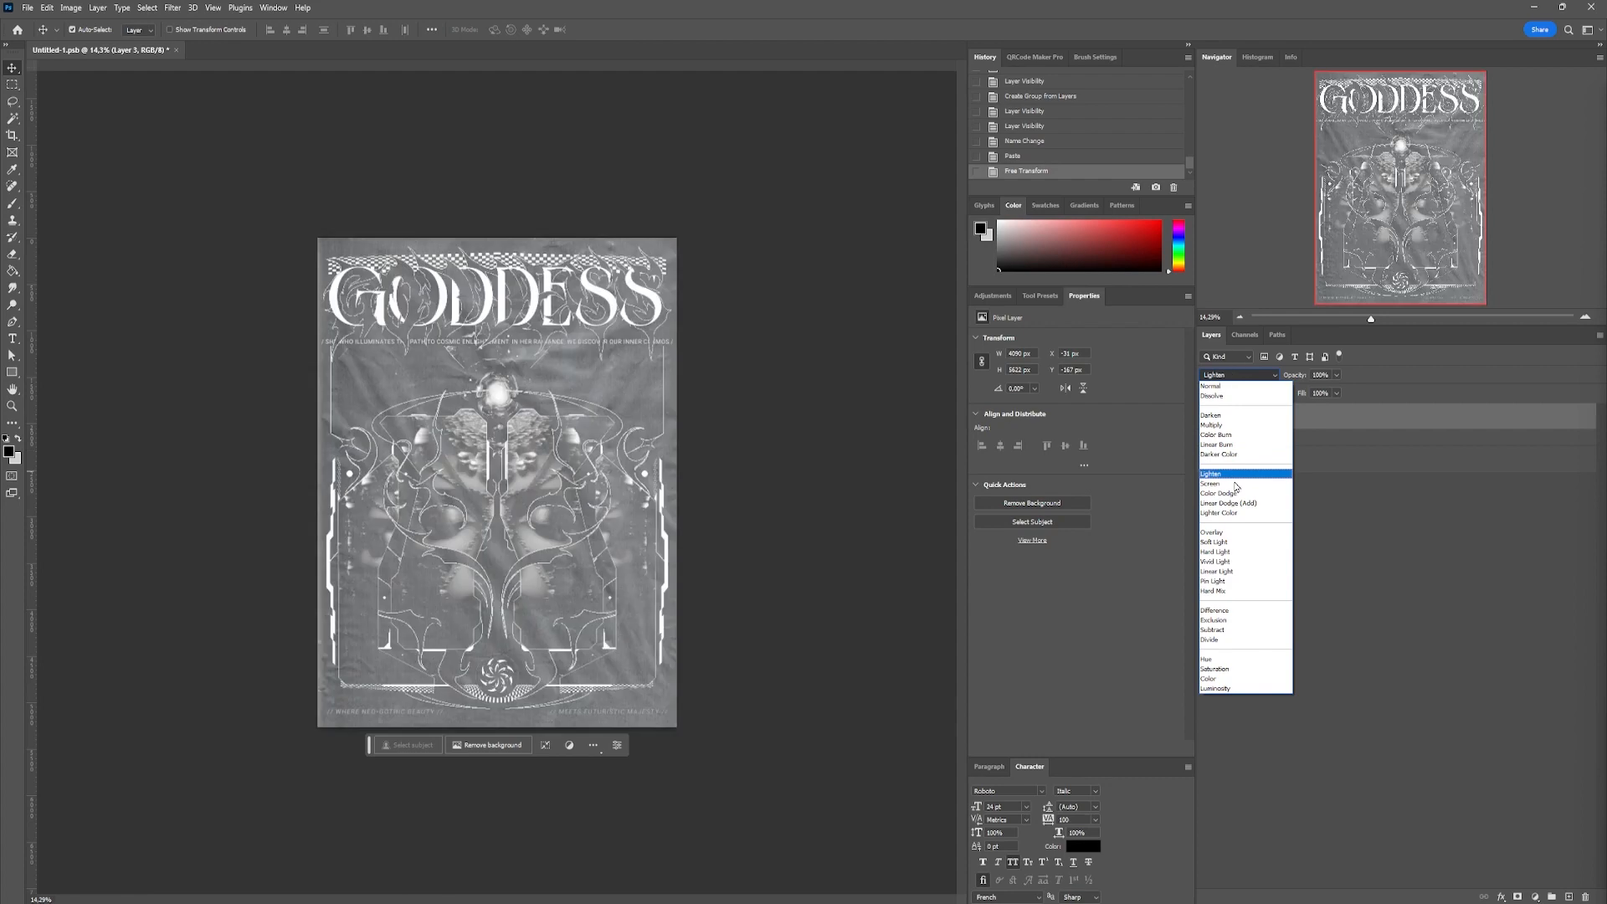
{"action": "left_click", "coordinate": [1238, 573]}
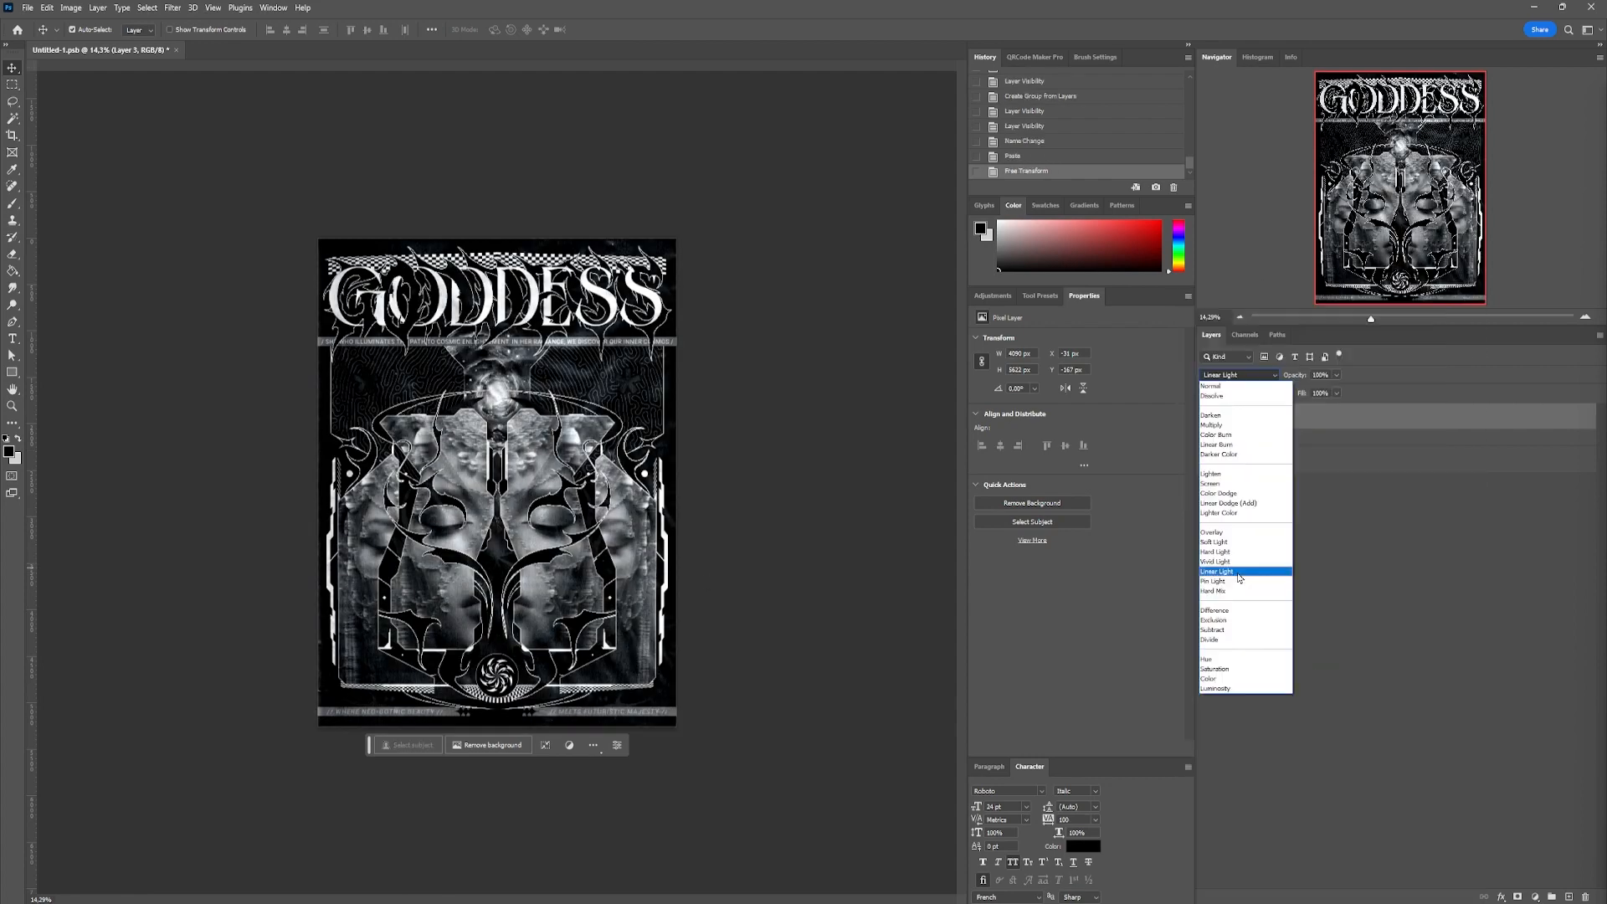
{"action": "left_click", "coordinate": [1238, 573]}
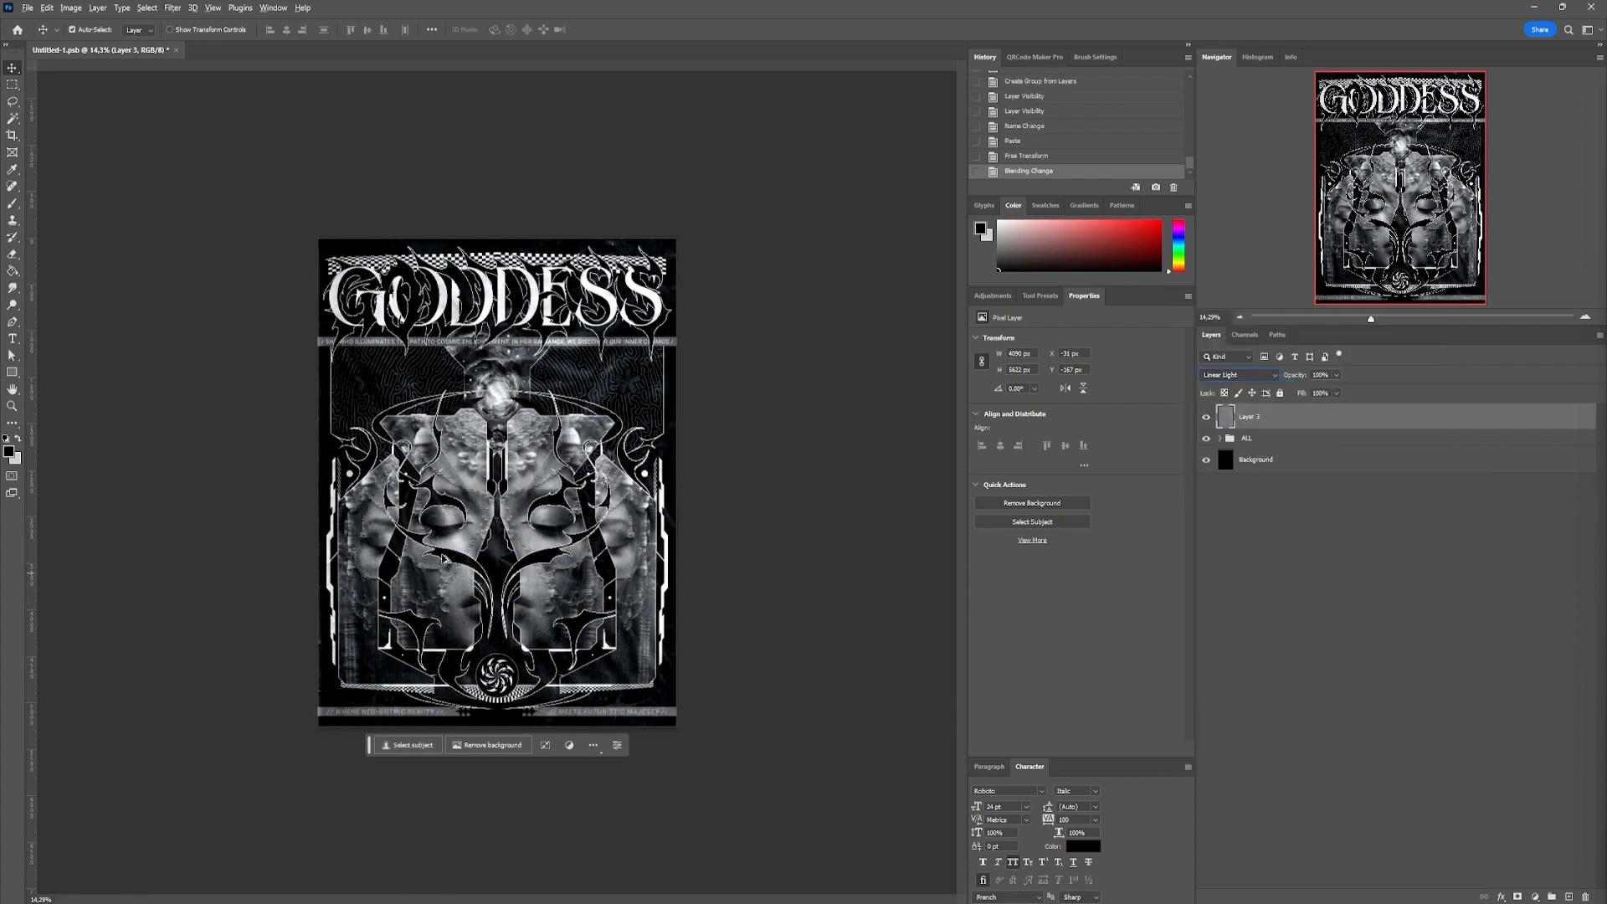
{"action": "left_click", "coordinate": [764, 488]}
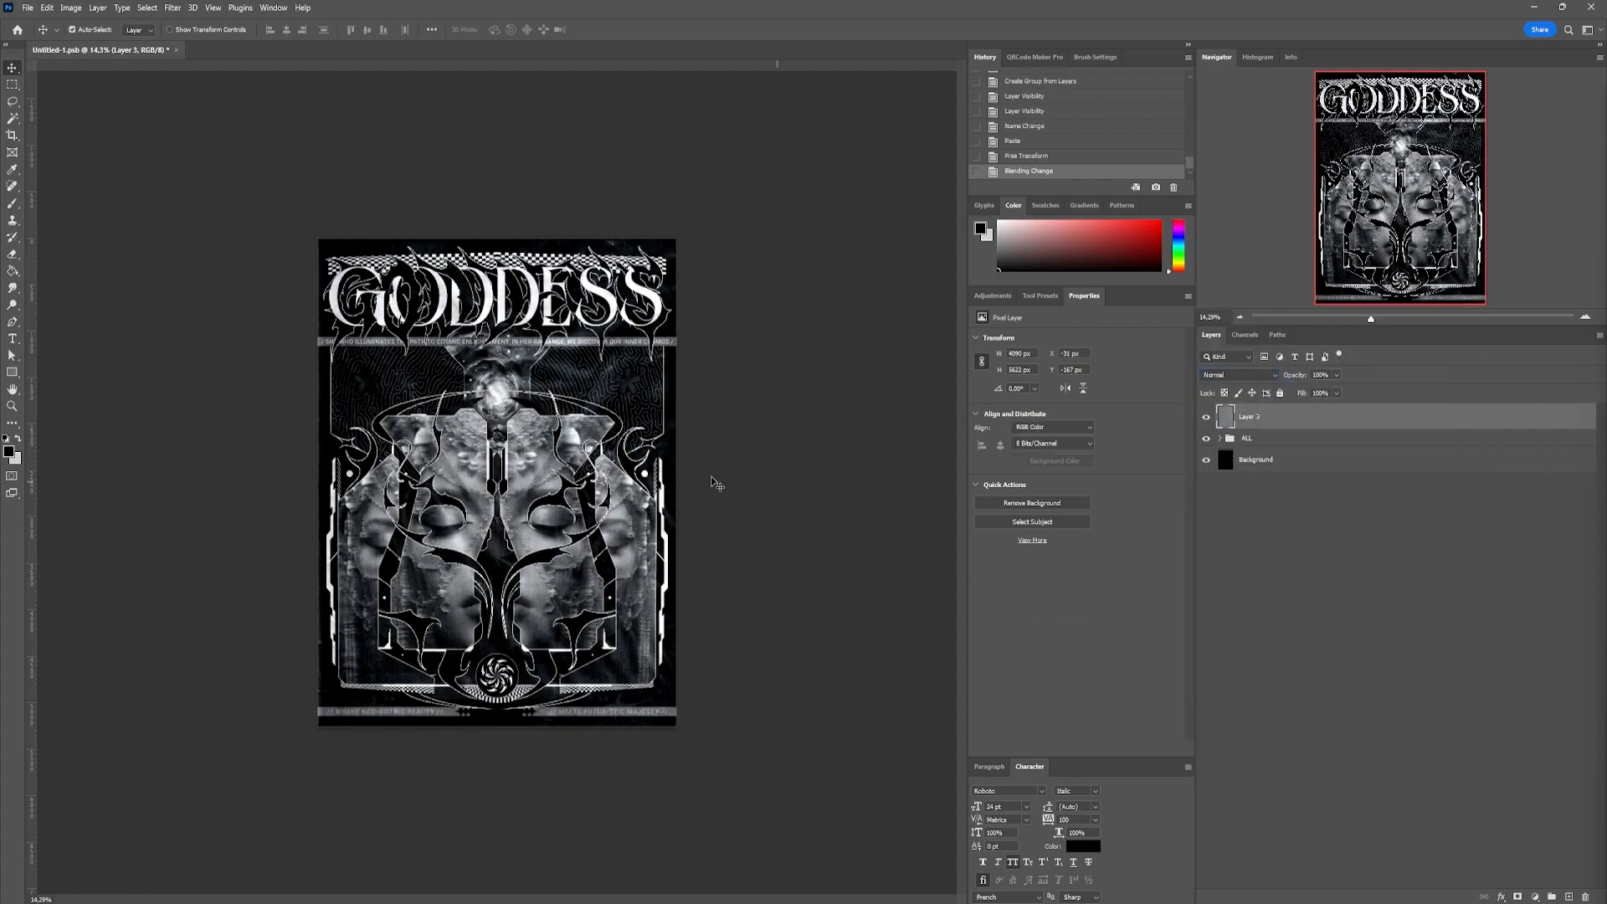
{"action": "scroll", "coordinate": [503, 490], "scroll_direction": "up", "scroll_amount": 3}
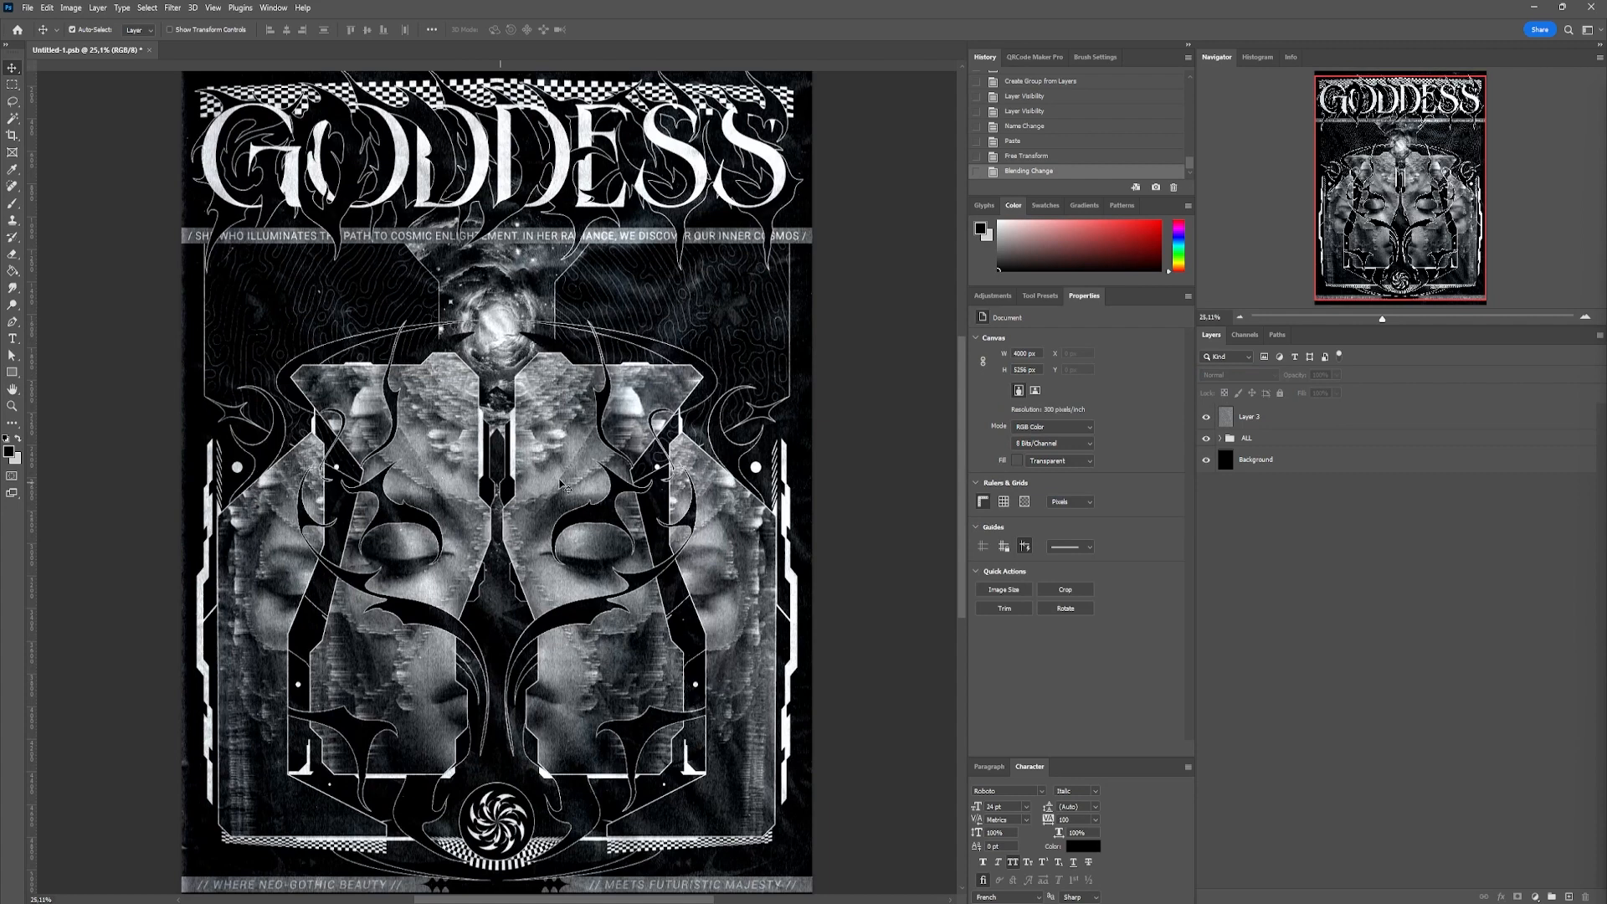
{"action": "left_click", "coordinate": [562, 485]}
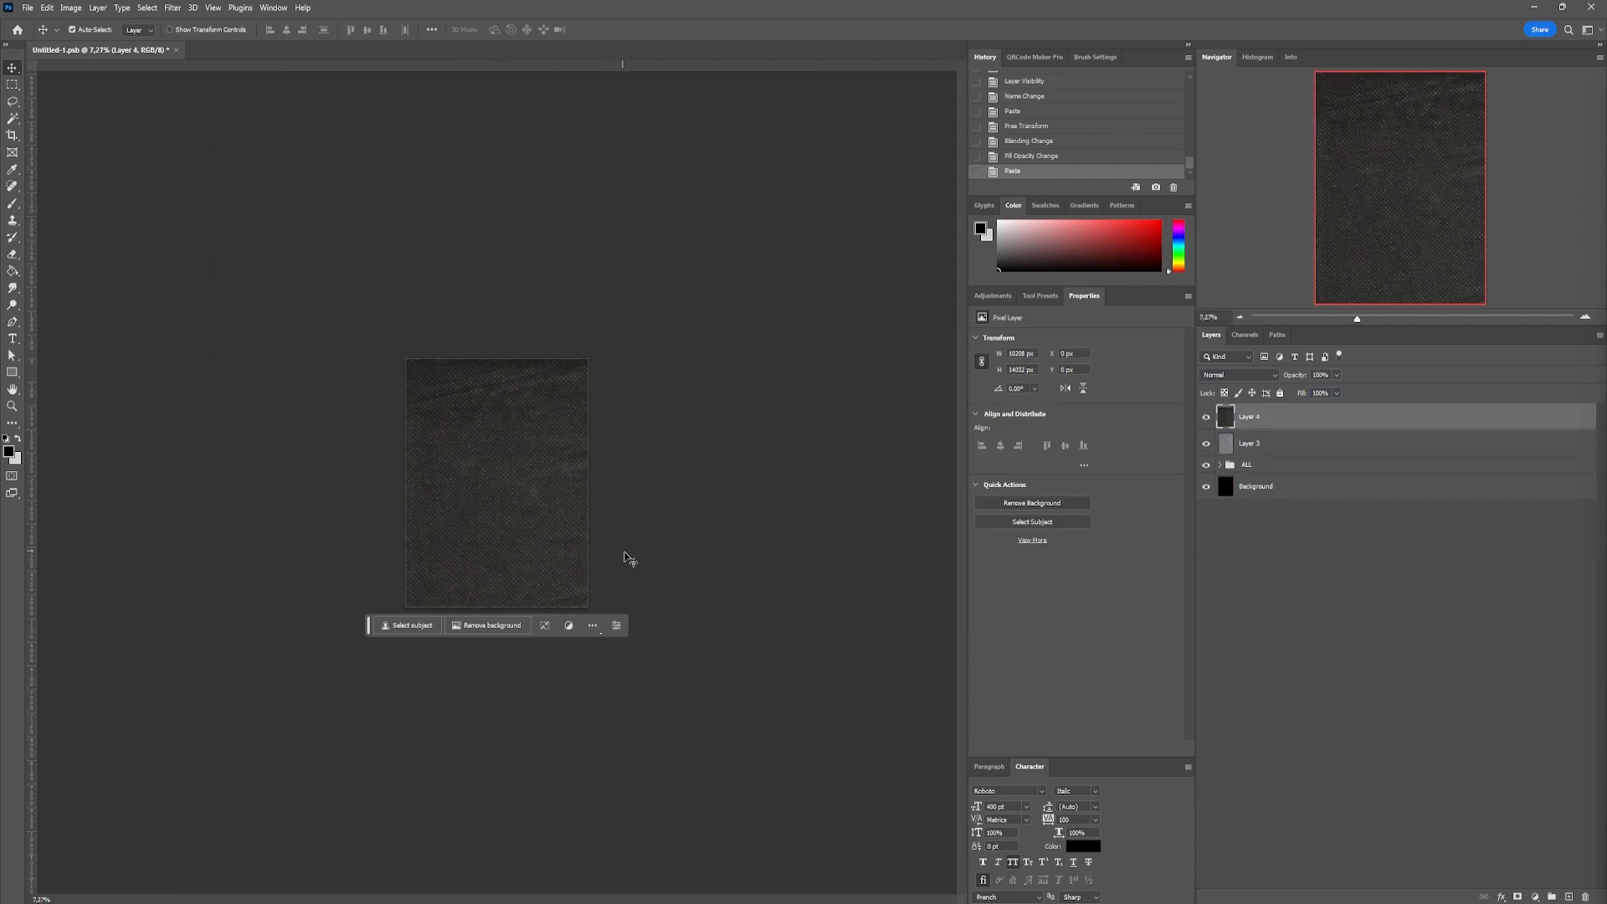
Scale the pasted dark creased texture on Layer 4 and centre it to cover the poster
{"action": "key", "text": "ctrl+t"}
{"action": "left_click_drag", "start_coordinate": [874, 691], "coordinate": [589, 663]}
{"action": "left_click_drag", "start_coordinate": [539, 696], "coordinate": [538, 492]}
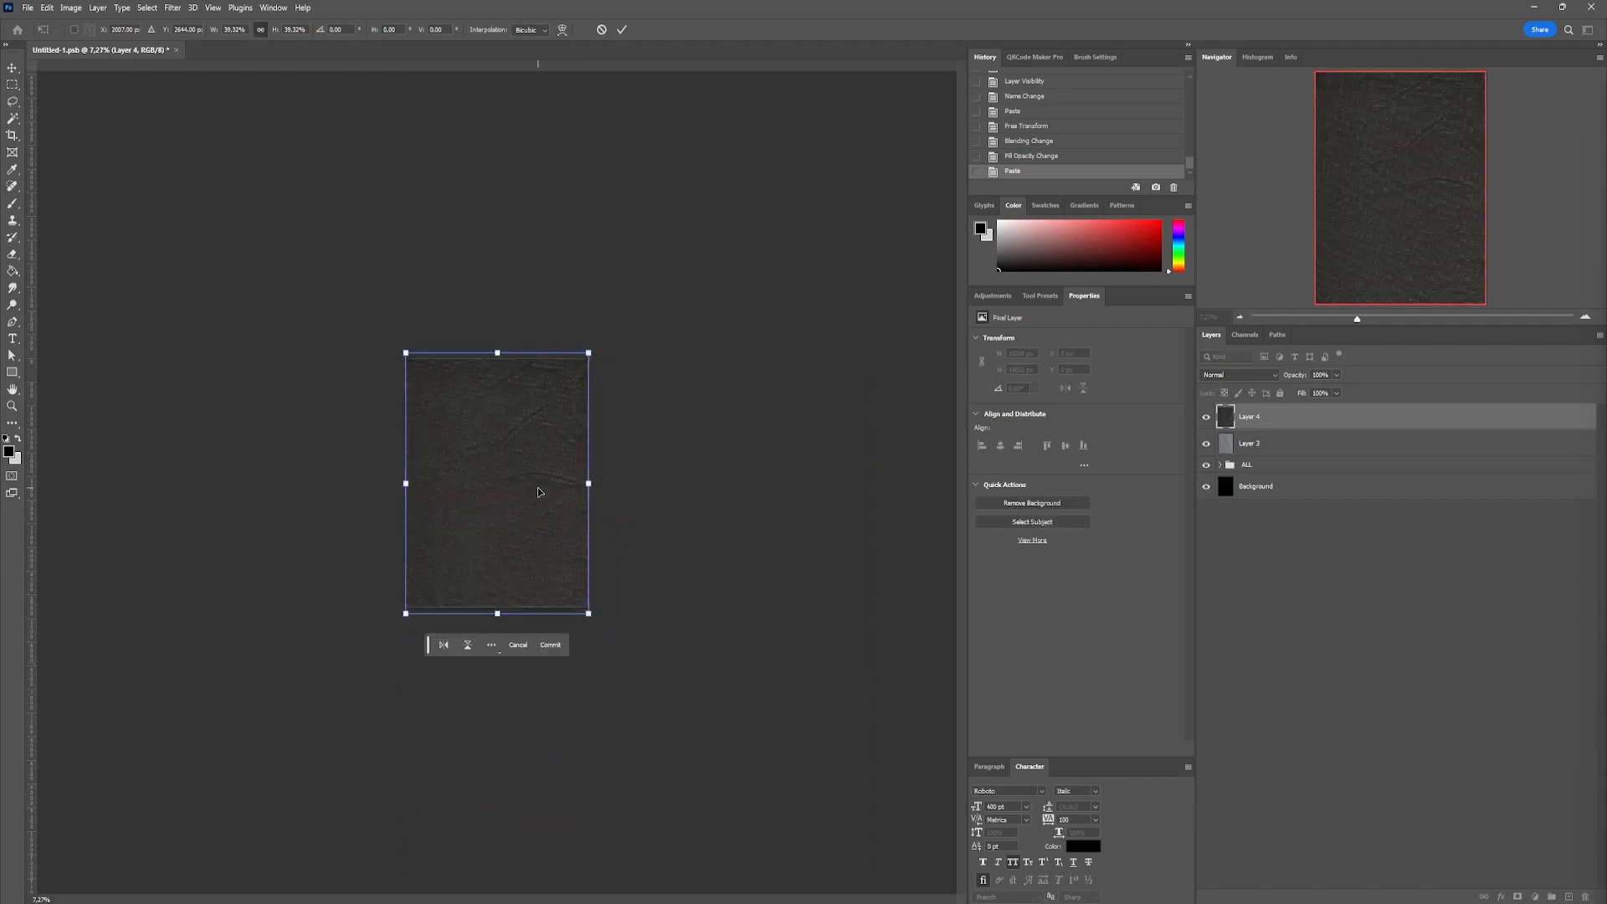
{"action": "key", "text": "Return"}
{"action": "key", "text": "ctrl+0"}
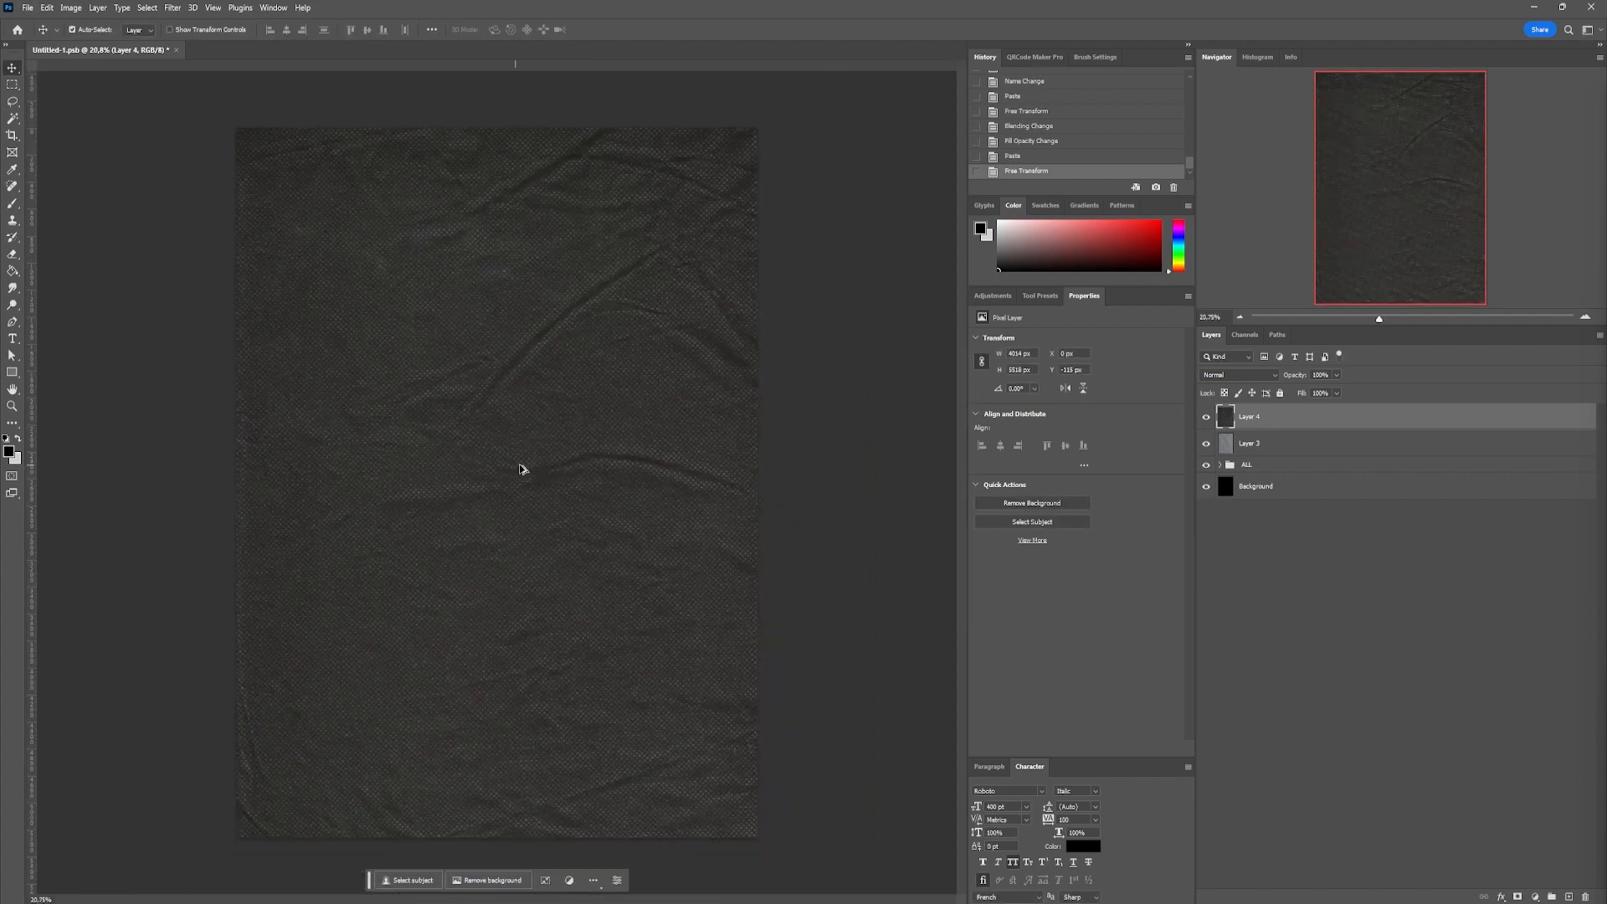
Set the dark texture layer's blending mode to Exclusion and its fill to 77%
{"action": "left_click", "coordinate": [1239, 375]}
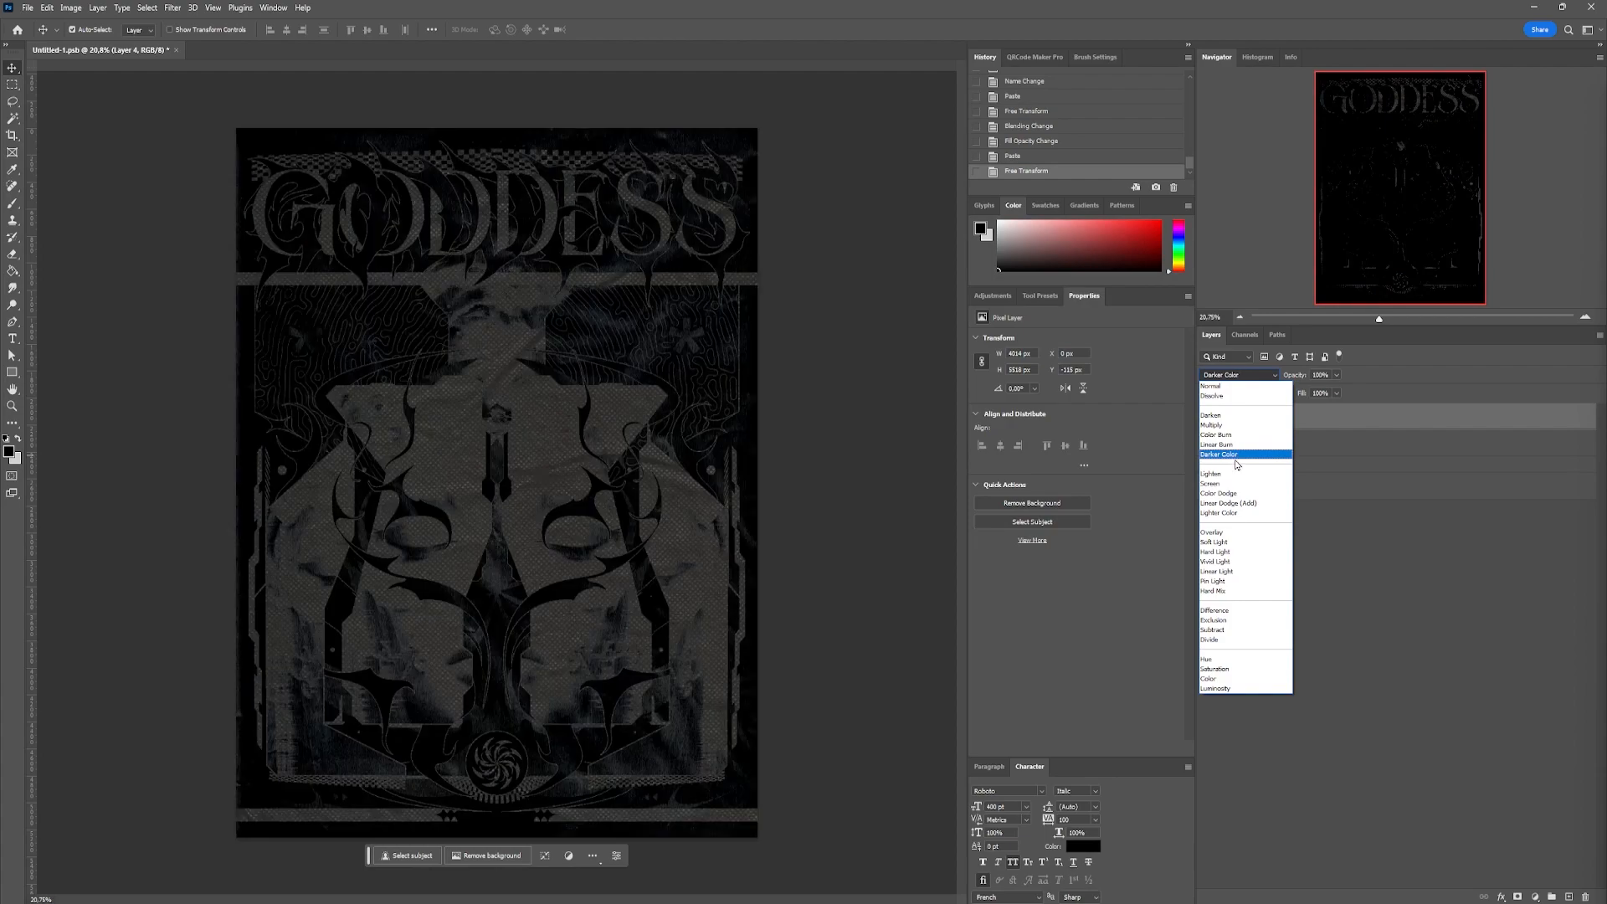
{"action": "left_click", "coordinate": [1213, 620]}
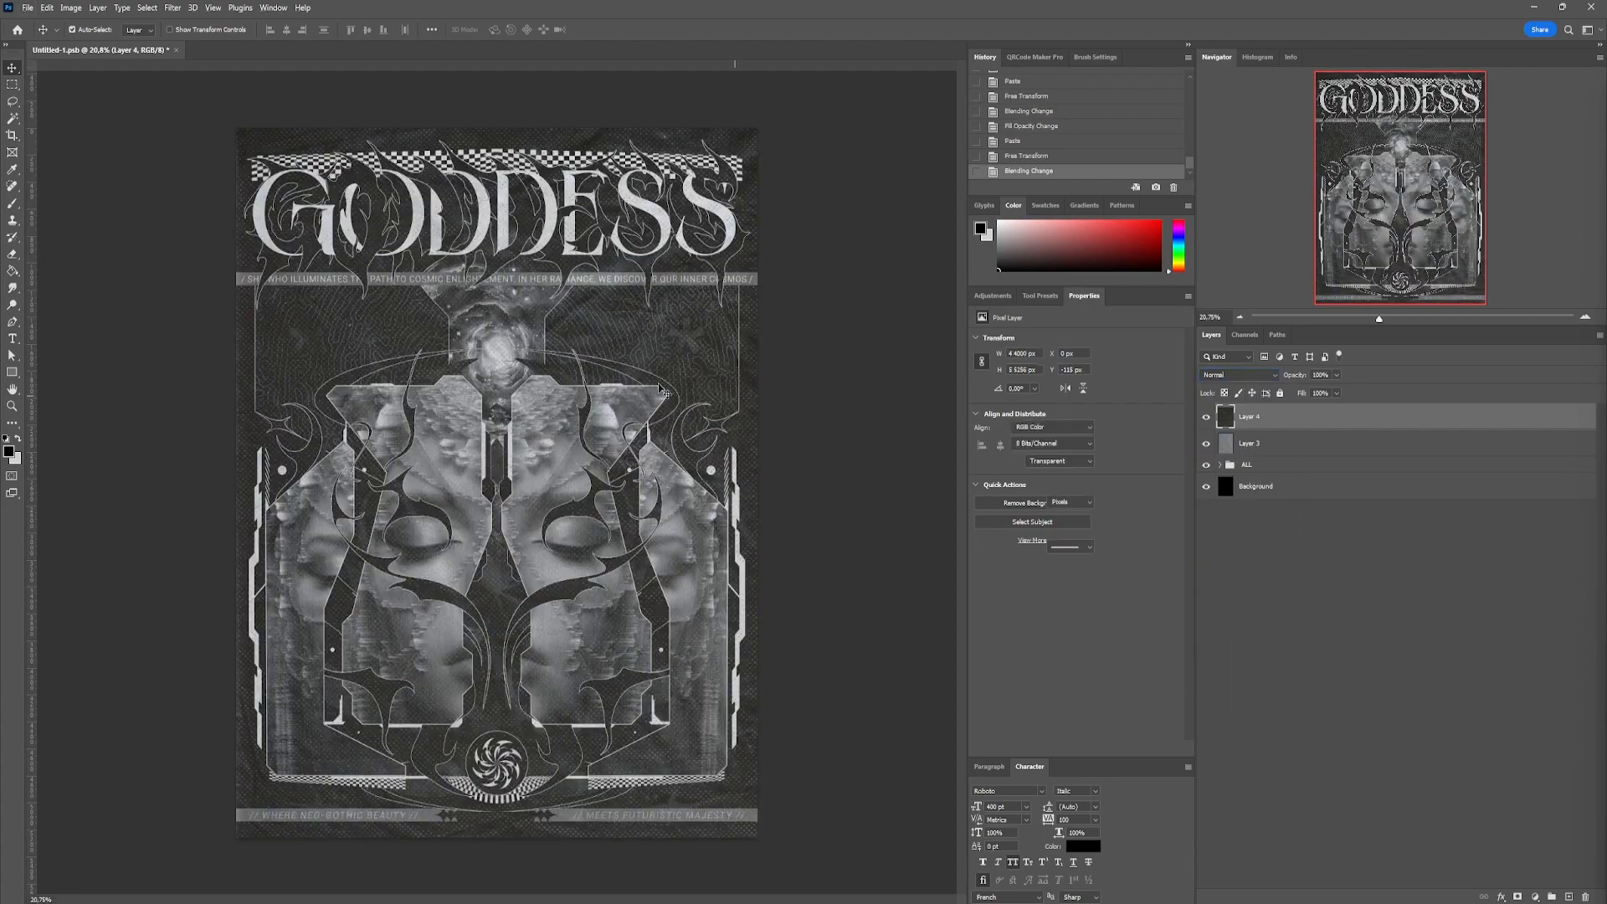
{"action": "scroll", "coordinate": [676, 362], "scroll_direction": "up", "scroll_amount": 5}
{"action": "left_click_drag", "start_coordinate": [1304, 398], "coordinate": [1291, 397]}
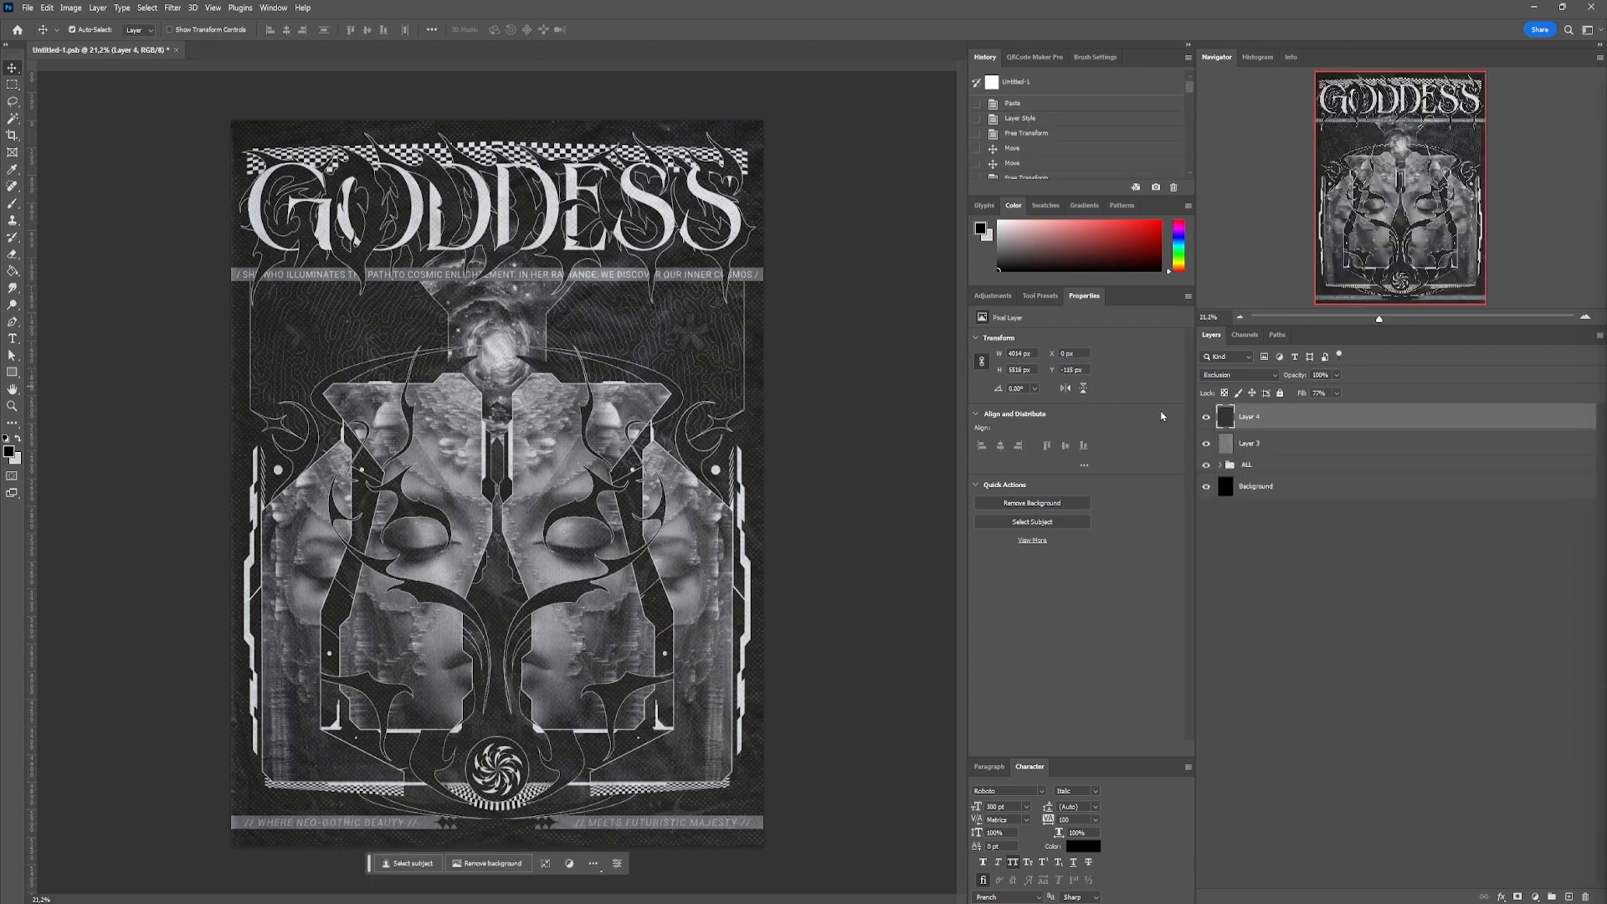
Paste the light grainy texture as a new top layer and scale and position it to cover the poster
{"action": "key", "text": "ctrl+v"}
{"action": "key", "text": "ctrl+t"}
{"action": "scroll", "coordinate": [658, 318], "scroll_direction": "down", "scroll_amount": 6}
{"action": "left_click_drag", "start_coordinate": [865, 591], "coordinate": [640, 581]}
{"action": "left_click_drag", "start_coordinate": [552, 581], "coordinate": [518, 471]}
{"action": "key", "text": "Return"}
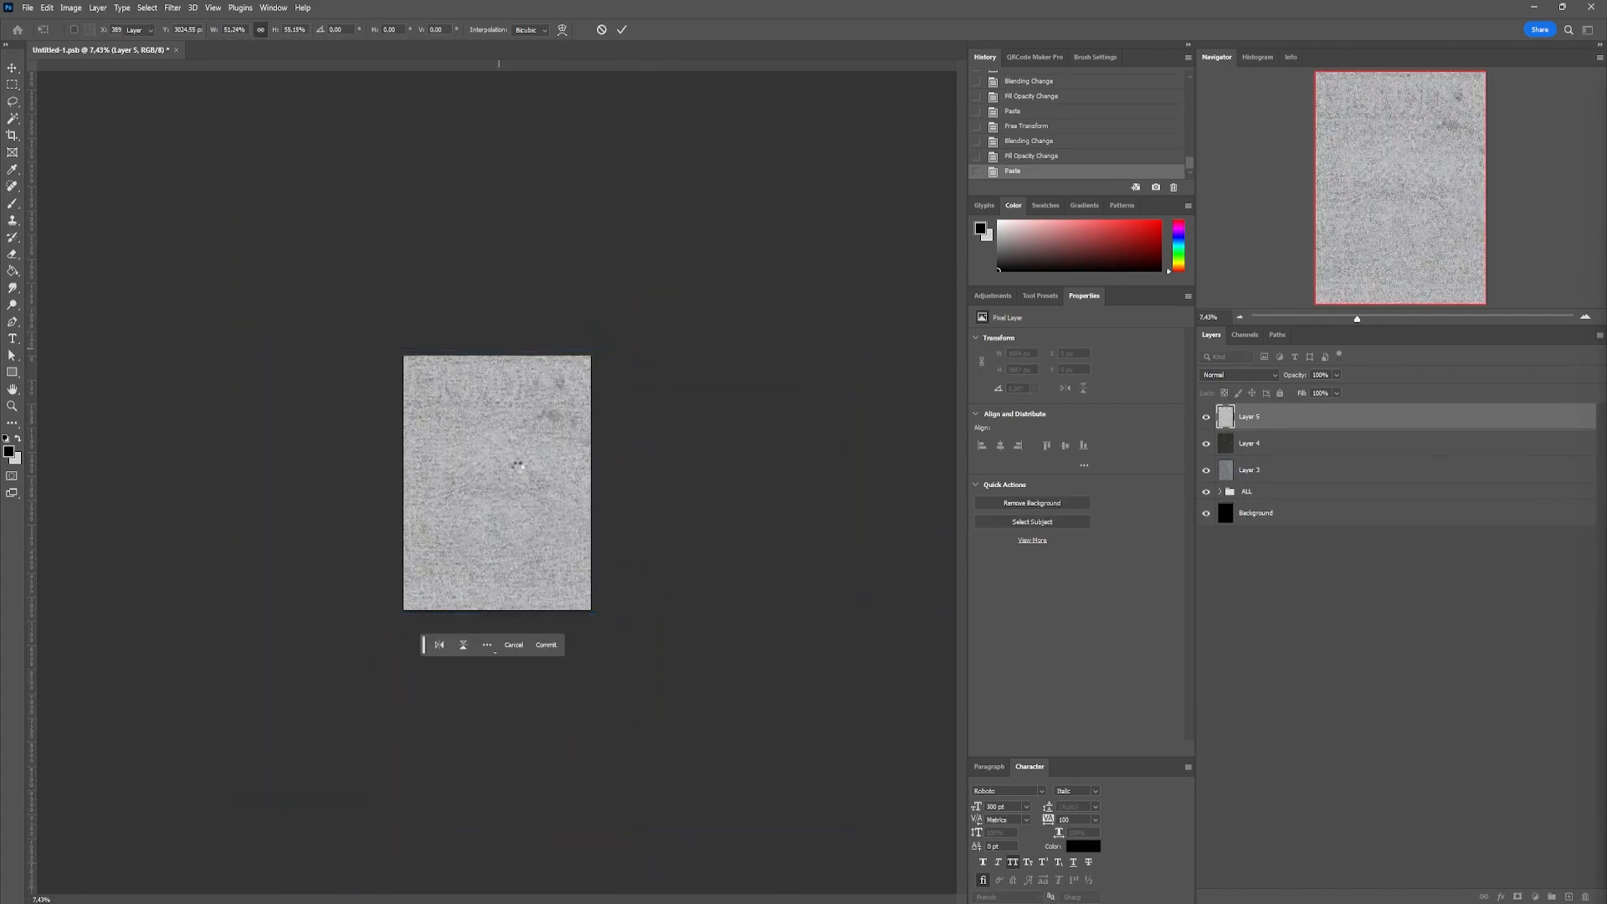
Set the light grainy texture layer's blending mode to Darken and lower its fill
{"action": "scroll", "coordinate": [517, 471], "scroll_direction": "up", "scroll_amount": 4}
{"action": "scroll", "coordinate": [517, 471], "scroll_direction": "up", "scroll_amount": 2}
{"action": "left_click", "coordinate": [1243, 373]}
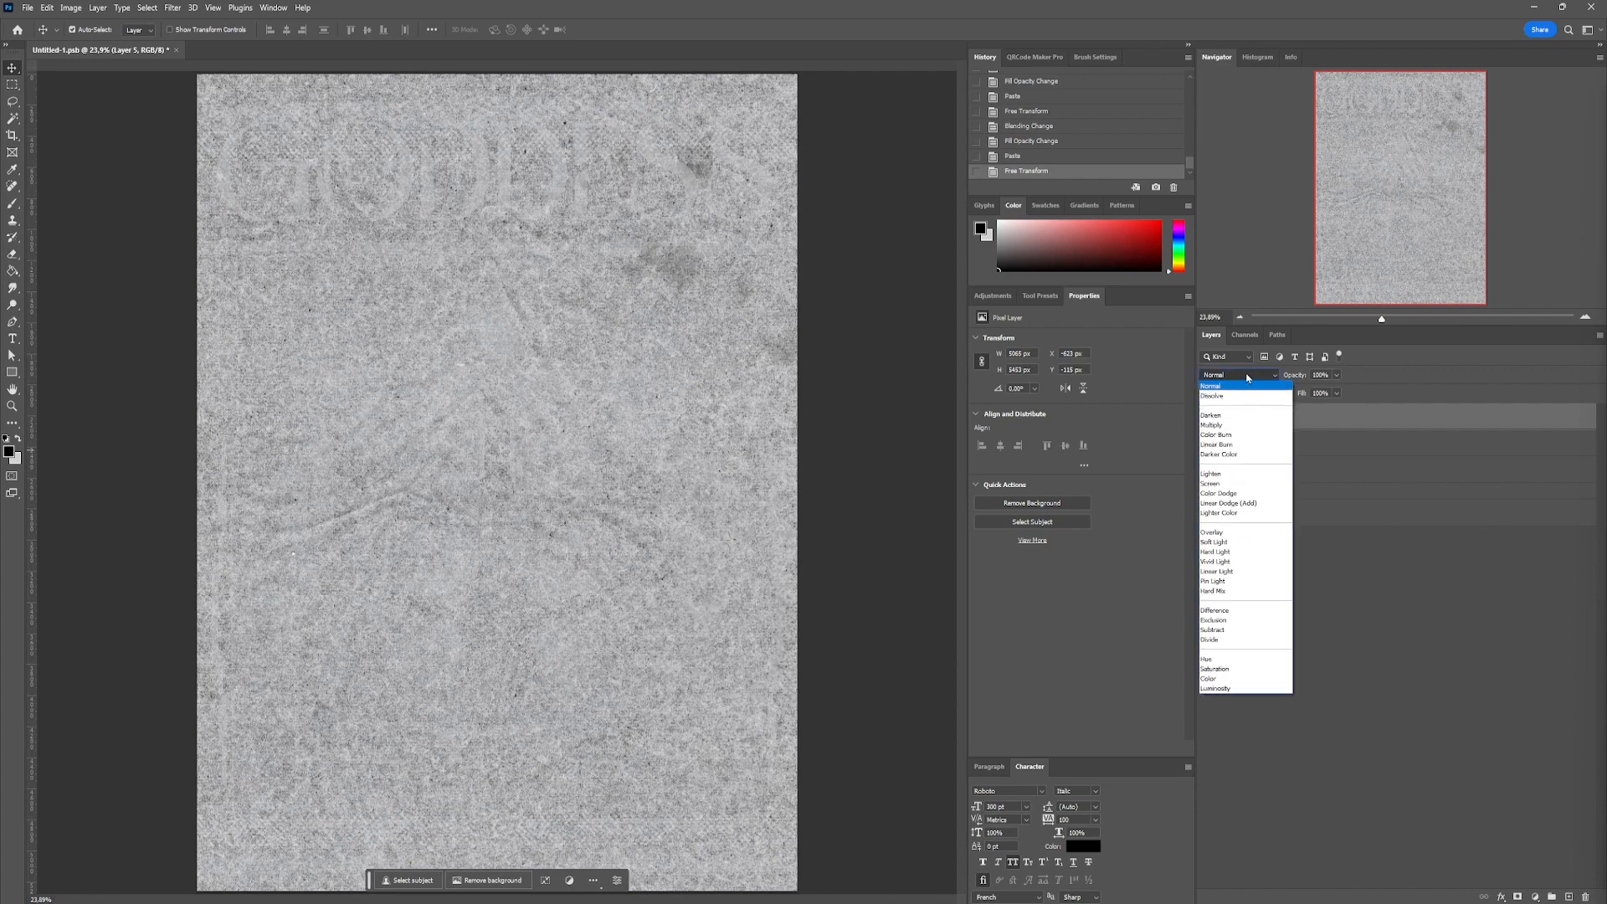
{"action": "left_click", "coordinate": [1231, 419]}
{"action": "left_click_drag", "start_coordinate": [1301, 394], "coordinate": [1287, 394]}
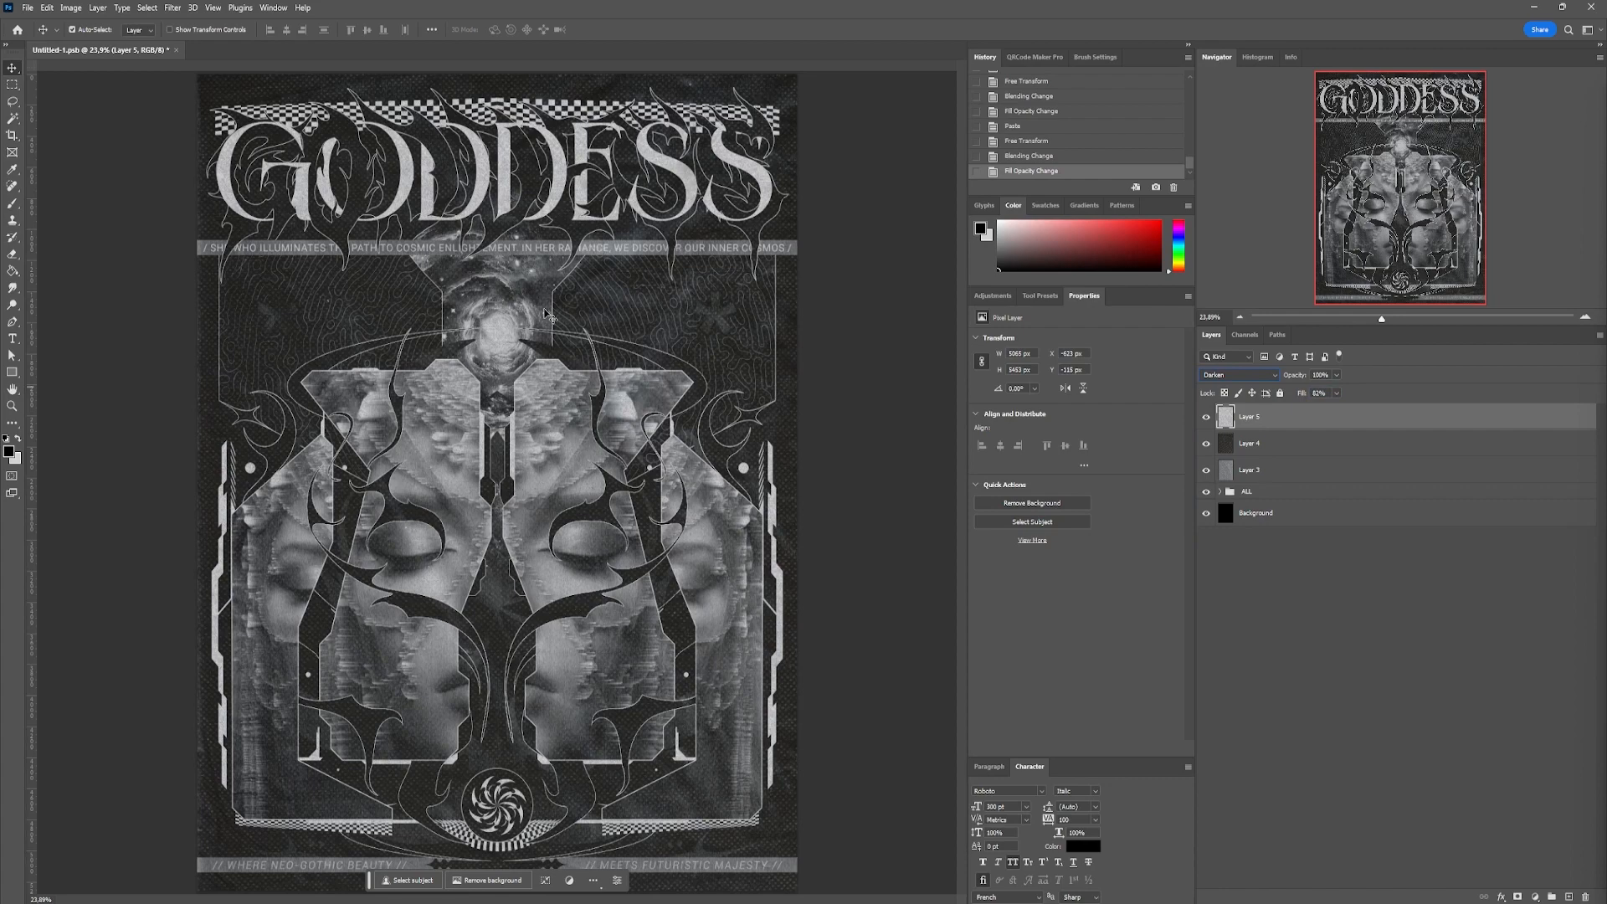
Stretch the wrinkled texture on Layer 3 slightly outward past the poster's left edge
{"action": "scroll", "coordinate": [539, 354], "scroll_direction": "up", "scroll_amount": 7}
{"action": "scroll", "coordinate": [539, 354], "scroll_direction": "down", "scroll_amount": 8}
{"action": "left_click", "coordinate": [1282, 470]}
{"action": "key", "text": "ctrl+t"}
{"action": "left_click_drag", "start_coordinate": [240, 484], "coordinate": [217, 481]}
{"action": "key", "text": "Return"}
Add a Brightness/Contrast adjustment above Layer 5 with Brightness 31 and Contrast -6
{"action": "left_click", "coordinate": [1316, 417]}
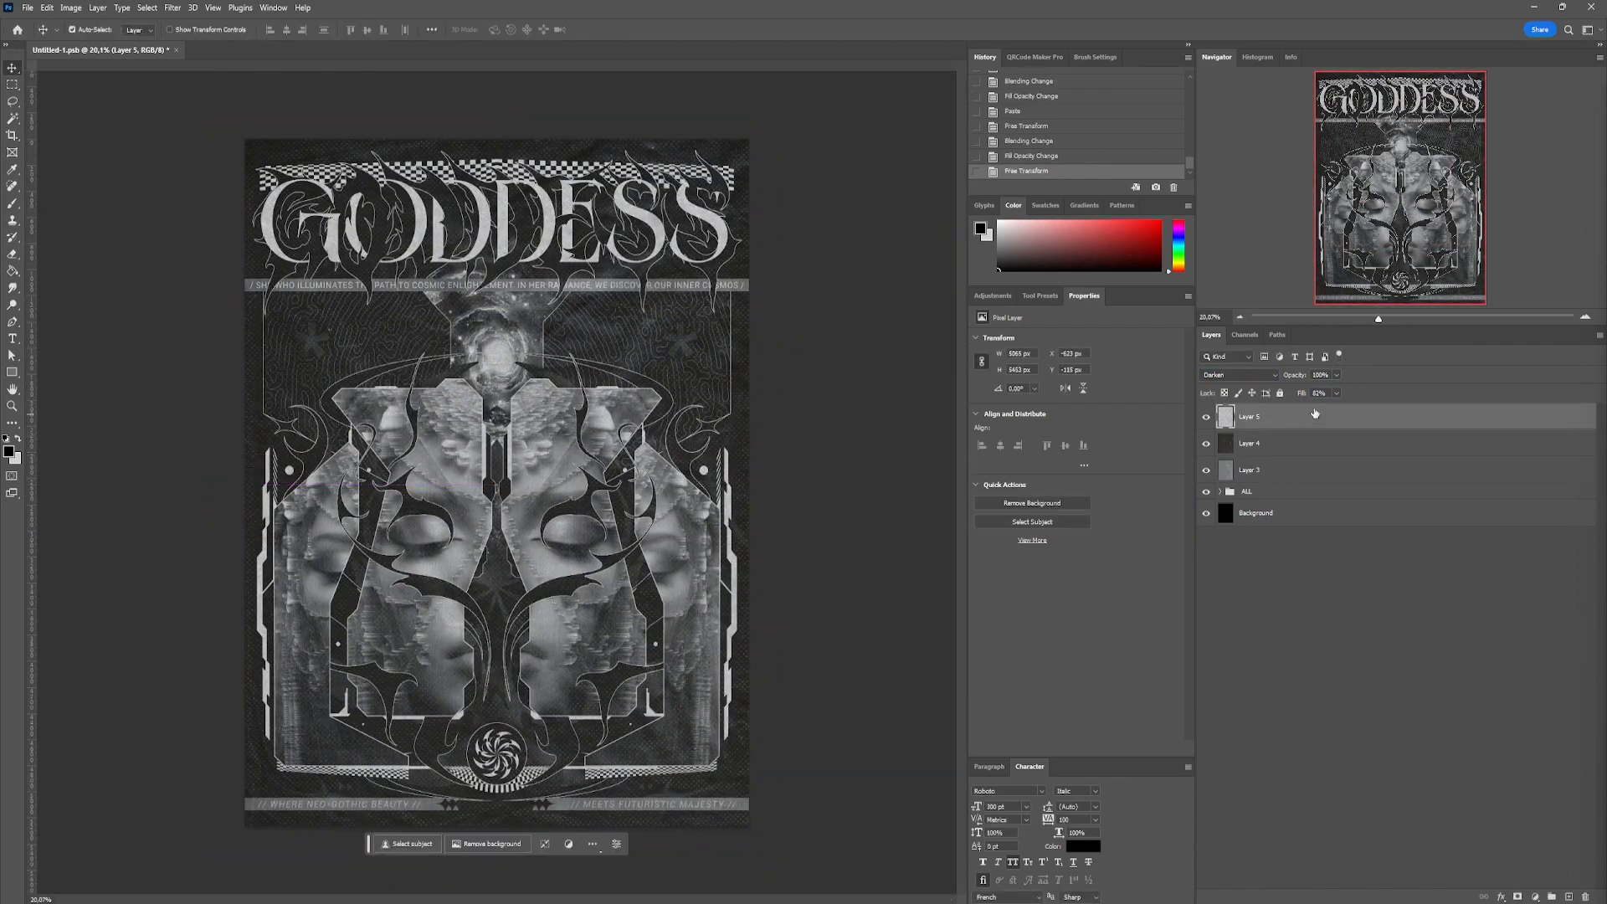
{"action": "left_click", "coordinate": [1535, 896]}
{"action": "left_click_drag", "start_coordinate": [1076, 400], "coordinate": [1042, 401]}
{"action": "left_click_drag", "start_coordinate": [1077, 375], "coordinate": [1103, 376]}
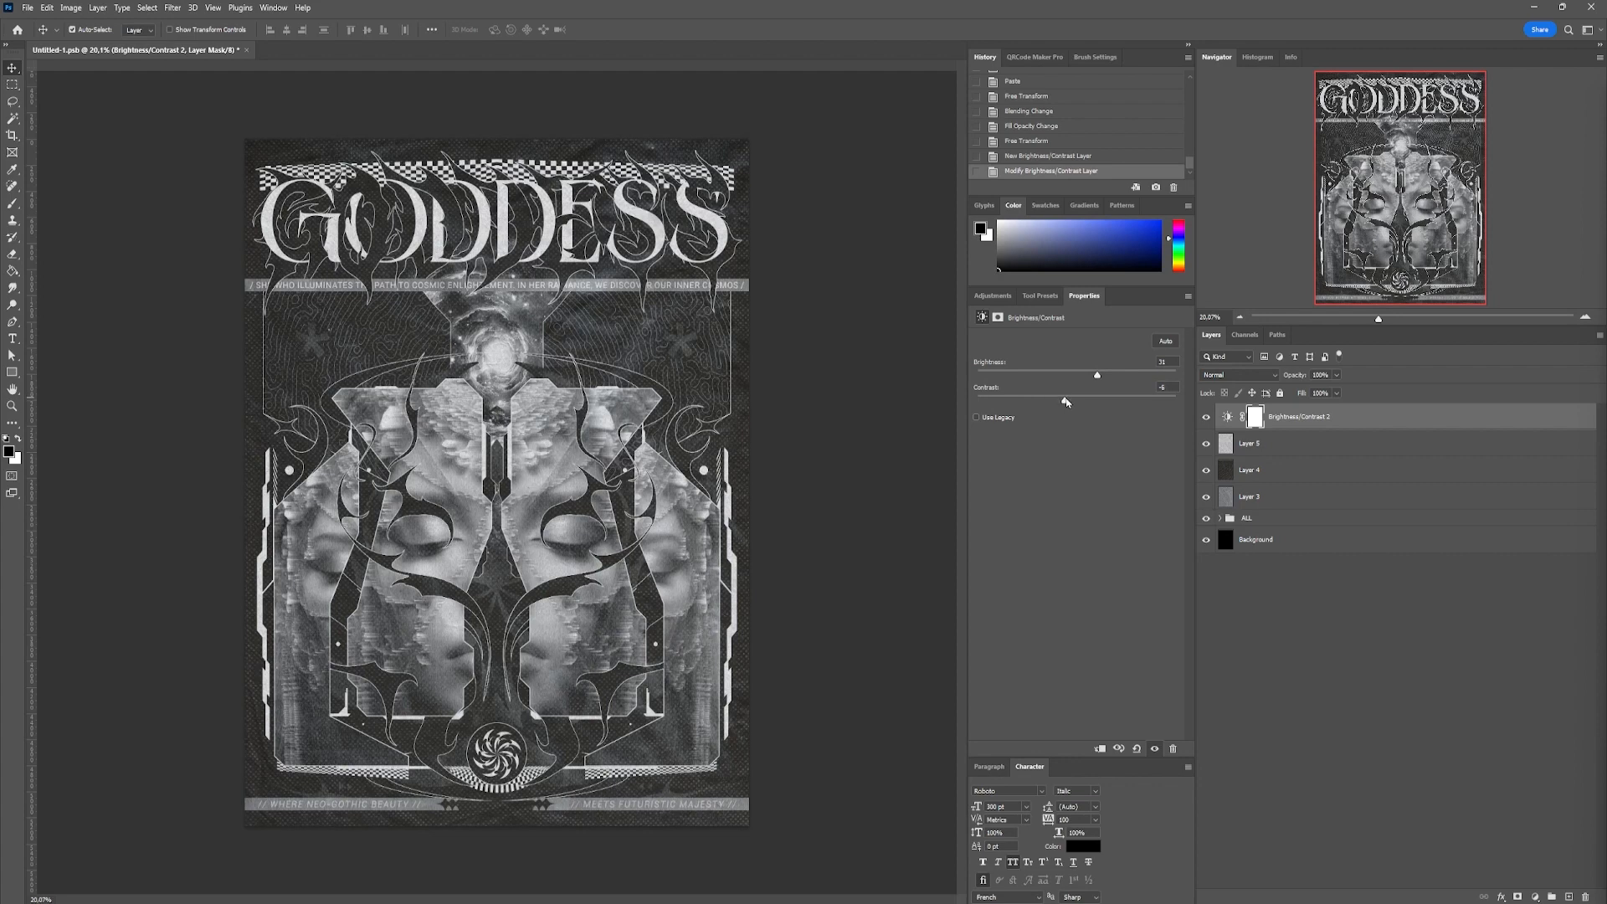
Group the Brightness/Contrast adjustment, the three texture layers and the ALL group together
{"action": "left_click", "coordinate": [1300, 426]}
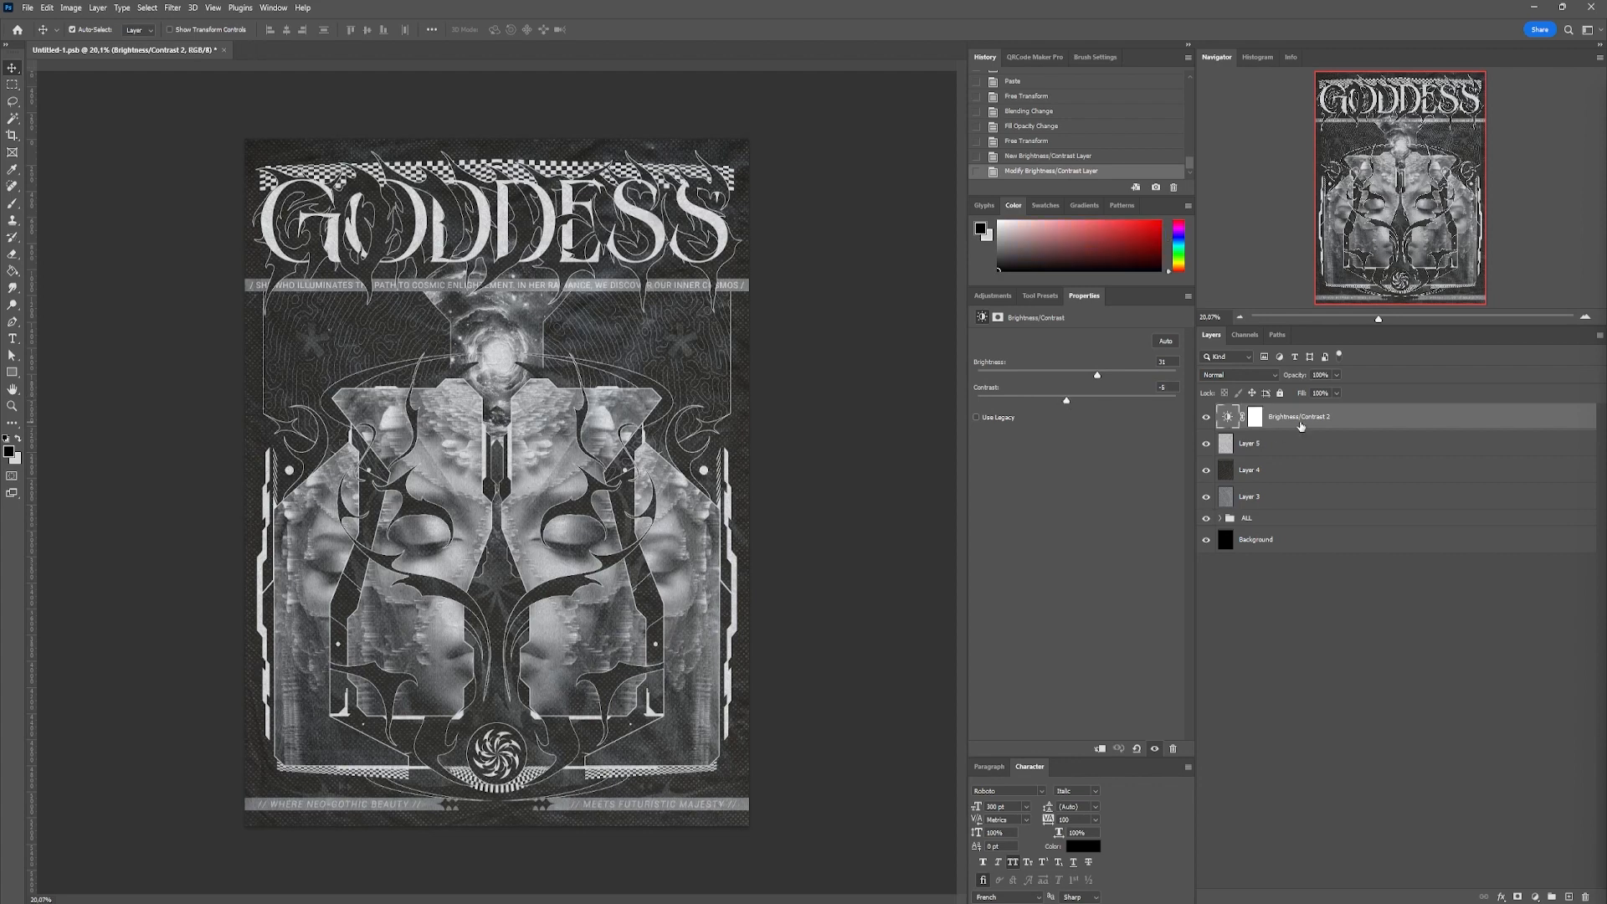
{"action": "left_click", "coordinate": [1339, 522], "text": "shift"}
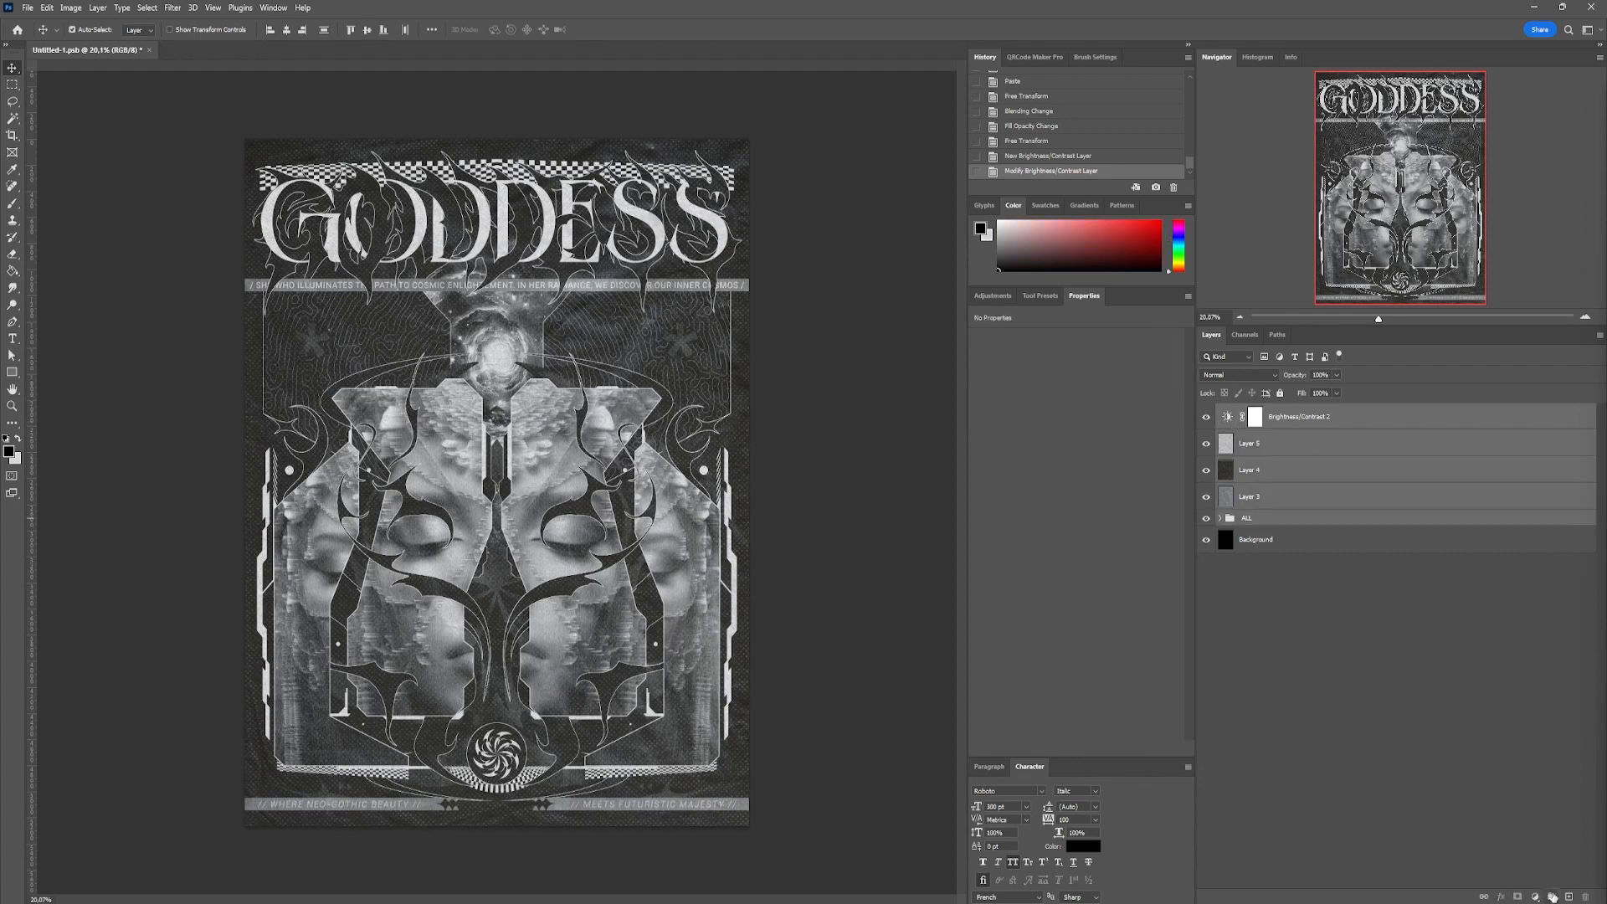
{"action": "left_click", "coordinate": [1552, 896]}
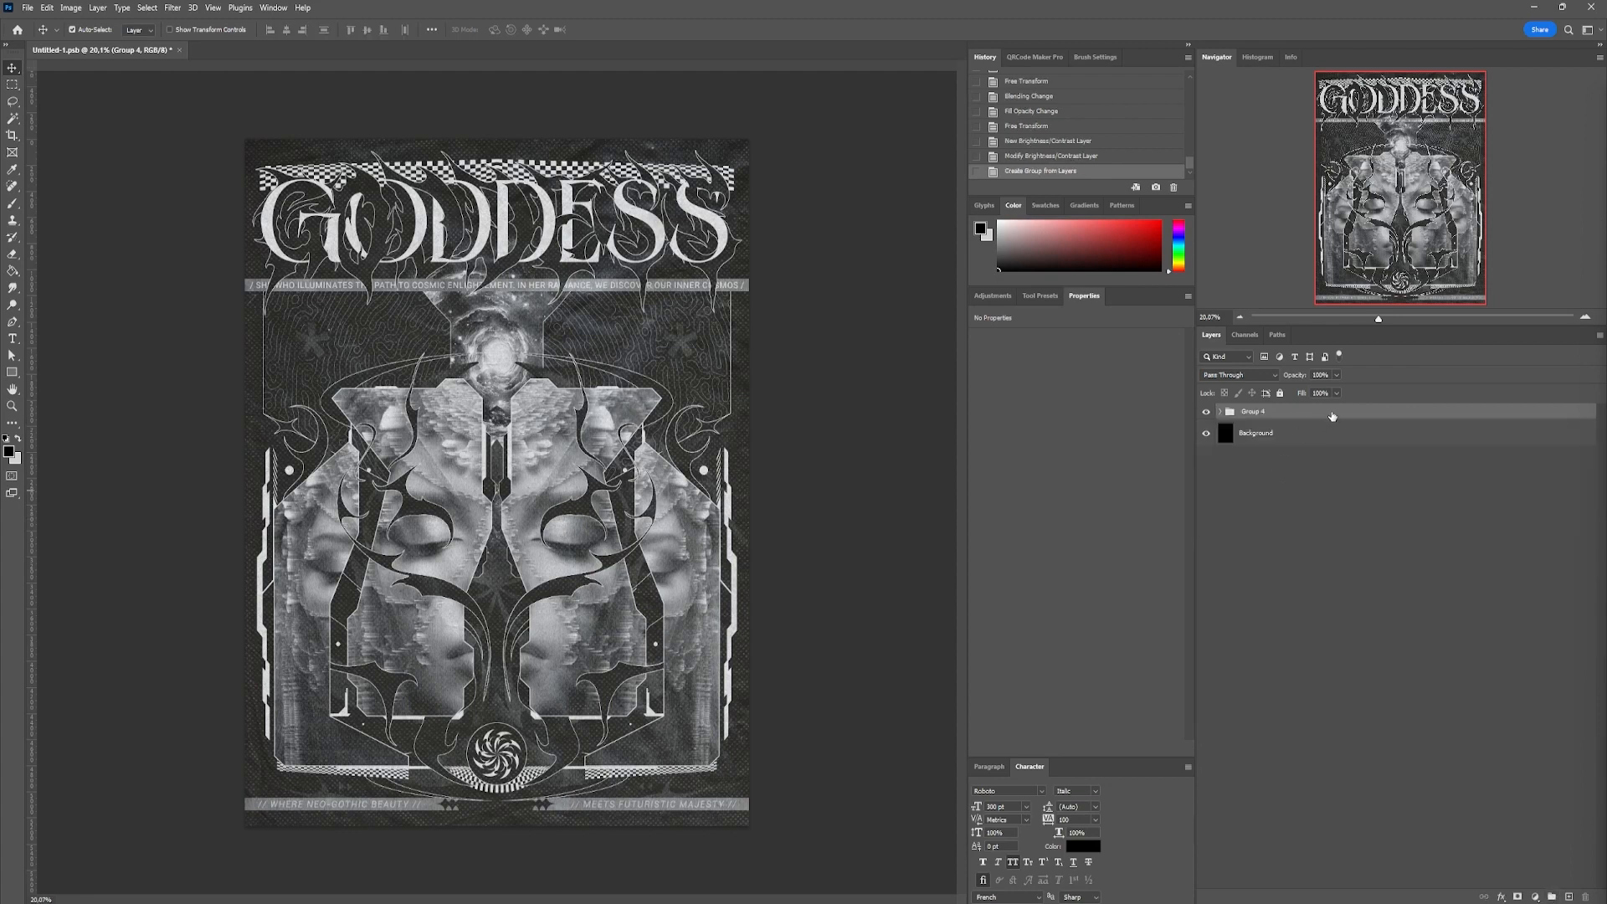
Duplicate Group 4 and the Background, place the Background copy beneath the group copy, and hide the original Group 4
{"action": "left_click_drag", "start_coordinate": [1332, 416], "coordinate": [1568, 896]}
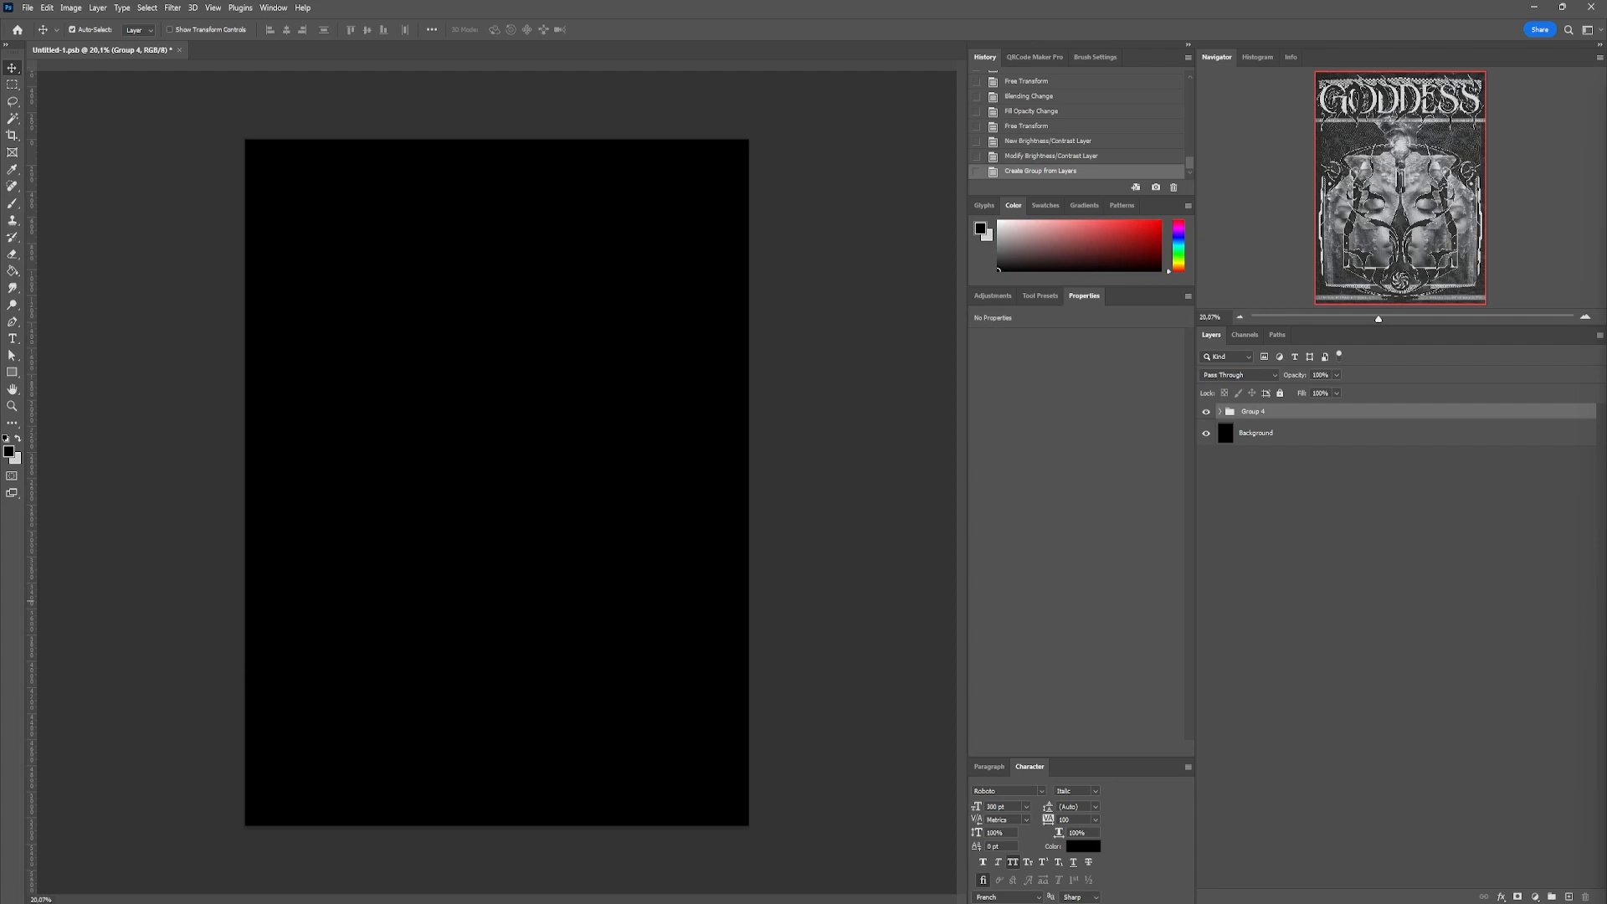
{"action": "right_click", "coordinate": [1260, 418]}
{"action": "left_click", "coordinate": [1239, 420]}
{"action": "left_click_drag", "start_coordinate": [1337, 449], "coordinate": [1568, 896]}
{"action": "left_click_drag", "start_coordinate": [1287, 451], "coordinate": [1280, 420]}
{"action": "left_click", "coordinate": [1206, 454]}
{"action": "left_click", "coordinate": [1259, 412], "text": "shift"}
{"action": "right_click", "coordinate": [1257, 417]}
{"action": "left_click", "coordinate": [1316, 674]}
{"action": "key", "text": "Return"}
Unlock the locked title group nested inside the ALL group of Group 4 copy
{"action": "left_click", "coordinate": [1219, 412]}
{"action": "left_click", "coordinate": [1230, 535]}
{"action": "left_click", "coordinate": [1584, 610]}
{"action": "scroll", "coordinate": [1592, 669], "scroll_direction": "down", "scroll_amount": 5}
{"action": "scroll", "coordinate": [1593, 669], "scroll_direction": "up", "scroll_amount": 5}
{"action": "left_click", "coordinate": [1230, 534]}
{"action": "left_click", "coordinate": [1220, 411]}
Convert Group 4 copy and the Background copy into a single smart object
{"action": "right_click", "coordinate": [1256, 415]}
{"action": "left_click", "coordinate": [1324, 543]}
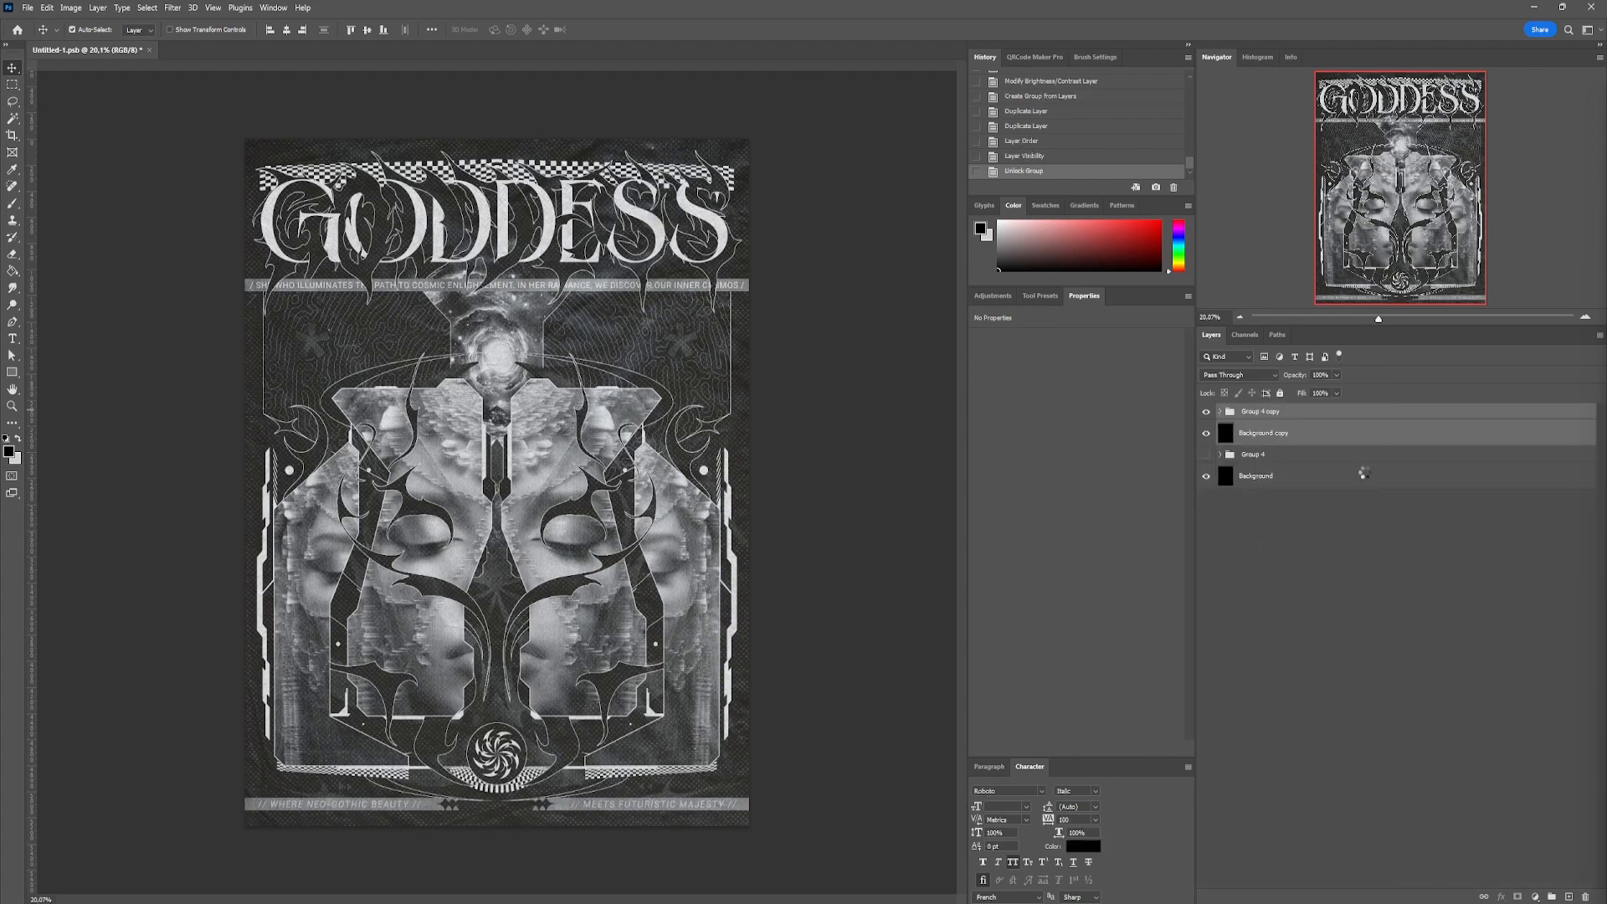
{"action": "key", "text": "Return"}
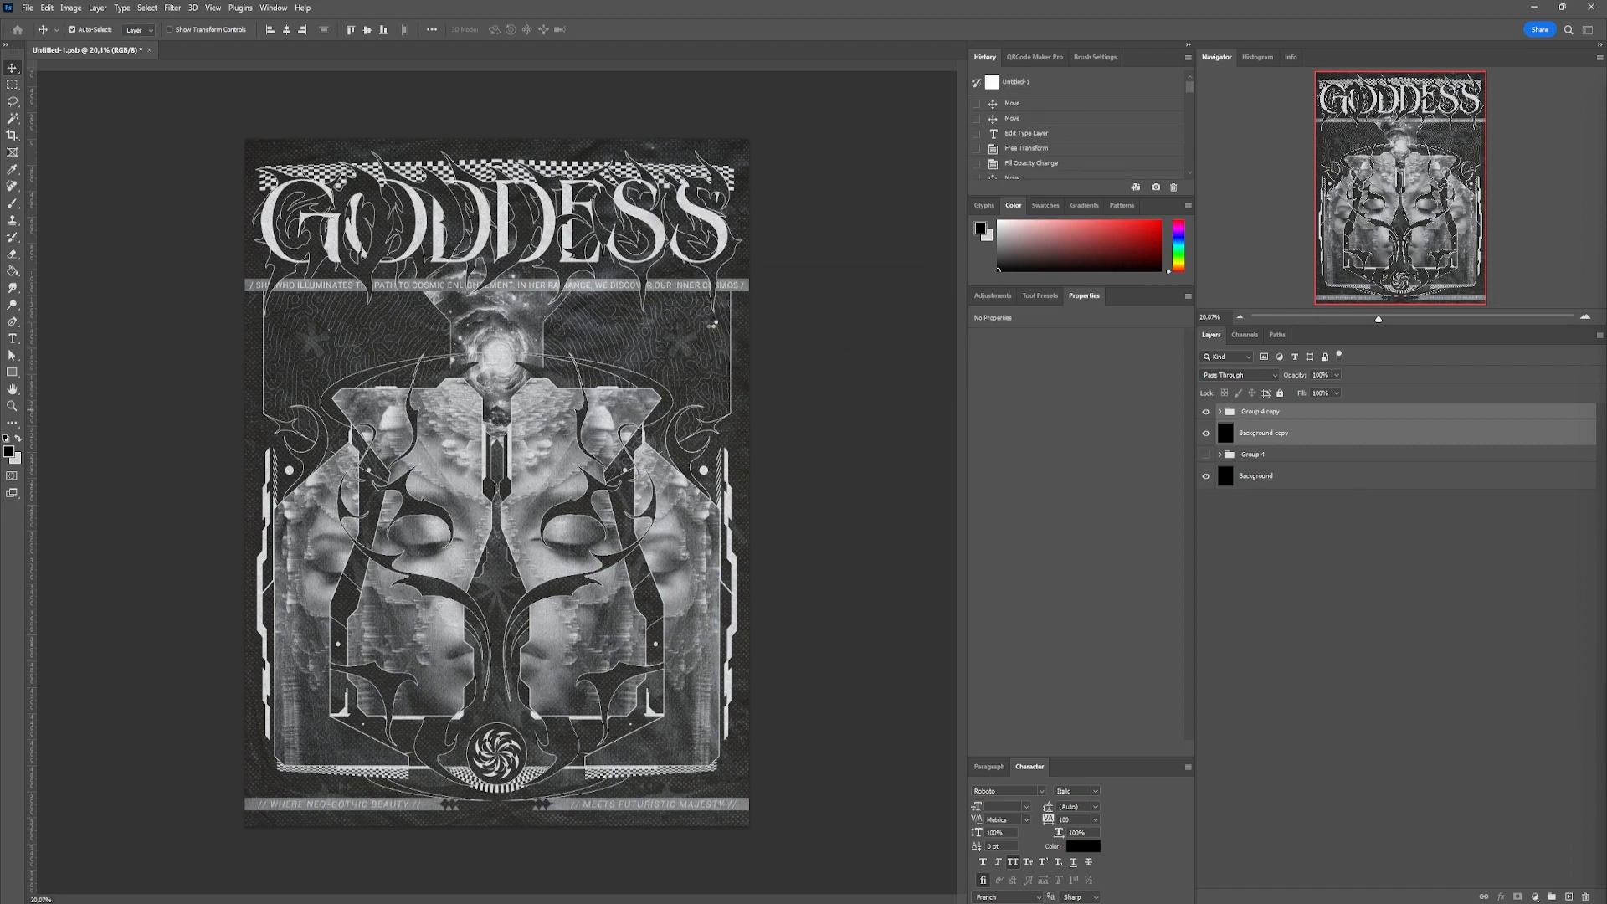
Copy the entire canvas, paste it as a new layer, and hide the Group 4 copy smart object
{"action": "key", "text": "ctrl+a"}
{"action": "key", "text": "ctrl+c"}
{"action": "key", "text": "ctrl+v"}
{"action": "left_click", "coordinate": [1206, 444]}
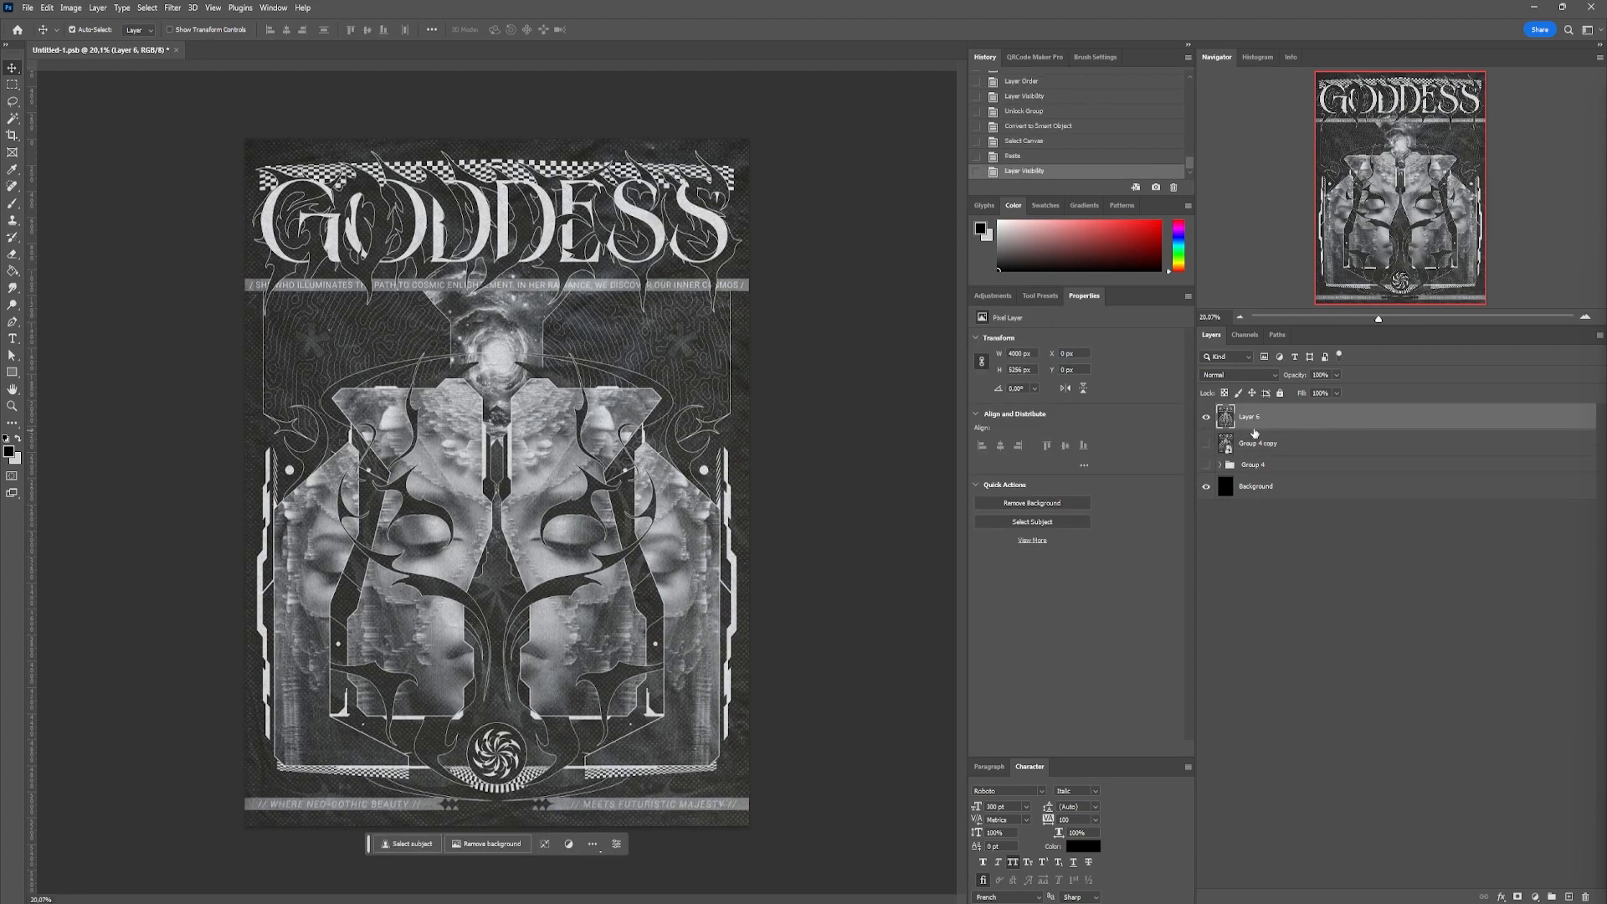
Convert the pasted Layer 6 to a smart object and delete the hidden Group 4 copy layer
{"action": "right_click", "coordinate": [1256, 423]}
{"action": "left_click", "coordinate": [1345, 576]}
{"action": "left_click", "coordinate": [173, 9]}
{"action": "left_click", "coordinate": [1357, 475]}
{"action": "left_click", "coordinate": [1305, 445]}
{"action": "key", "text": "Delete"}
Grade Layer 6 with the Camera Raw Filter: exposure +0.25, contrast +18, shadows -42, whites +15, blacks -41, texture +51, clarity +22, dehaze +33
{"action": "left_click", "coordinate": [1245, 419]}
{"action": "left_click", "coordinate": [174, 8]}
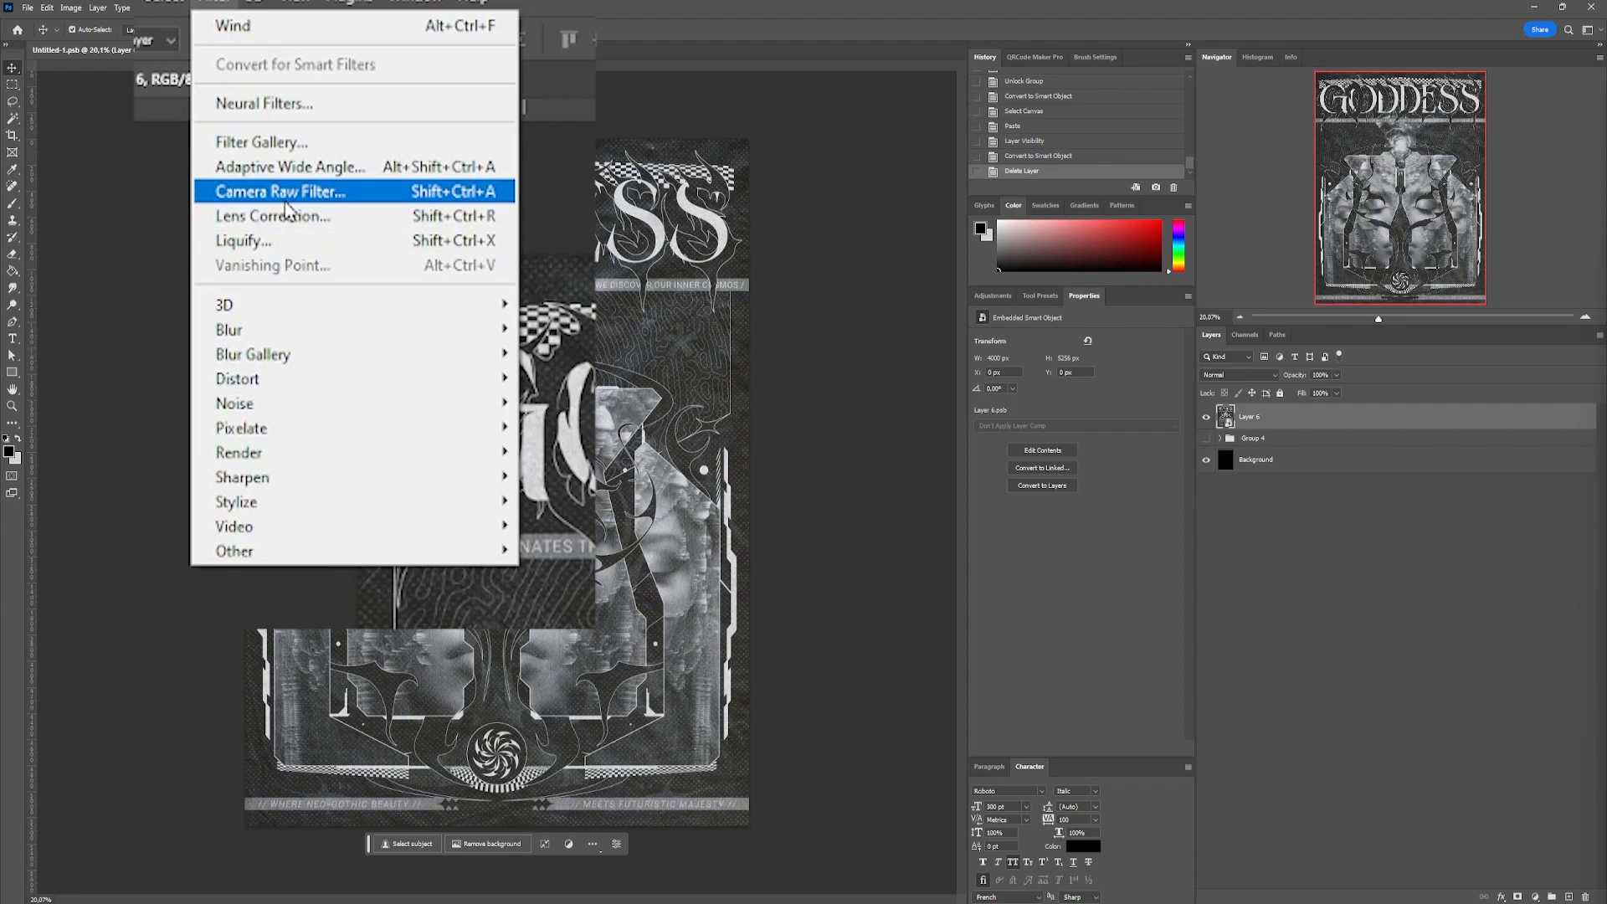
{"action": "left_click", "coordinate": [285, 207]}
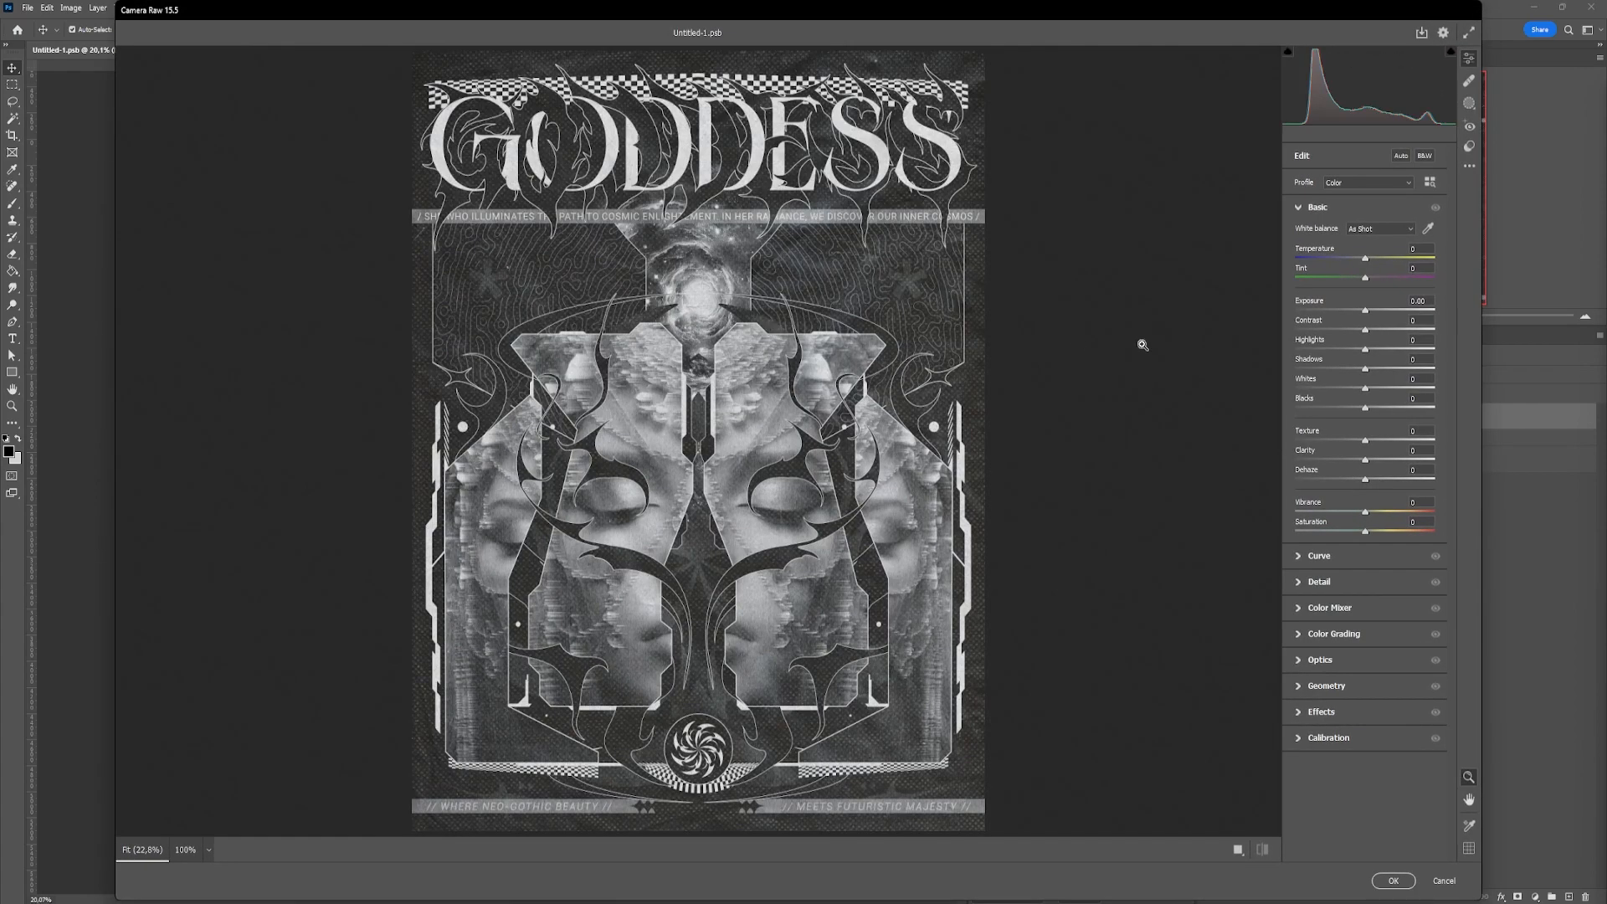
{"action": "left_click_drag", "start_coordinate": [1367, 312], "coordinate": [1375, 389]}
{"action": "left_click_drag", "start_coordinate": [1365, 408], "coordinate": [1388, 479]}
Add film grain to the poster in the Camera Raw effects with amount 61, size 36 and roughness 43
{"action": "left_click", "coordinate": [704, 251]}
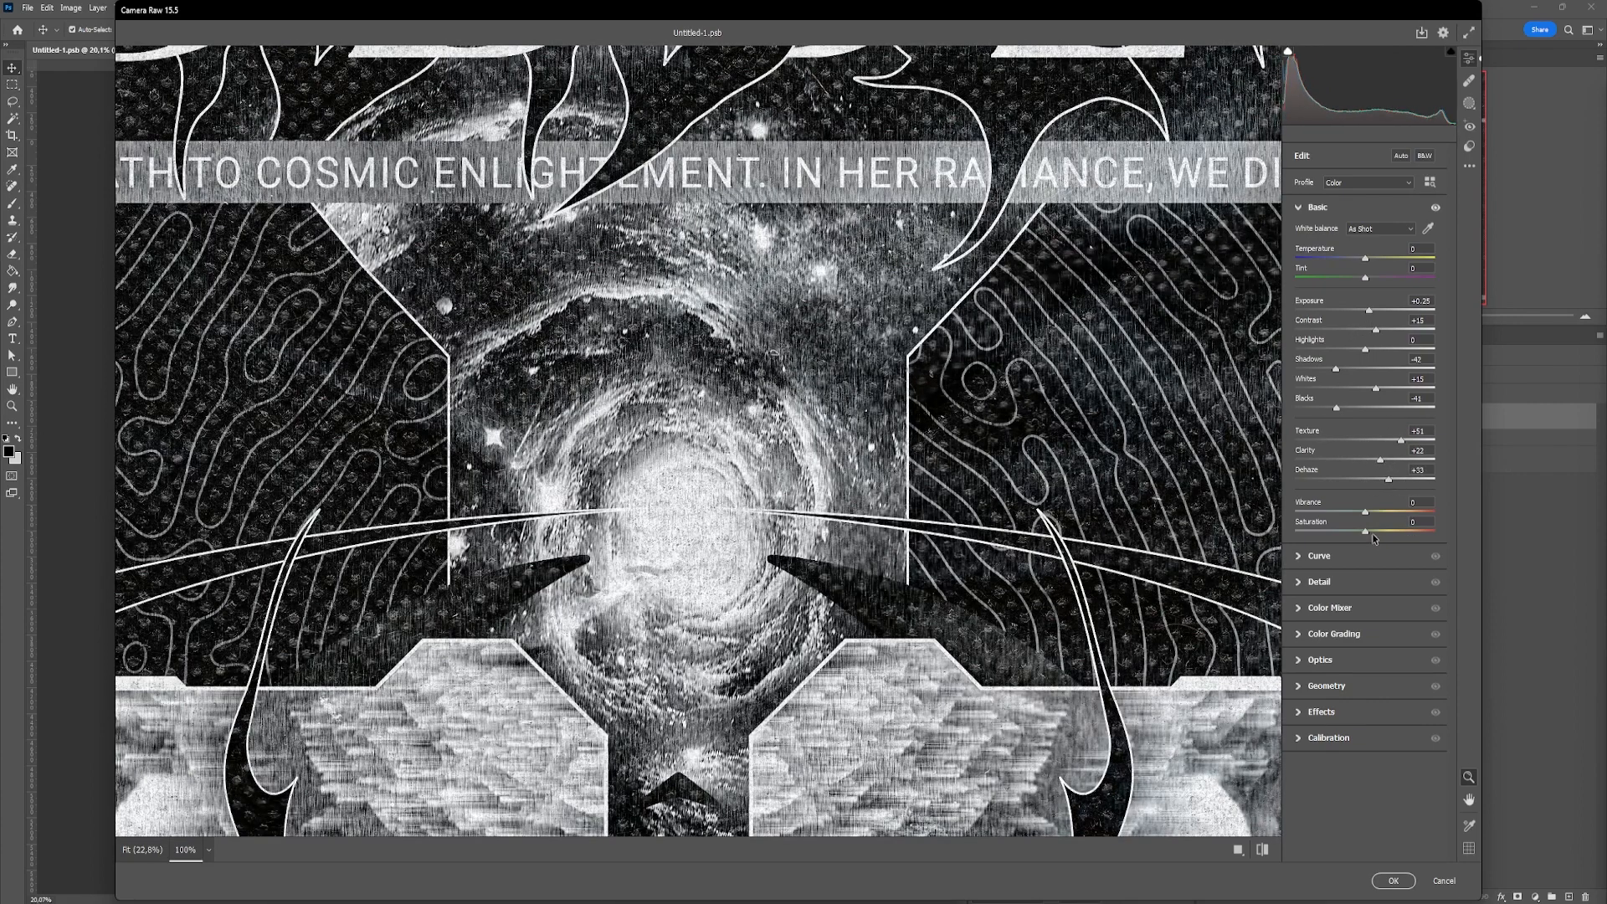
{"action": "left_click", "coordinate": [1310, 686]}
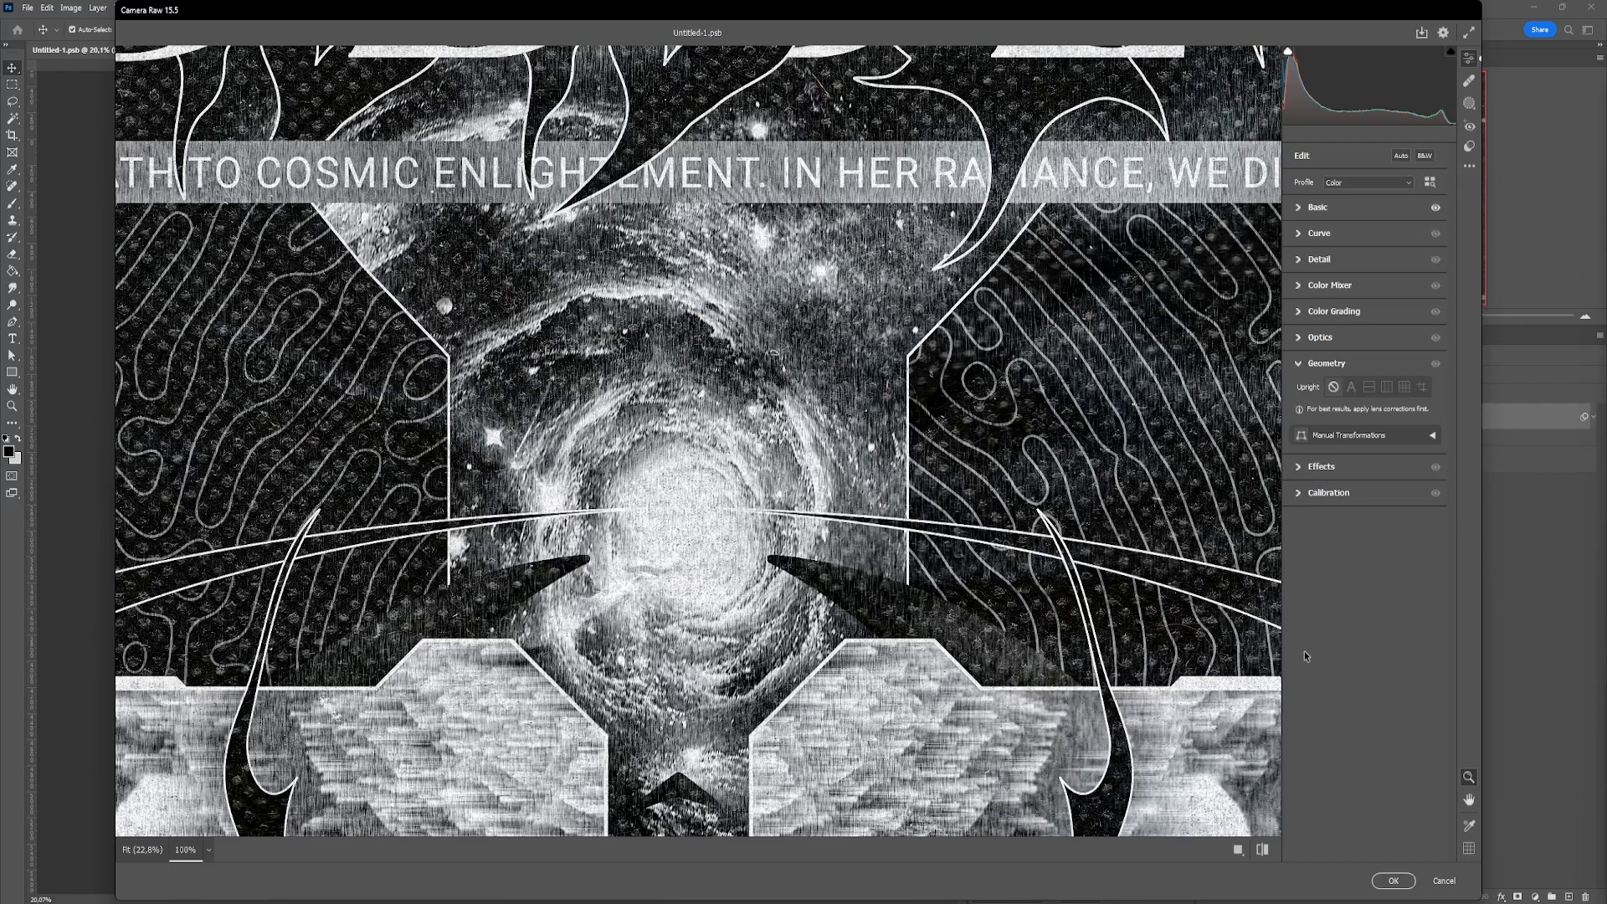
{"action": "left_click", "coordinate": [1300, 474]}
{"action": "left_click_drag", "start_coordinate": [1353, 421], "coordinate": [1364, 422]}
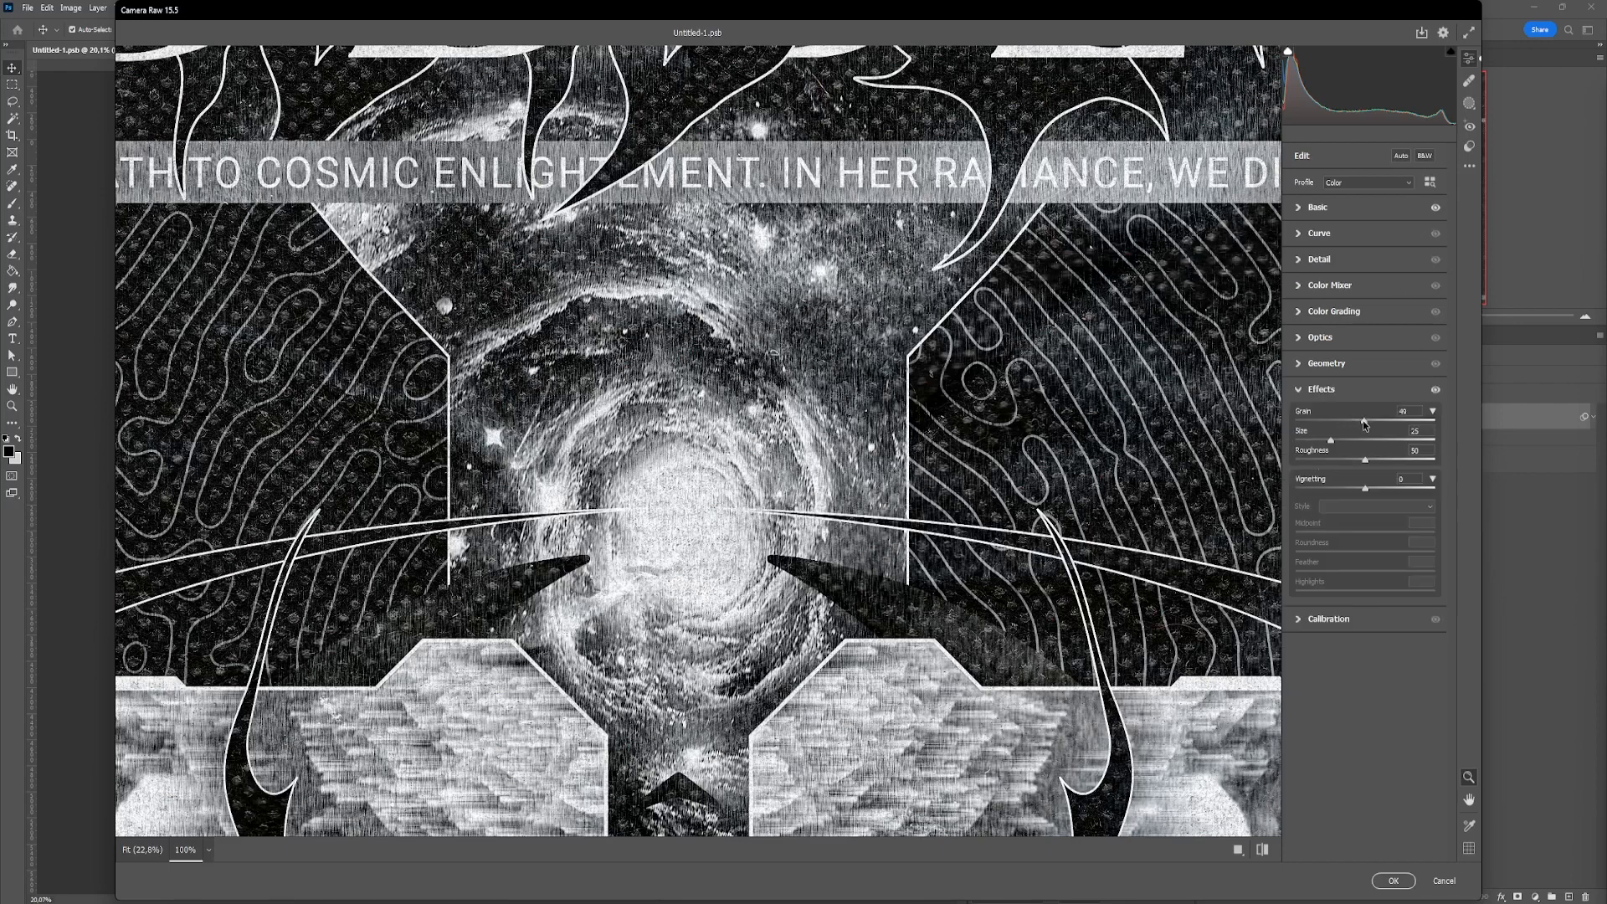
{"action": "left_click", "coordinate": [1364, 439]}
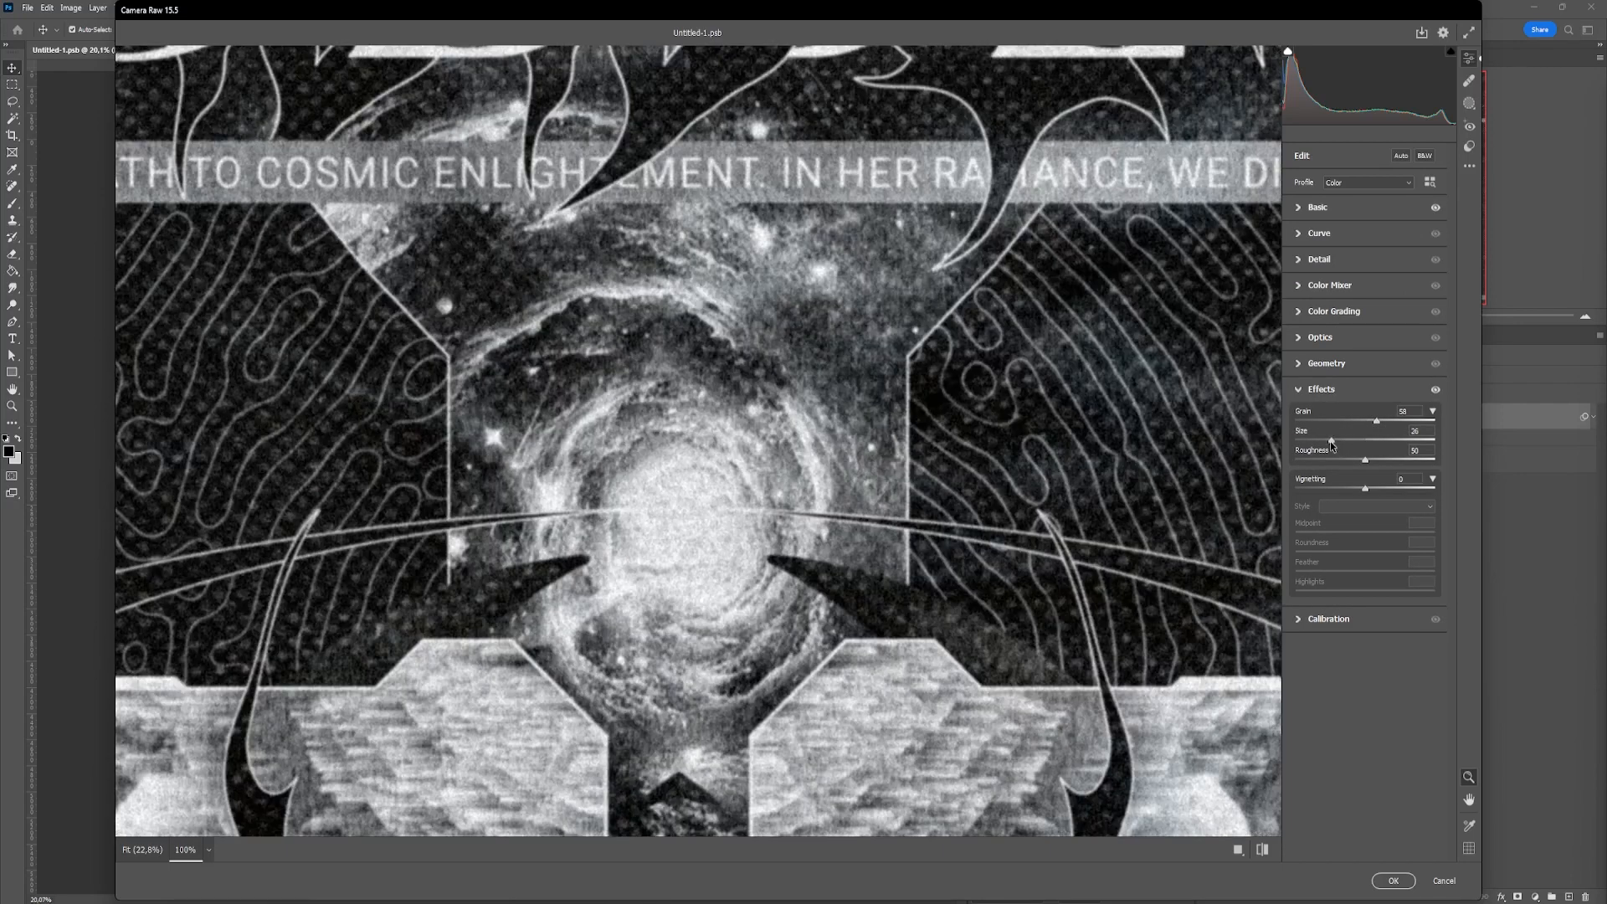
{"action": "left_click", "coordinate": [1354, 440]}
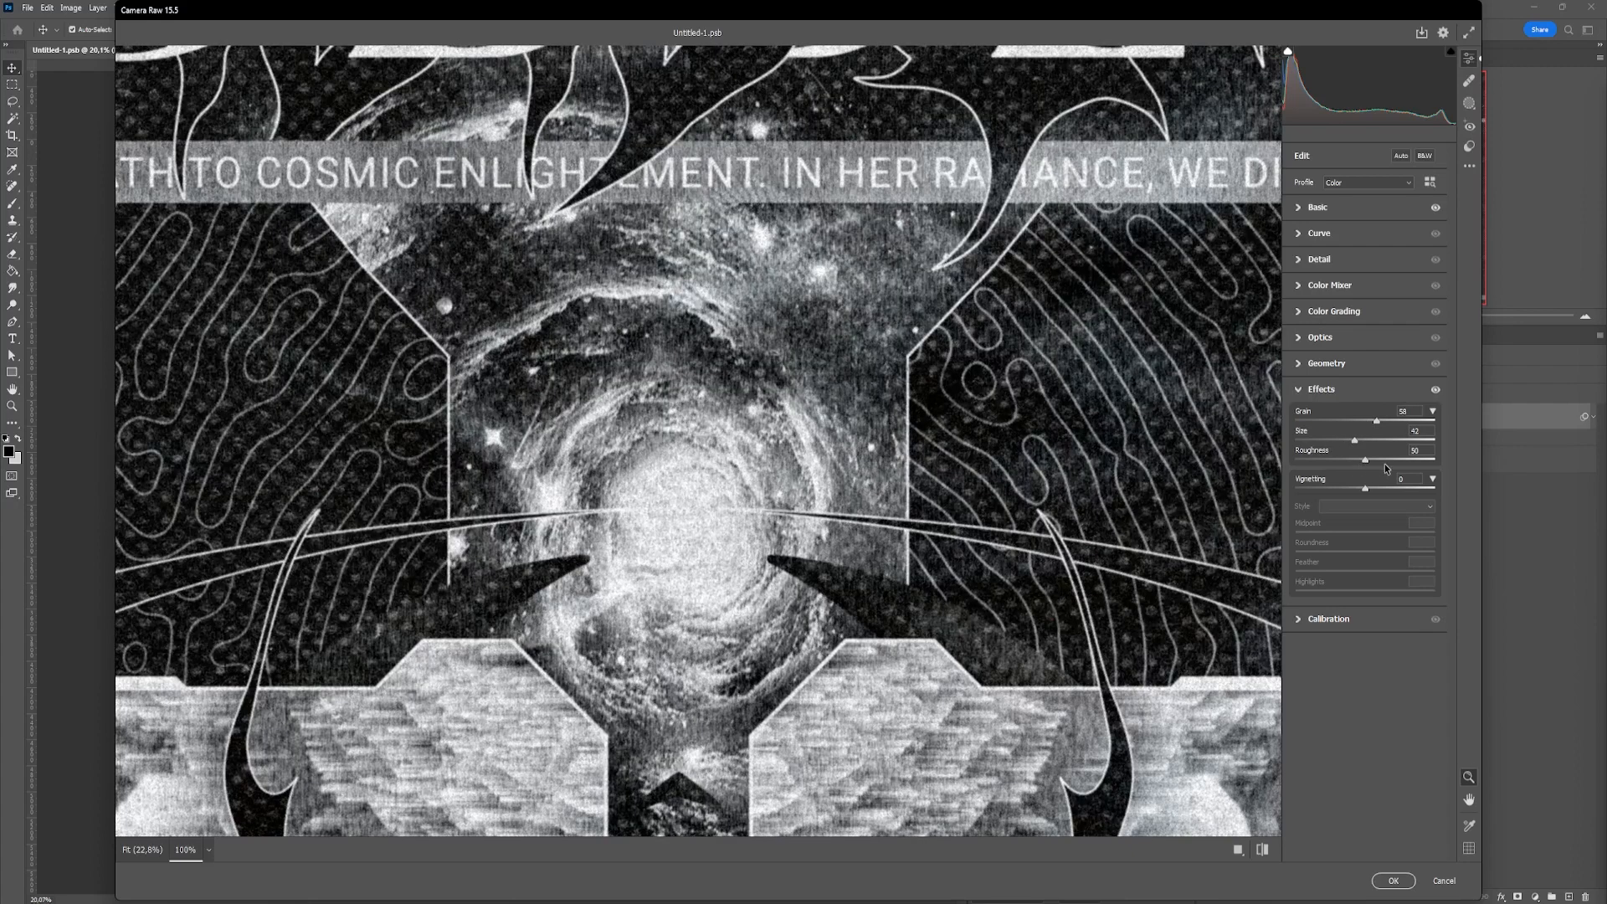
{"action": "left_click", "coordinate": [1381, 421]}
{"action": "left_click", "coordinate": [1354, 458]}
Apply a Highlight Priority vignette of -41 with roundness -35, feather 47 and highlights 11, and convert the filtered Layer 6 to a smart object
{"action": "left_click", "coordinate": [892, 416], "text": "alt"}
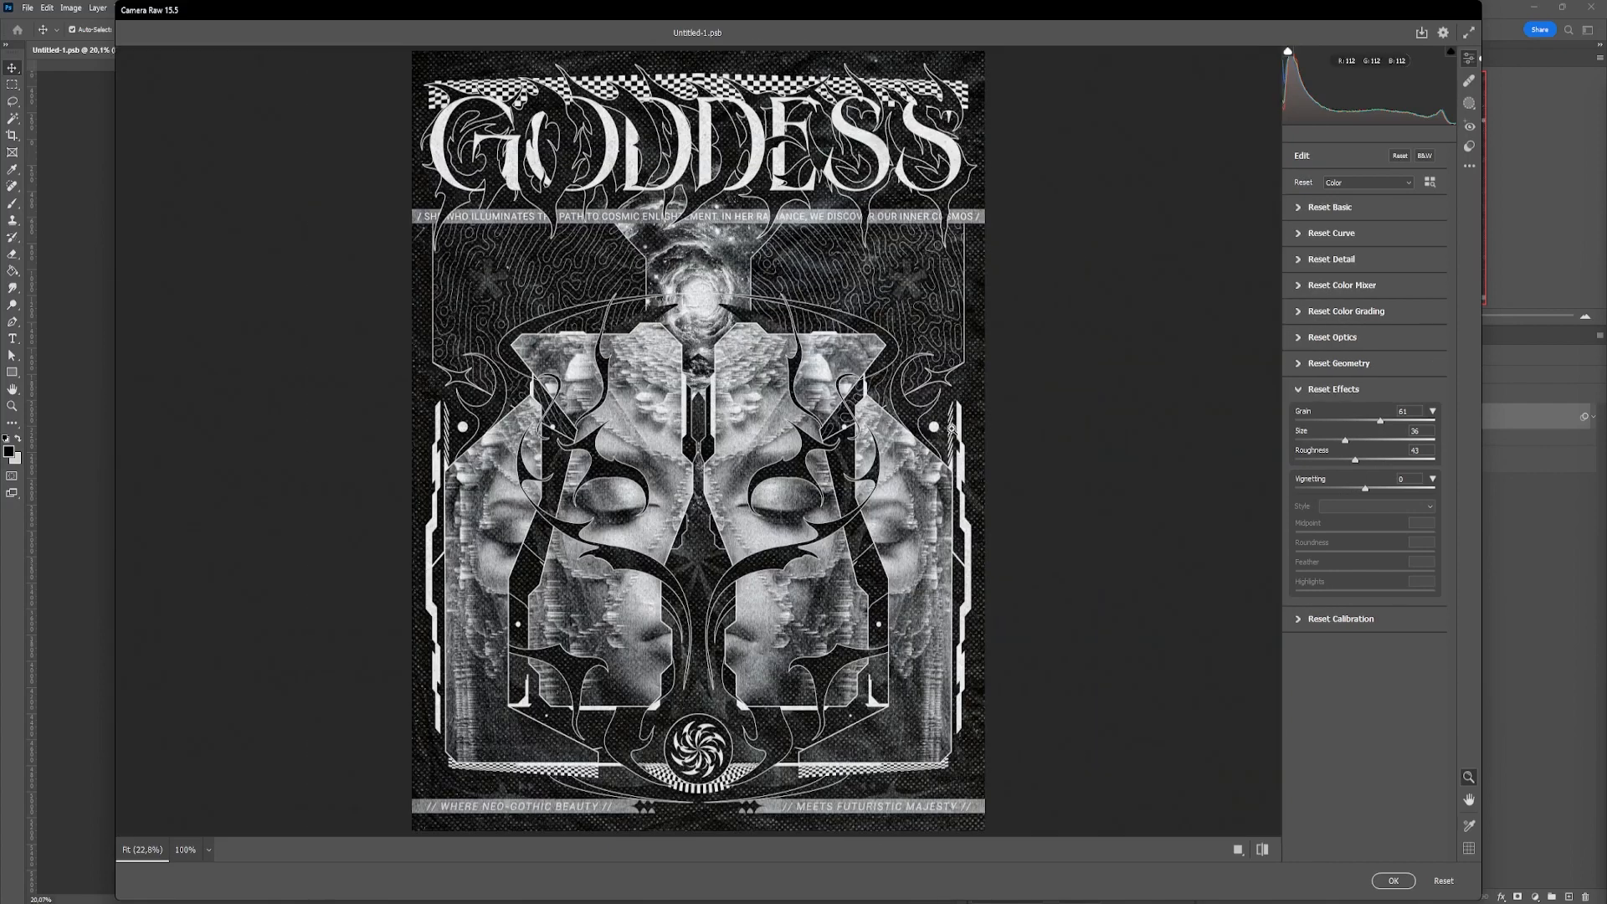
{"action": "left_click_drag", "start_coordinate": [1365, 488], "coordinate": [1312, 596]}
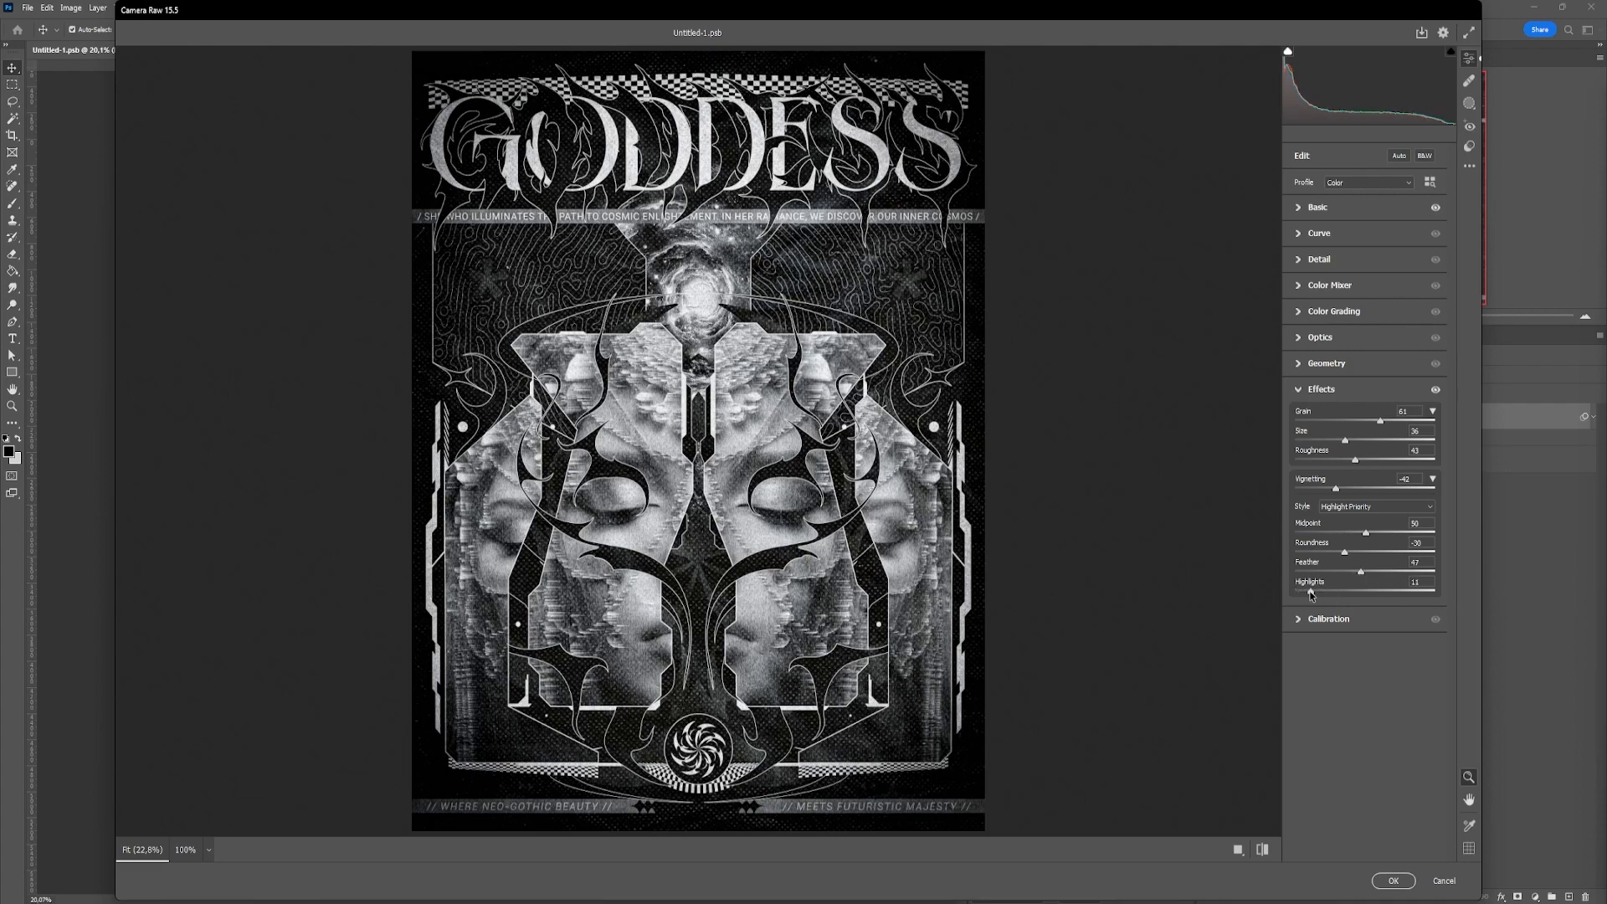
{"action": "left_click", "coordinate": [1392, 878]}
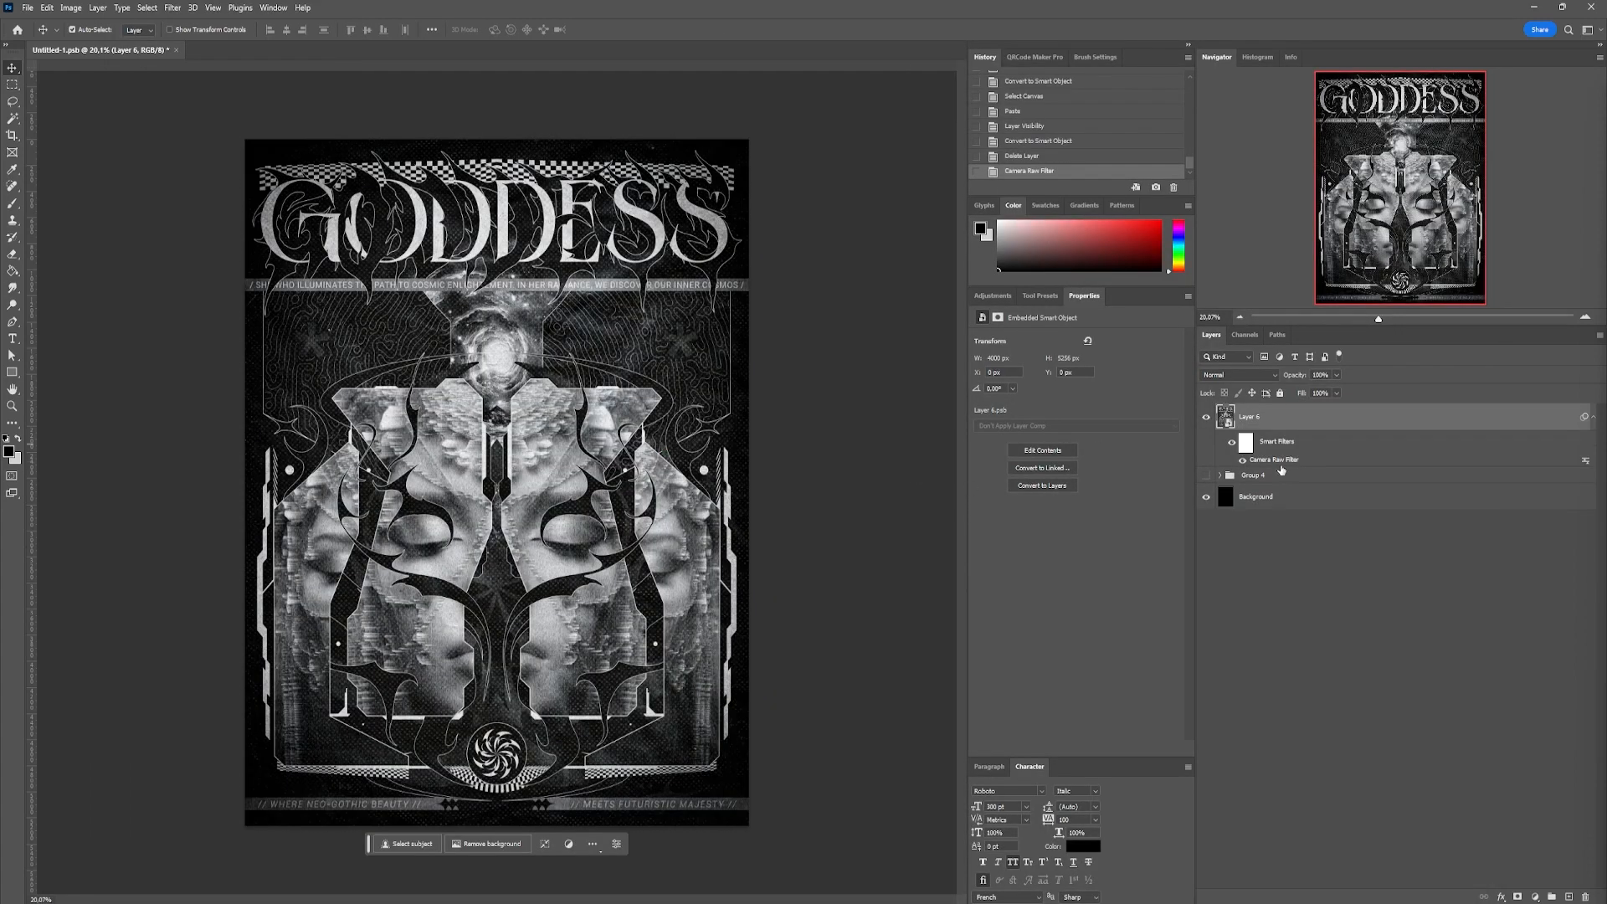
{"action": "right_click", "coordinate": [1289, 425]}
{"action": "left_click", "coordinate": [1345, 505]}
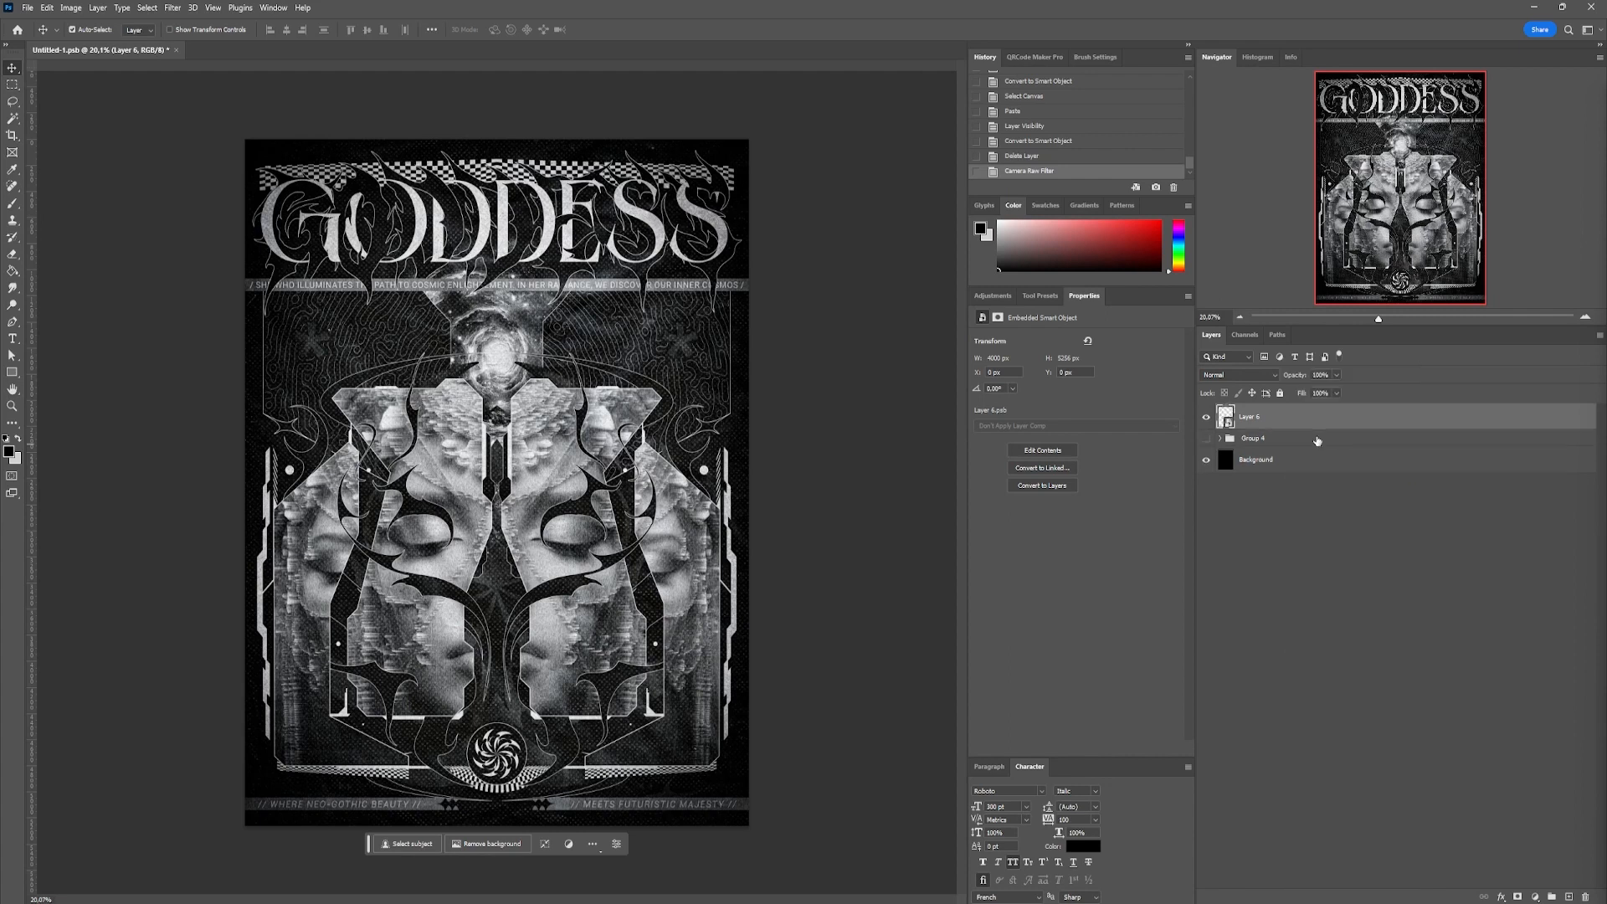